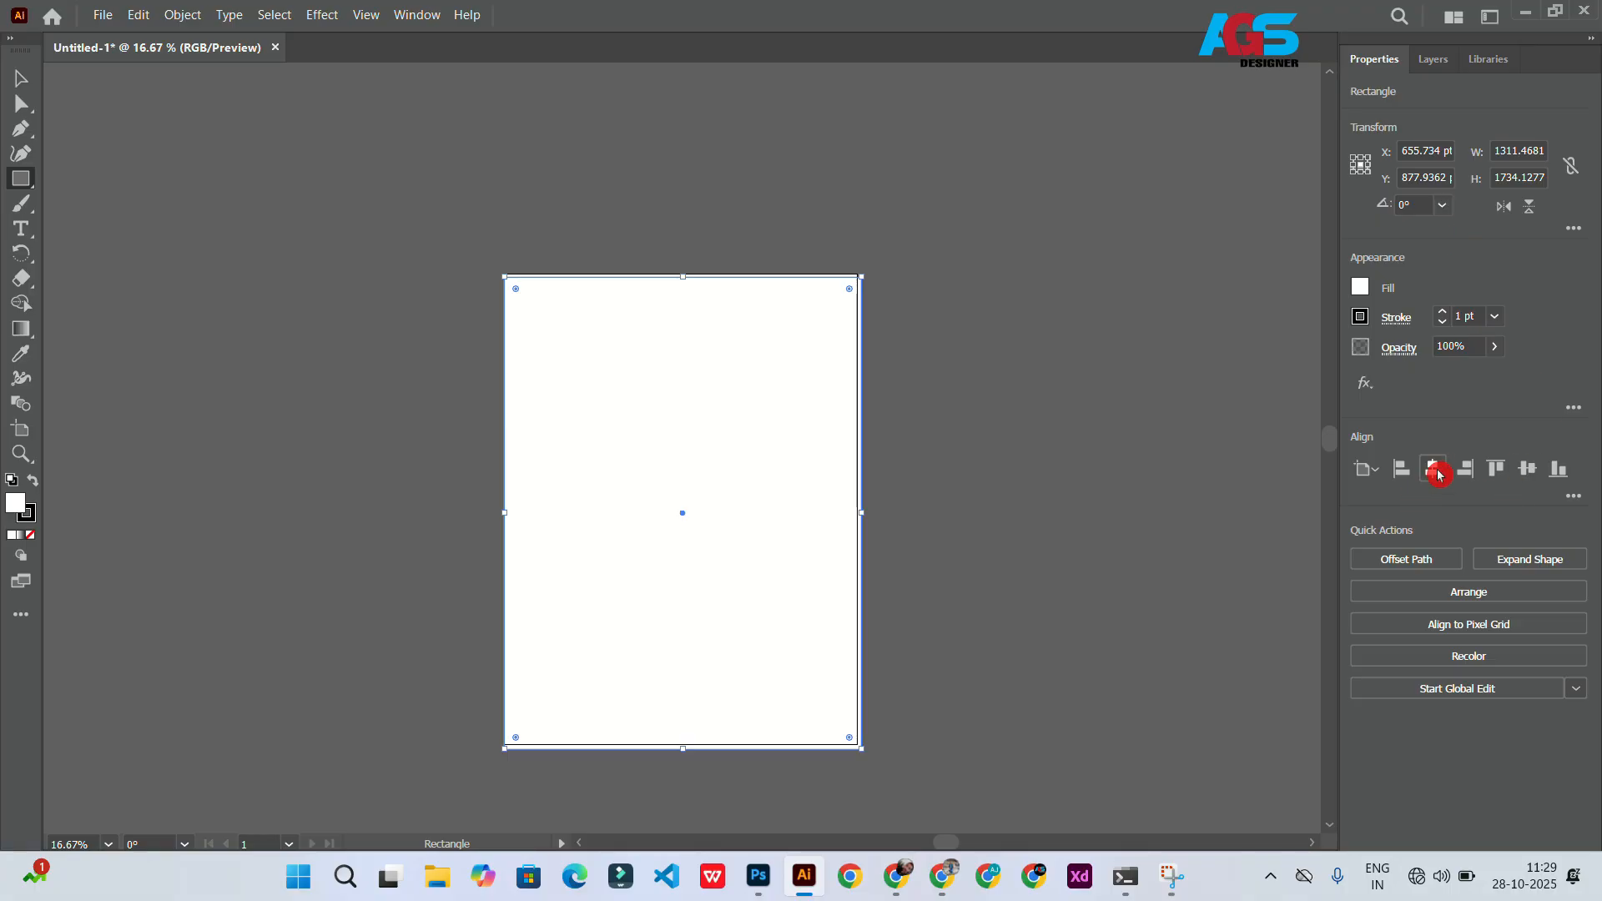
Step: Center the background rectangle on the artboard horizontally and vertically
click(1433, 468)
click(1527, 468)
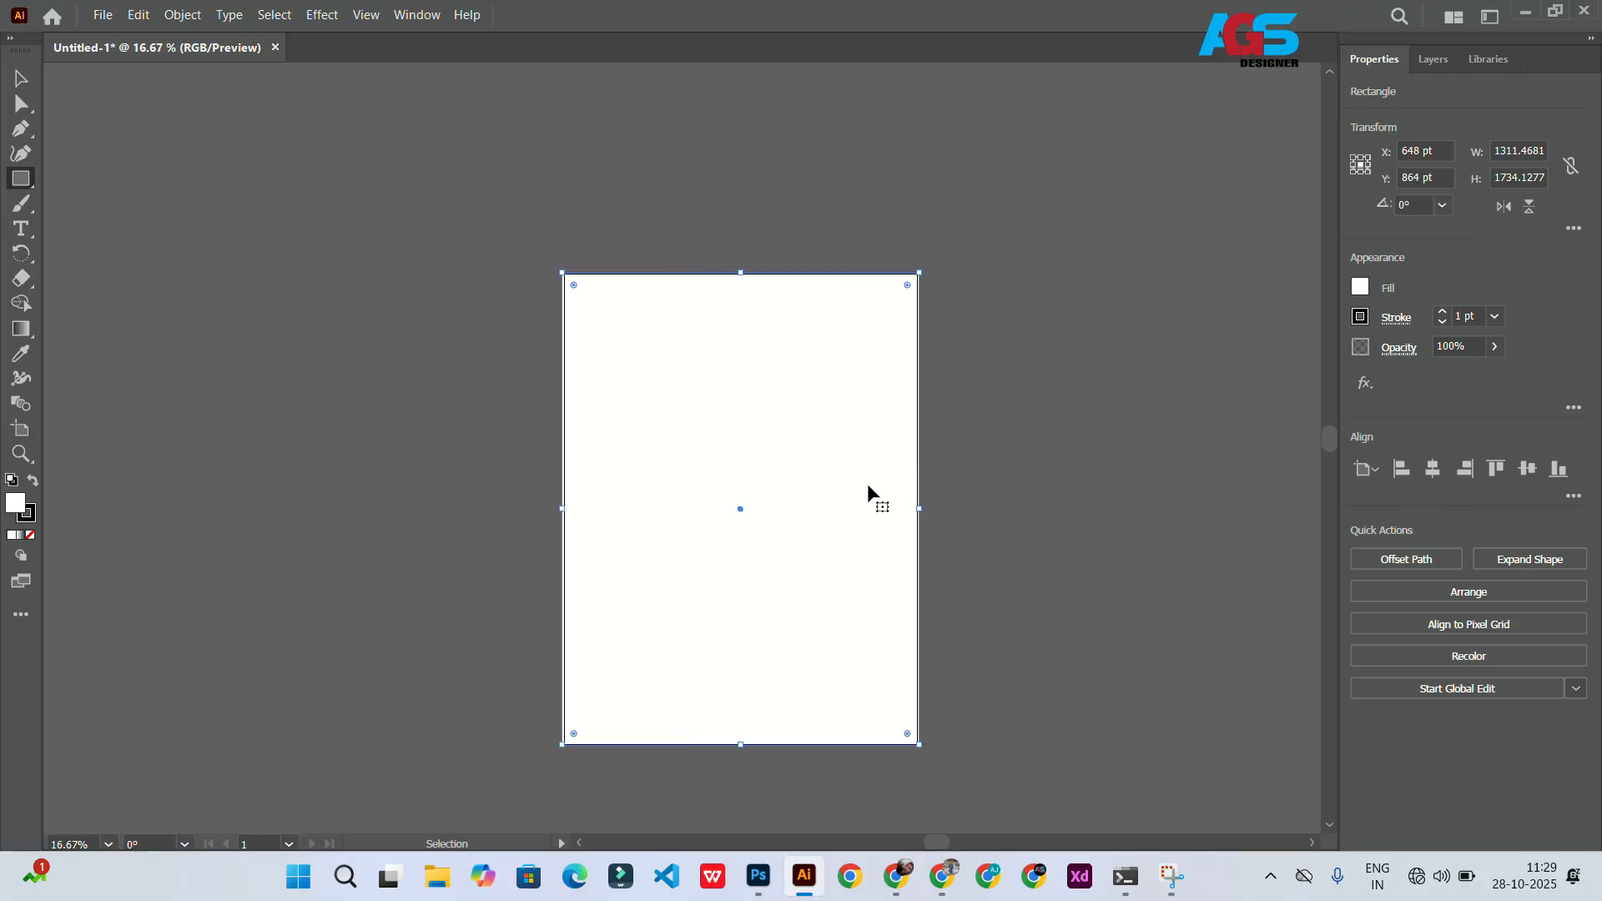
Step: Fill the background rectangle with the light grey colour C1C6C6
scroll(868, 501, up, 2)
drag(997, 478, 1002, 480)
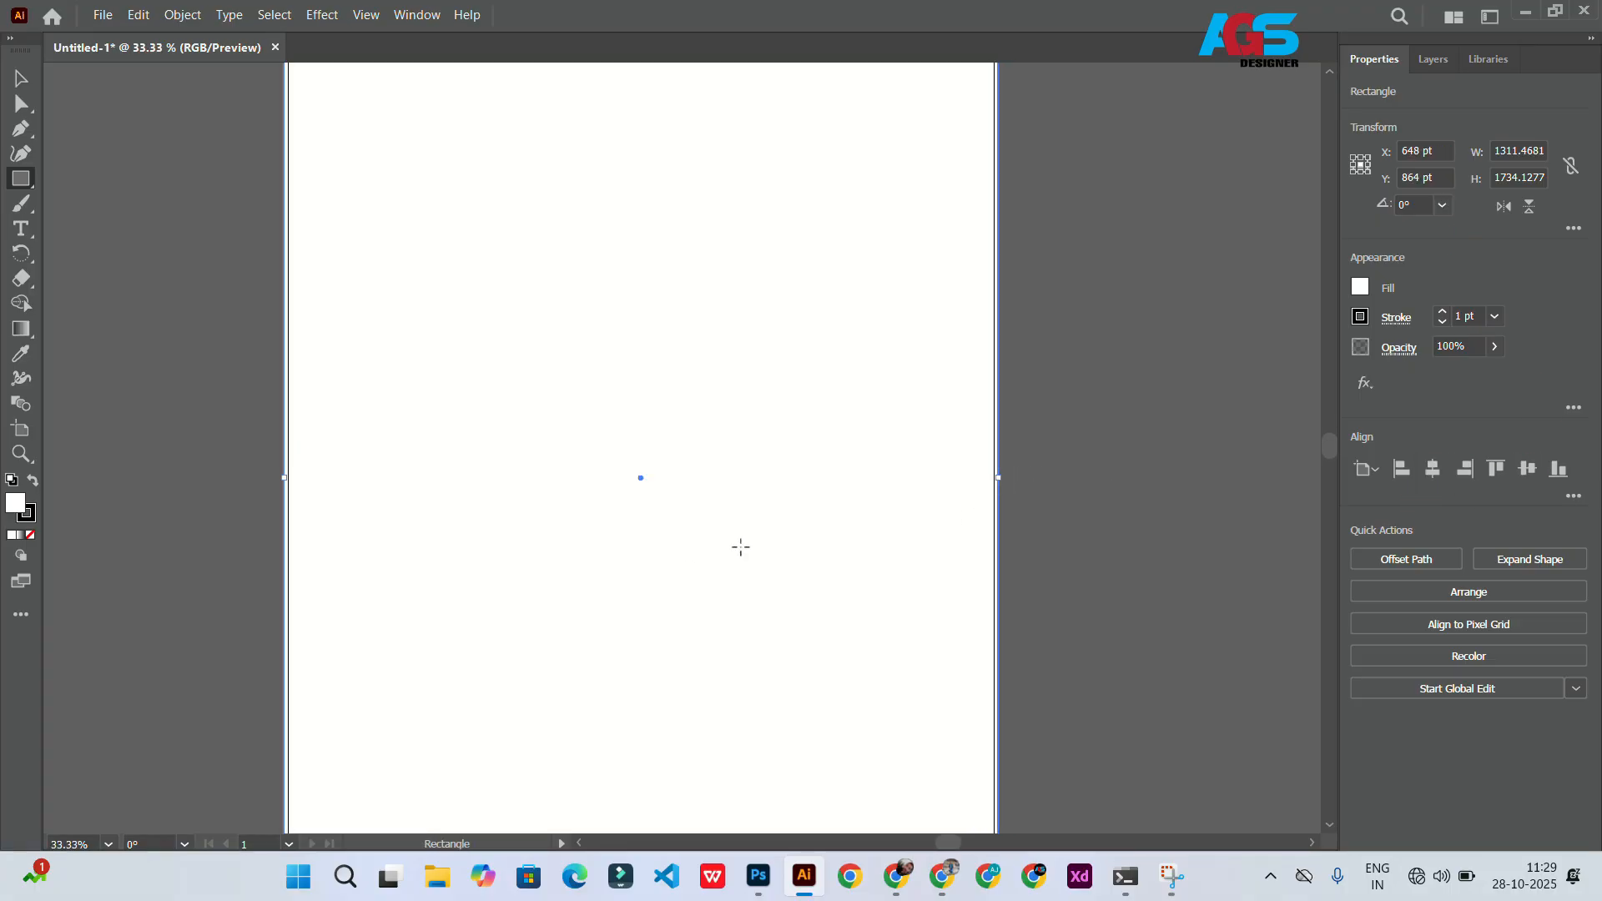
scroll(565, 436, up, 2)
scroll(554, 490, down, 2)
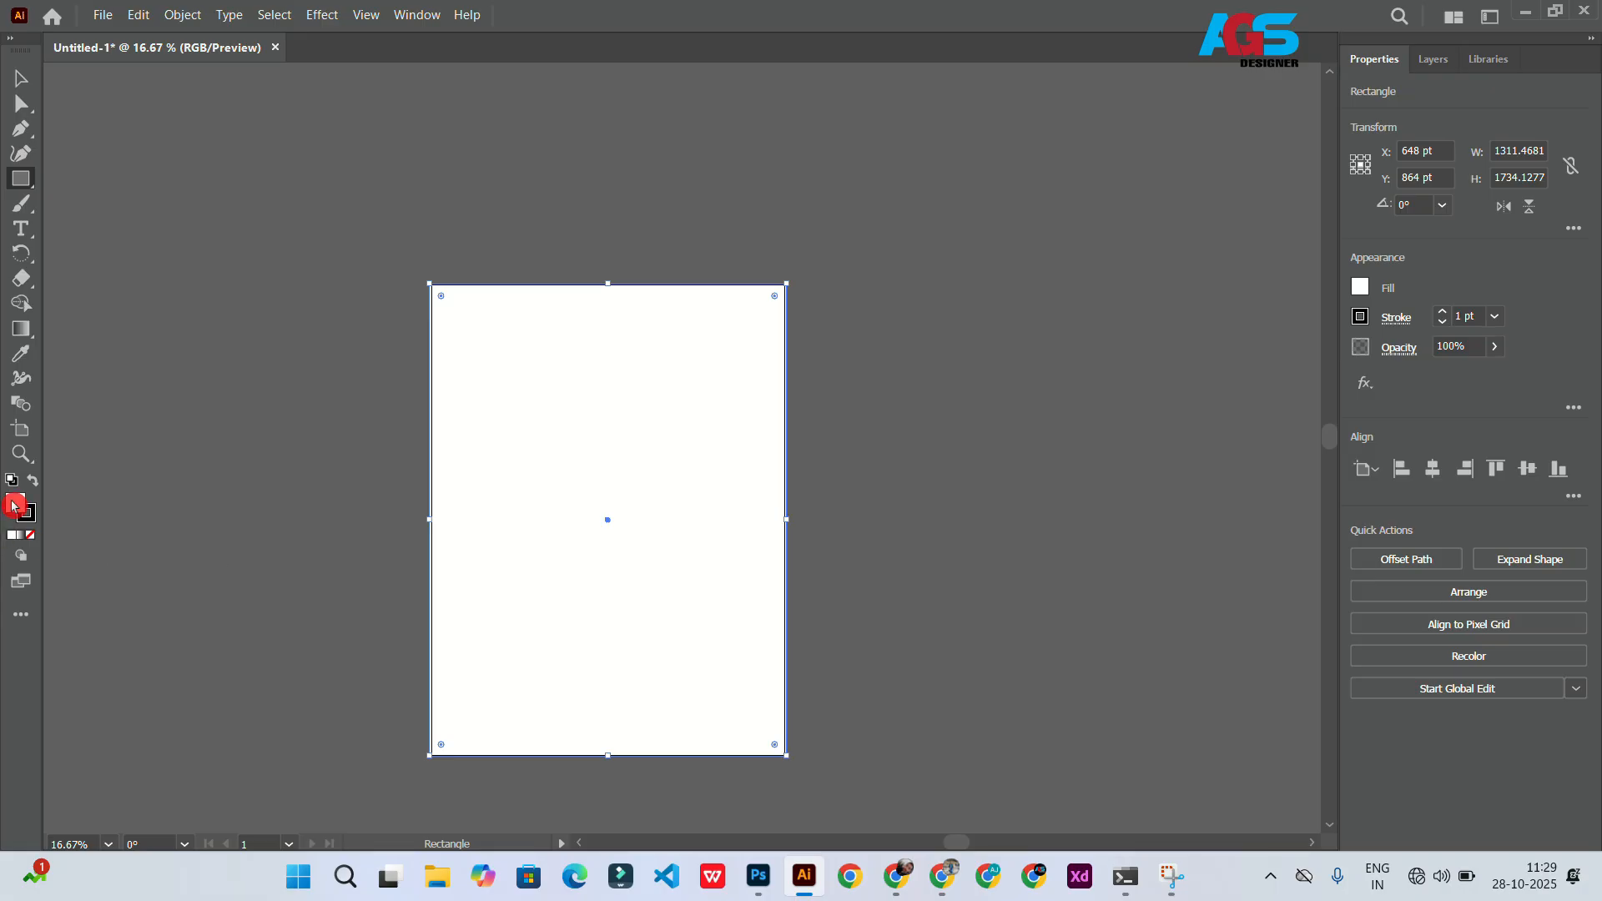
double_click(14, 505)
click(601, 330)
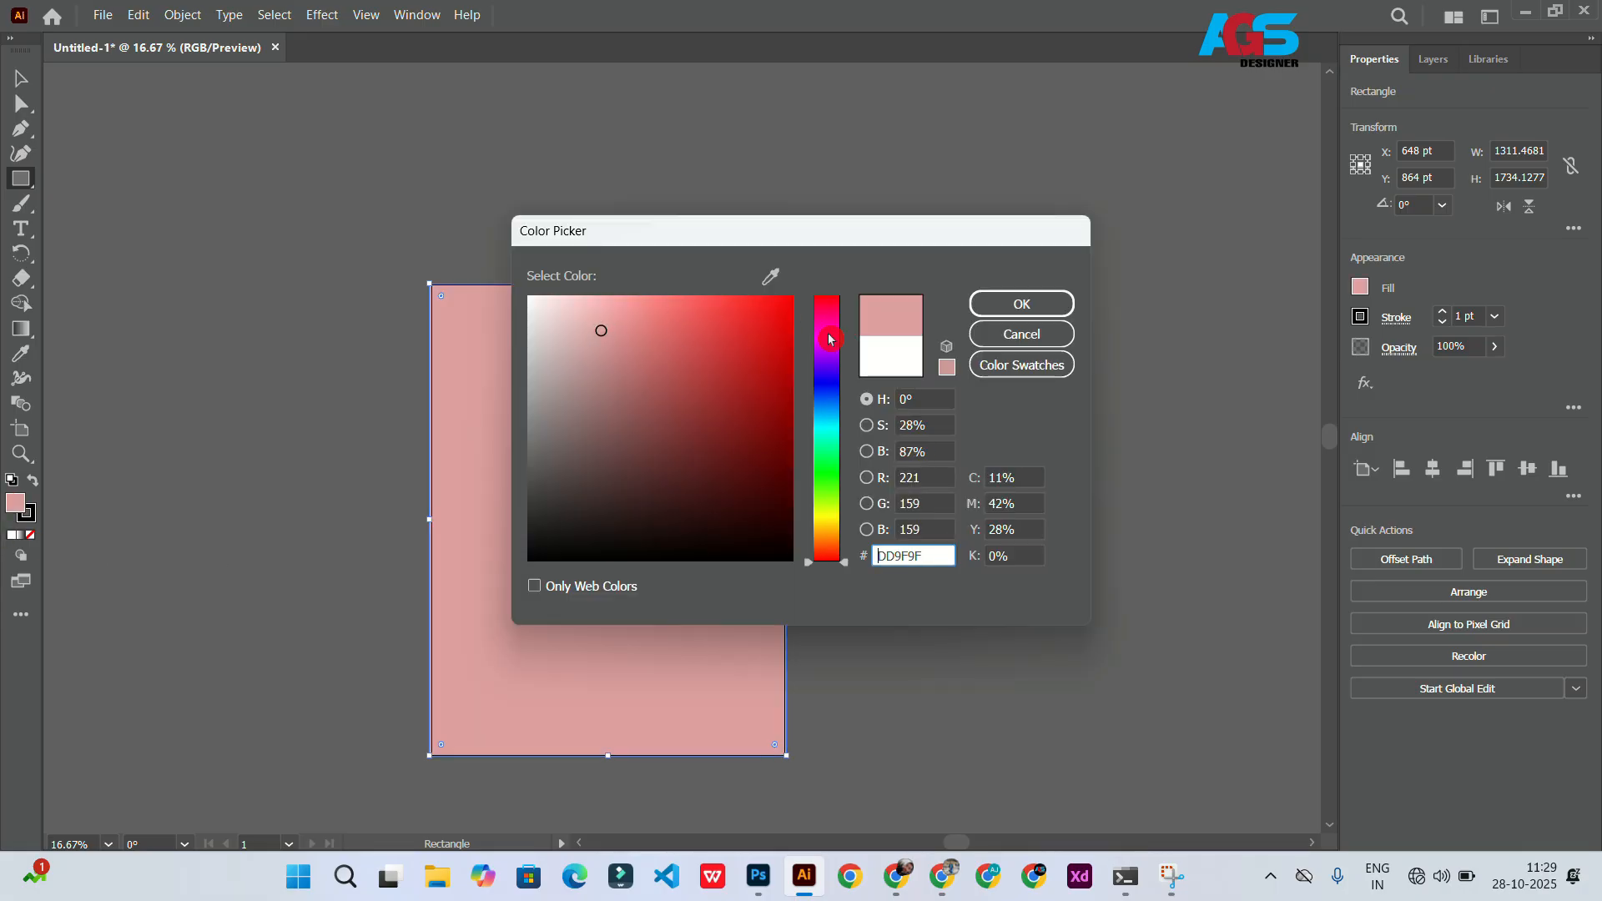
drag(830, 338, 830, 425)
drag(539, 371, 537, 352)
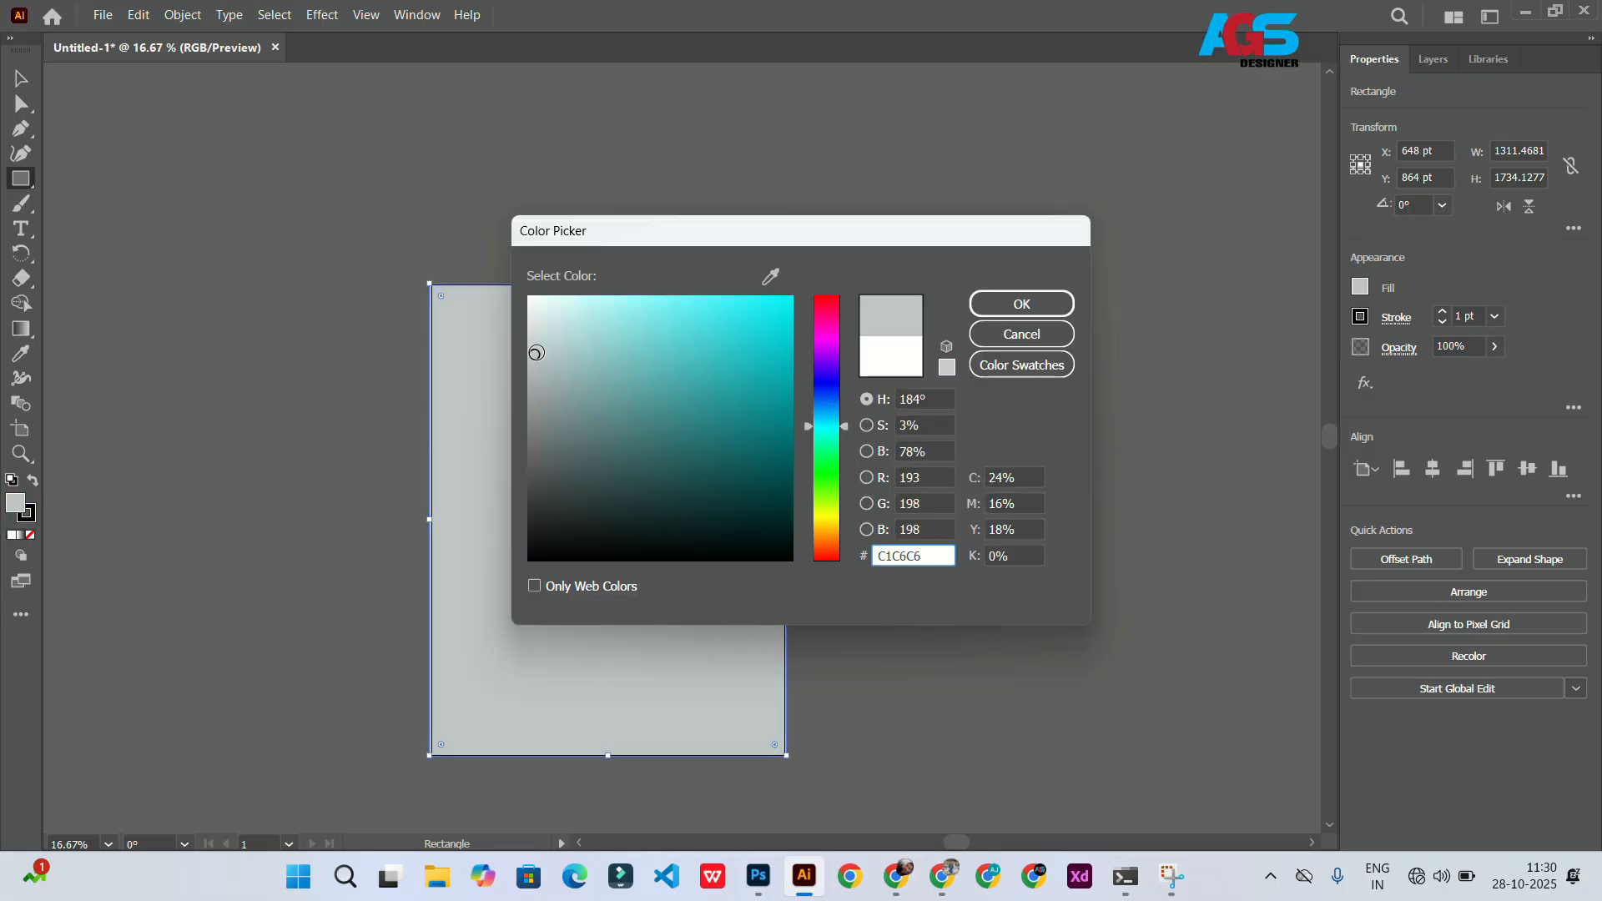
key(Return)
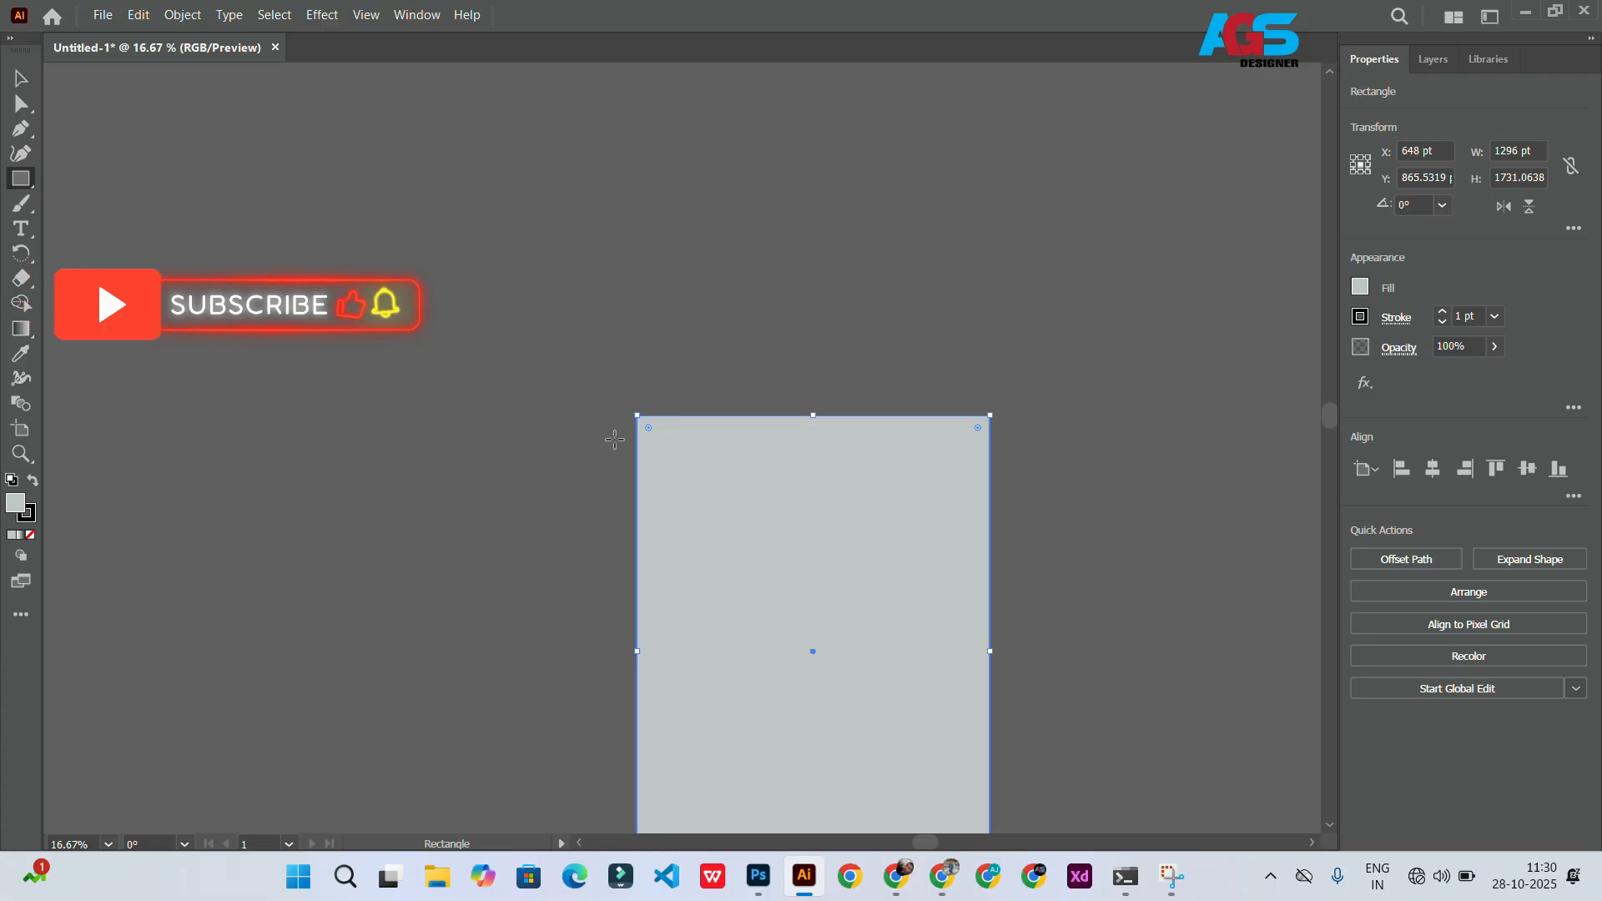
Step: Draw a square about 294 pt wide at the artboard's top-left corner
scroll(615, 440, up, 4)
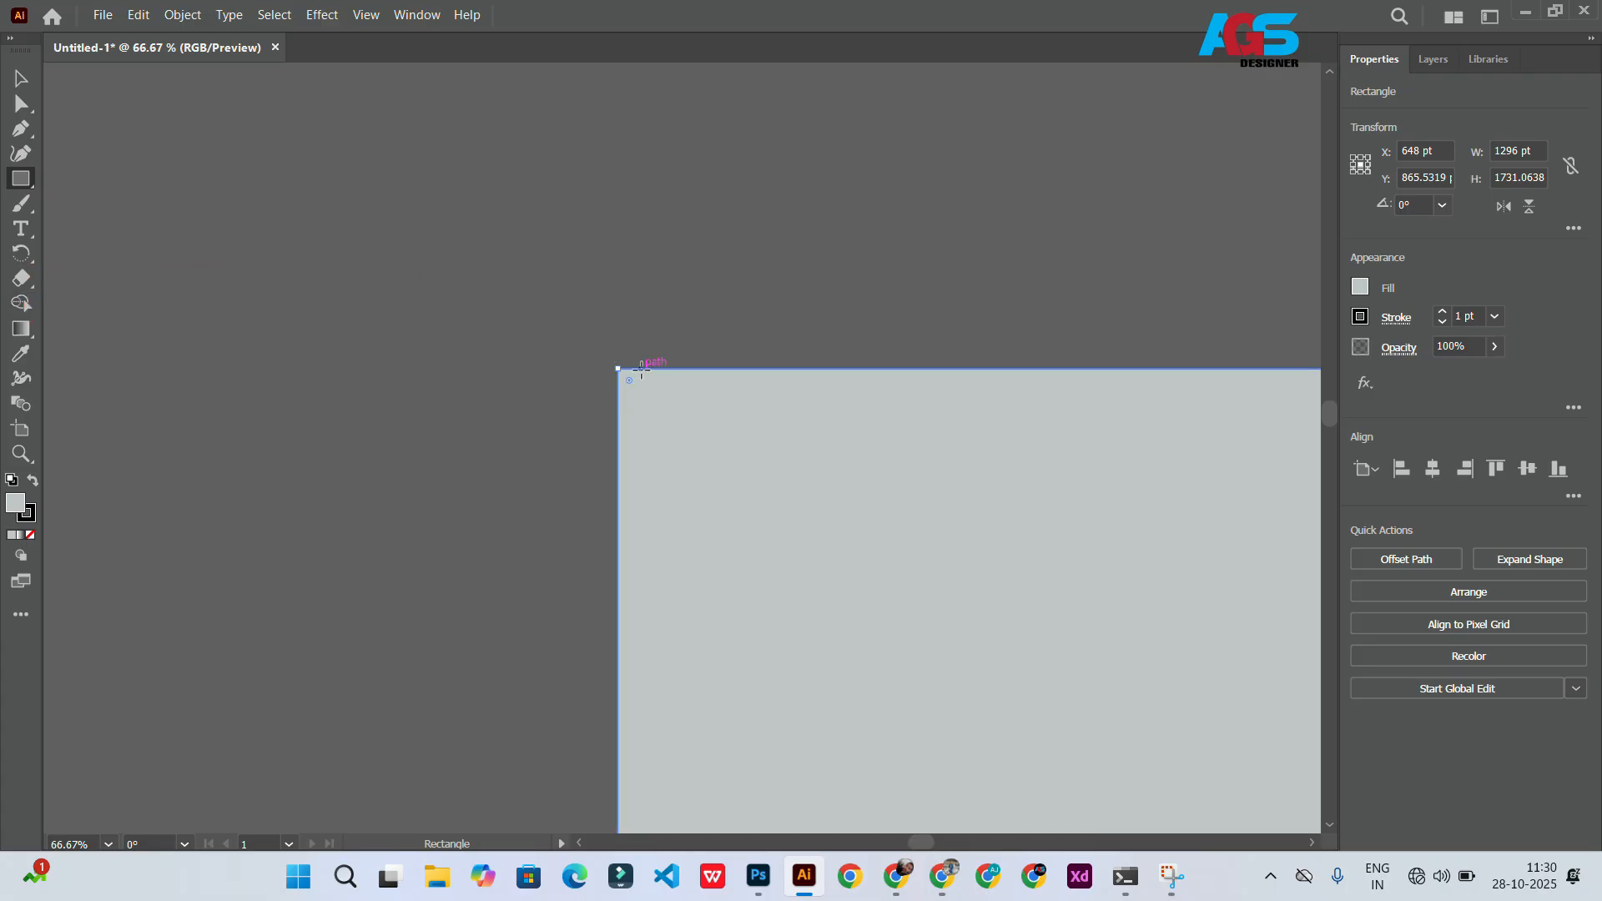
drag(640, 368, 812, 531)
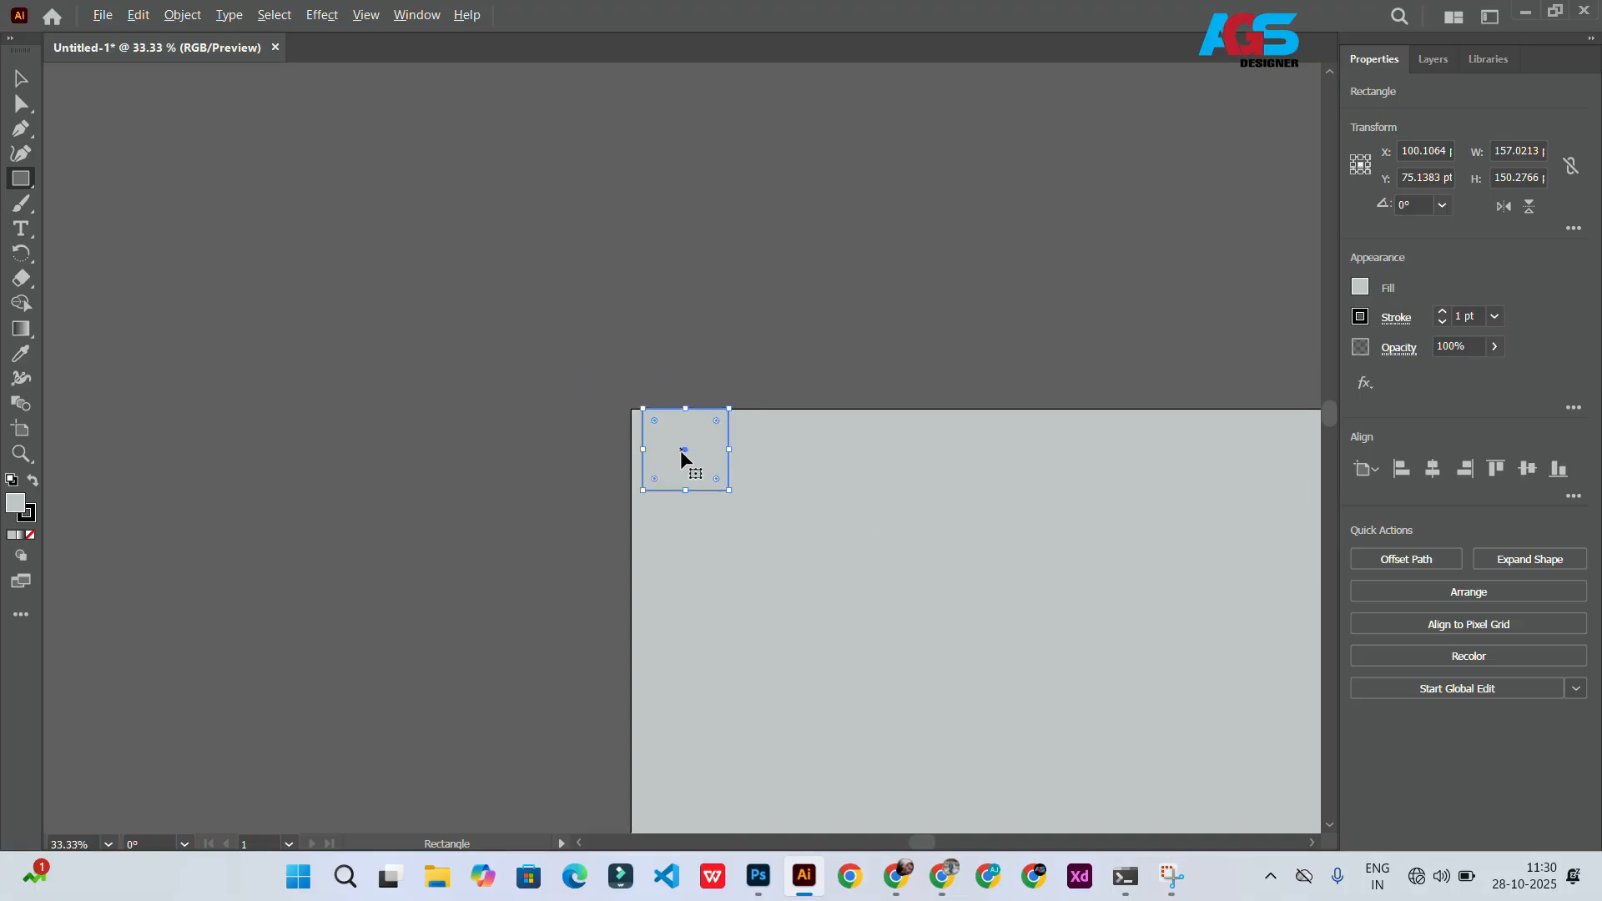
drag(683, 451, 665, 451)
drag(665, 529, 665, 548)
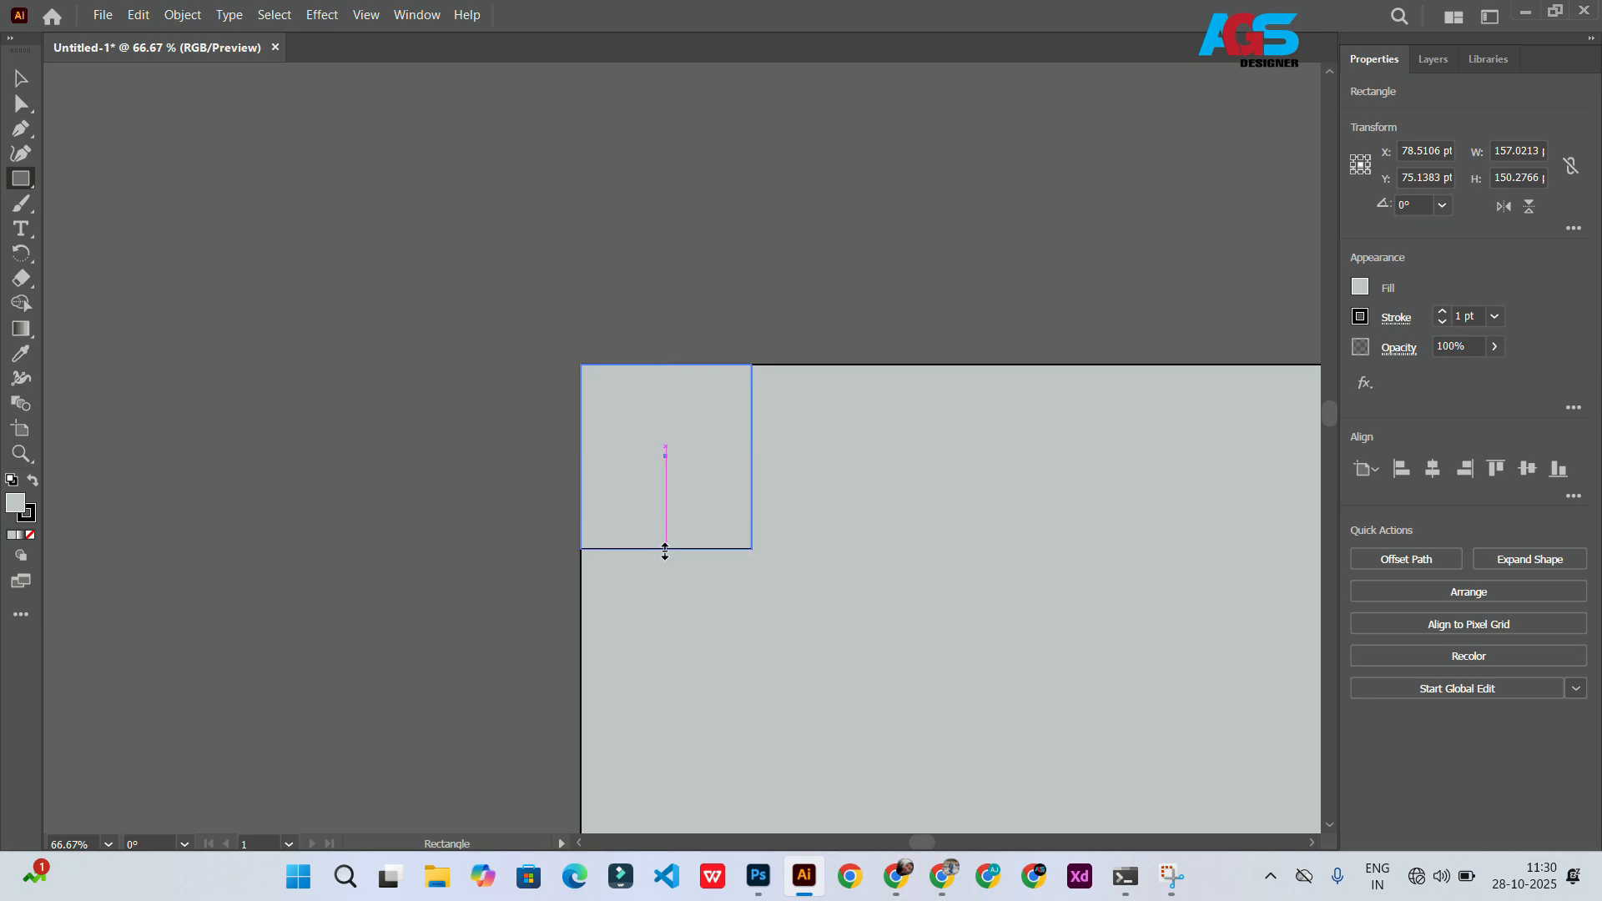
key(ctrl+minus)
key(ctrl+minus)
key(ctrl+minus)
key(ctrl+minus)
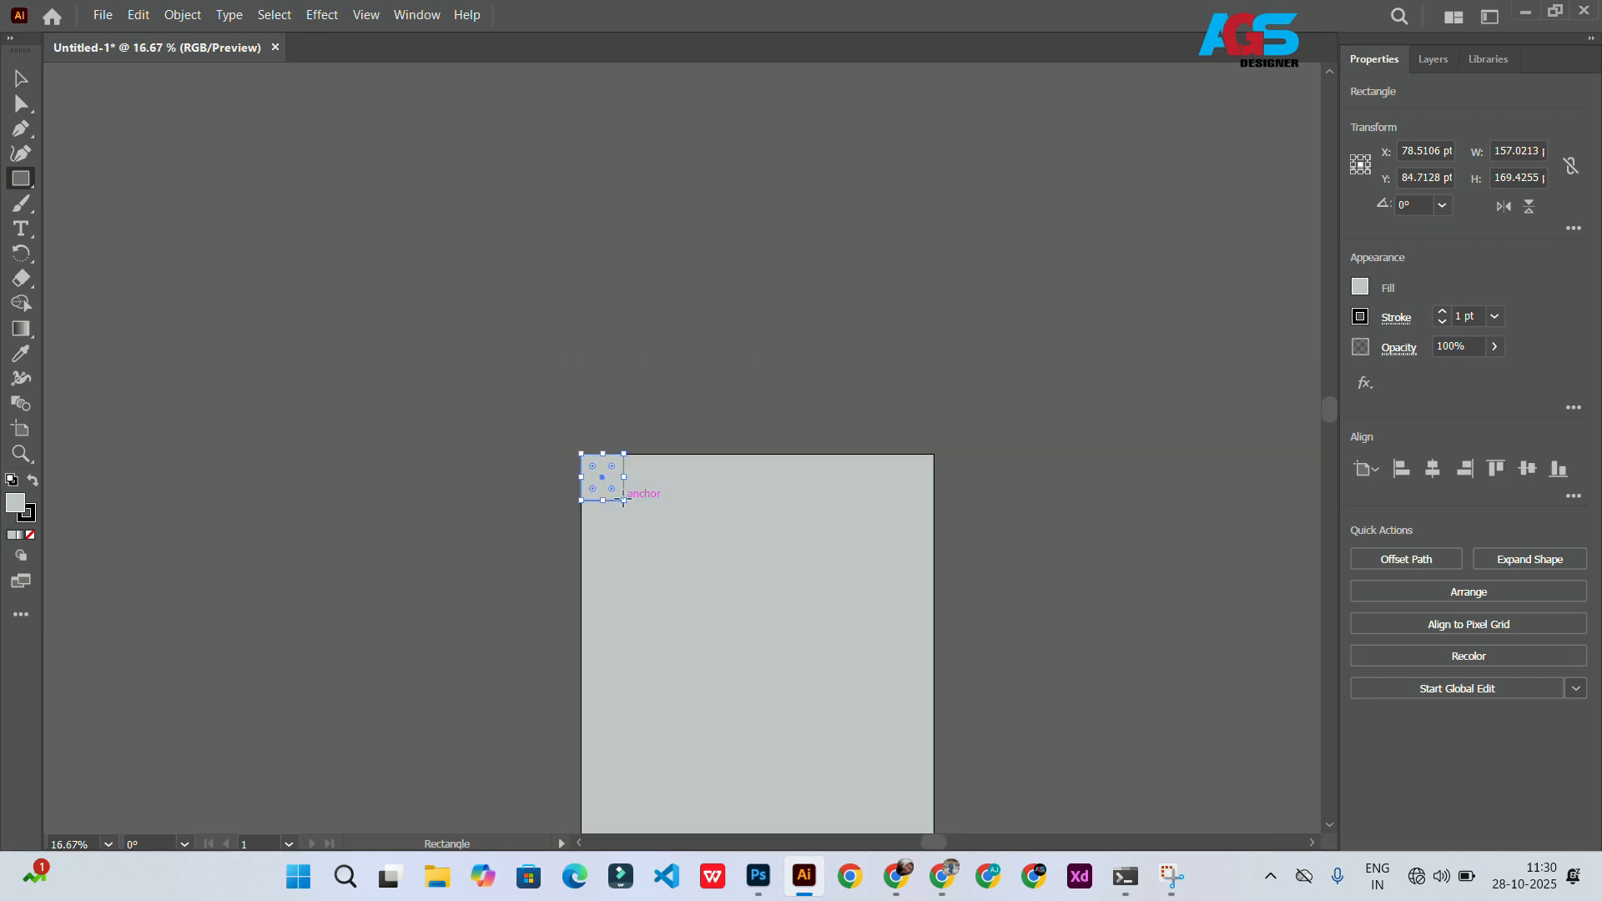
drag(625, 501, 665, 494)
Step: Give the square a white fill and place copies in the artboard's top-right and bottom-left corners
scroll(579, 445, right, 5)
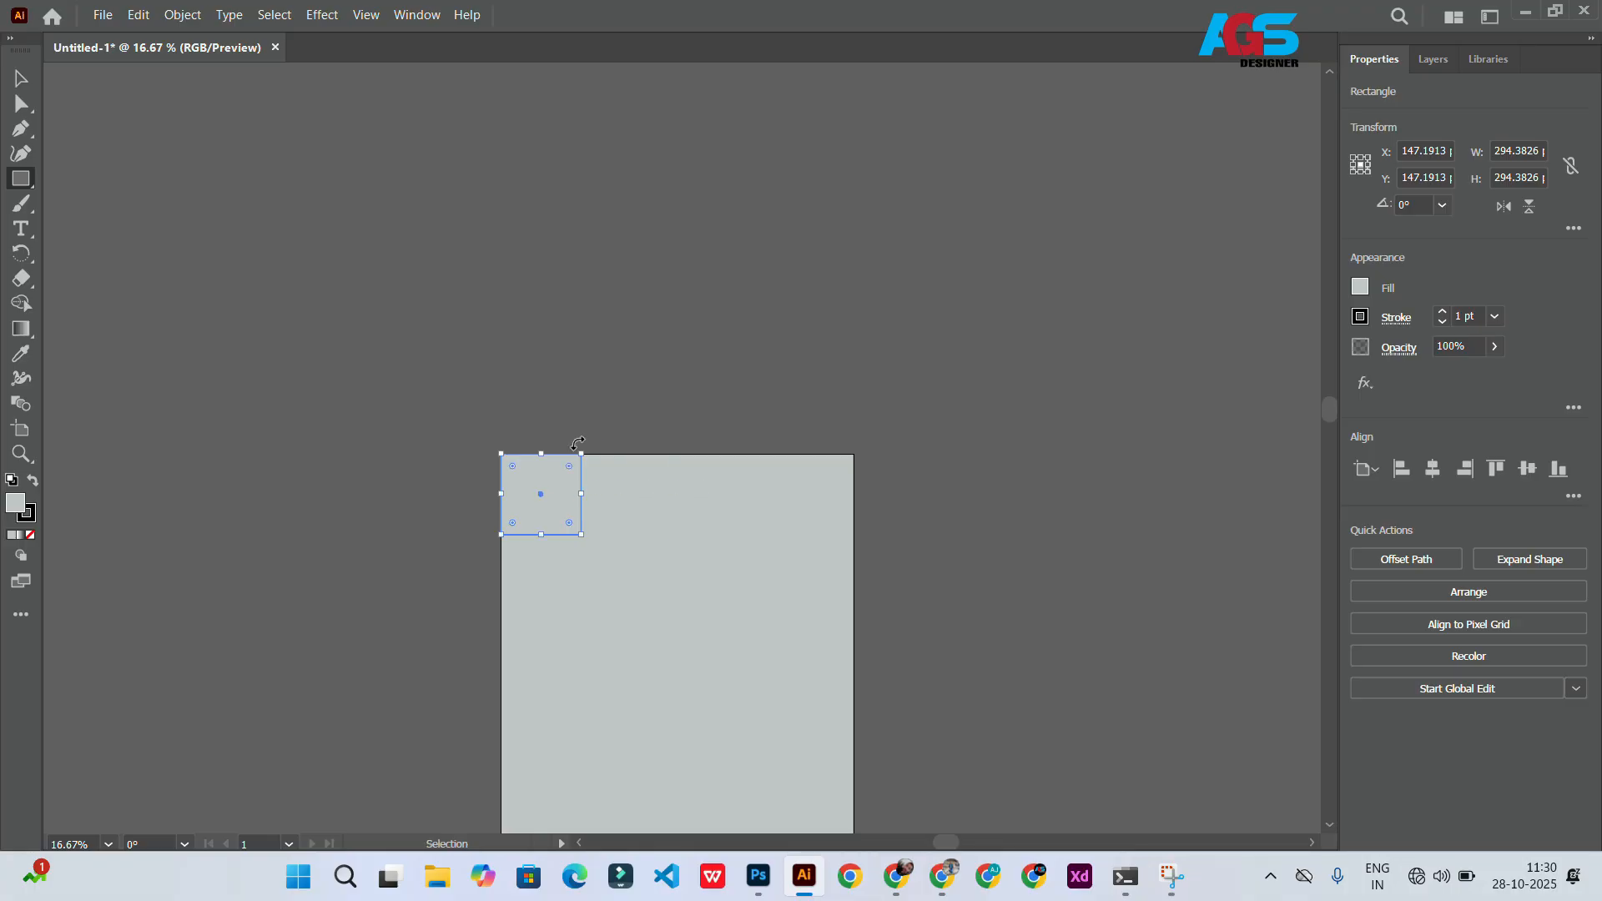
key(d)
scroll(493, 433, right, 4)
scroll(475, 448, down, 3)
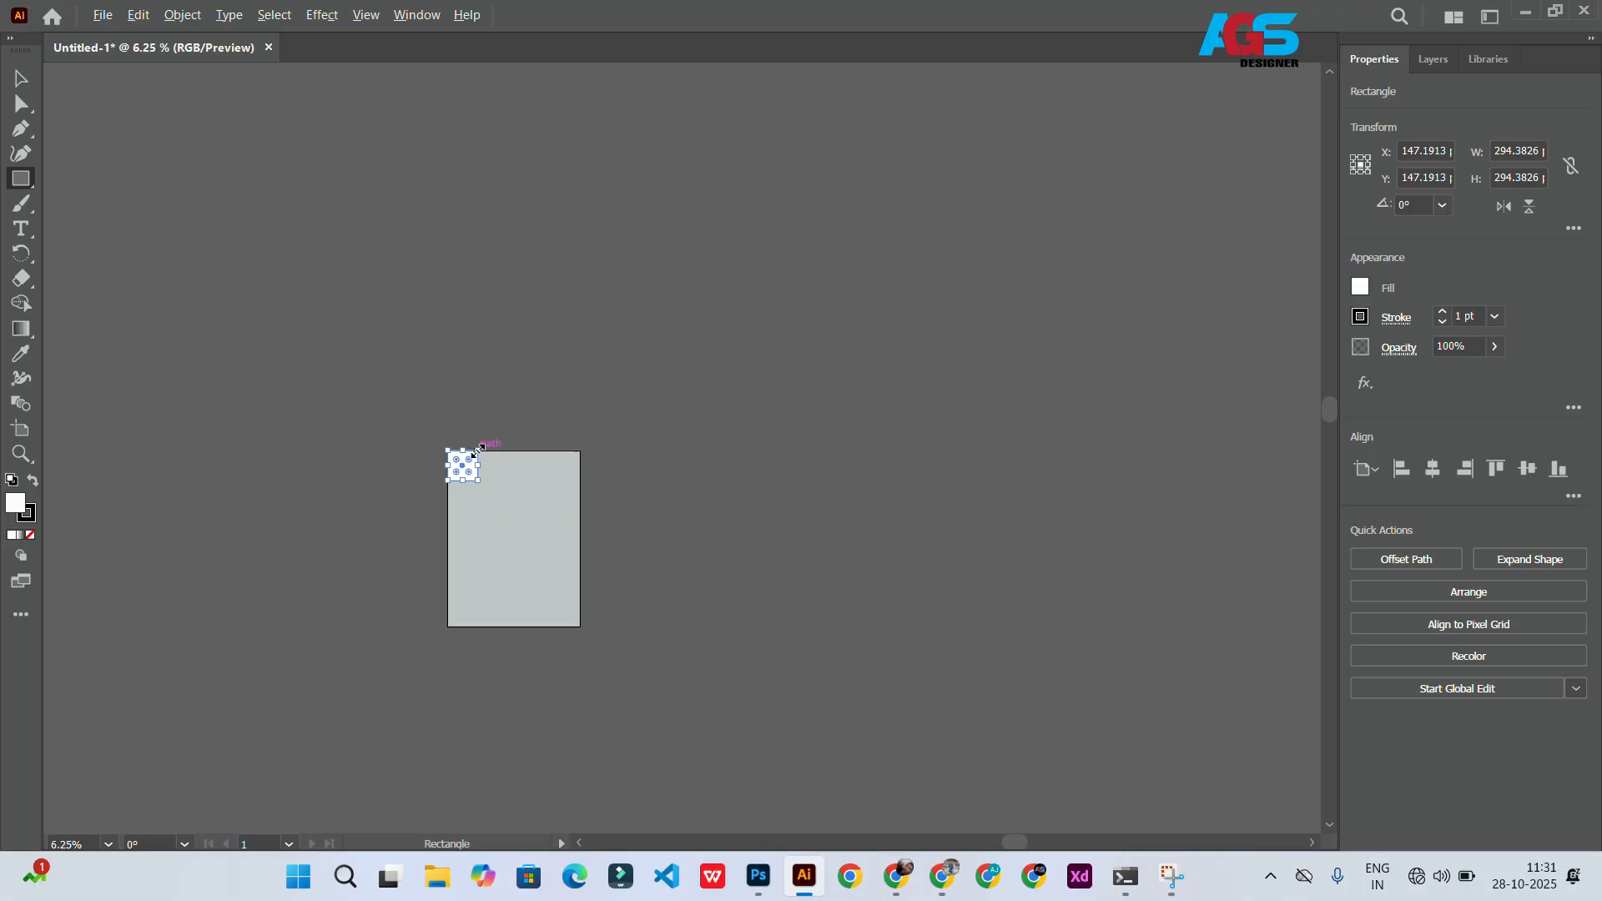
scroll(467, 478, up, 3)
drag(455, 451, 458, 817)
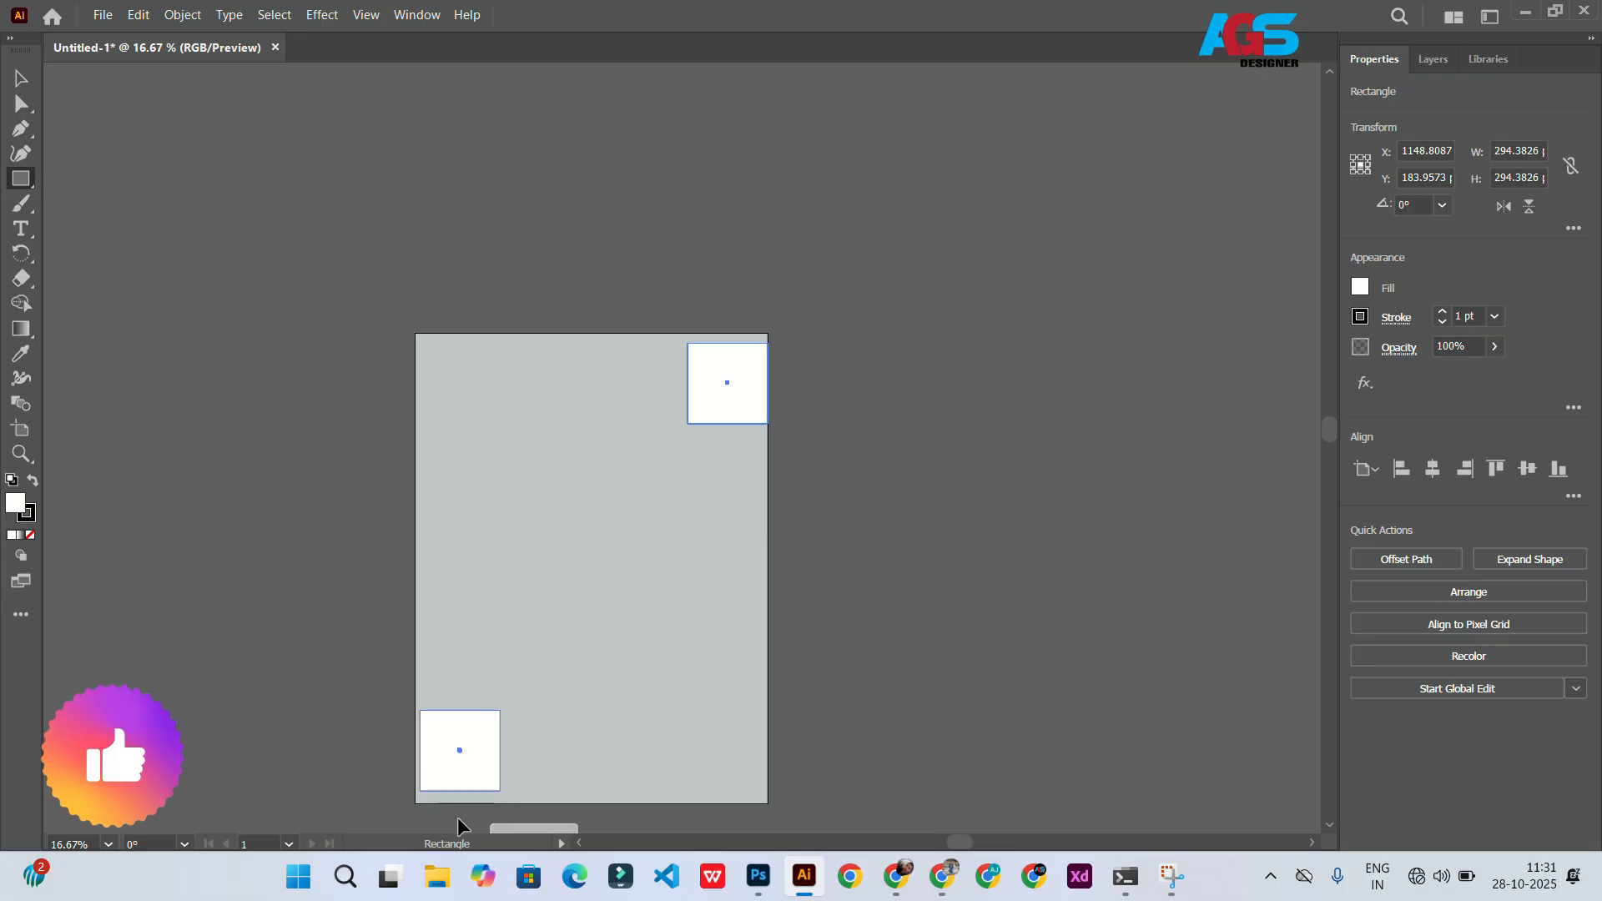
scroll(418, 767, left, 2)
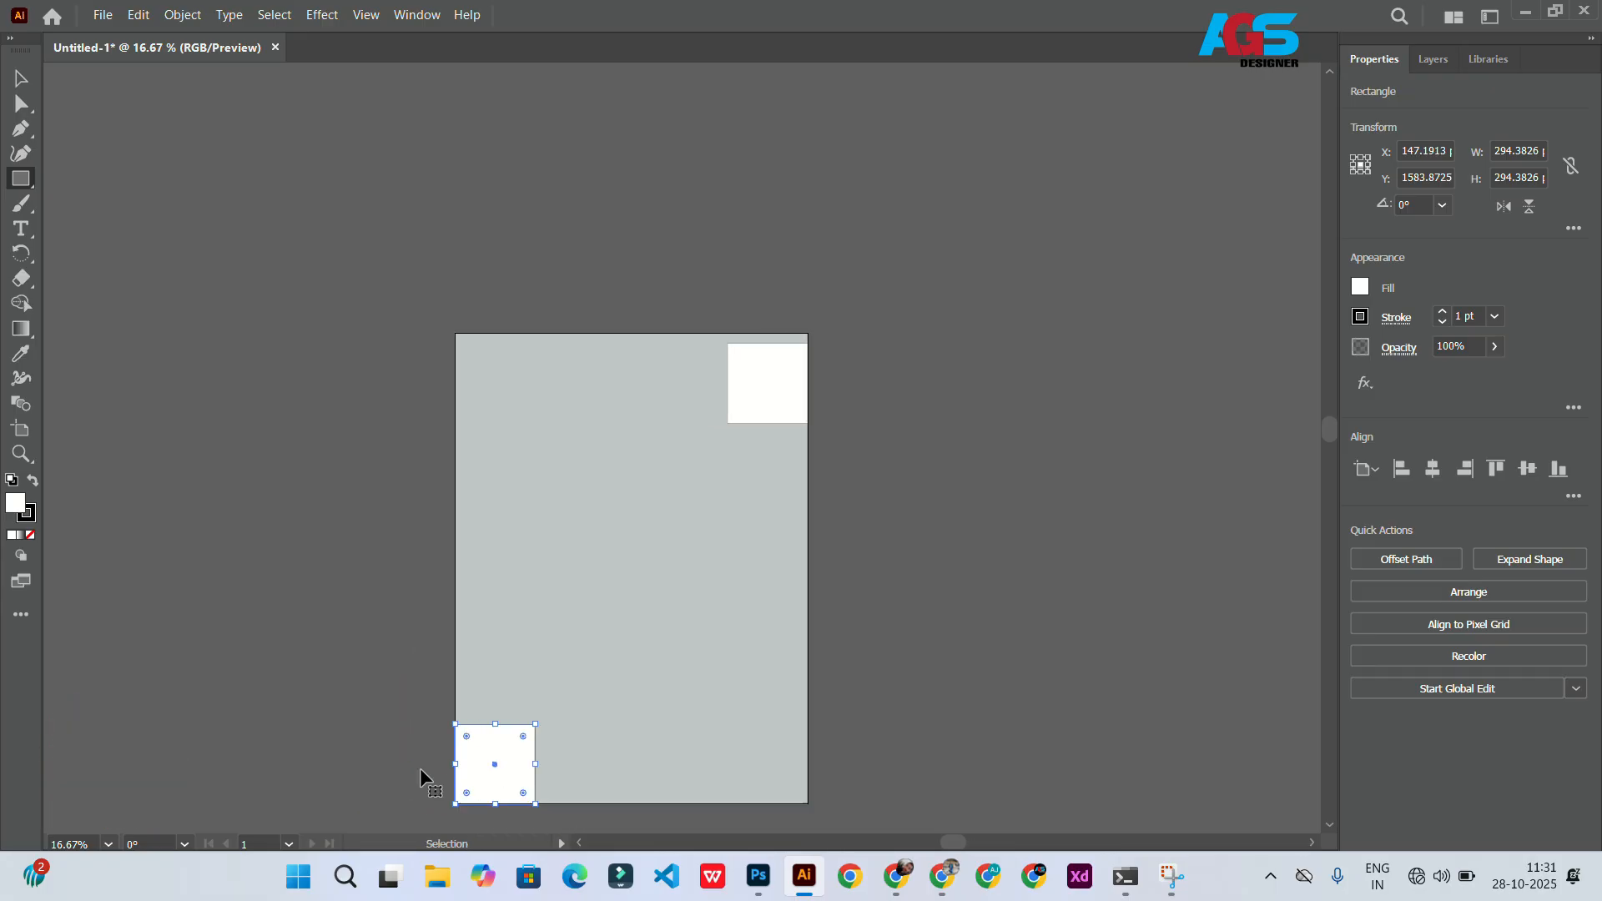
Step: Snap the top-right square exactly into the artboard's corner
scroll(547, 734, up, 4)
scroll(524, 659, down, 5)
scroll(528, 668, up, 3)
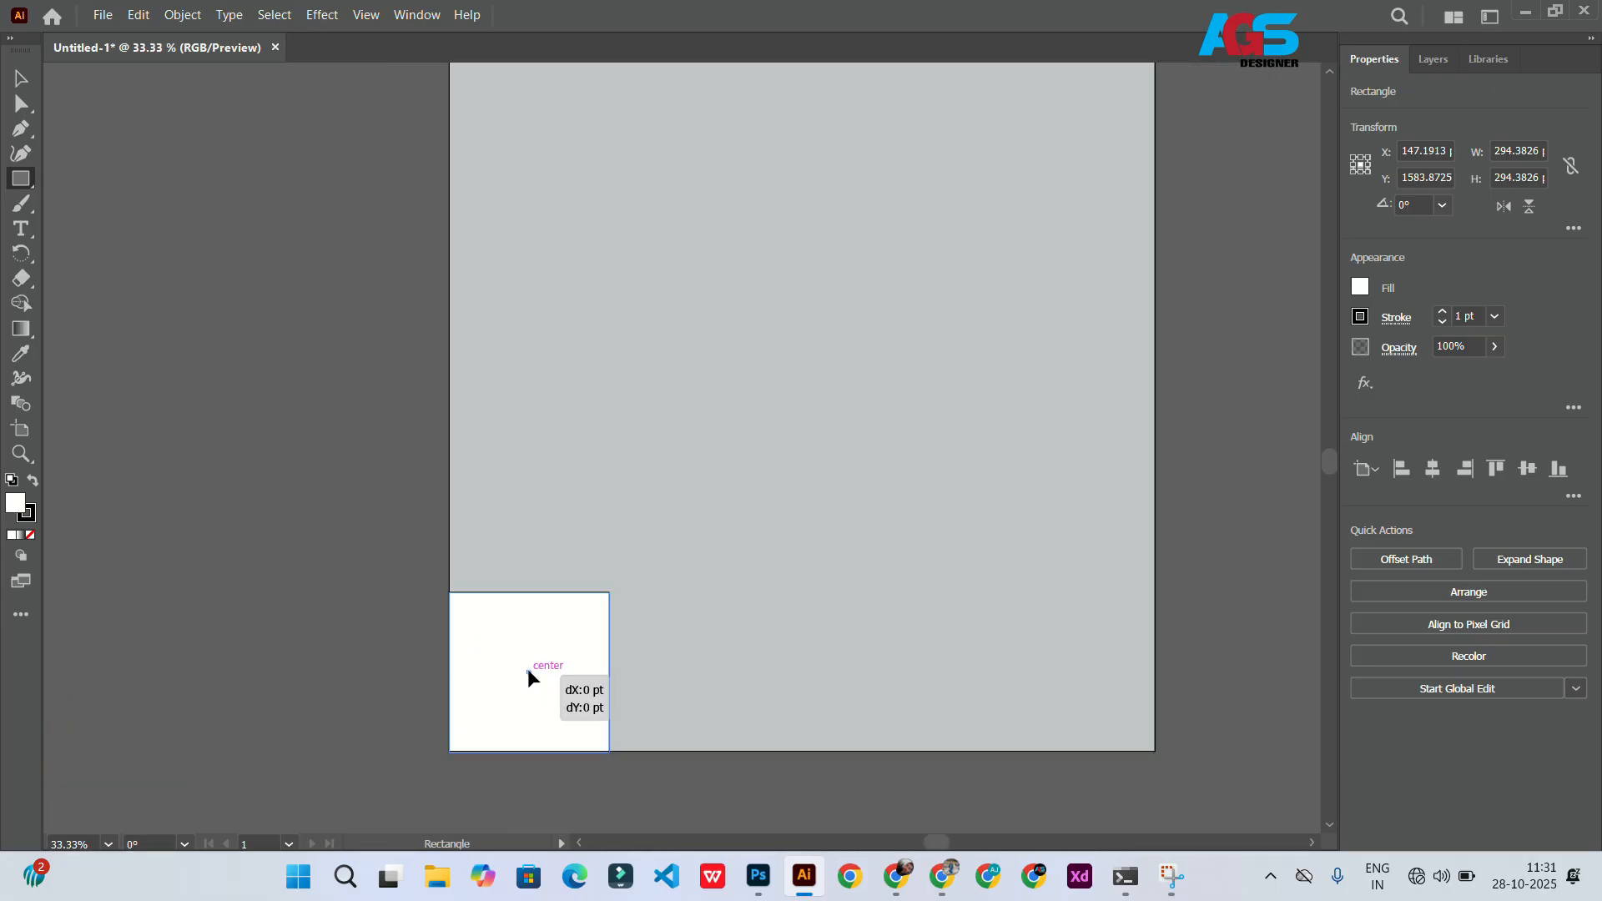
scroll(529, 668, up, 3)
key(v)
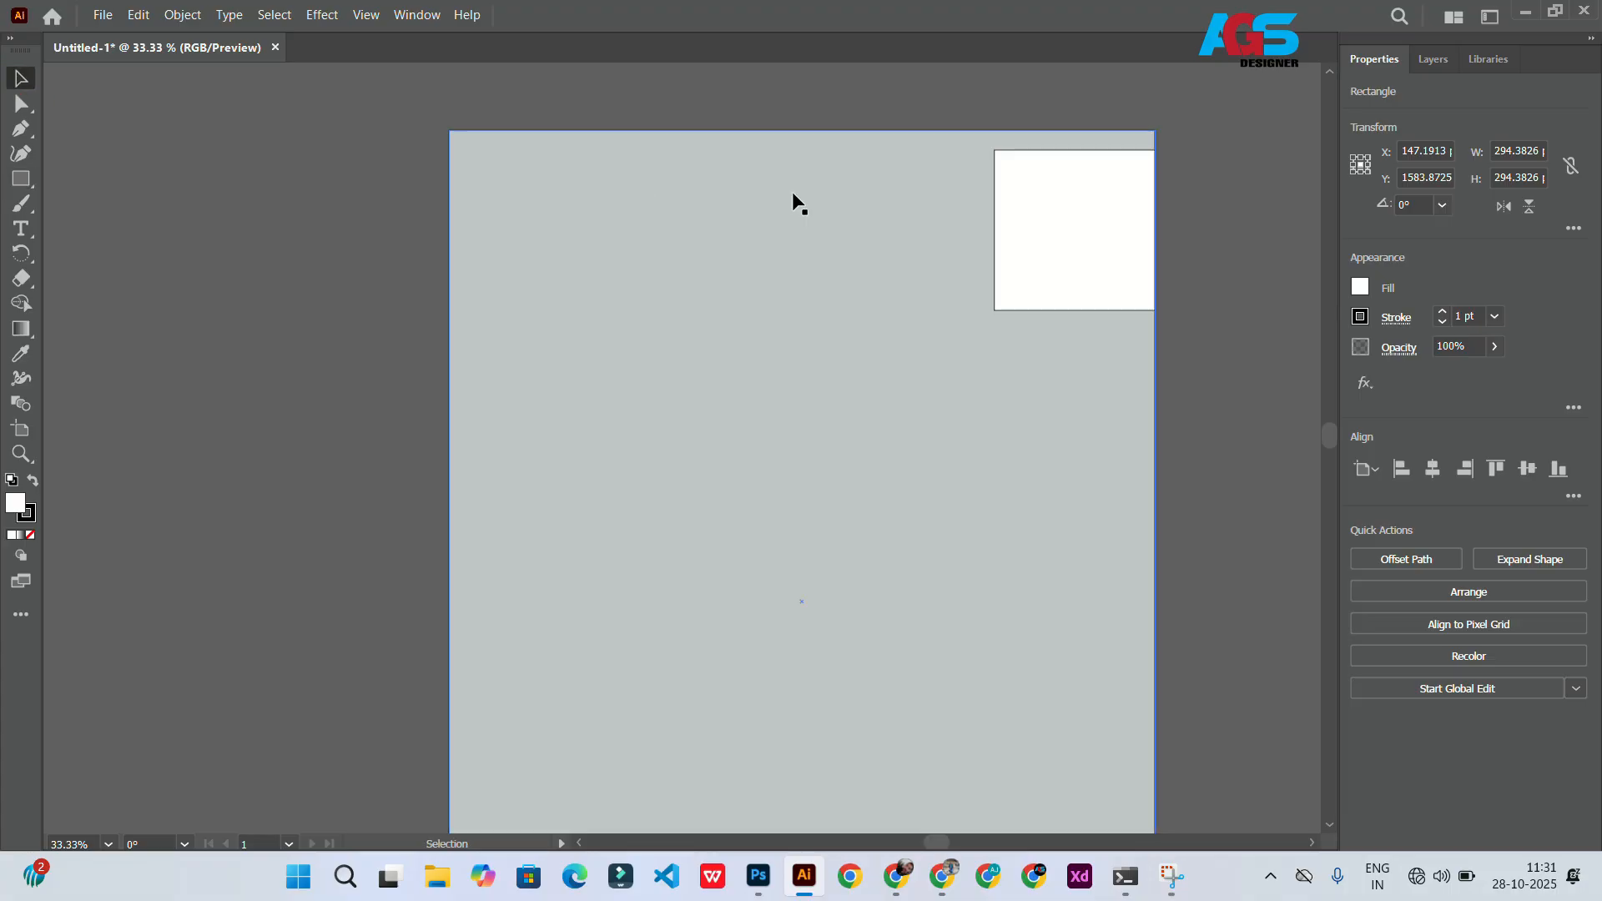
drag(1078, 220, 1074, 208)
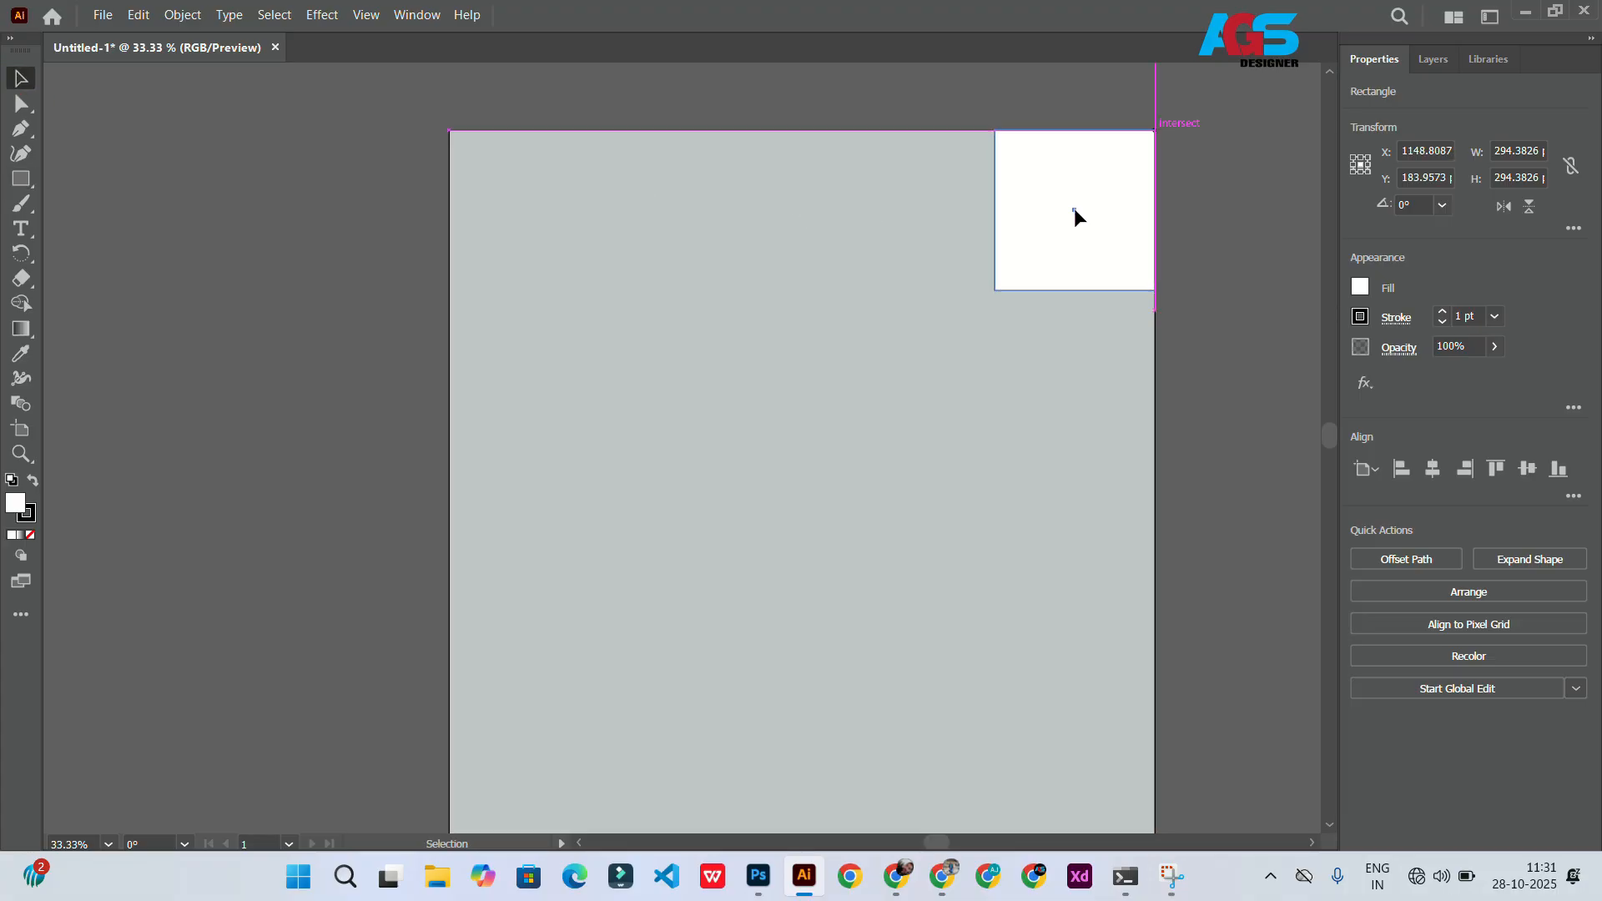
Step: Select all objects and split the top-right square's region from the background with the Shape Builder
key(ctrl+a)
click(21, 303)
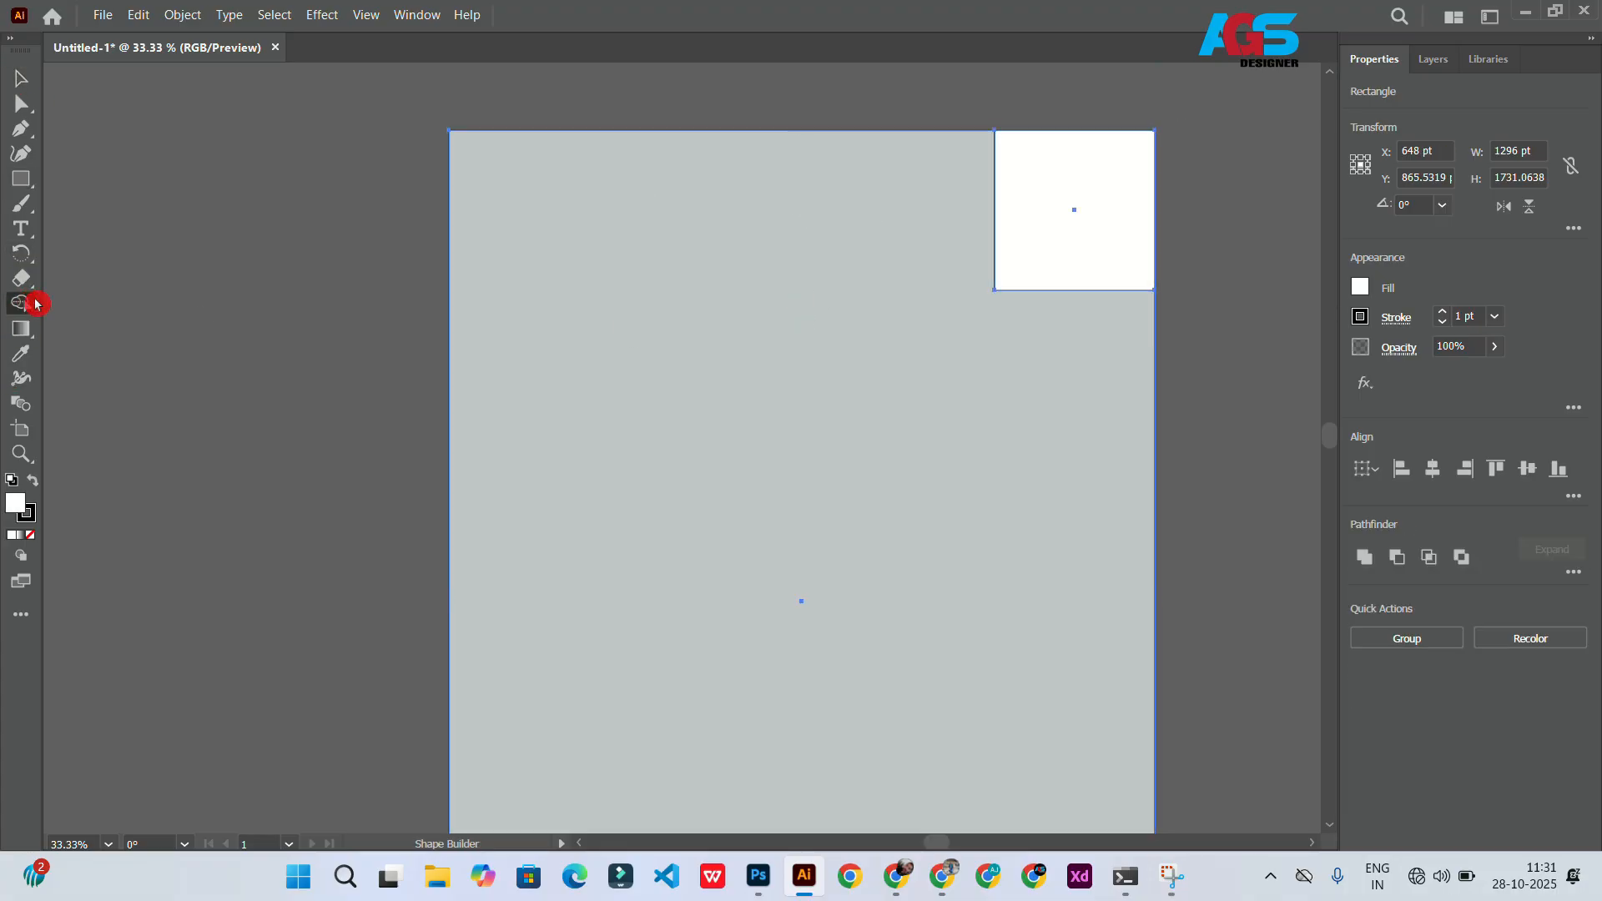
click(1038, 221)
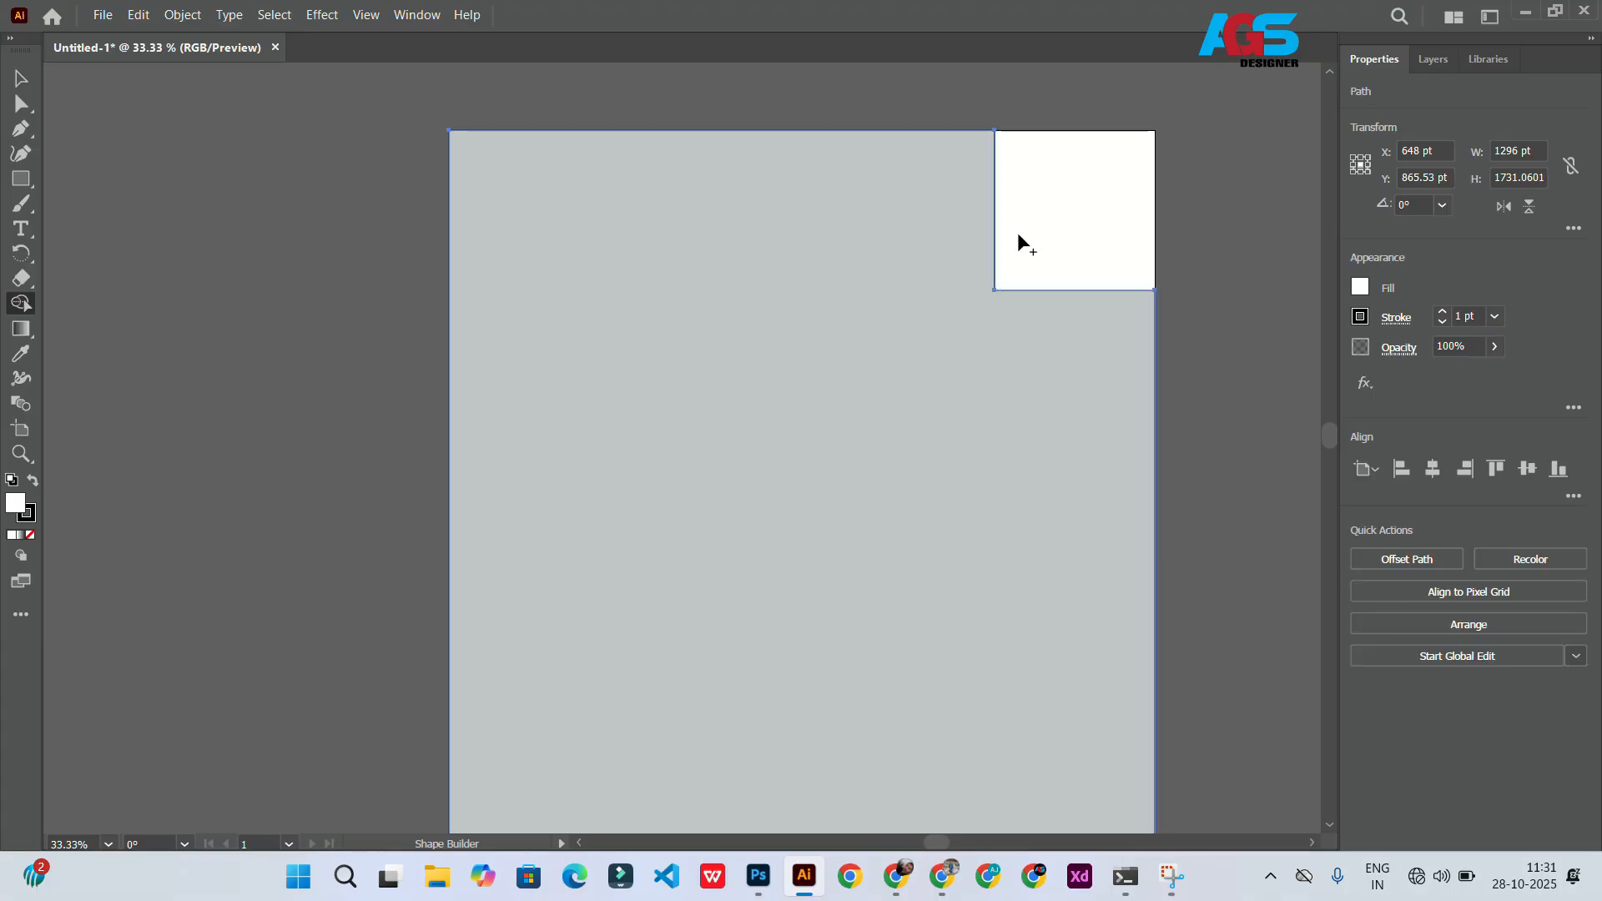
Step: Switch the toolbar to its two-column layout
scroll(887, 300, down, 5)
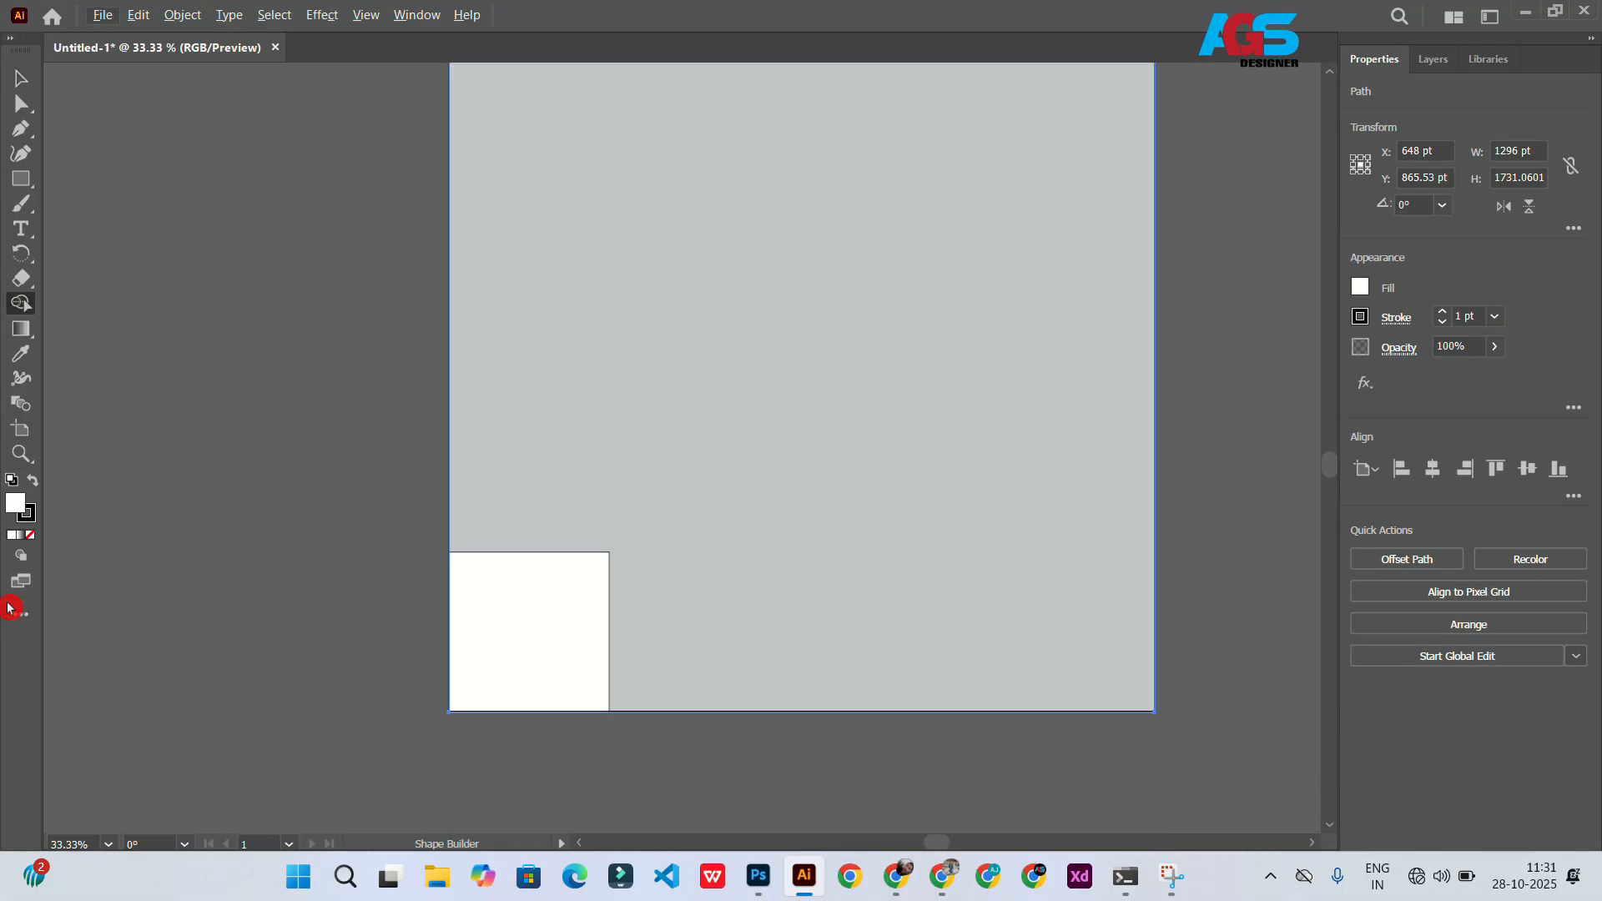
click(18, 611)
click(18, 612)
click(11, 39)
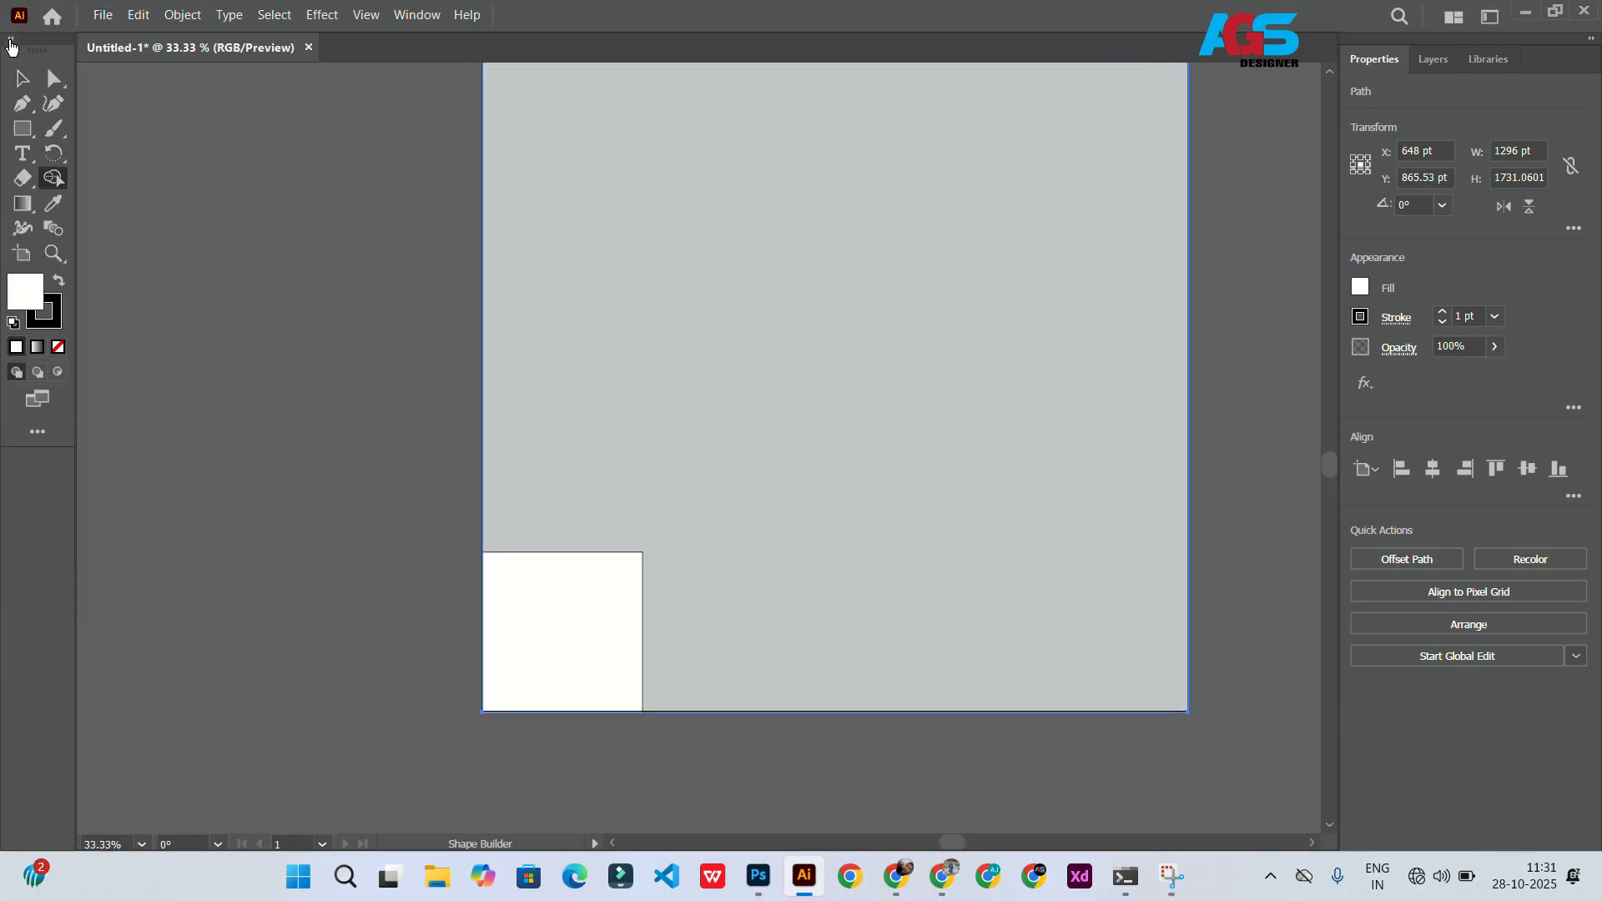
Step: Select the background and bottom-left square and split that square's region off with the Shape Builder, then deselect
click(22, 78)
click(540, 621)
shift+click(534, 498)
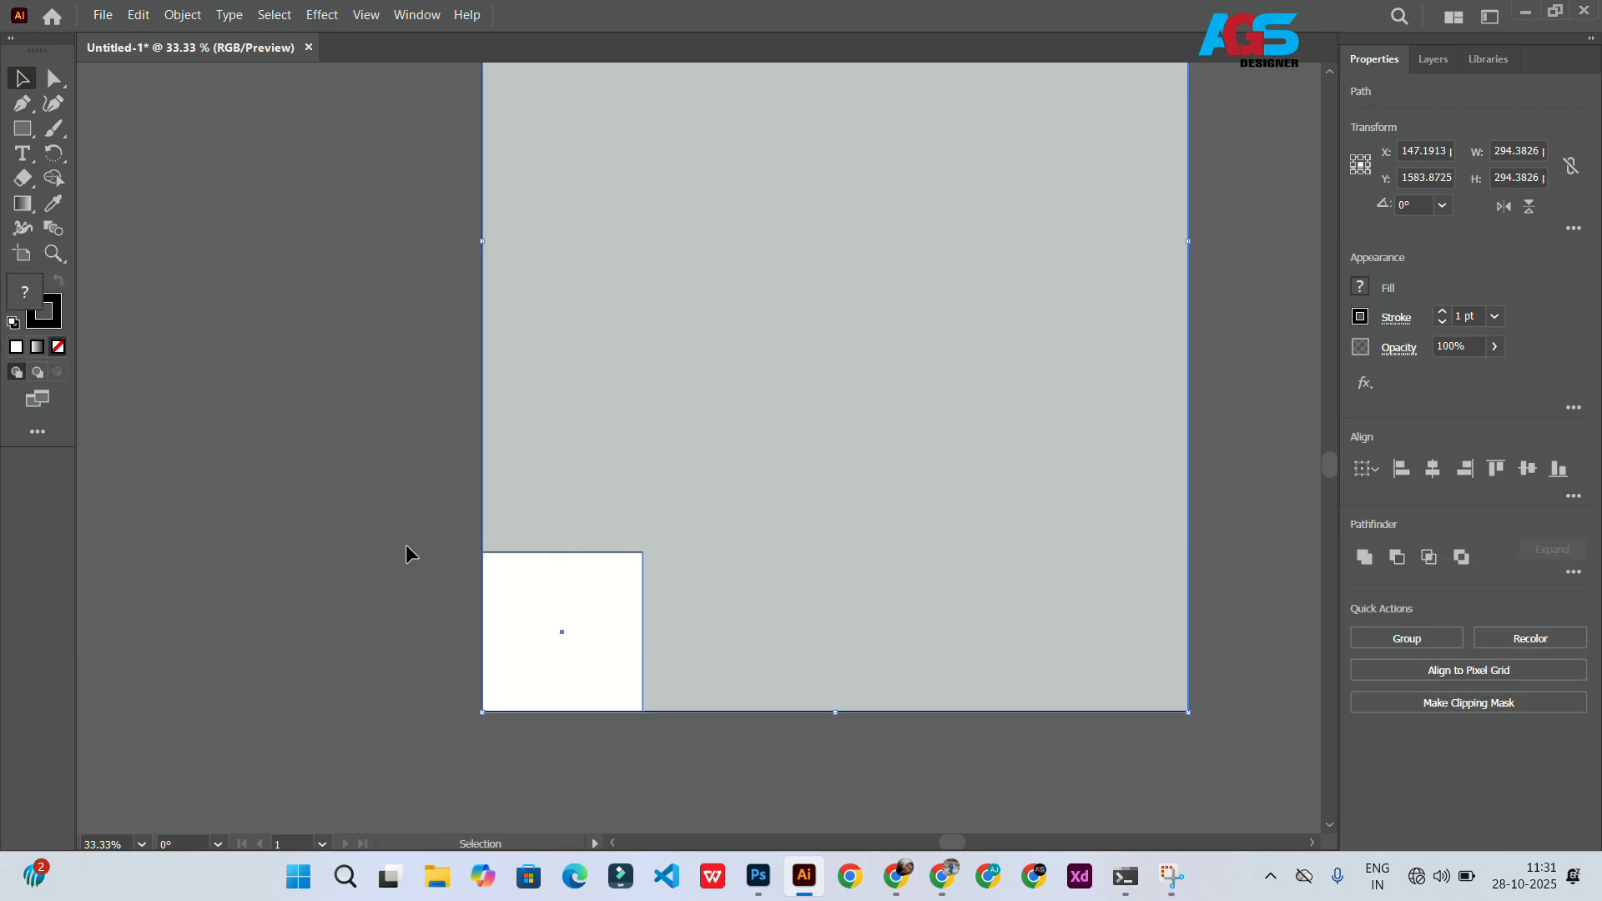
key(shift+m)
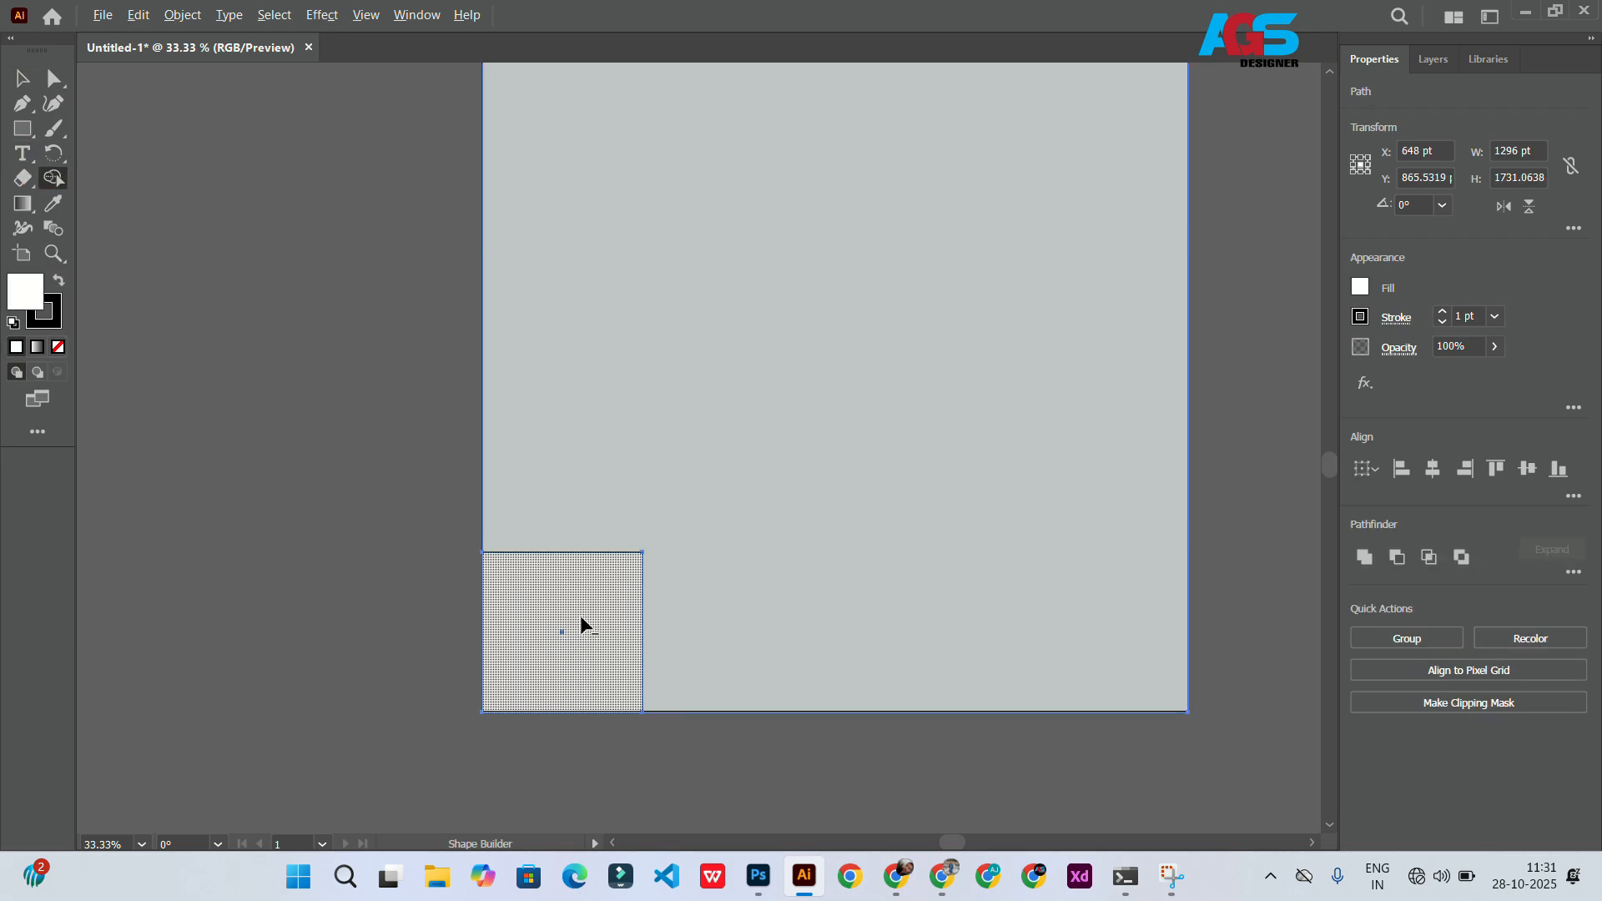
alt+click(582, 618)
click(29, 82)
click(387, 709)
Step: Draw an inner square about 260 pt wide inside the top-right corner square
scroll(395, 728, down, 5)
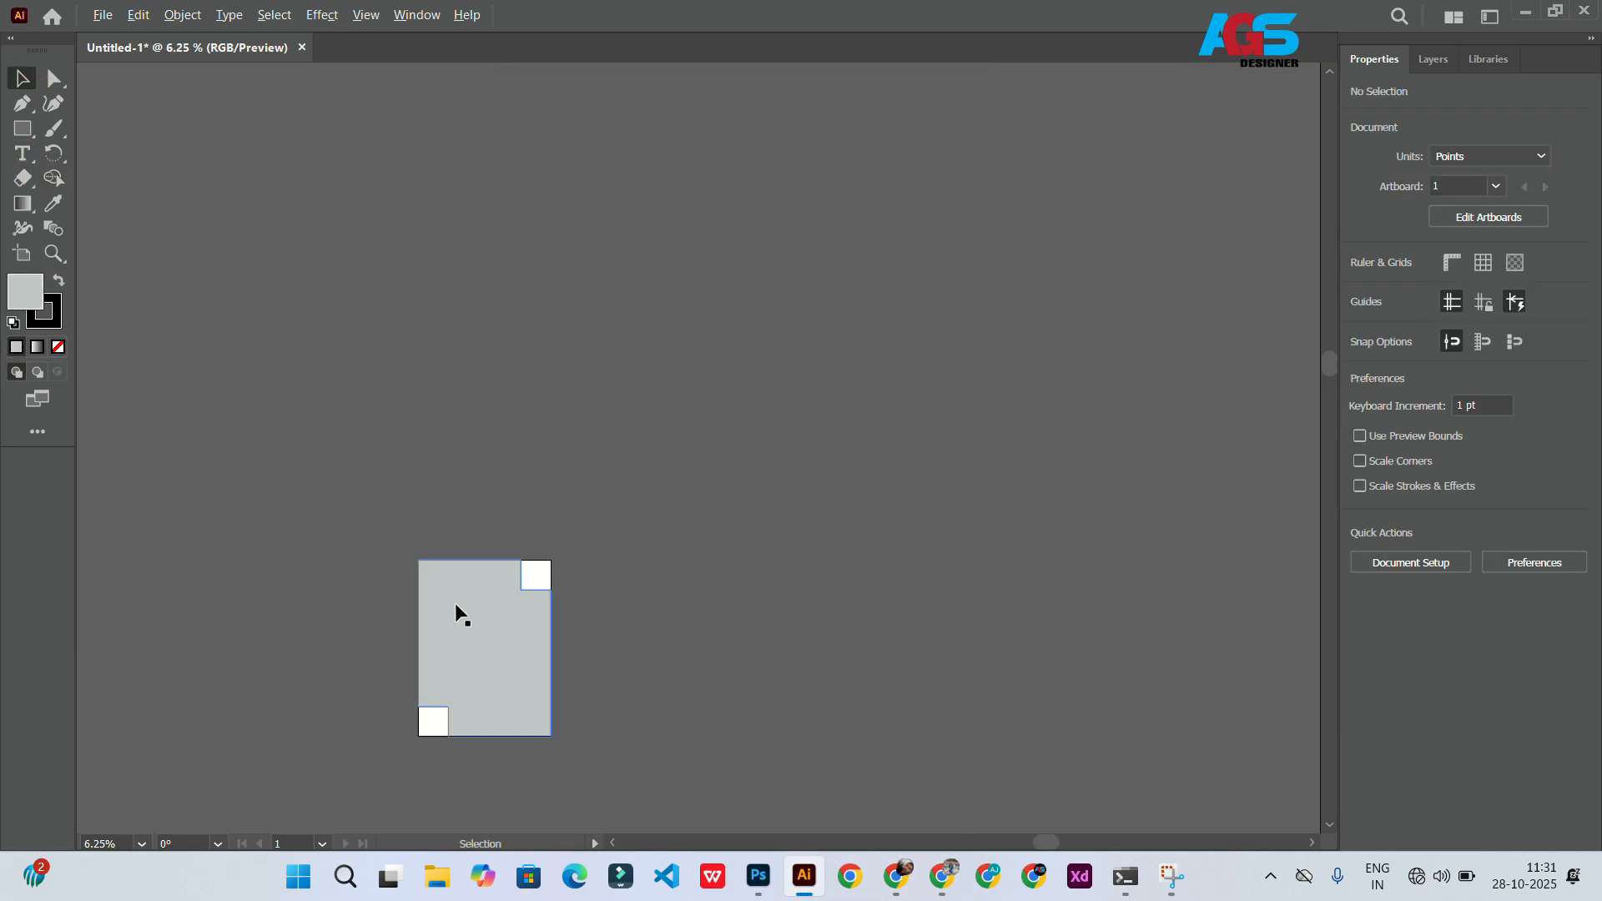
scroll(516, 620, up, 4)
click(21, 128)
scroll(590, 433, up, 4)
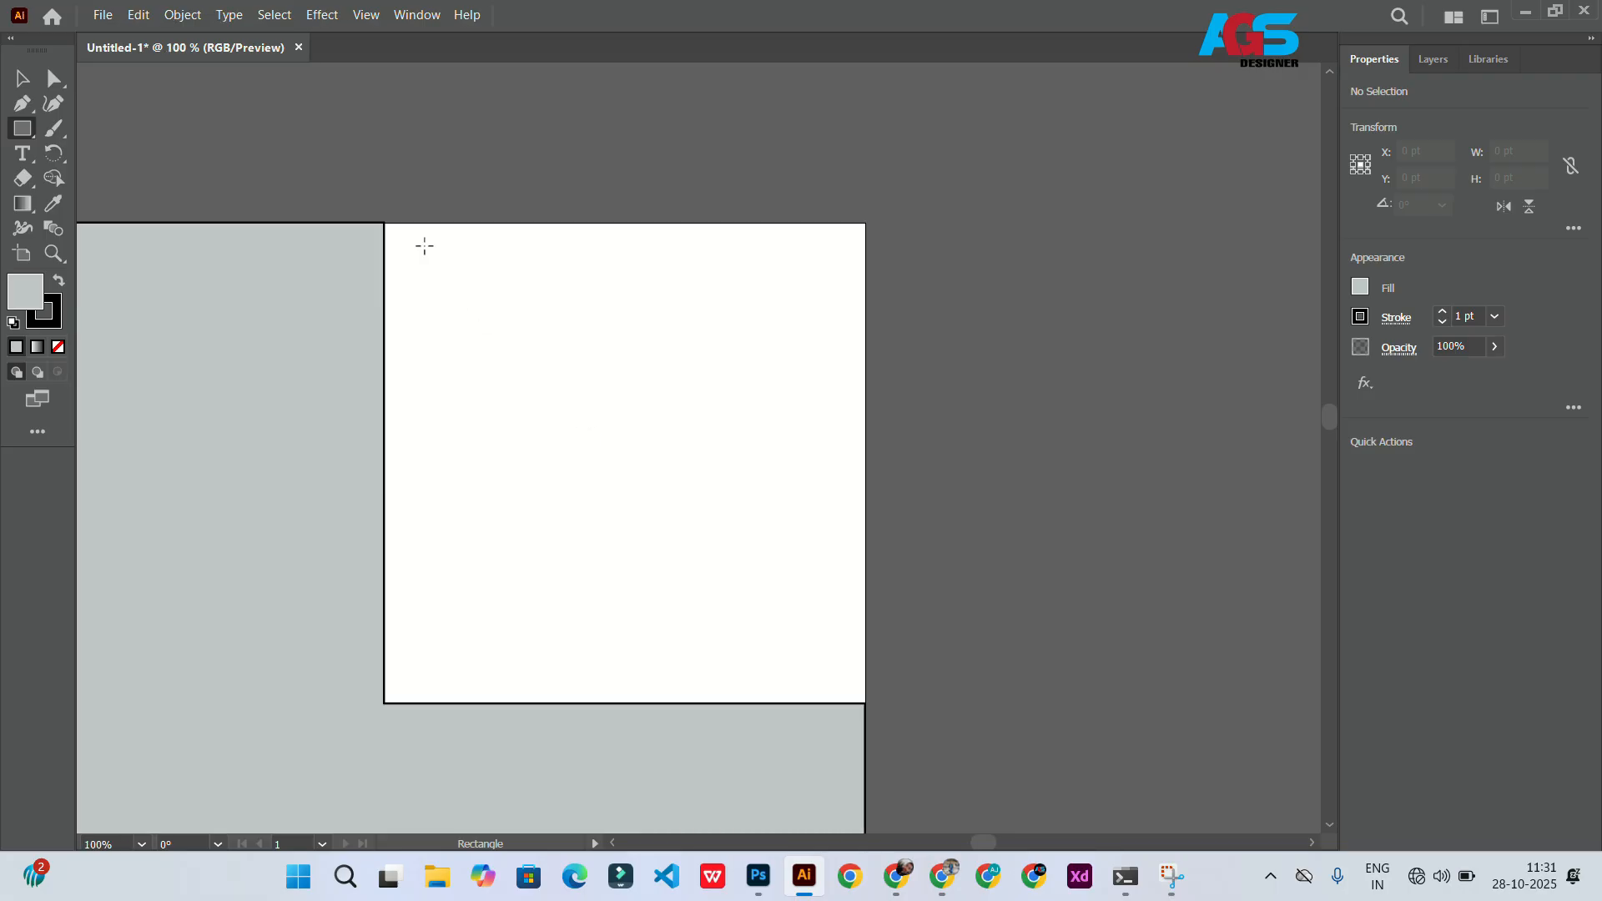
drag(423, 247, 849, 670)
drag(633, 461, 620, 473)
scroll(615, 465, down, 5)
scroll(598, 469, up, 5)
scroll(601, 476, down, 1)
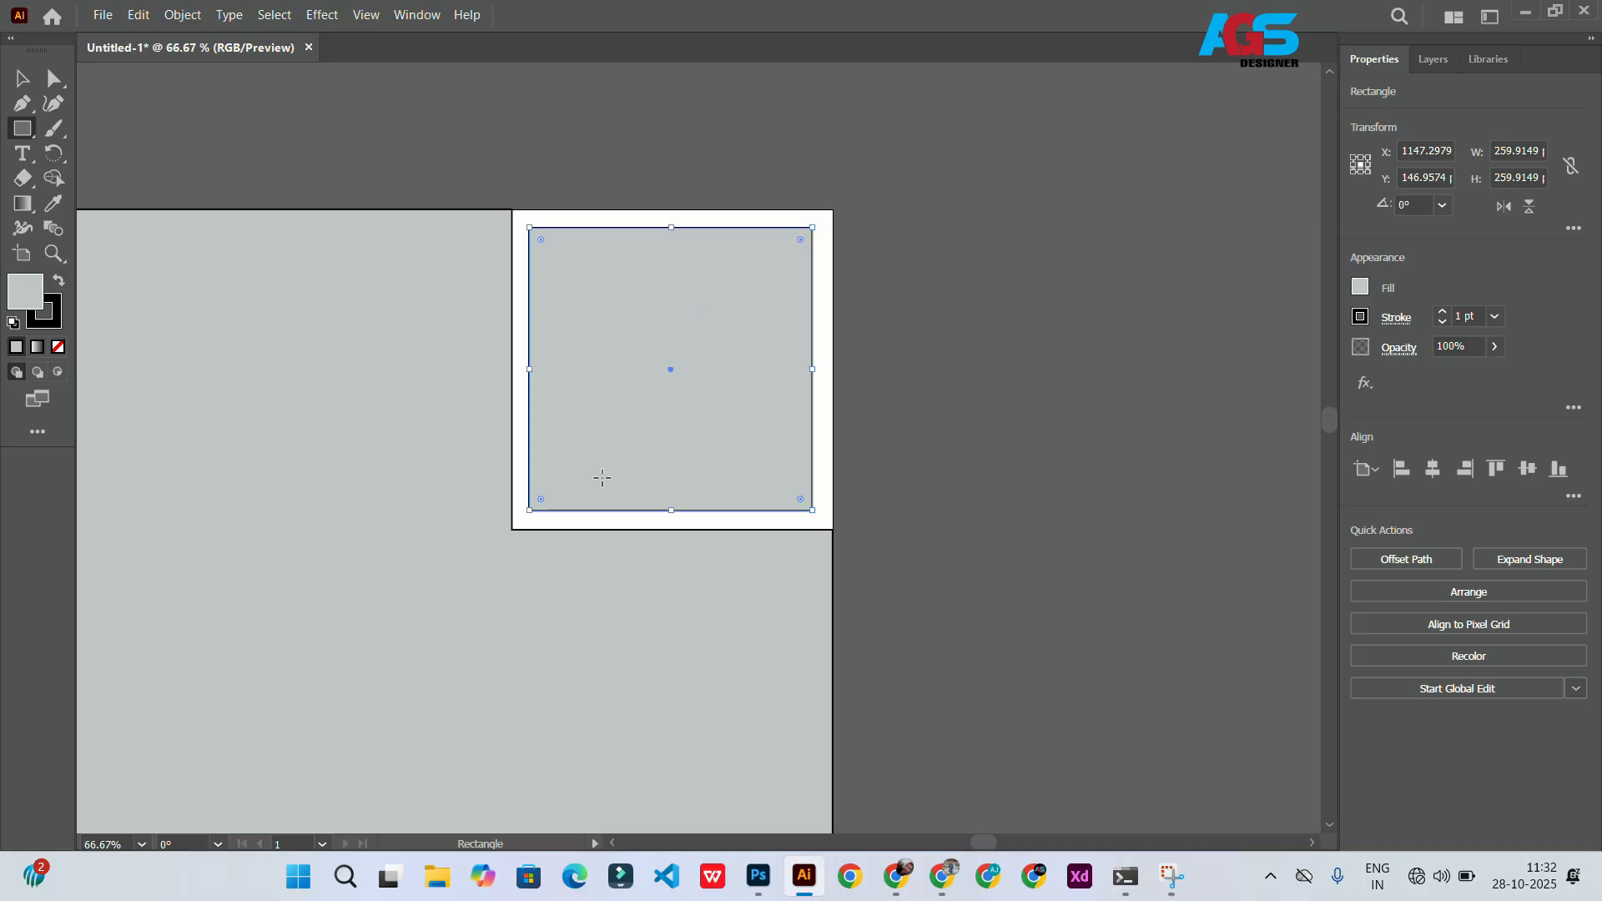
Step: Give the inner square a white fill with black stroke and copy it into the bottom-left corner square
key(d)
scroll(654, 362, right, 1)
scroll(651, 367, down, 6)
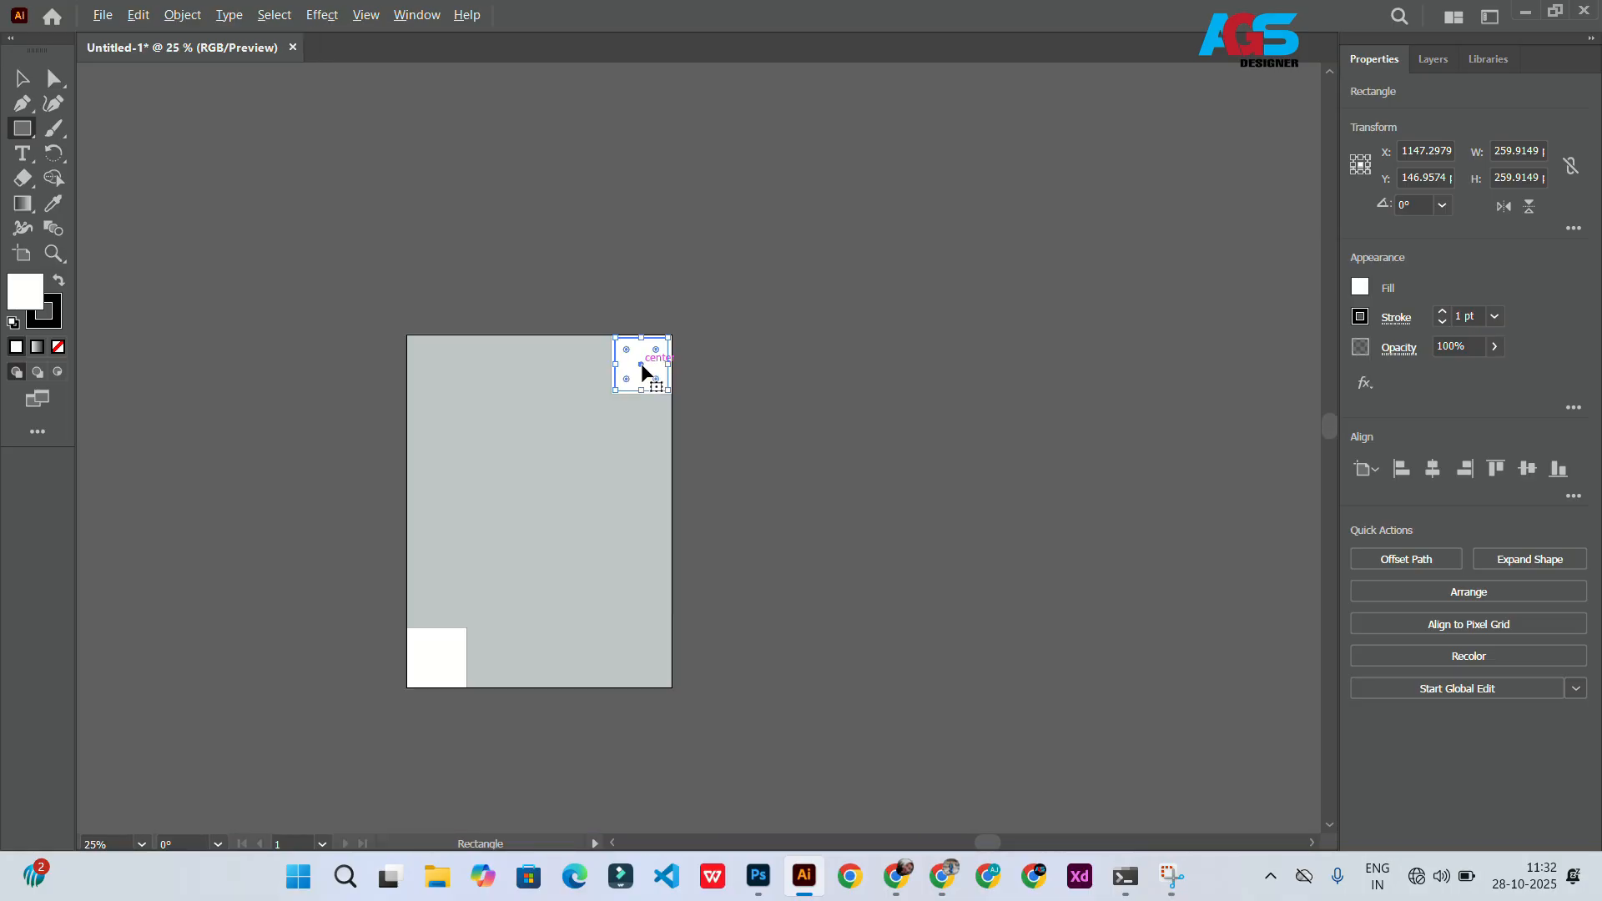
key(v)
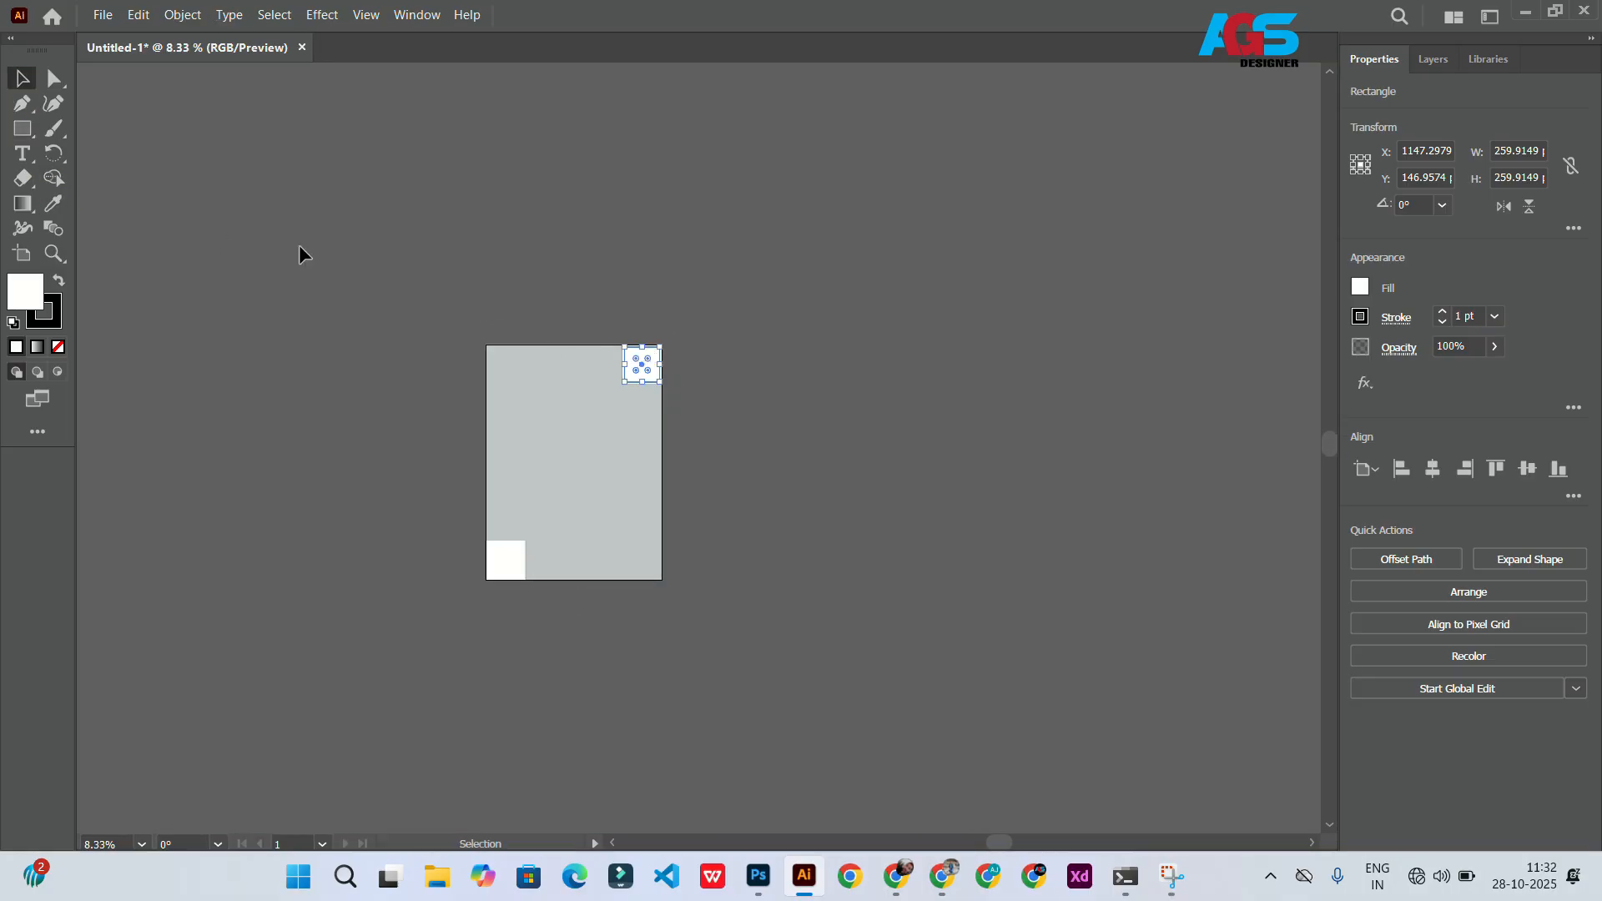
drag(640, 365, 506, 562)
scroll(488, 572, left, 3)
scroll(604, 581, up, 9)
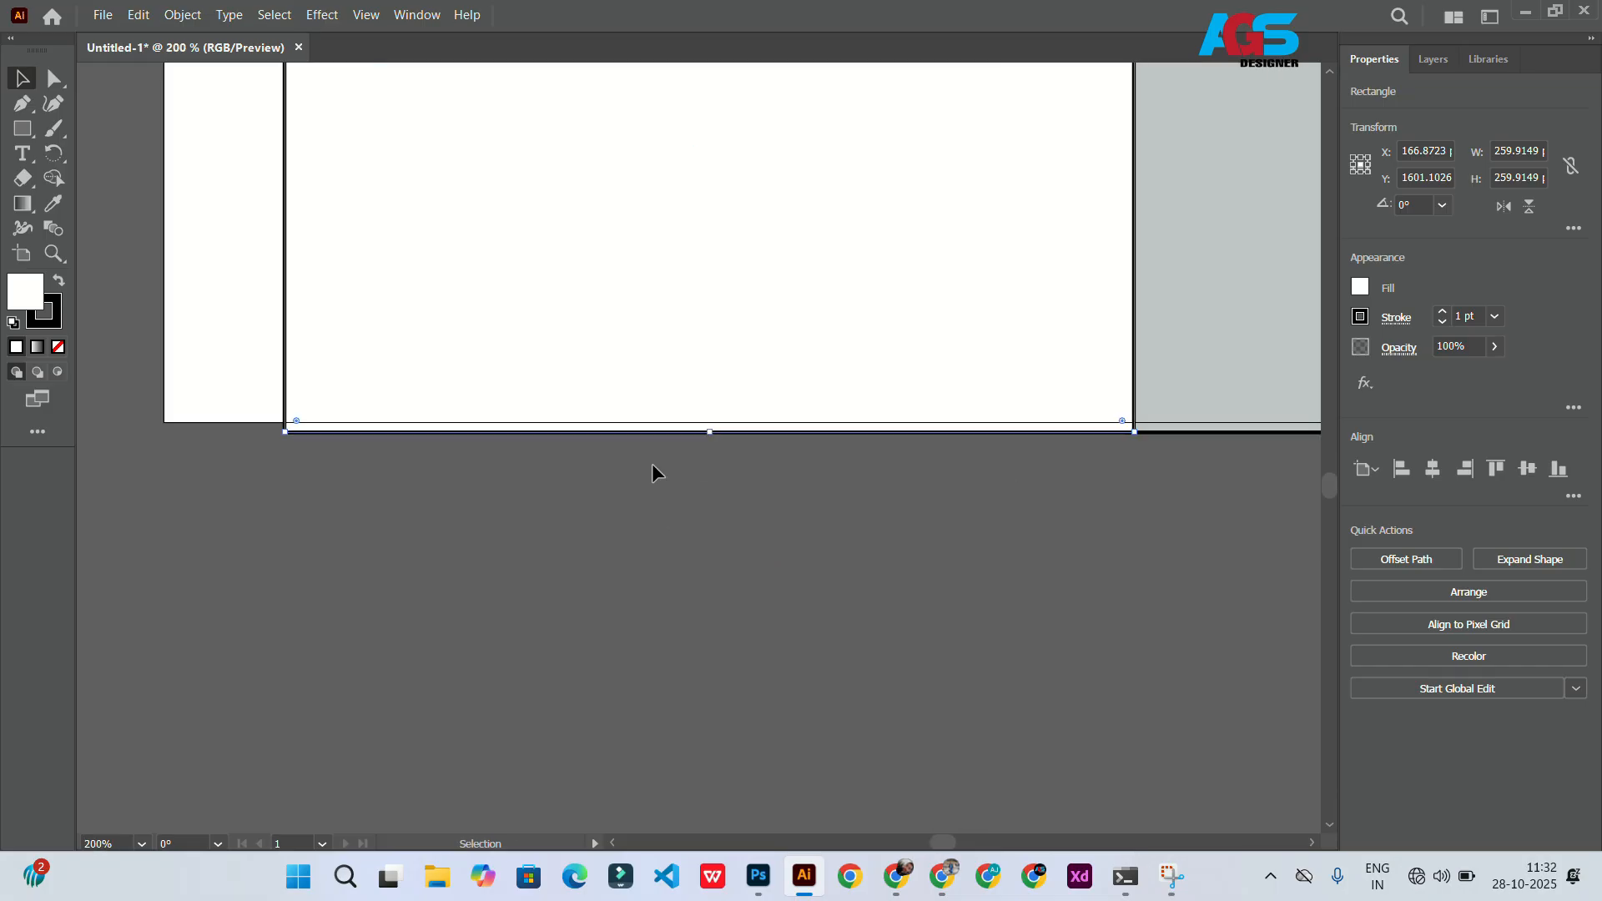
scroll(642, 501, up, 5)
scroll(622, 588, down, 3)
drag(643, 503, 631, 470)
click(381, 651)
scroll(375, 646, down, 7)
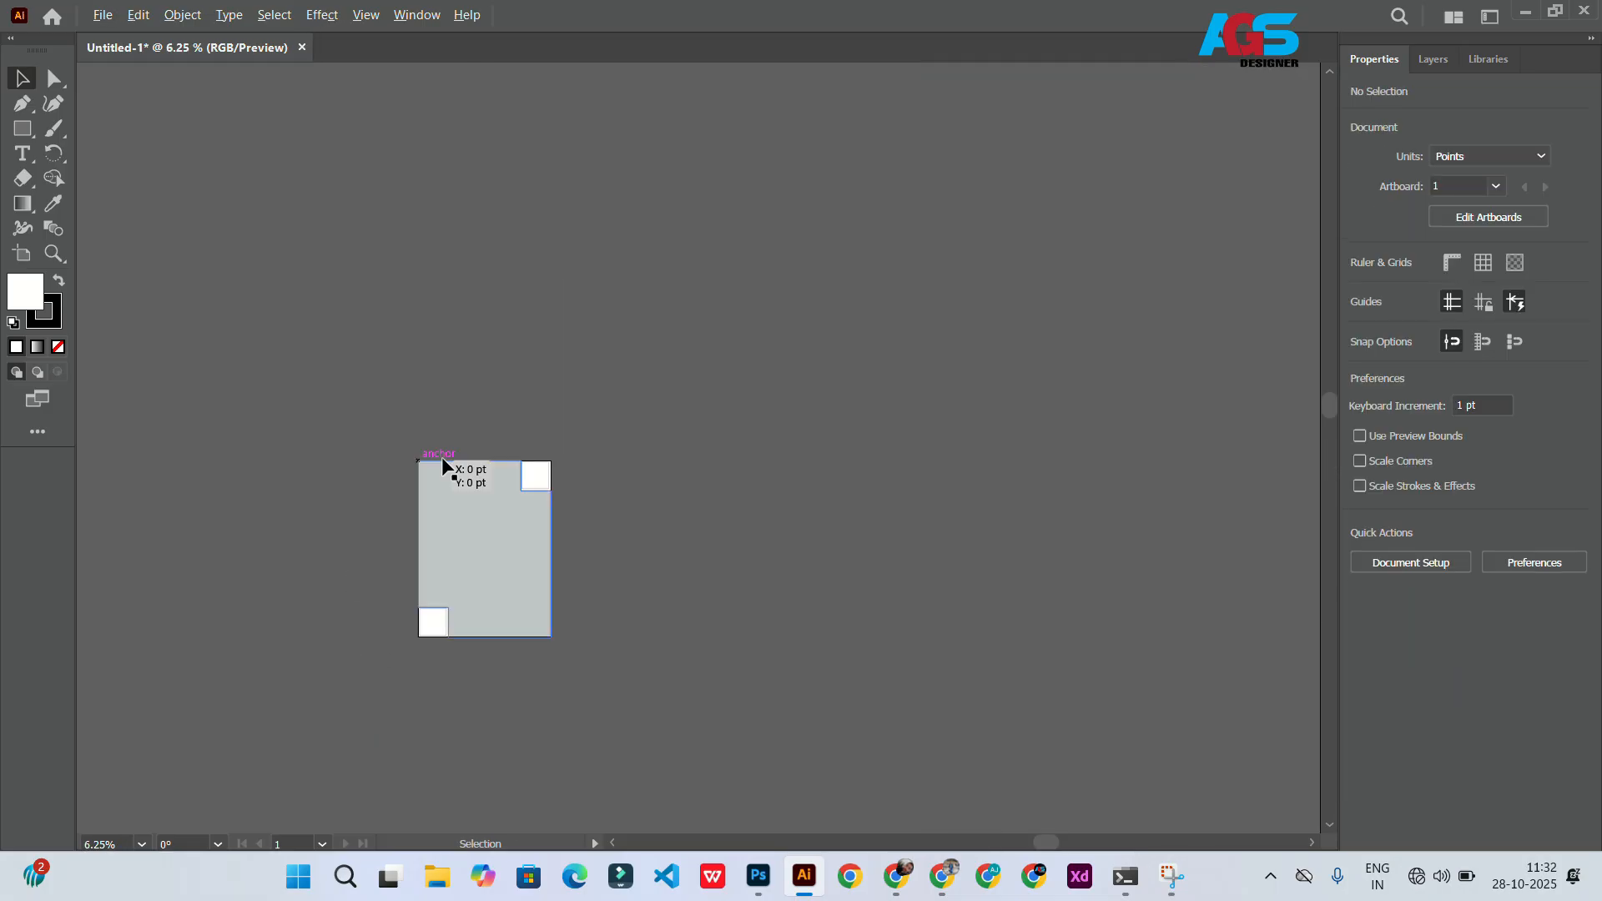
Step: Place a photo of a model onto the artboard
scroll(522, 469, up, 3)
scroll(522, 491, down, 3)
scroll(393, 627, up, 4)
scroll(476, 584, down, 2)
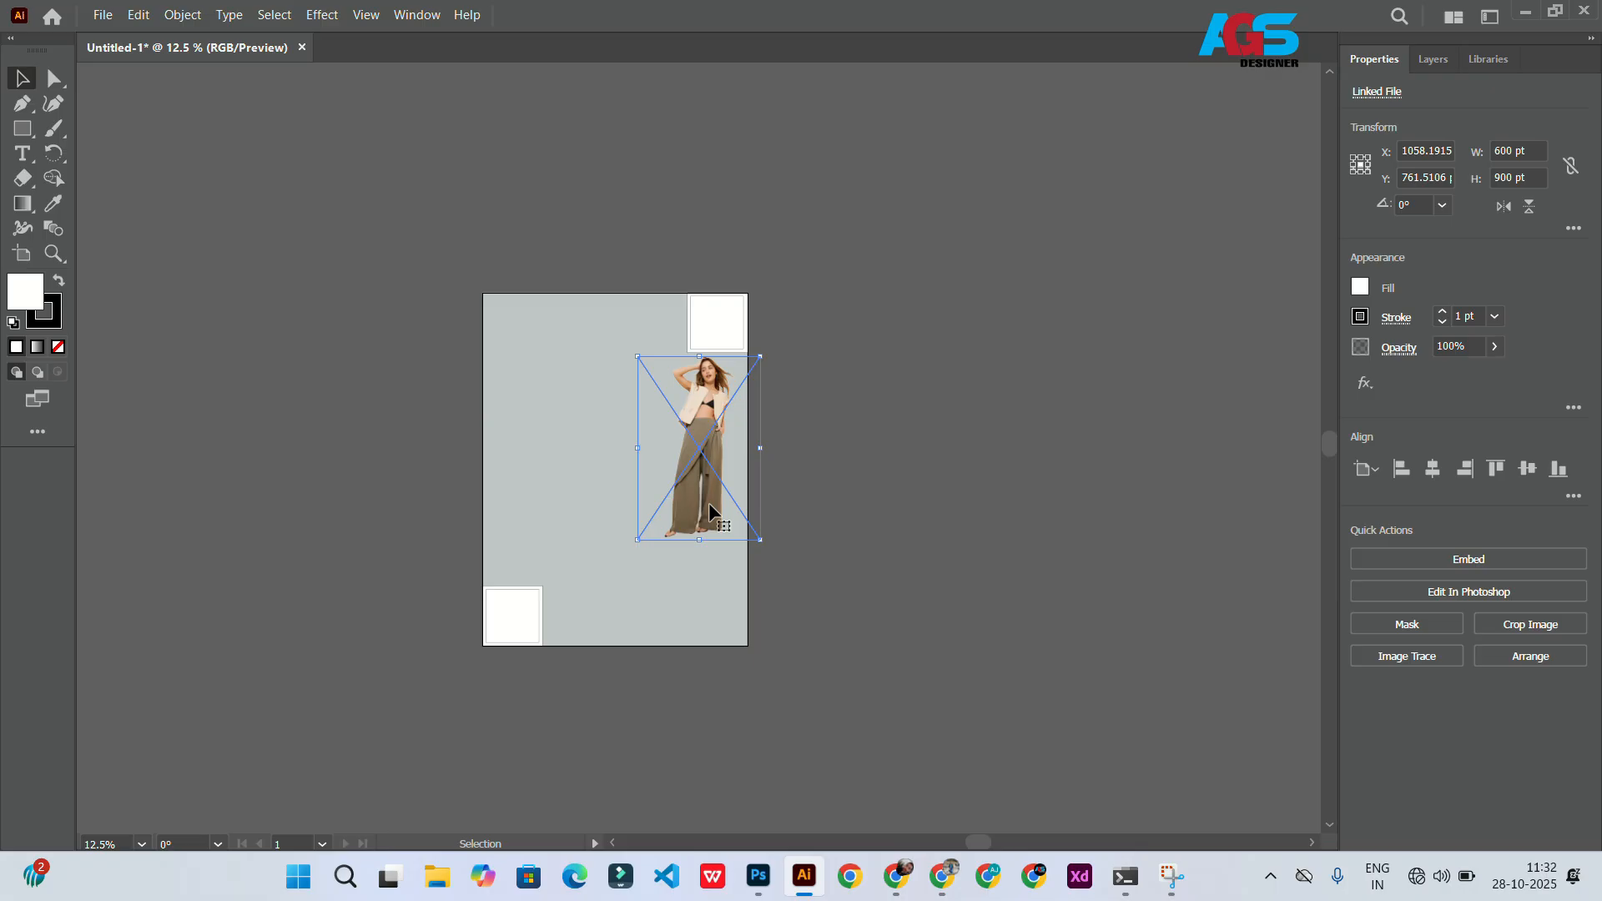
drag(696, 452, 620, 436)
scroll(638, 439, left, 1)
scroll(677, 451, up, 2)
drag(843, 593, 966, 779)
scroll(965, 771, down, 4)
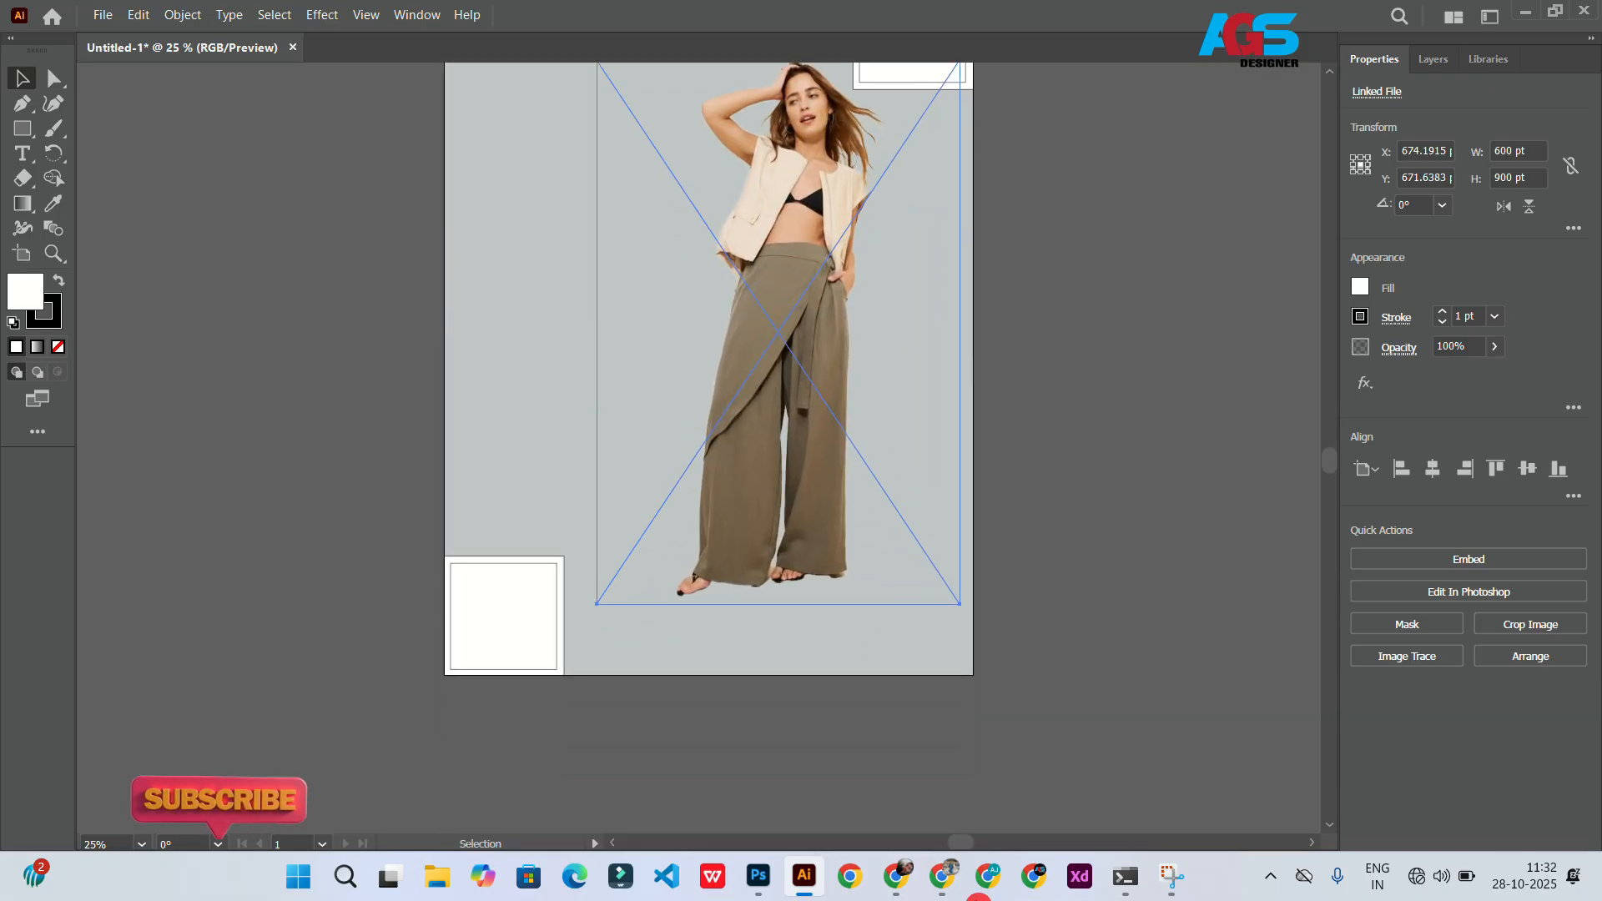
Step: Enlarge the model photo and position it over the background between the corner squares, then deselect
scroll(951, 709, up, 1)
scroll(799, 613, up, 1)
drag(814, 416, 718, 404)
scroll(726, 410, up, 2)
scroll(725, 442, up, 1)
drag(727, 459, 709, 441)
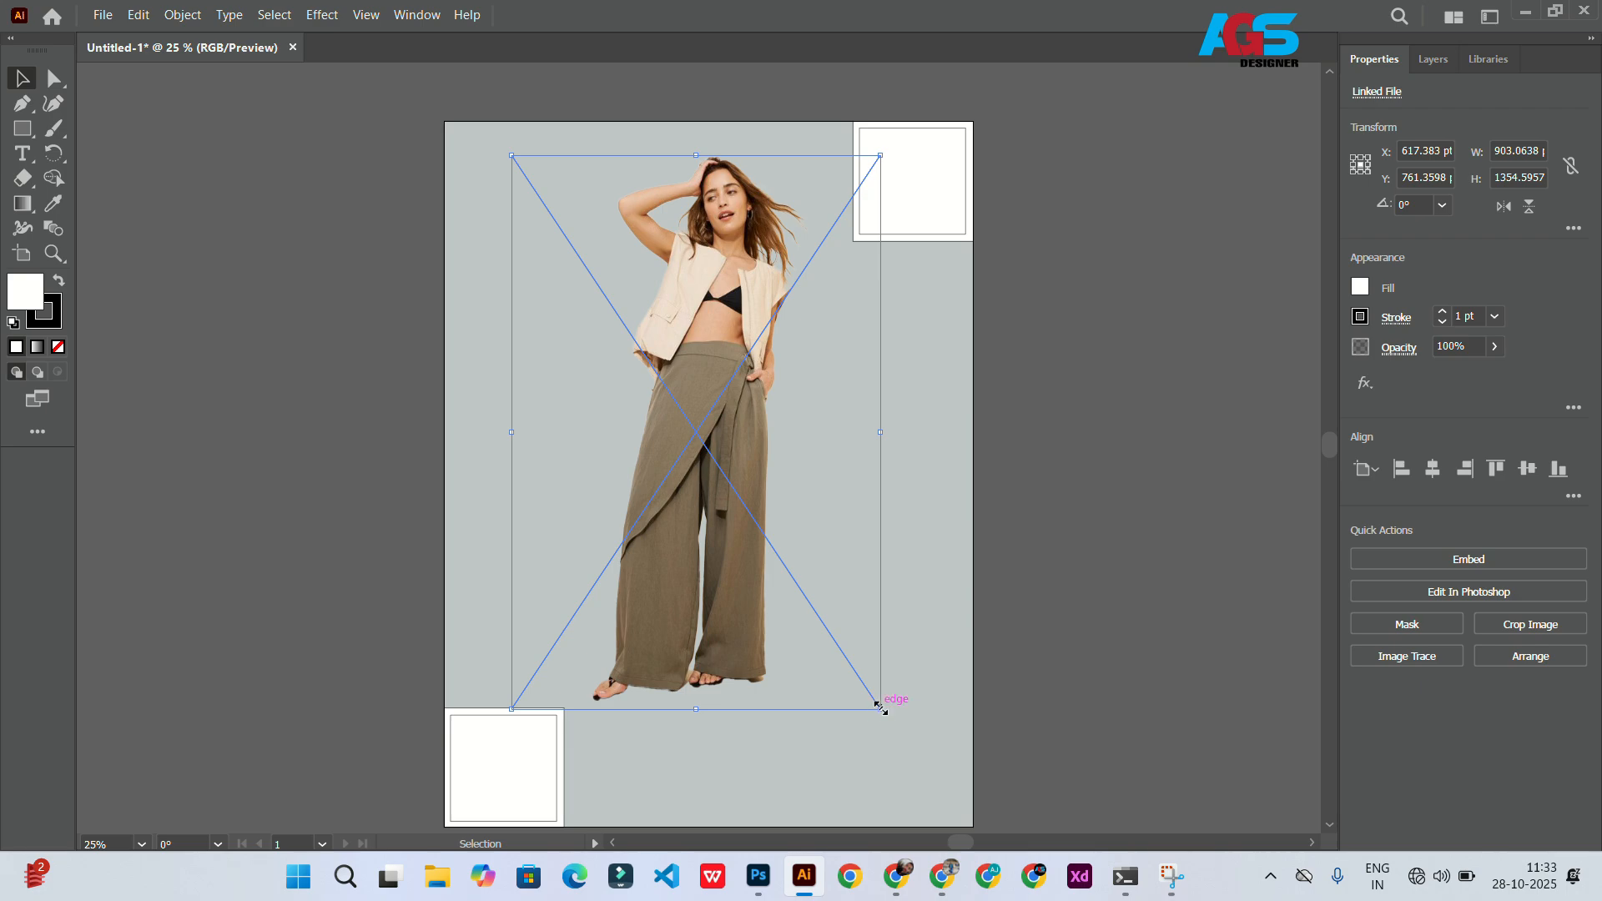
drag(880, 709, 922, 771)
drag(629, 577, 648, 637)
key(ctrl+shift+a)
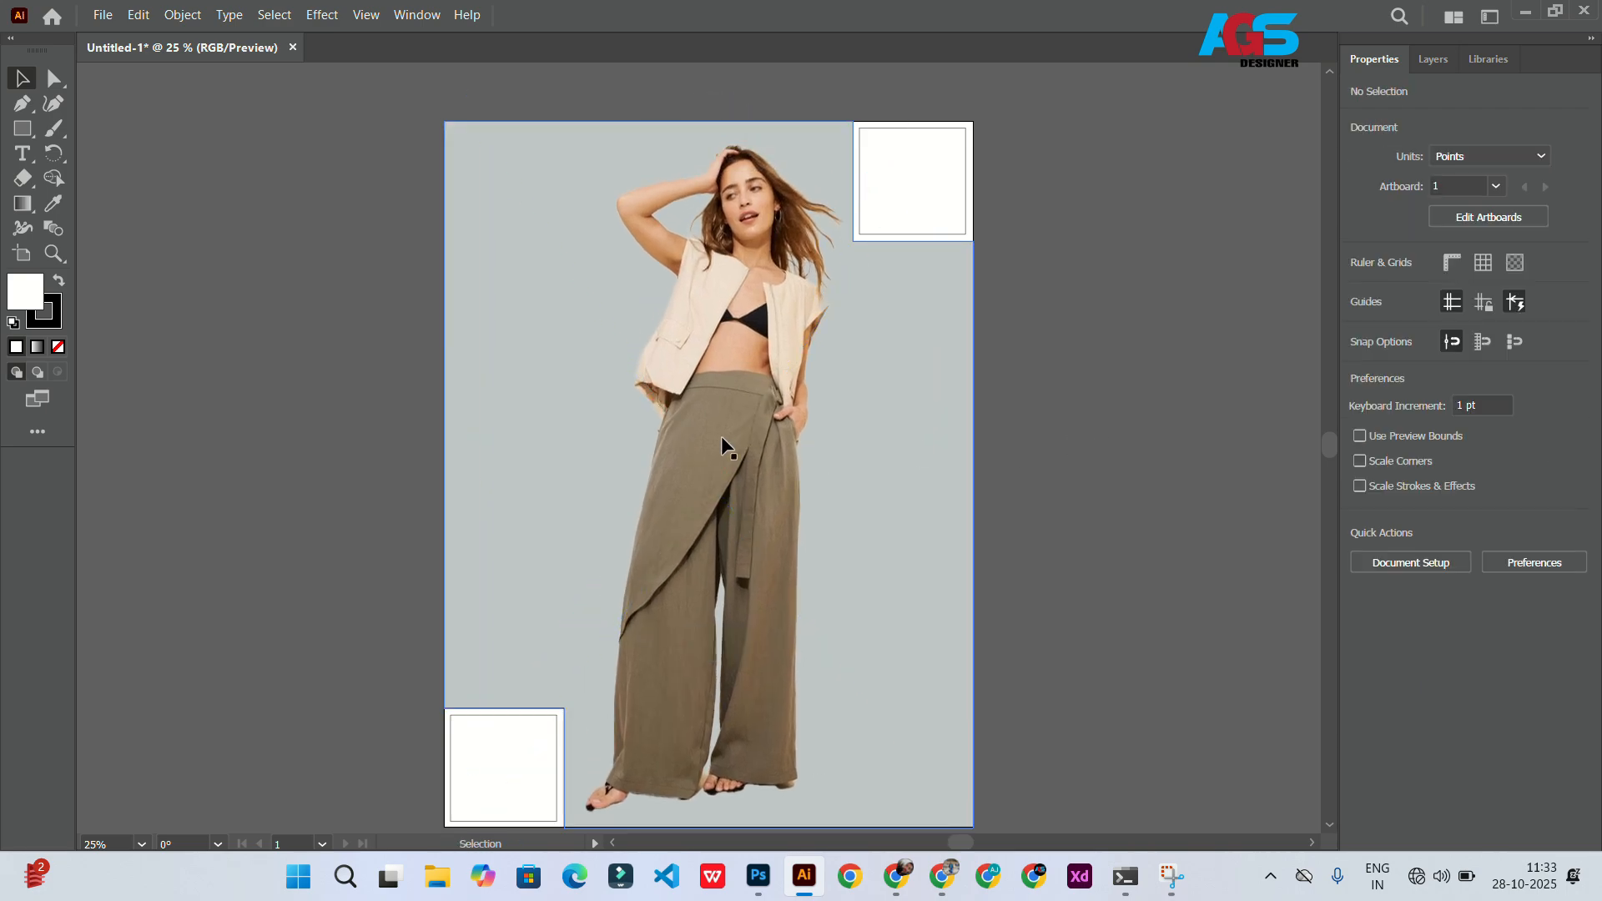
Step: Draw a rectangle about 230 × 135 pt and place it beside the artboard
scroll(598, 272, down, 2)
scroll(598, 271, up, 3)
scroll(569, 372, up, 5)
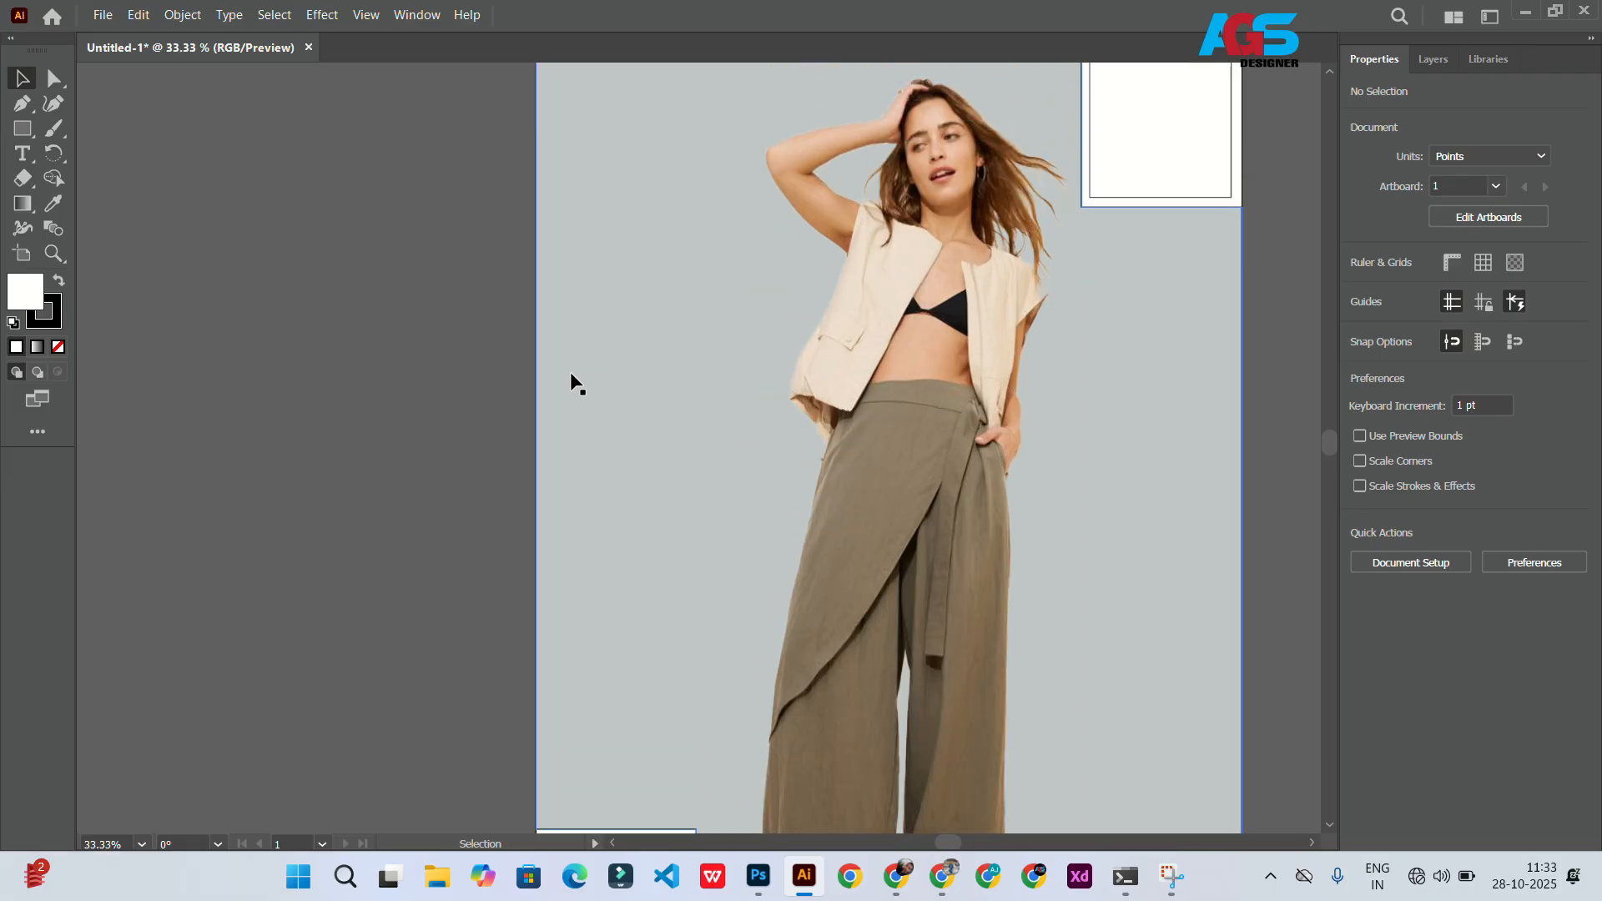
click(1121, 297)
scroll(1122, 297, down, 2)
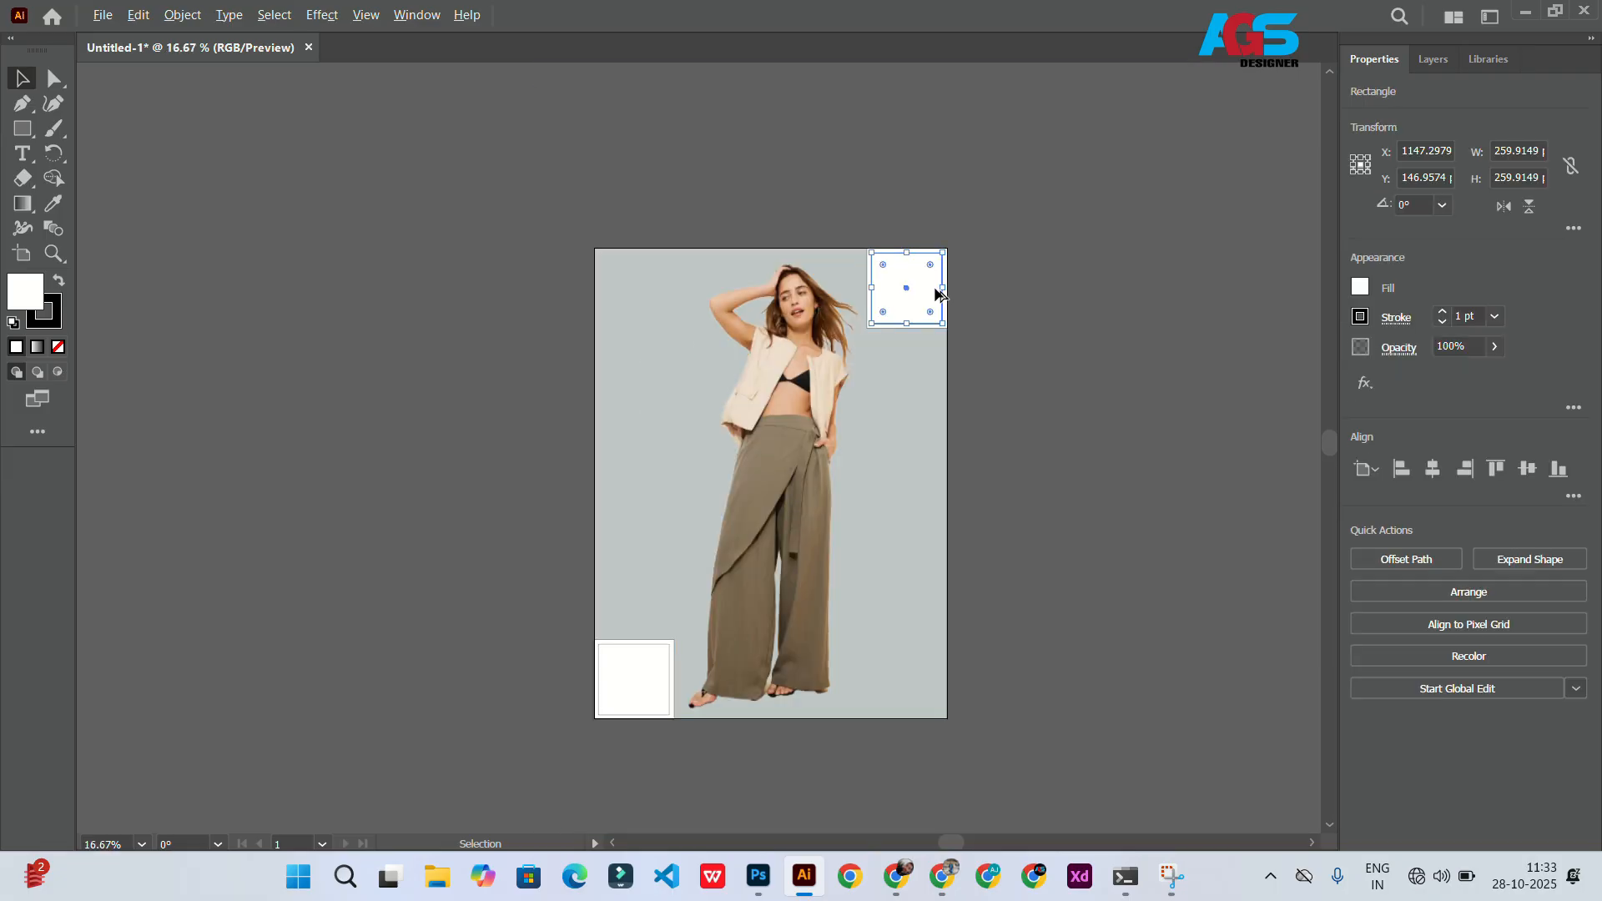
scroll(950, 285, up, 3)
click(950, 286)
scroll(751, 224, up, 2)
click(720, 338)
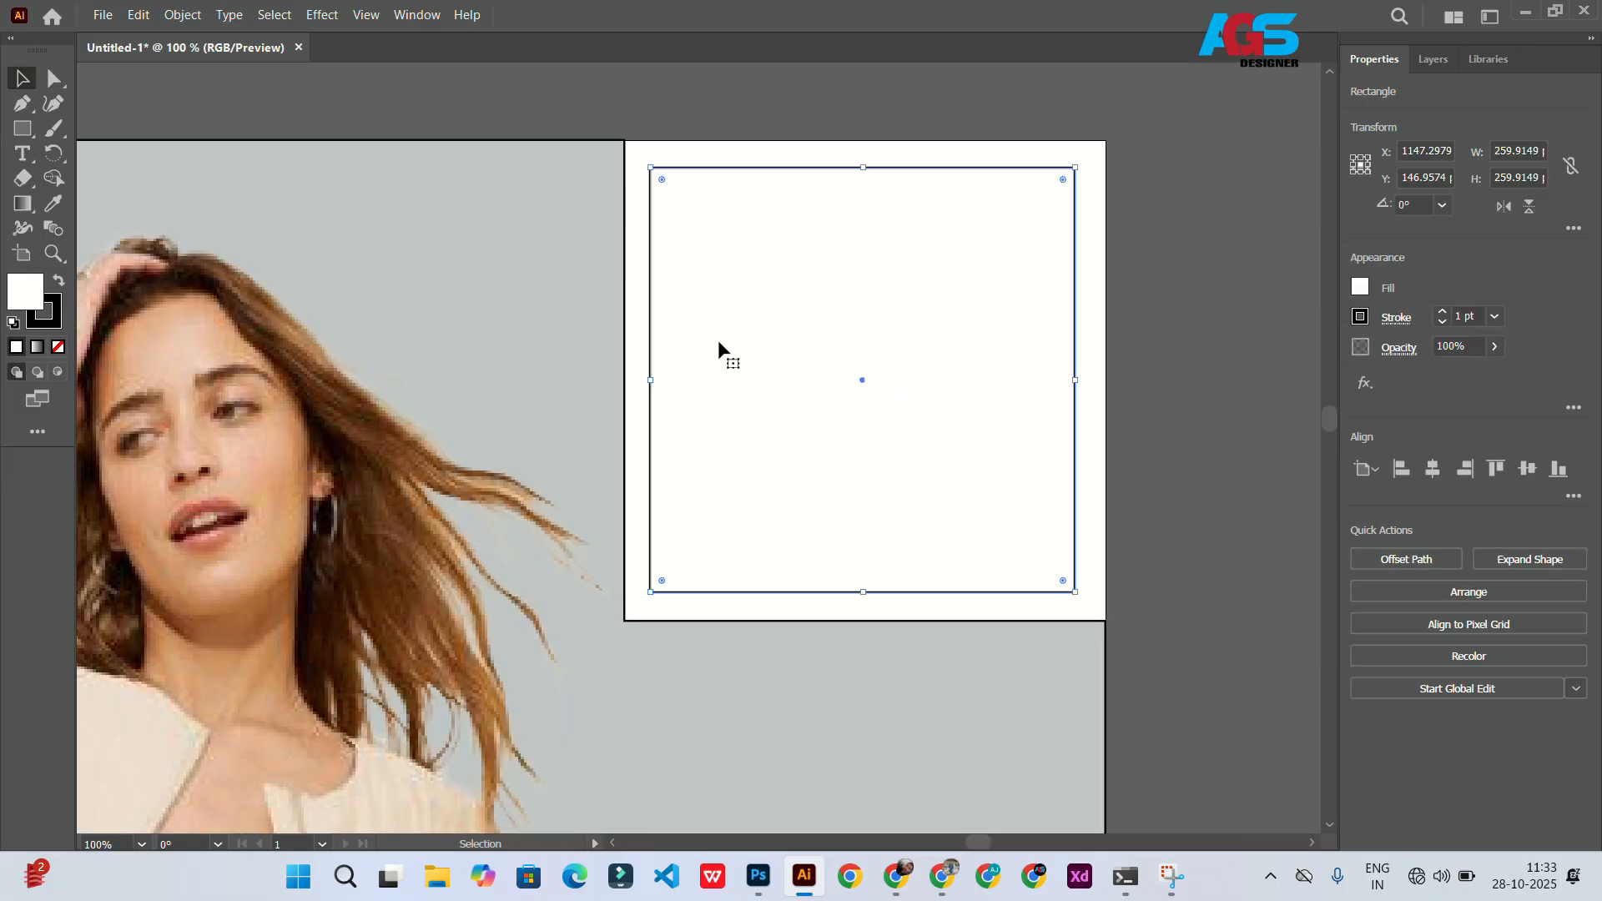
key(m)
drag(683, 192, 1053, 413)
drag(689, 302, 1004, 375)
scroll(679, 303, down, 4)
key(v)
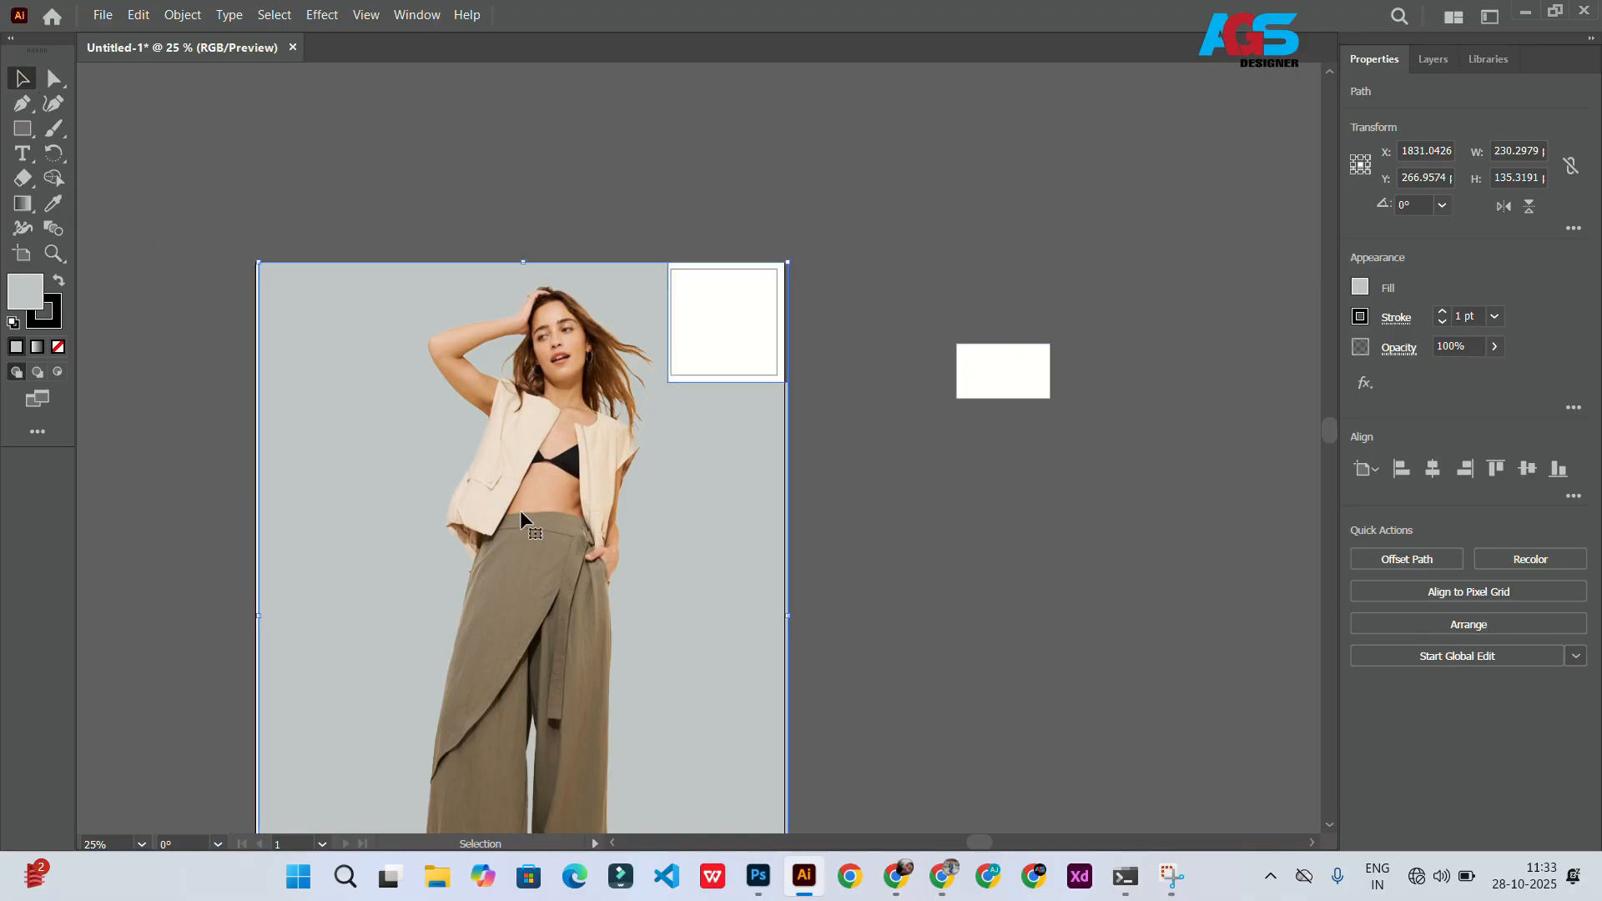
Step: Duplicate the model photo off the artboard and lock the original photo
click(521, 519)
drag(521, 511, 1161, 534)
click(546, 446)
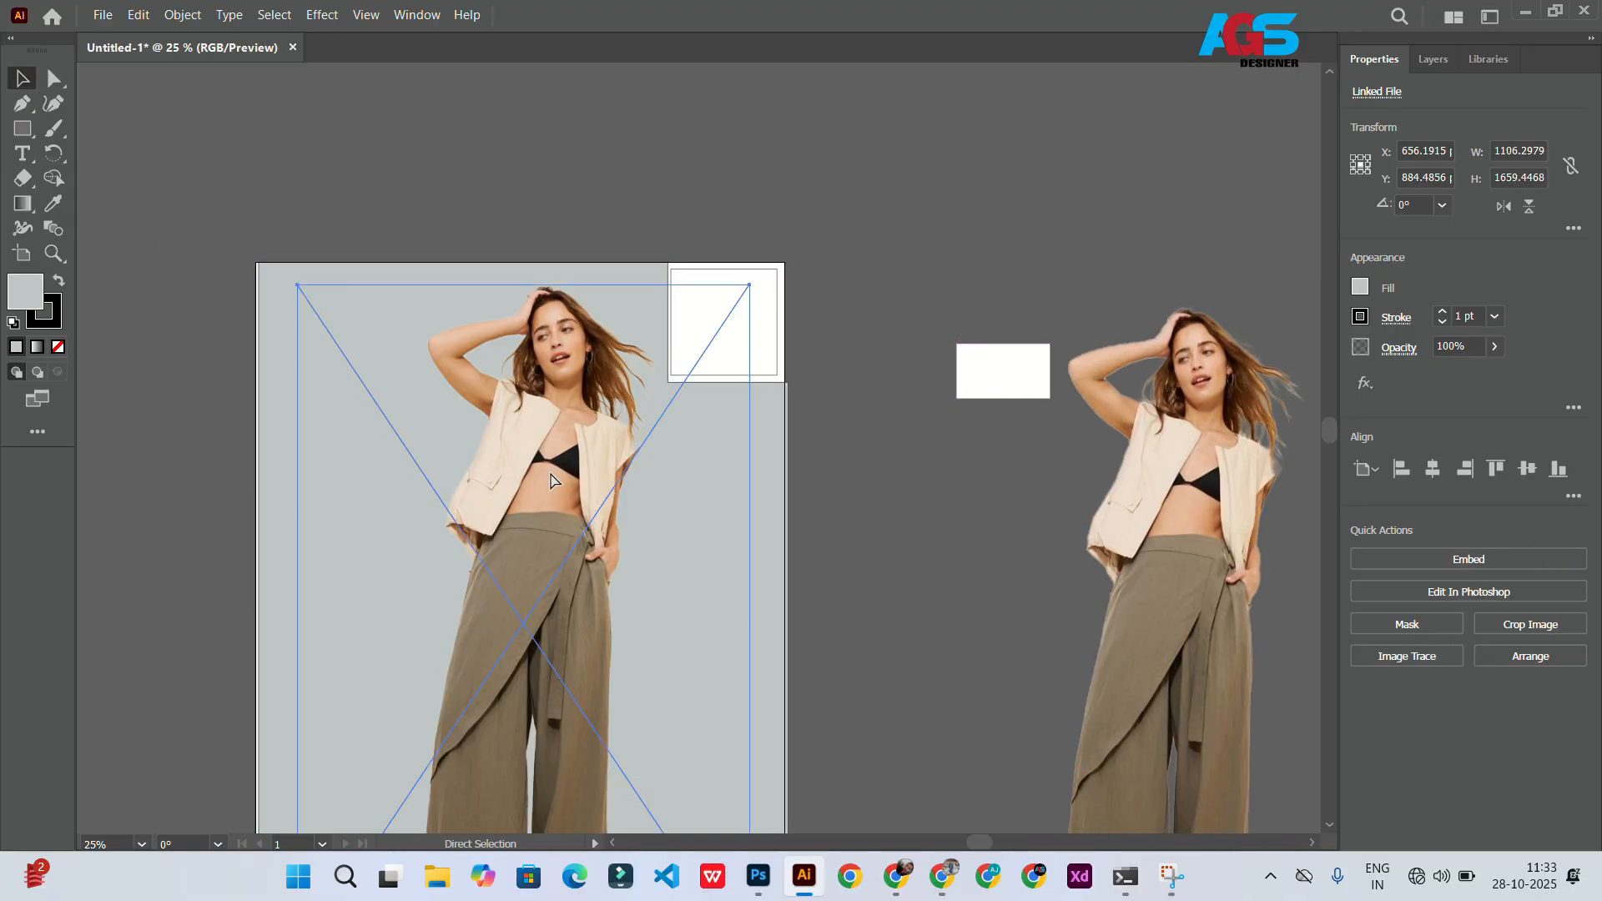
key(ctrl+2)
Step: Scale down the duplicated model photo proportionally
scroll(545, 441, right, 3)
click(1075, 534)
scroll(1075, 534, down, 5)
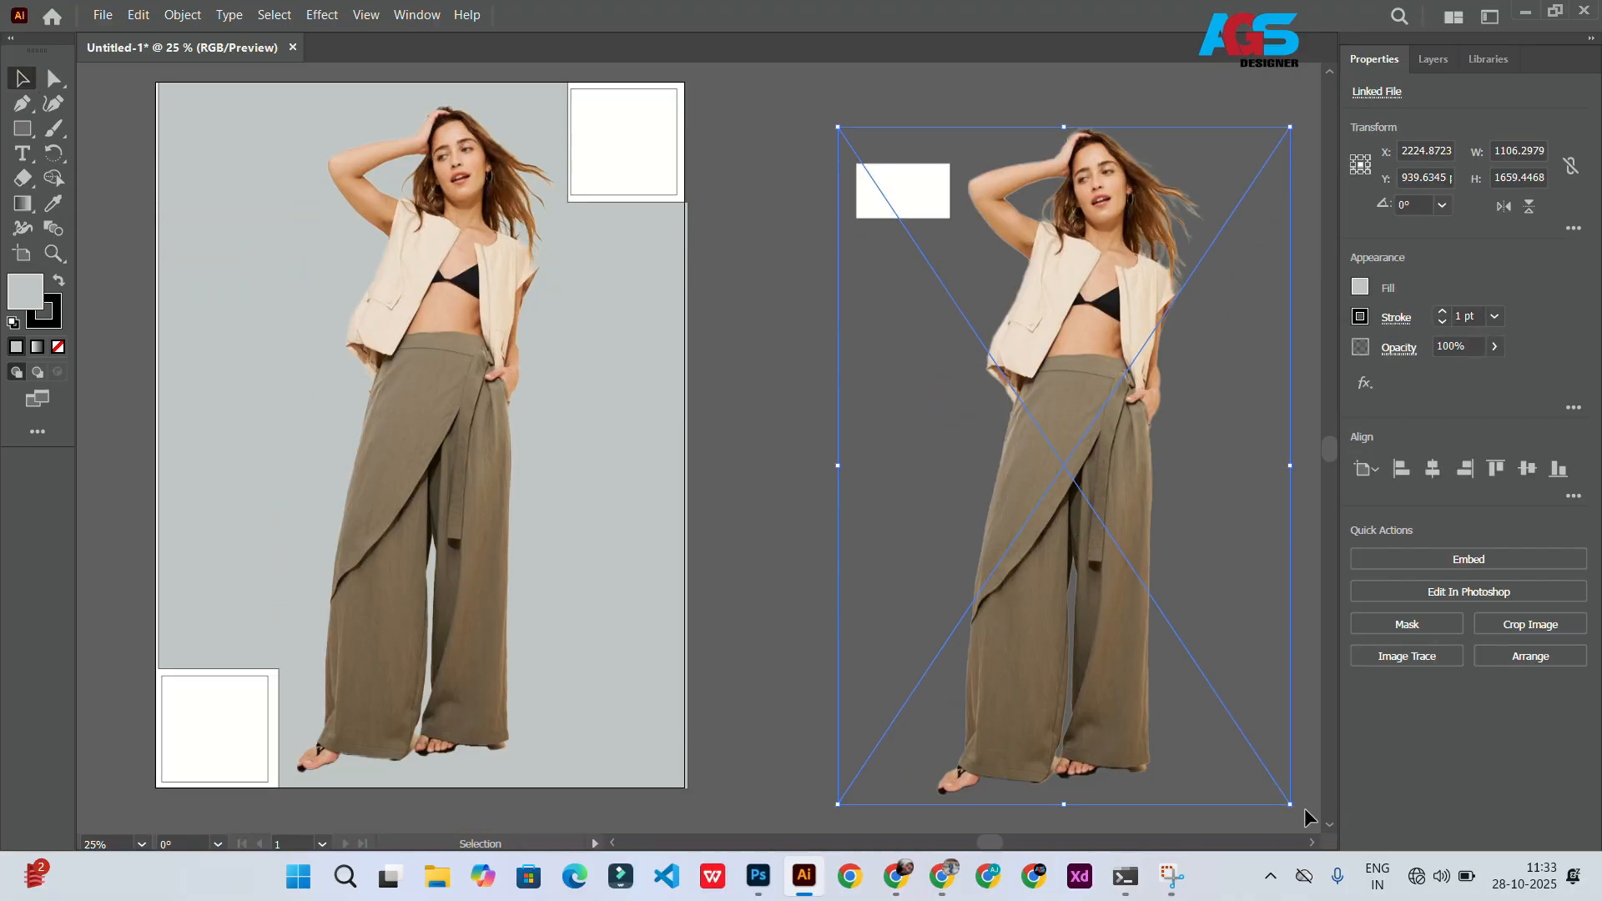
drag(1292, 807, 1154, 600)
Step: Remove the rectangle's fill and position it over the waist area of the small photo copy
click(921, 182)
key(slash)
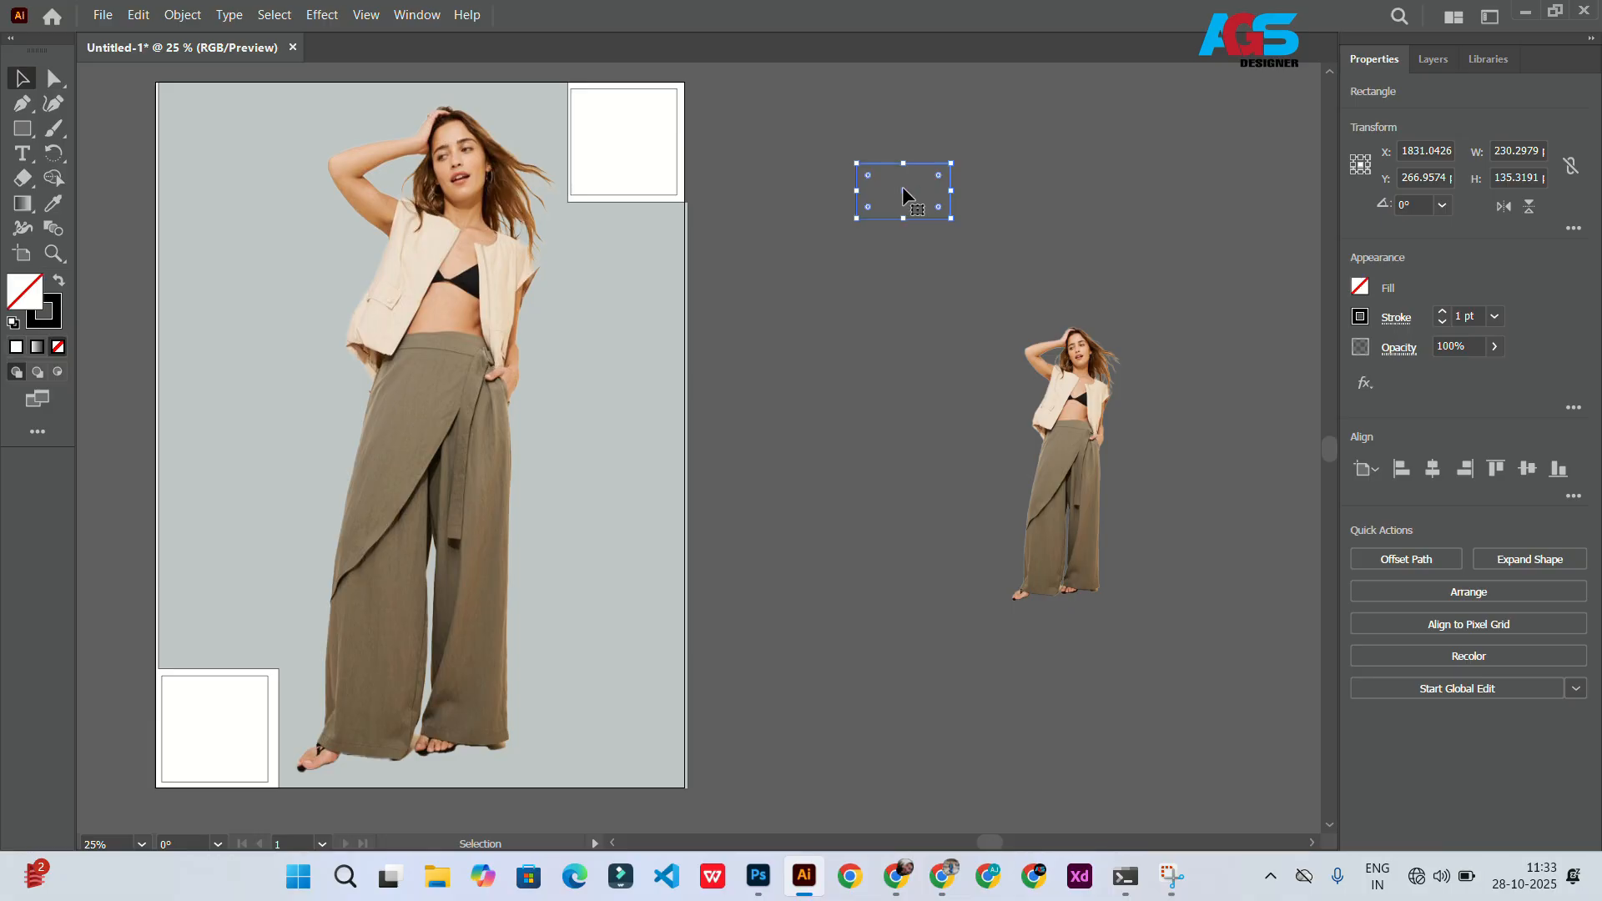
drag(921, 182, 1067, 436)
scroll(1067, 436, up, 5)
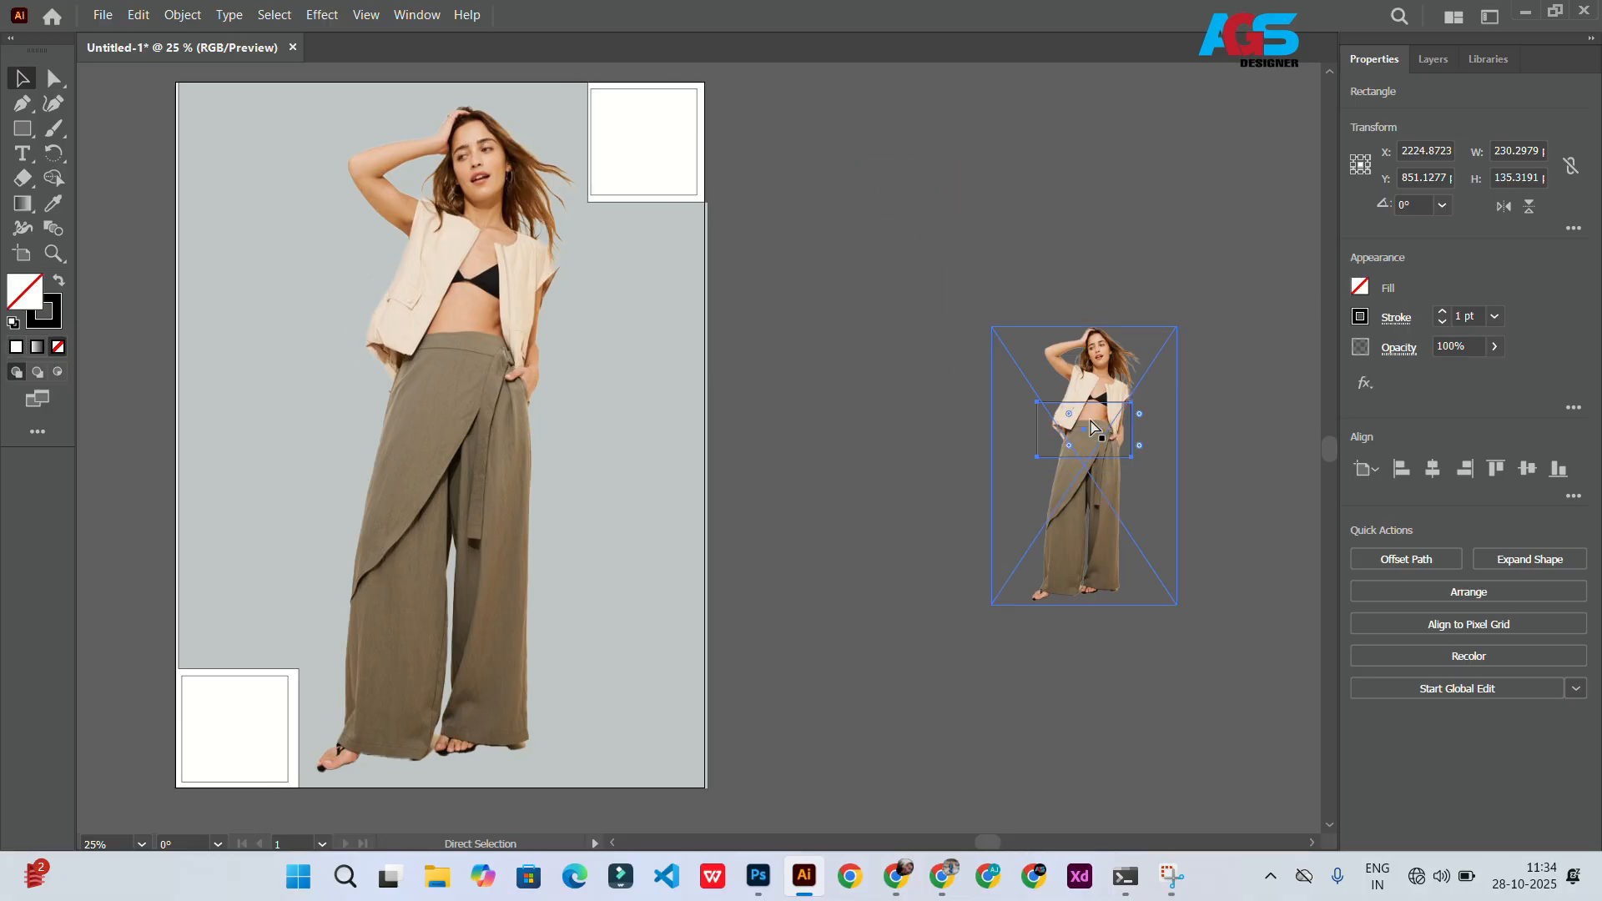
scroll(957, 477, right, 4)
drag(958, 477, 974, 476)
scroll(973, 476, right, 1)
scroll(934, 464, down, 2)
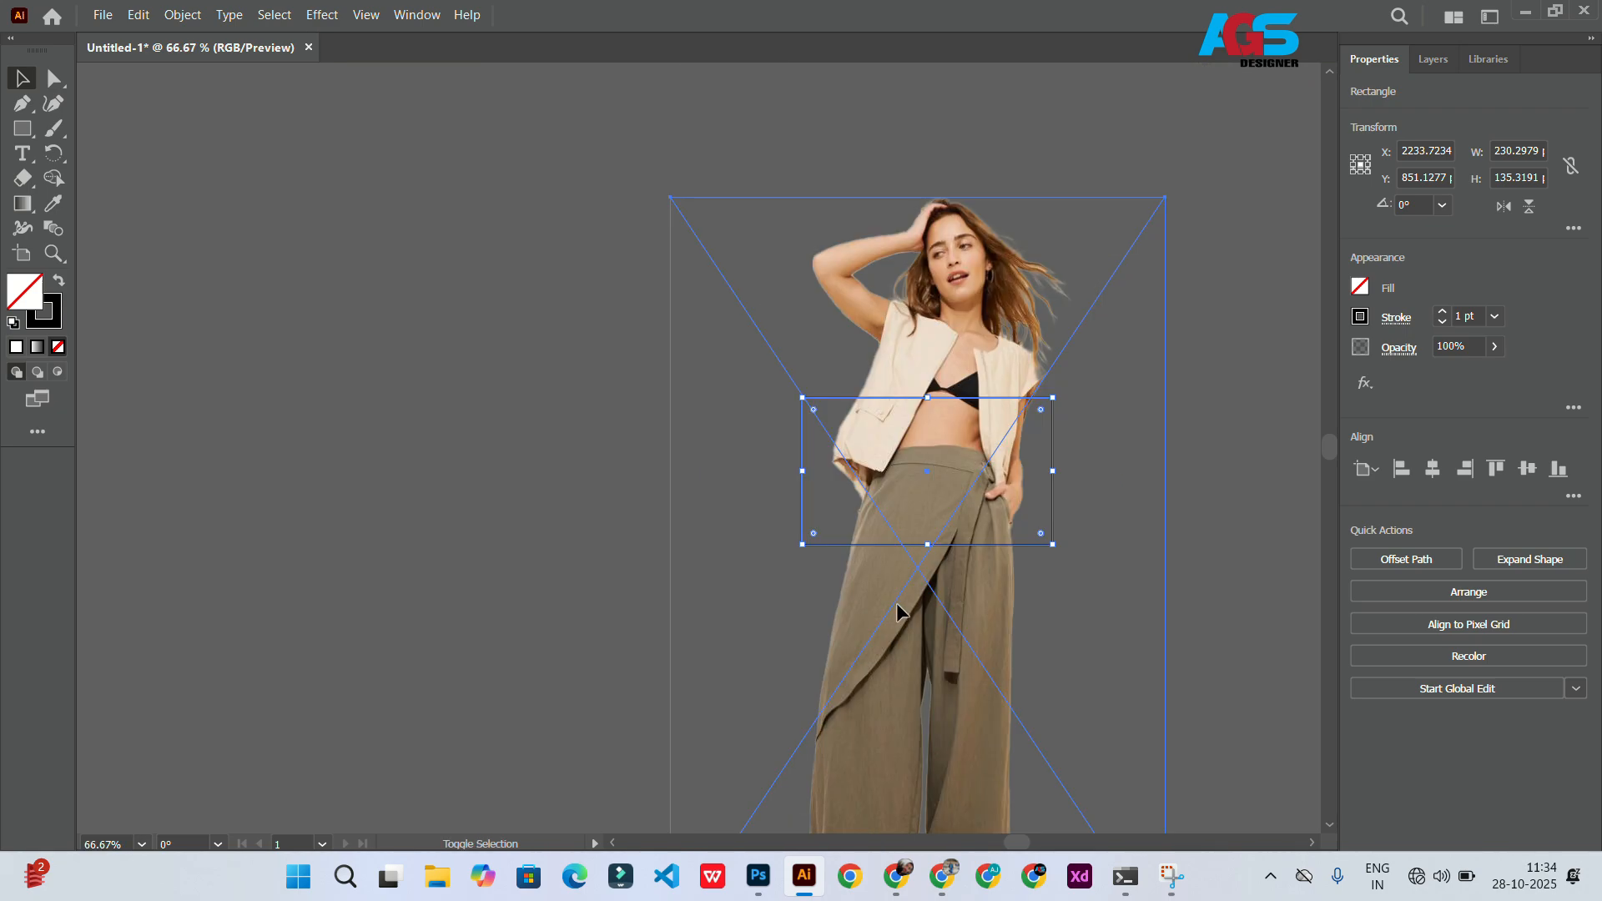
Step: Make a clipping mask of the photo copy with the rectangle and apply the default white fill and black stroke
shift+click(896, 605)
right_click(917, 616)
click(990, 304)
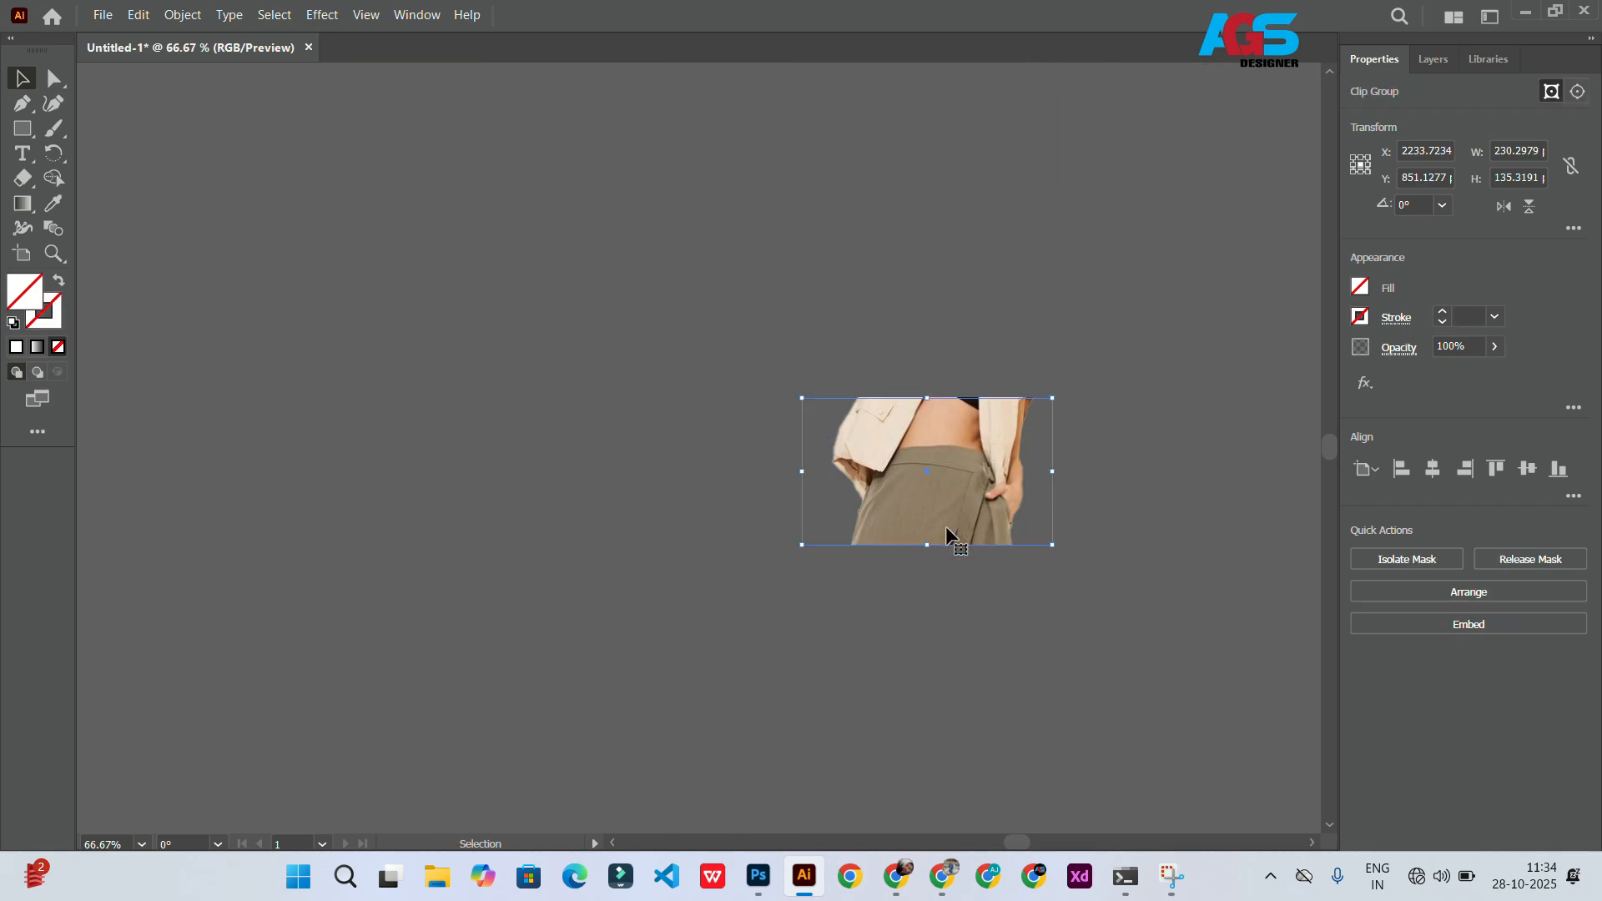
key(d)
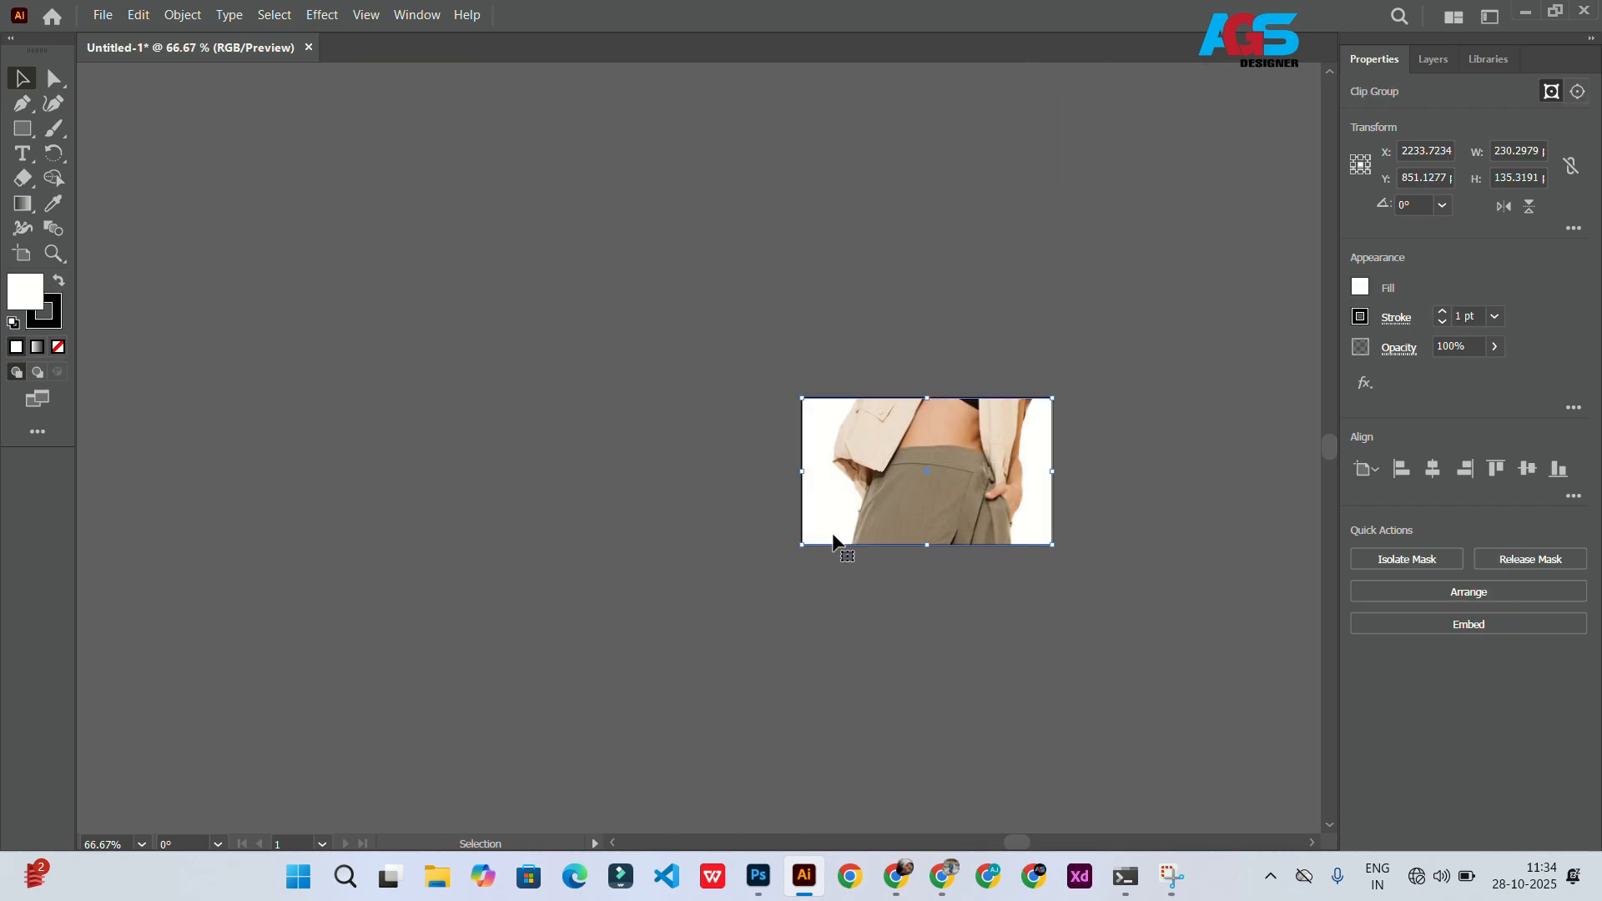
Step: Give the clipped image a dusty pink fill colour
scroll(884, 518, right, 1)
scroll(908, 511, down, 4)
key(ctrl+shift+a)
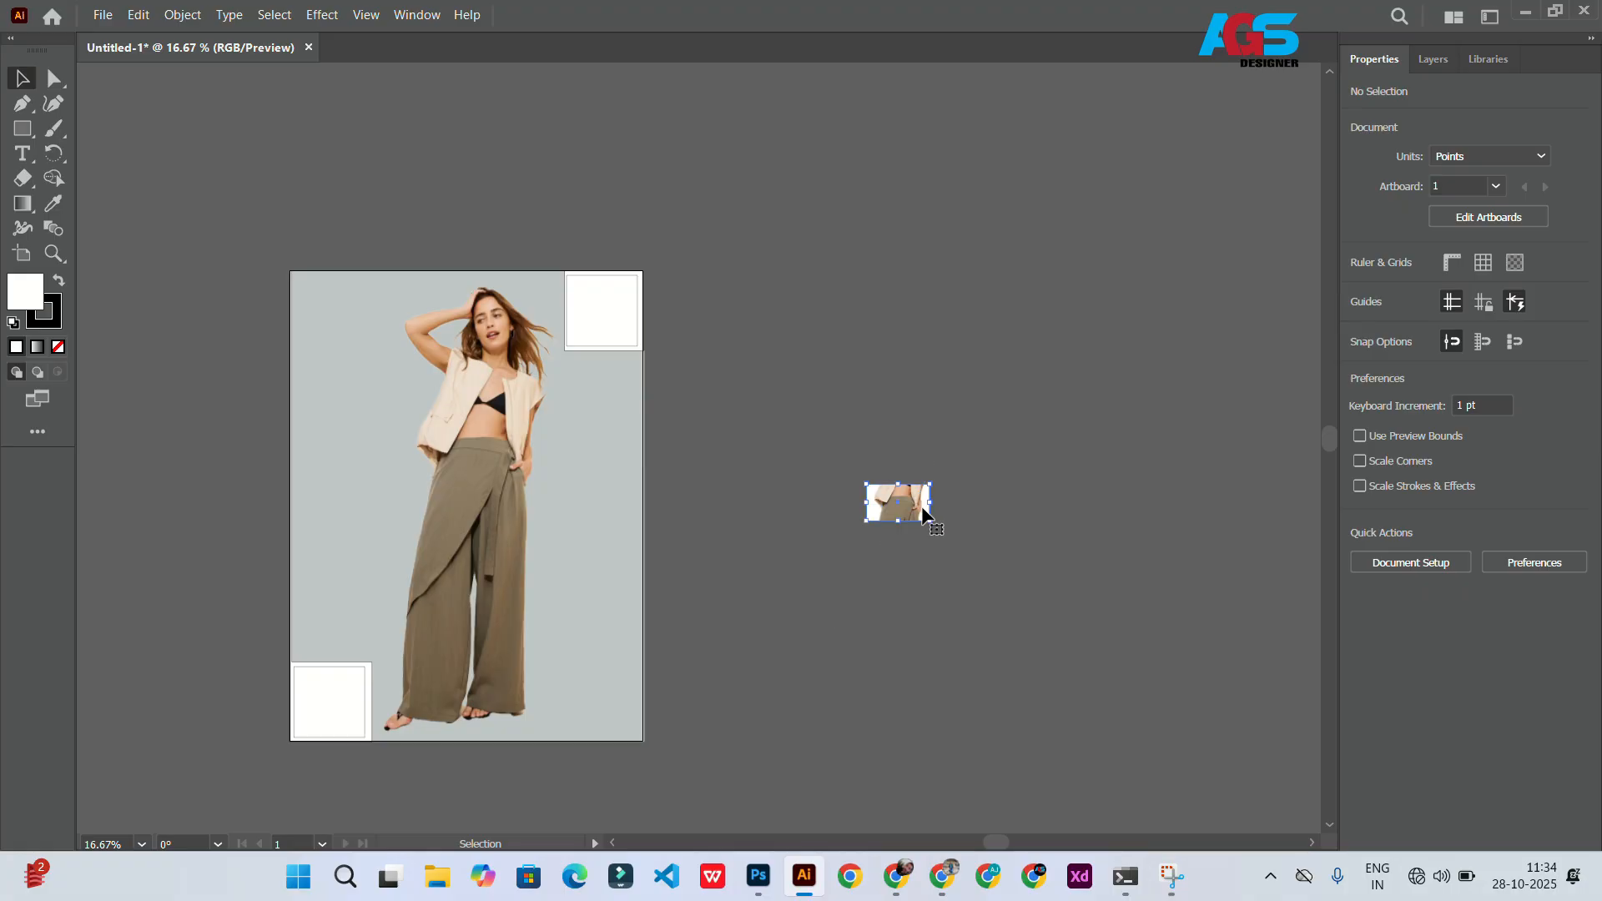
click(915, 509)
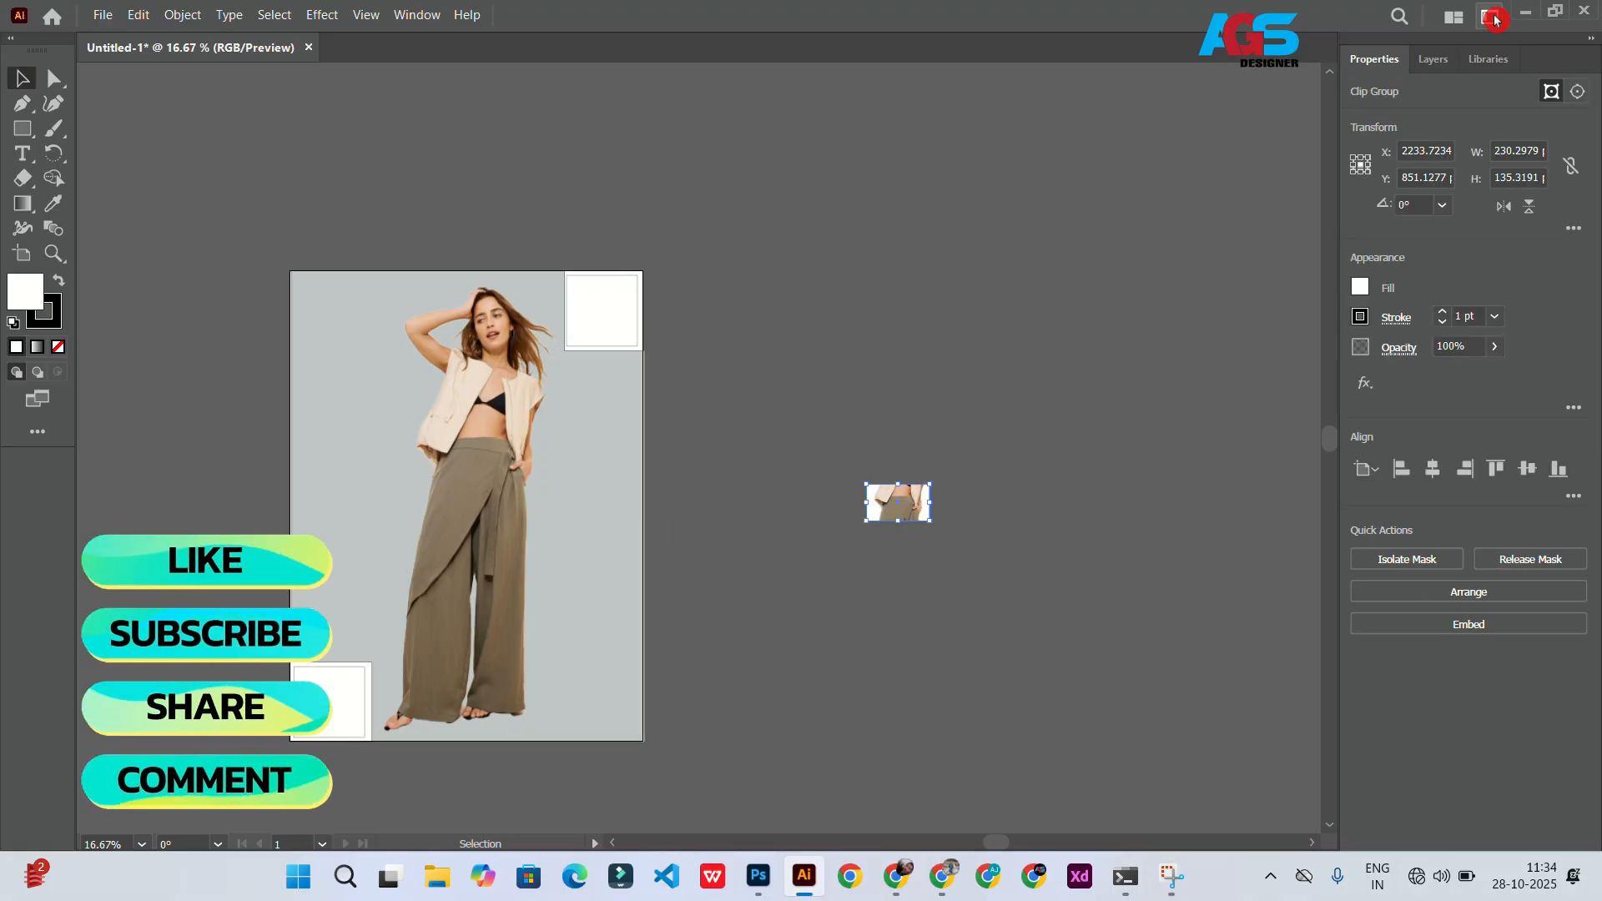
click(1433, 59)
click(1406, 92)
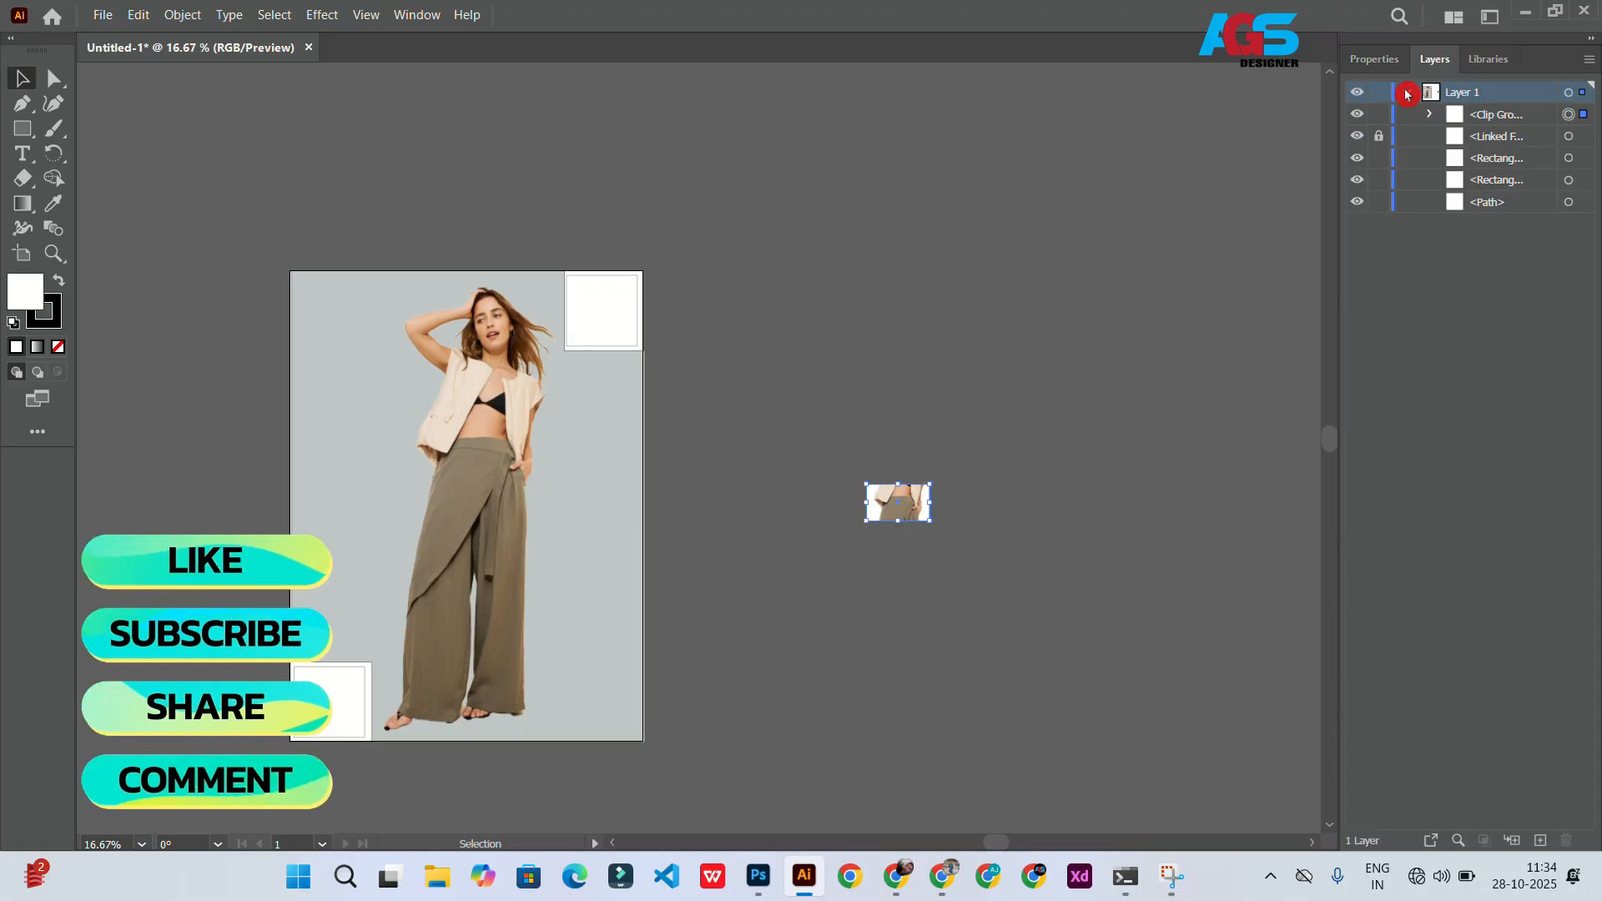
double_click(25, 291)
drag(860, 229, 1396, 320)
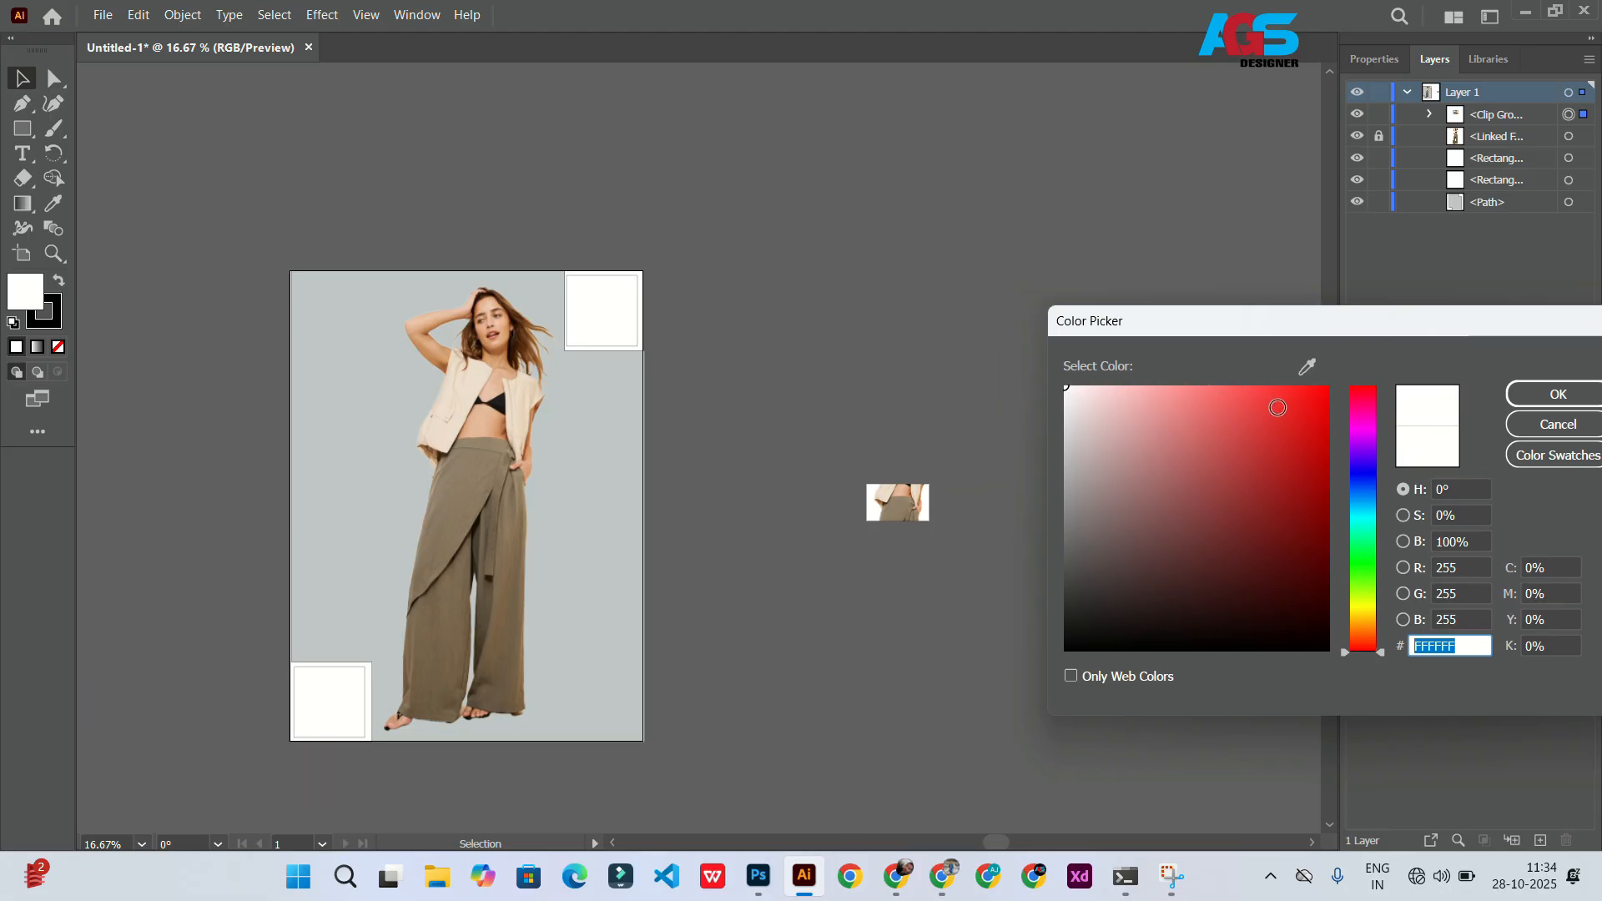
click(1211, 408)
mouse_move(1200, 409)
mouse_down()
mouse_move(1073, 554)
mouse_move(1073, 637)
mouse_move(1079, 526)
mouse_move(1149, 464)
mouse_up()
click(1549, 392)
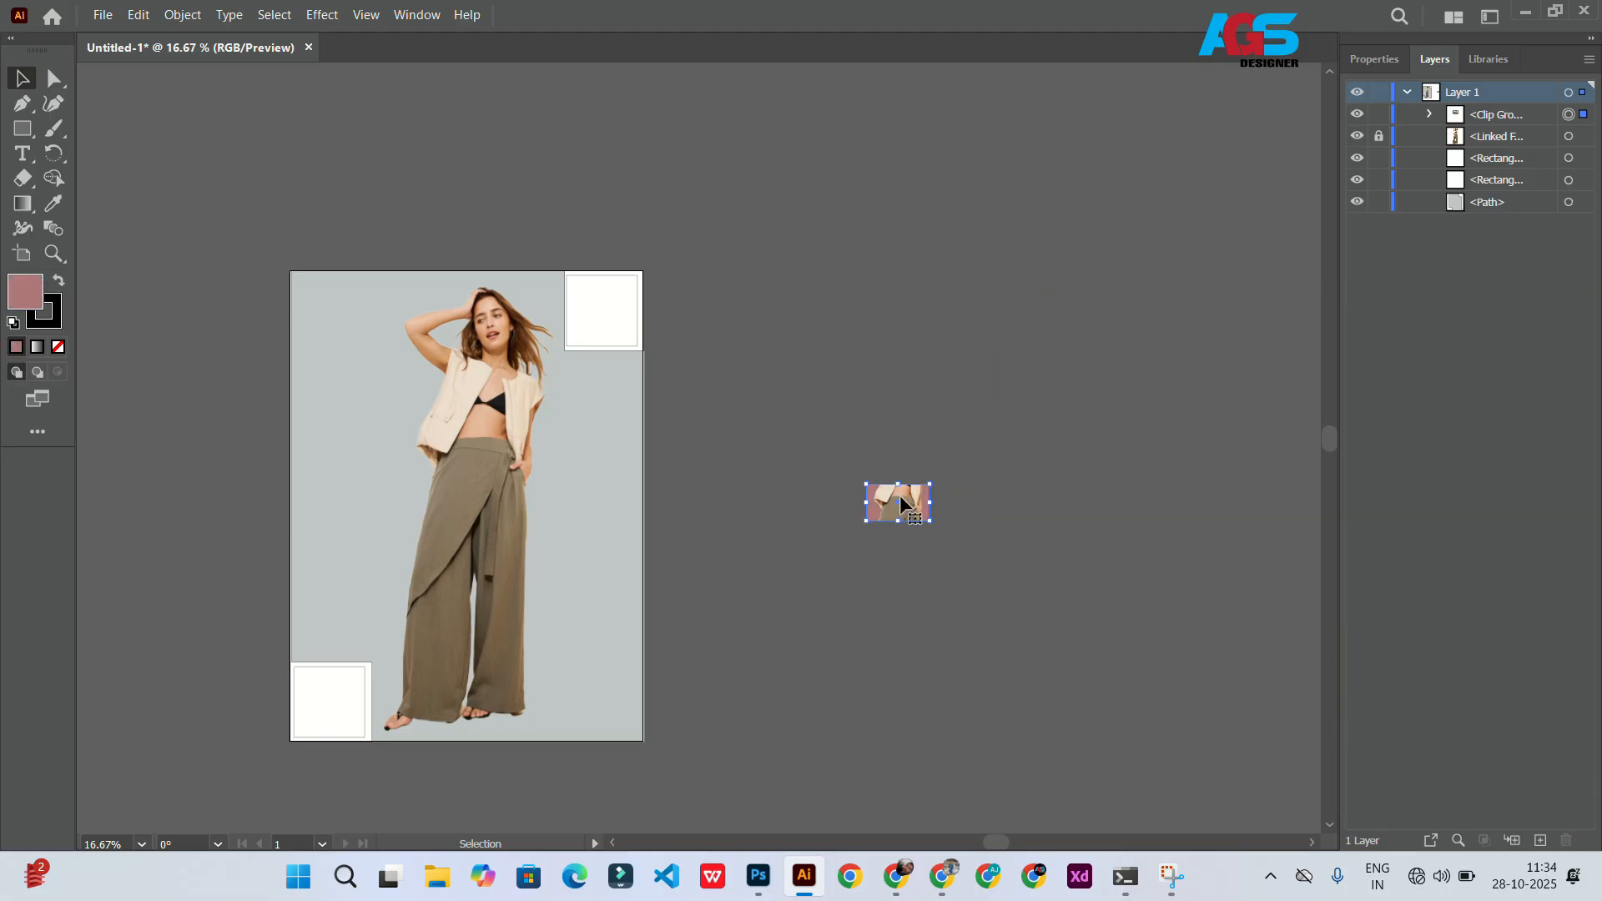
Step: Move the clipped image into the top-right inner square, centre both horizontally and group them
drag(903, 499, 603, 300)
scroll(692, 296, left, 5)
scroll(691, 297, up, 6)
drag(679, 433, 709, 382)
shift+click(628, 791)
click(1374, 59)
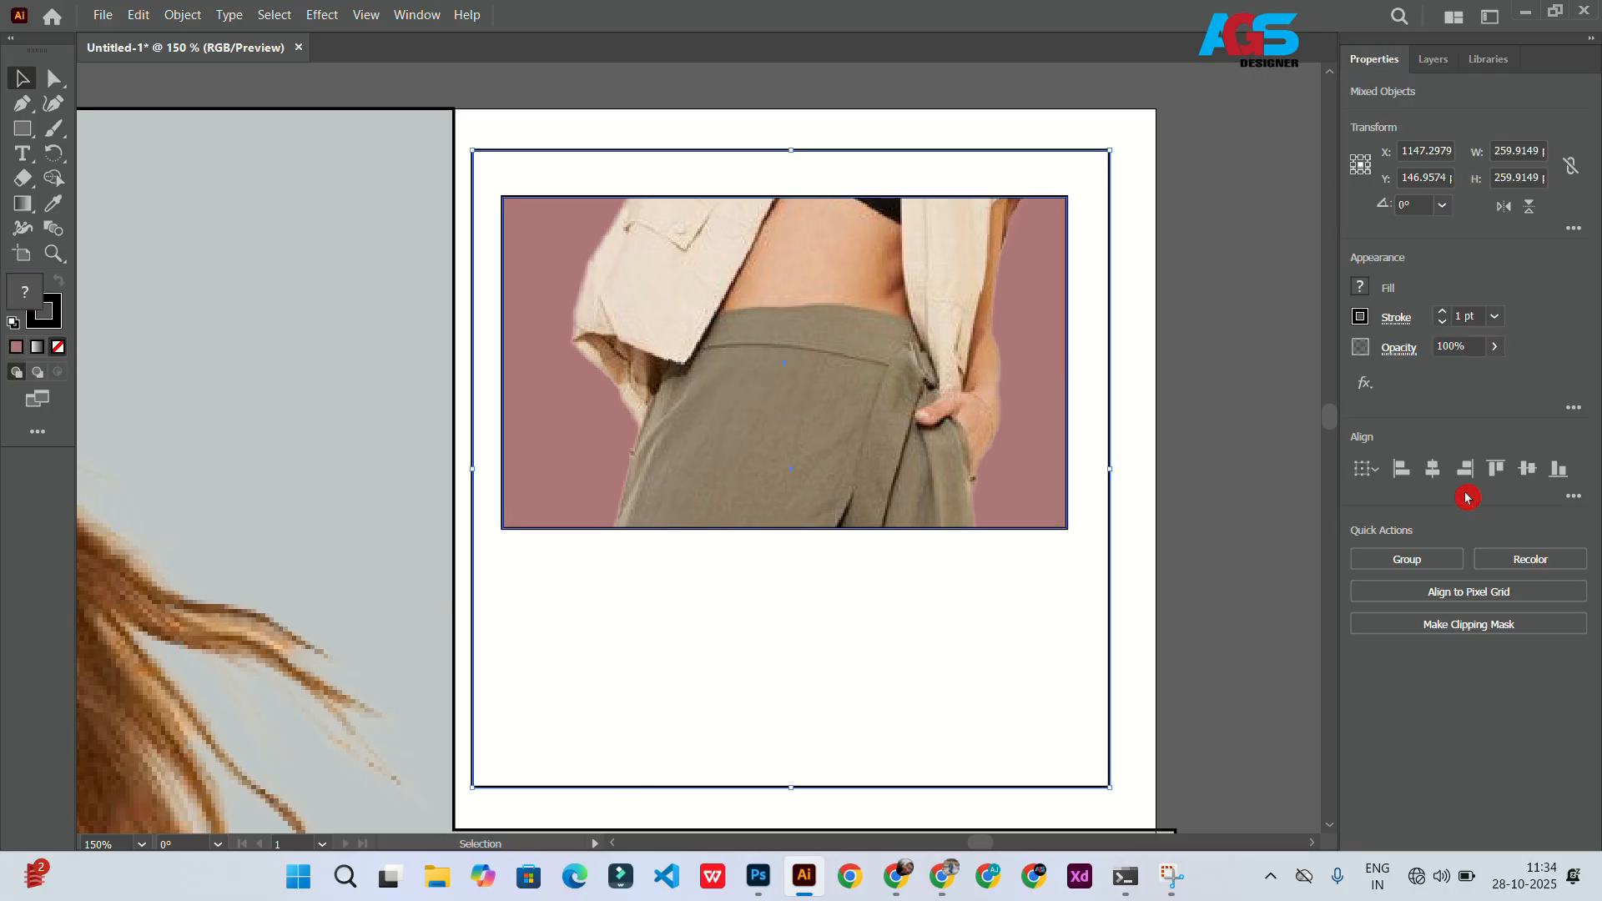
click(1432, 468)
key(ctrl+g)
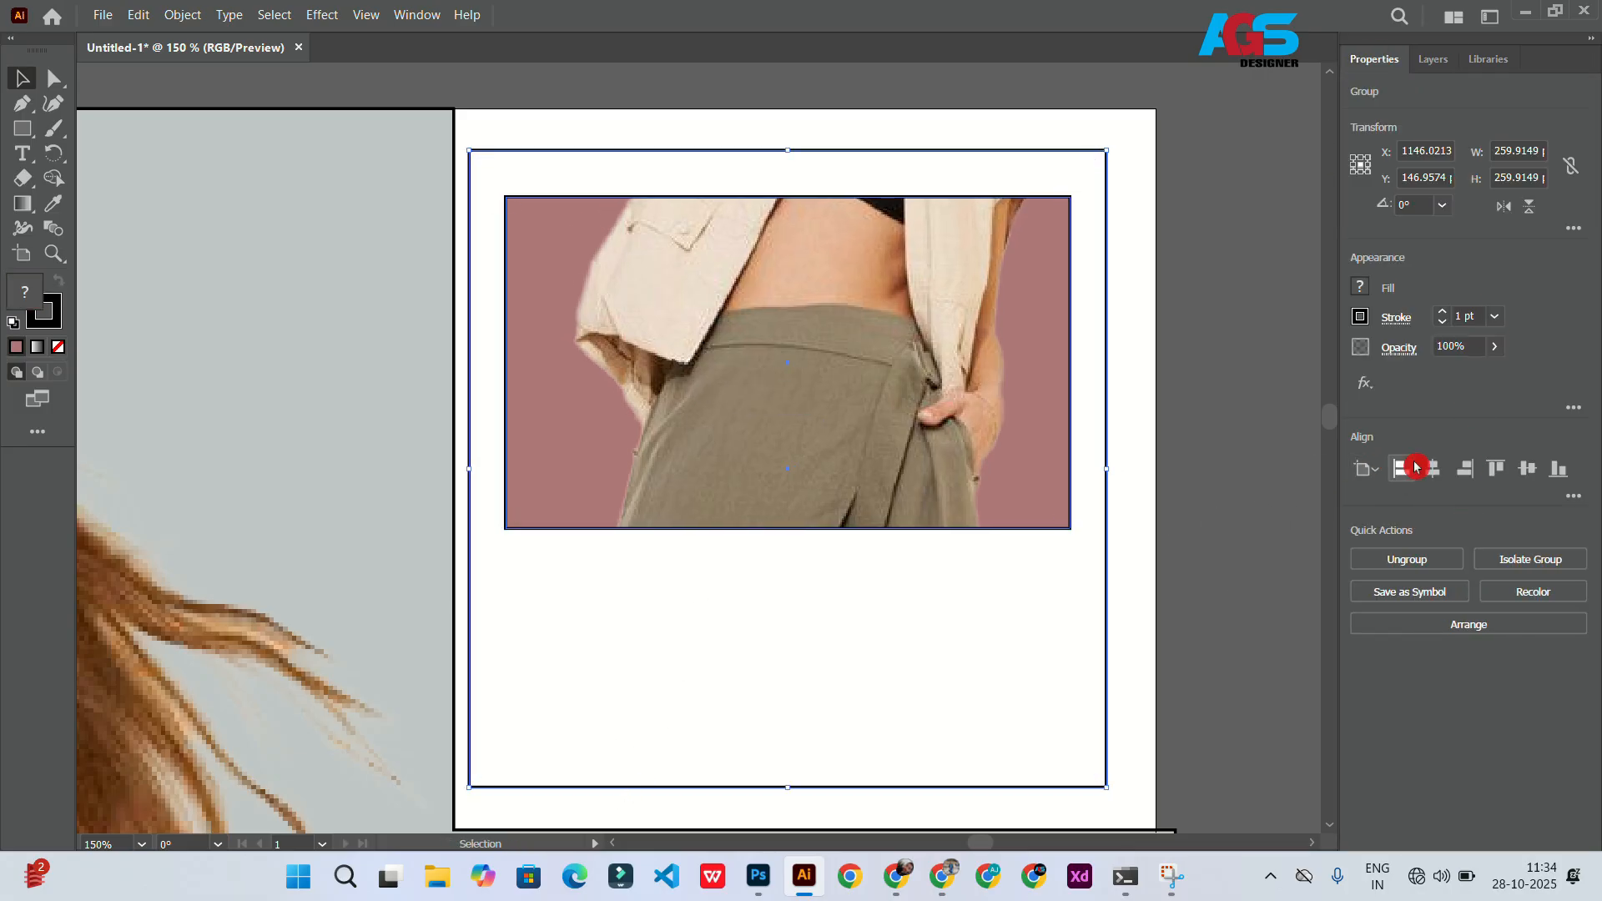
drag(788, 466, 799, 466)
click(1218, 400)
scroll(1030, 408, right, 2)
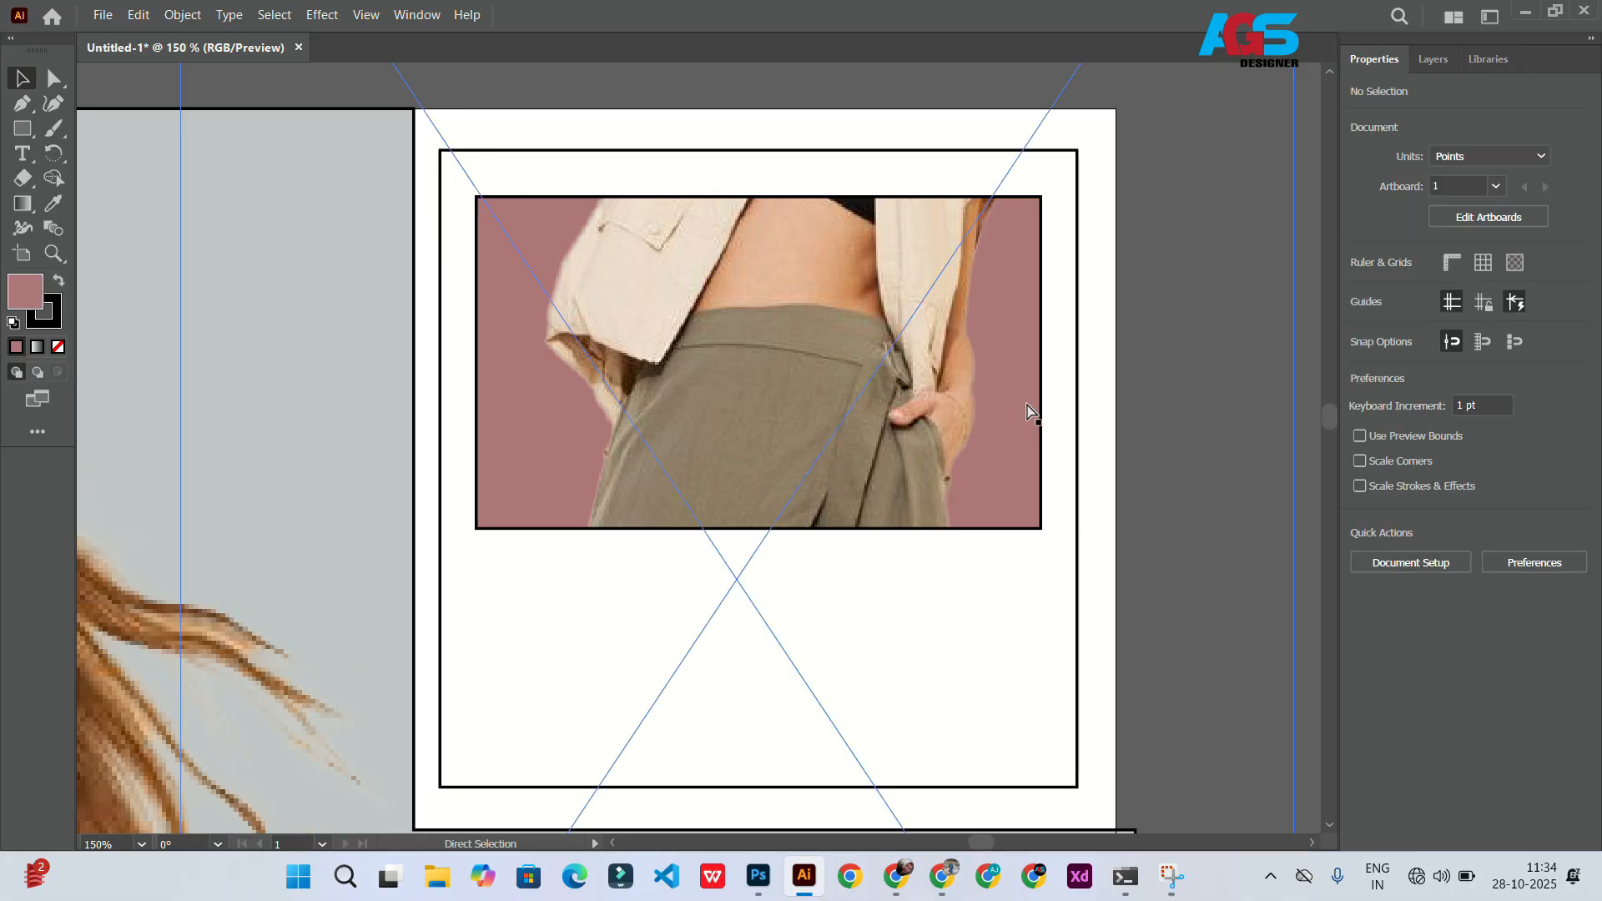
Step: Add a 41 pt text object reading TROUSERS on the background left of the model
scroll(948, 393, down, 5)
scroll(826, 416, up, 3)
click(694, 47)
scroll(705, 351, down, 3)
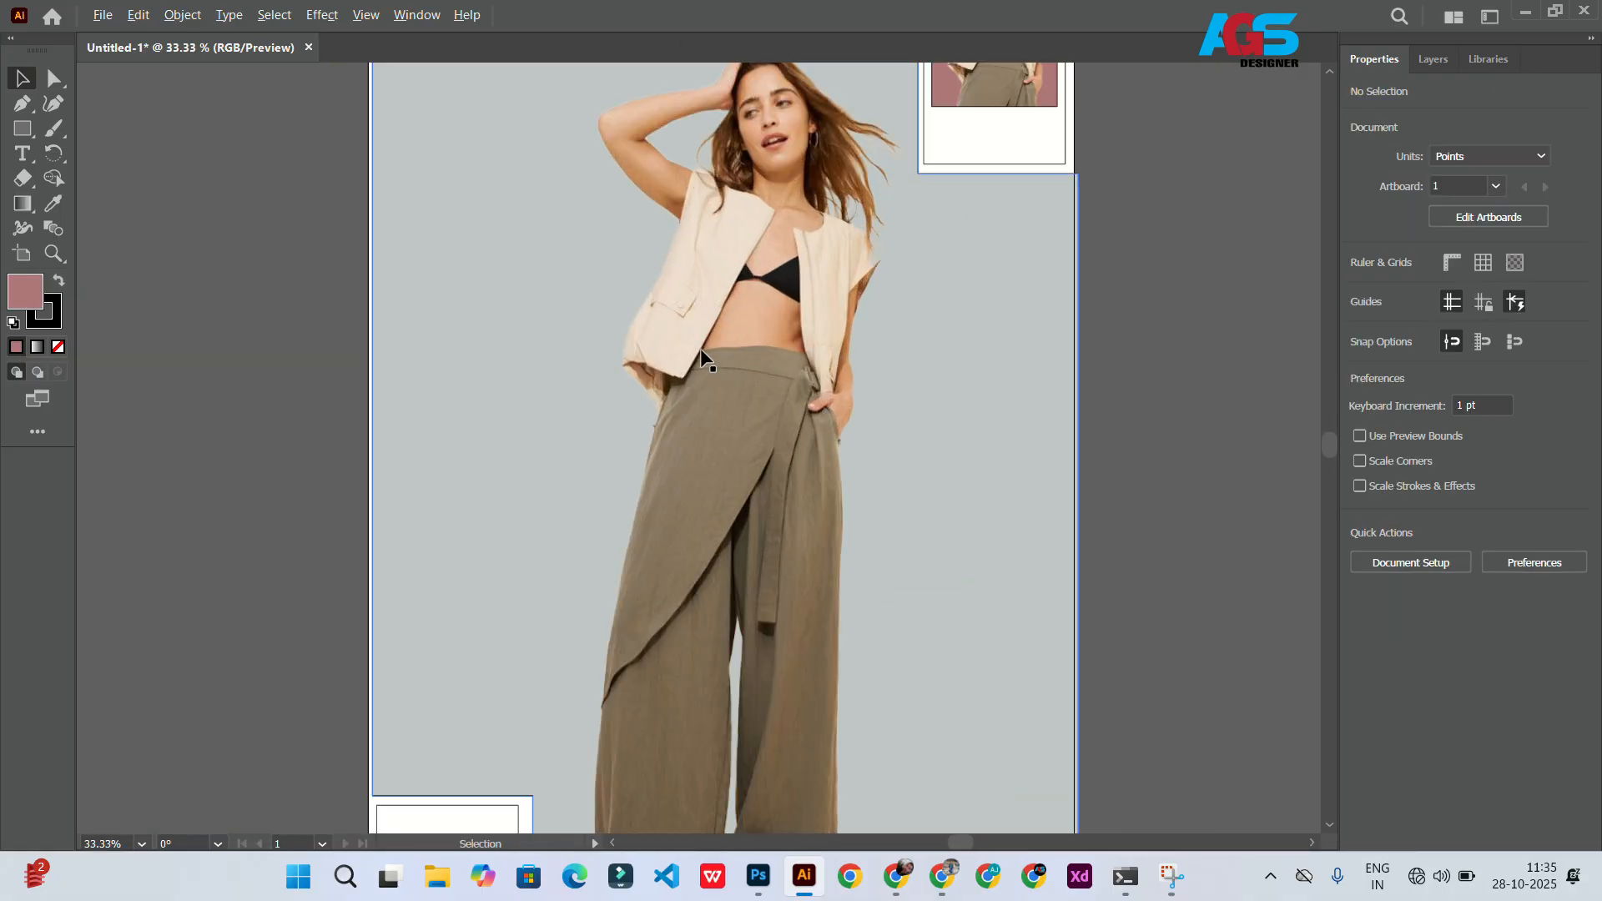
click(23, 159)
click(510, 426)
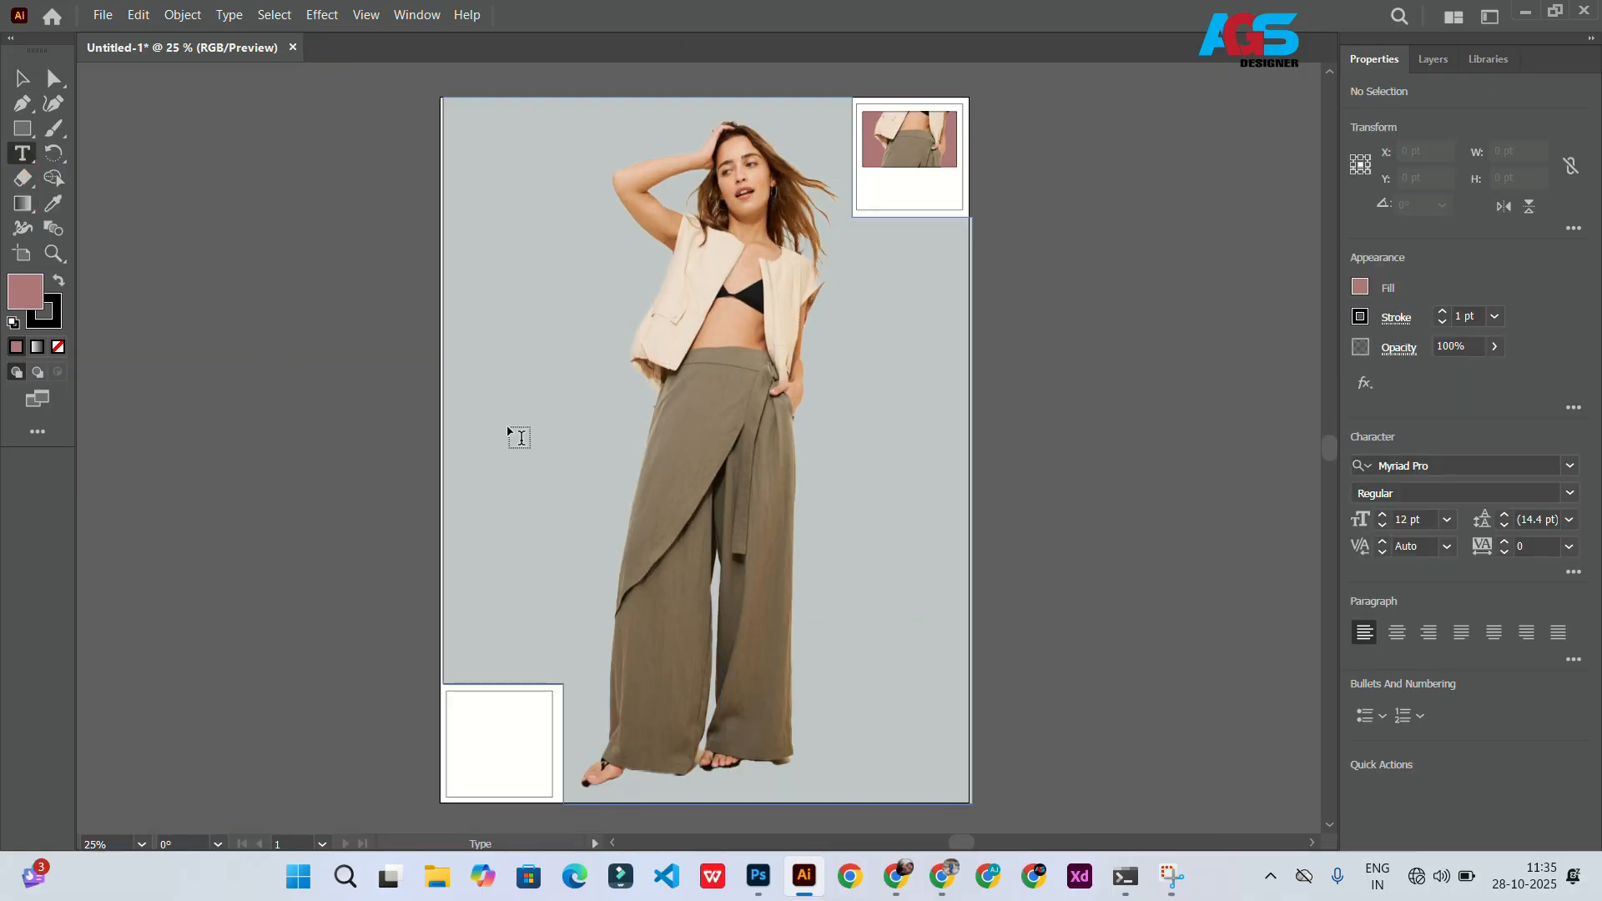
click(1383, 515)
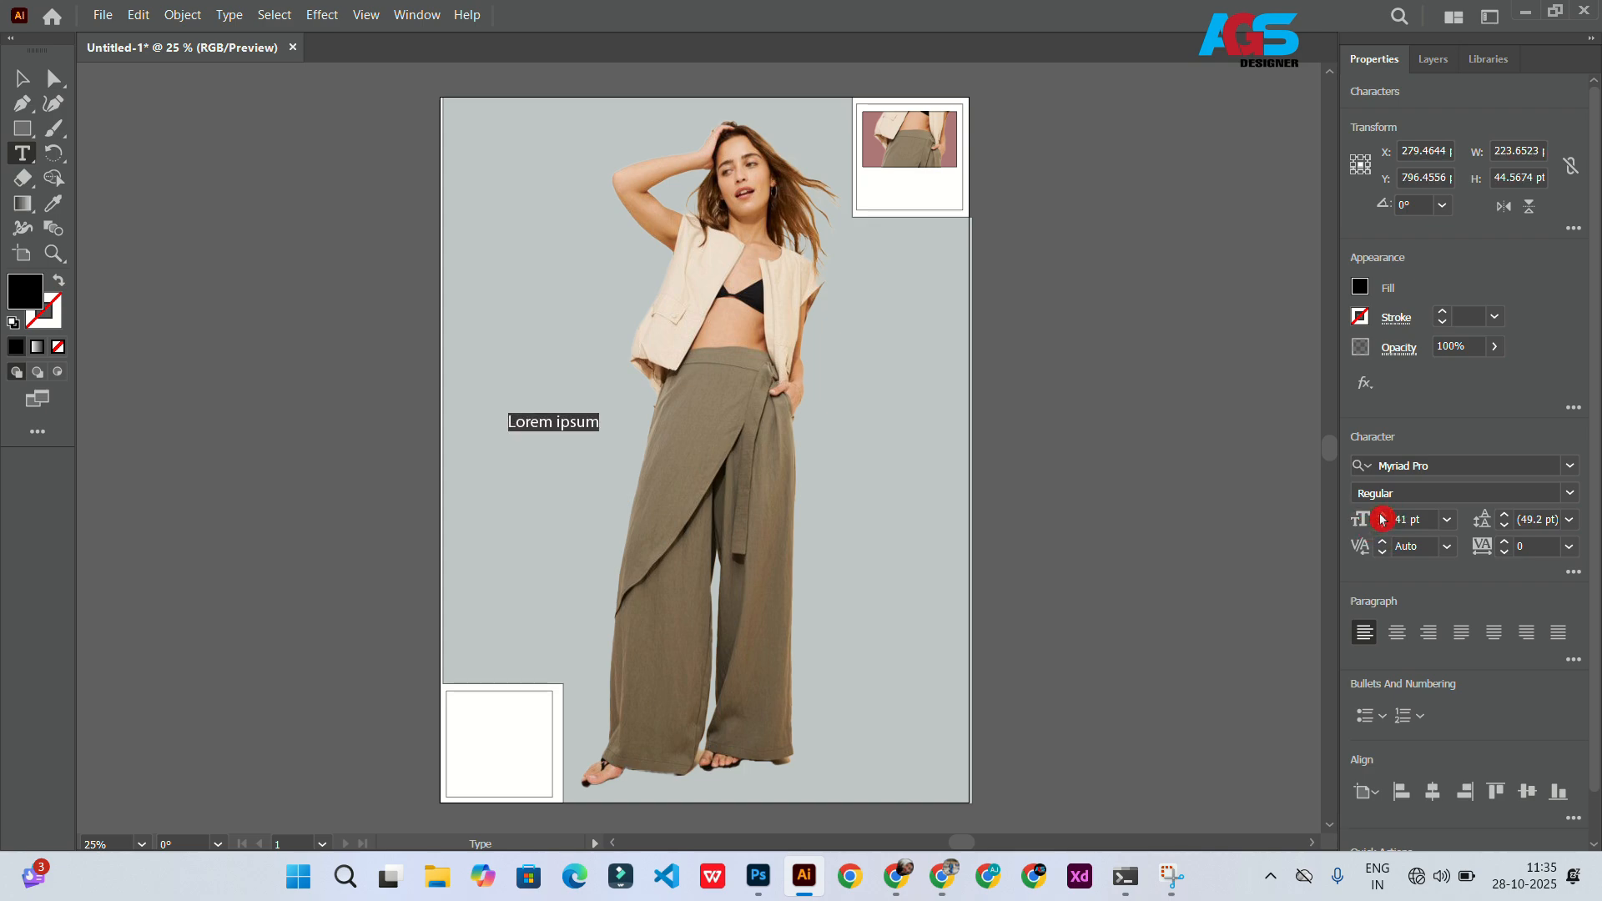
key(Caps_Lock)
text(TR)
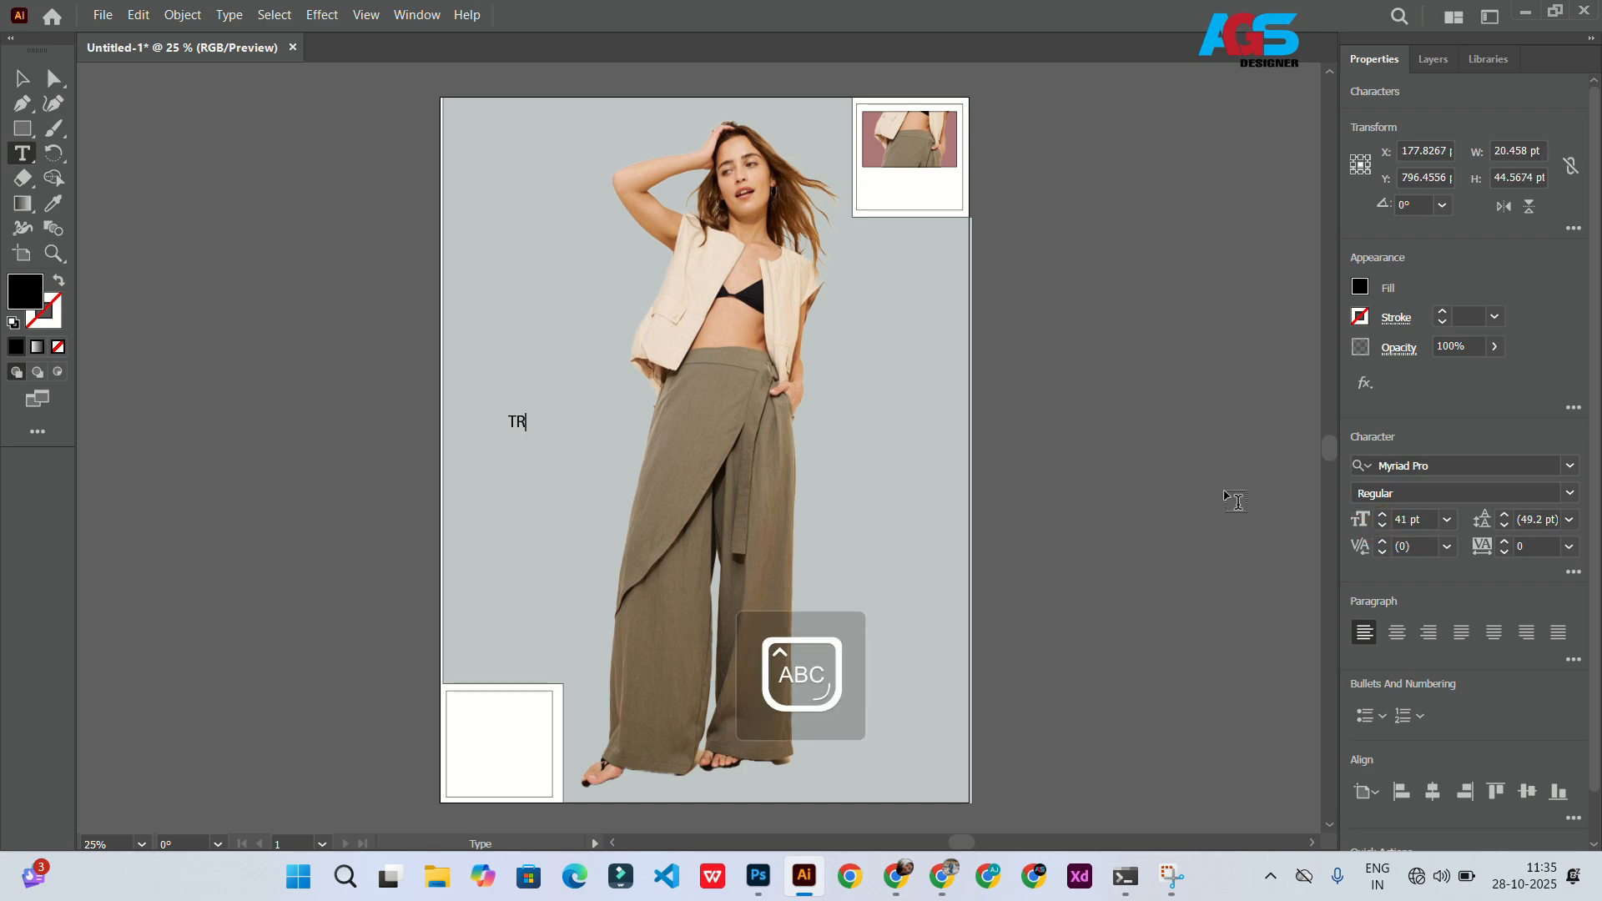
text(OUSERS)
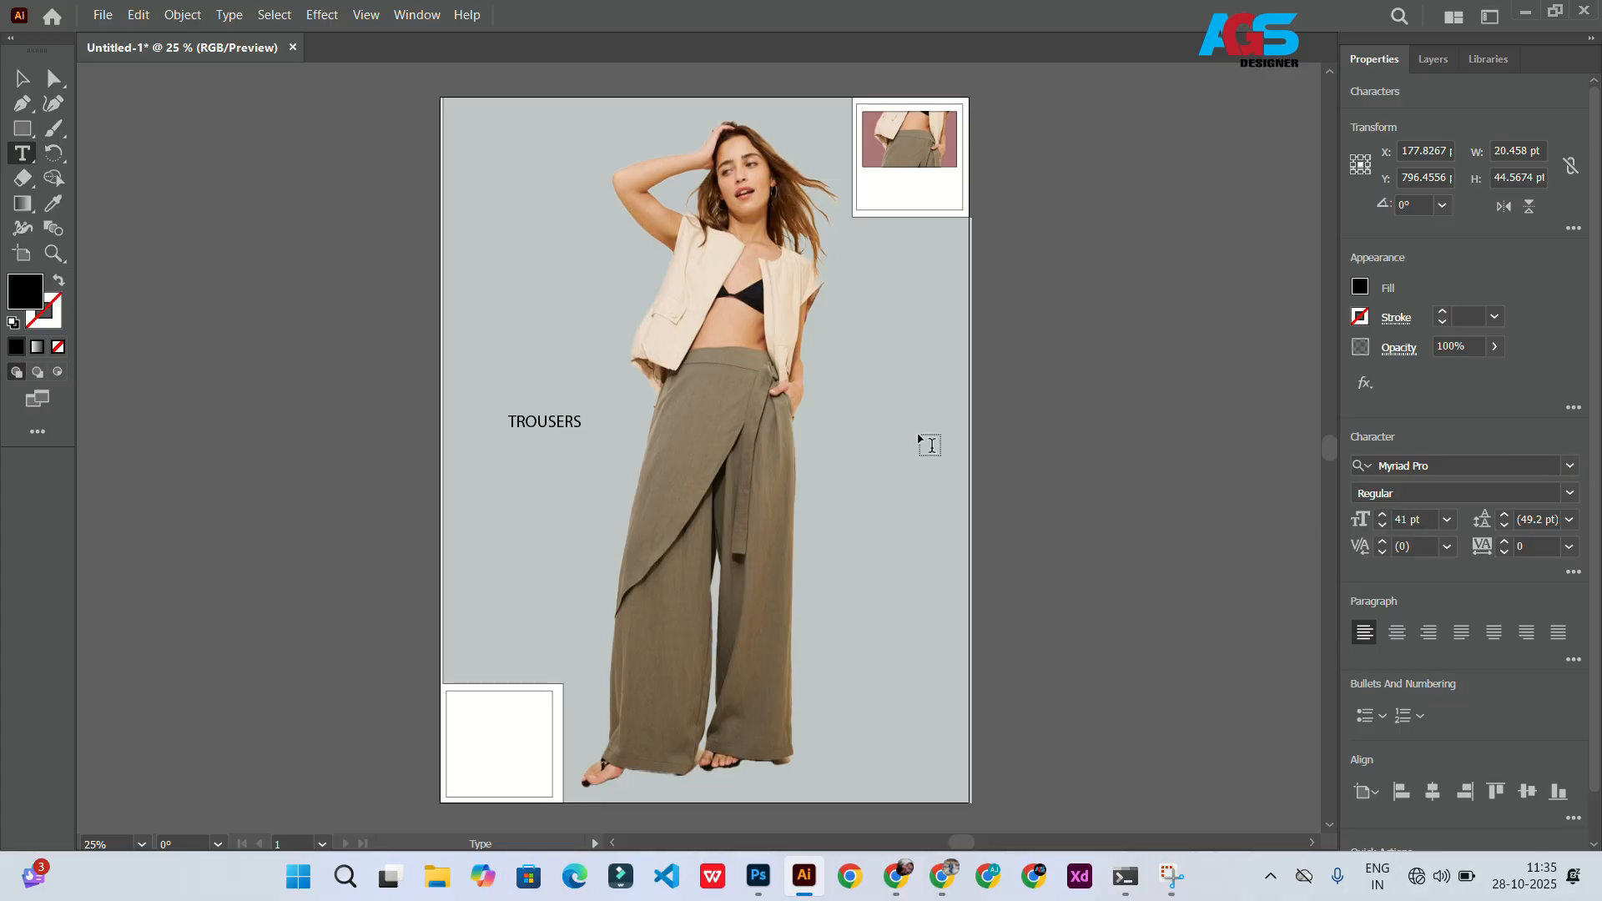
Step: Set the TROUSERS text to Mongolian Baiti at 68 pt
key(ctrl+a)
click(1571, 470)
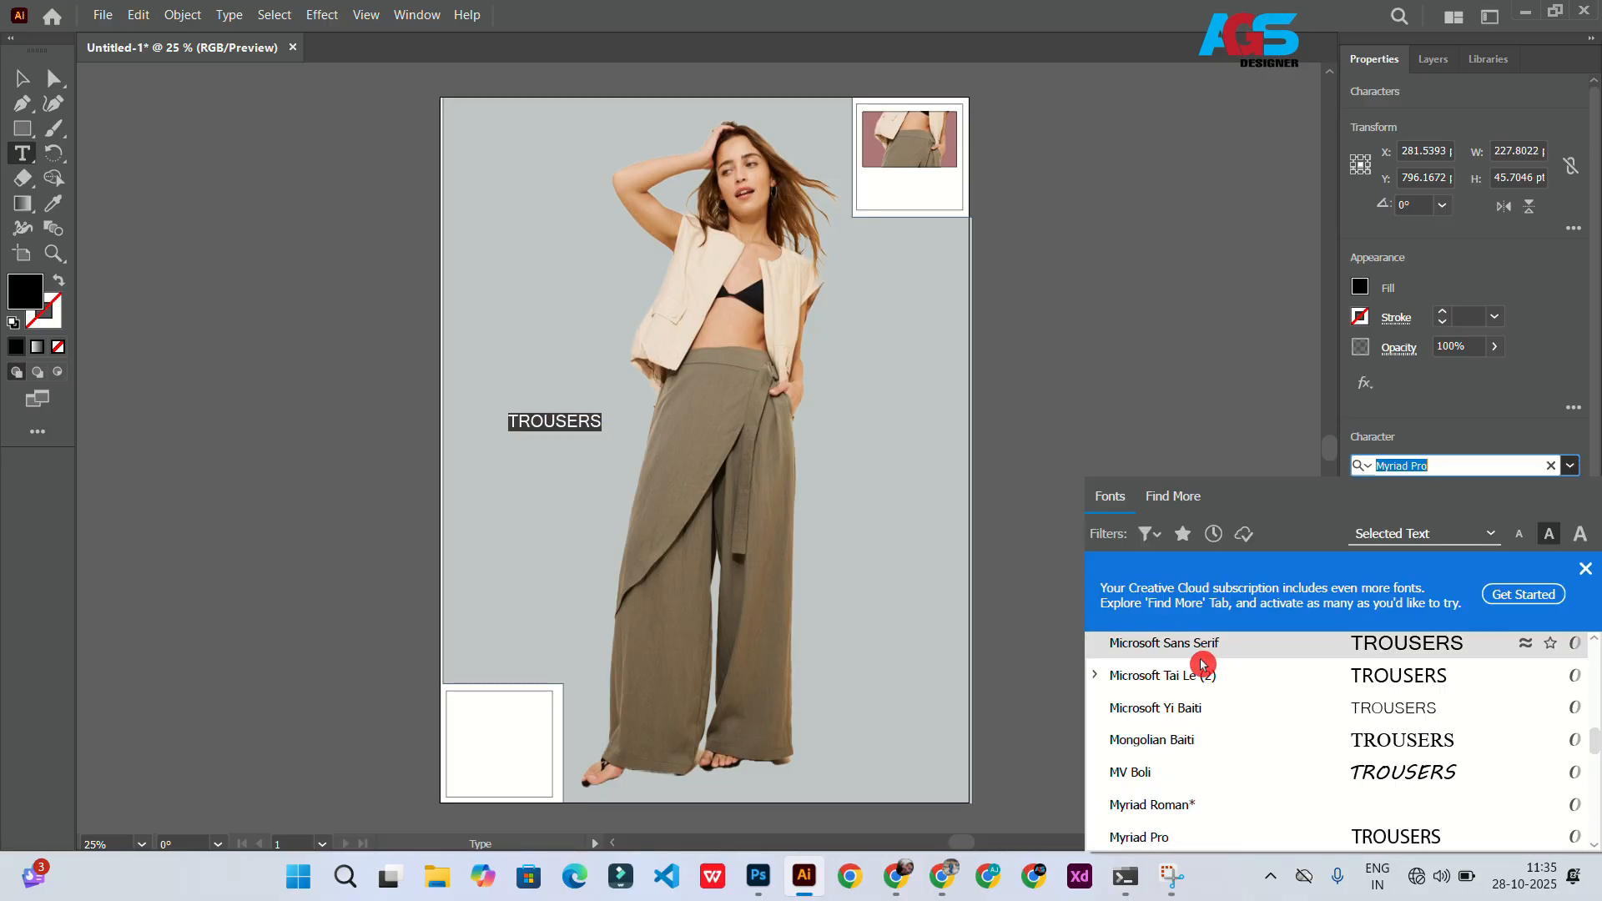
click(1201, 740)
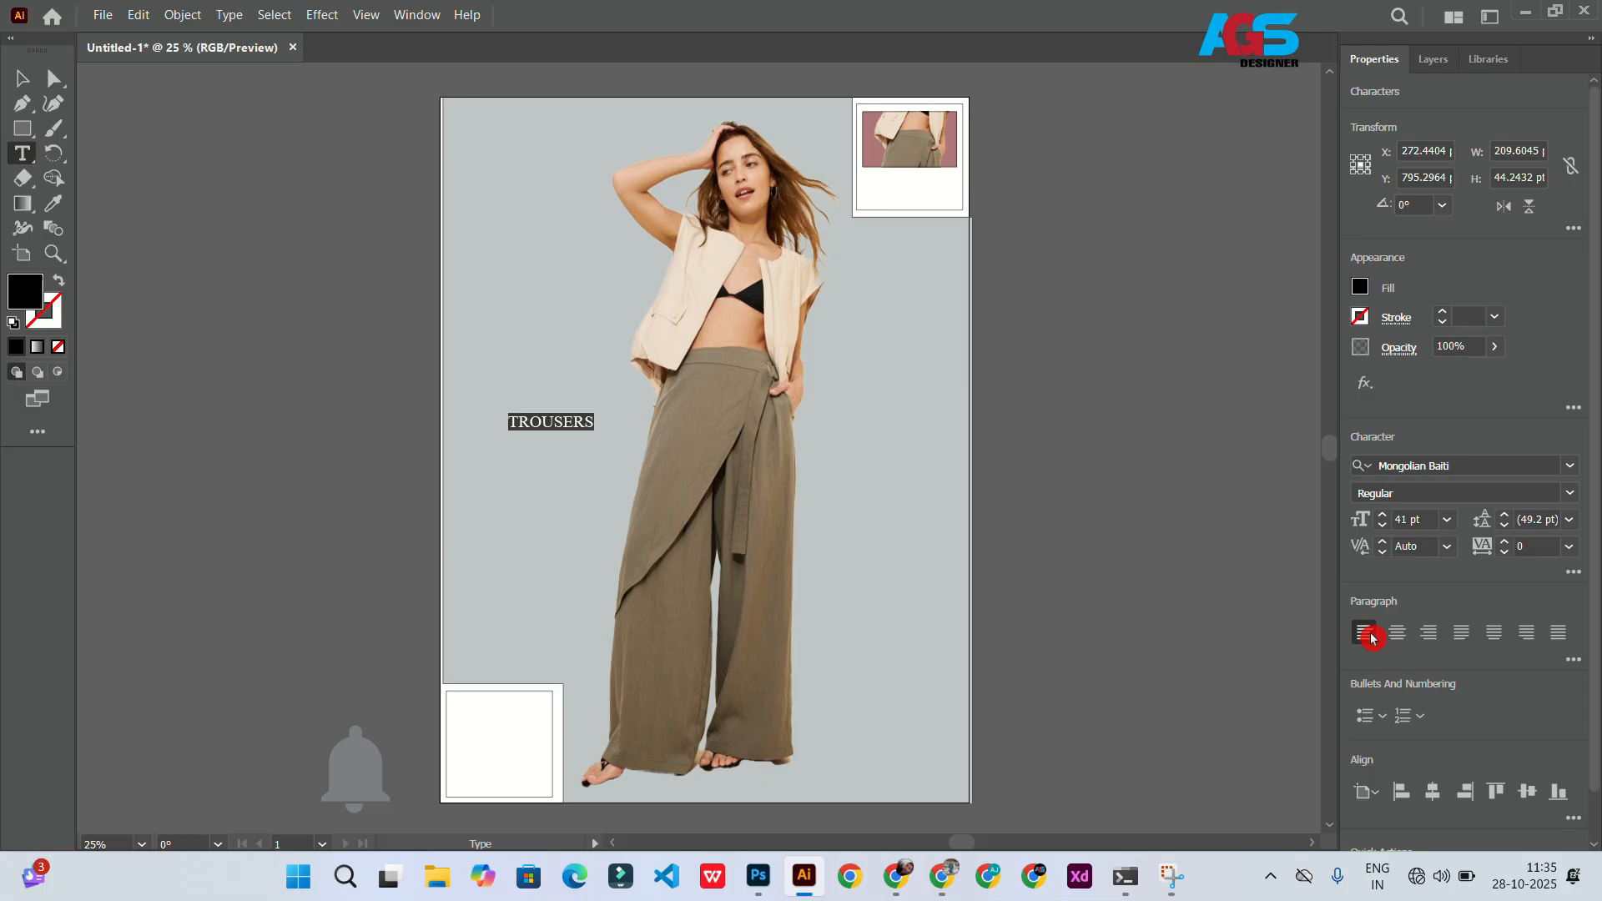
click(1383, 517)
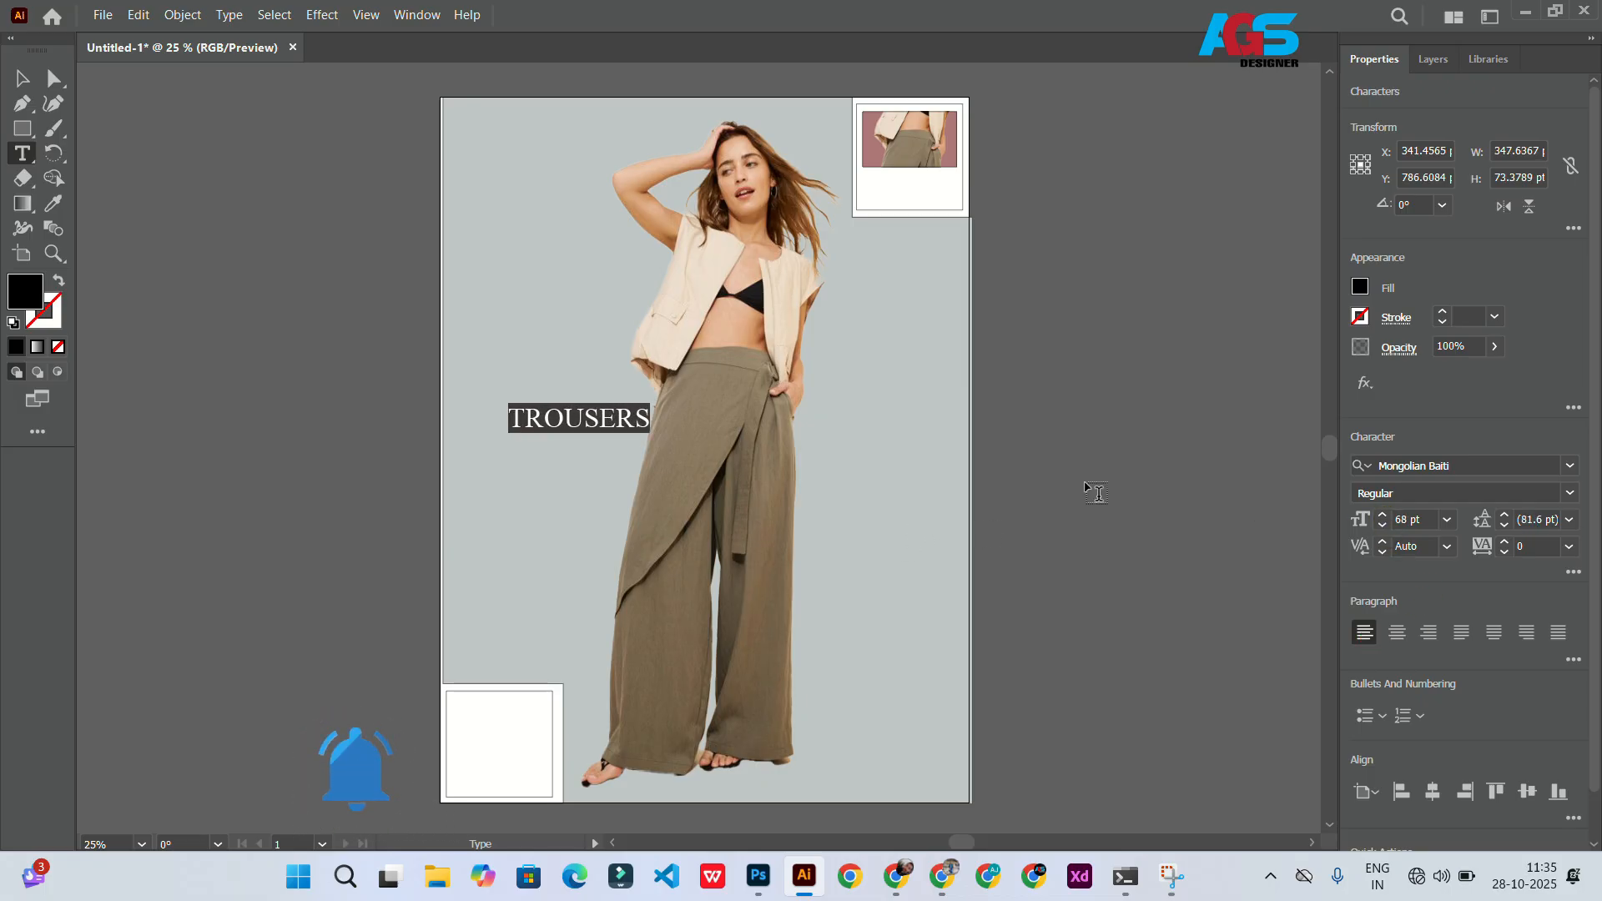
Step: Rotate the TROUSERS text 90° and enlarge it to run vertically along the artboard's left side
click(23, 79)
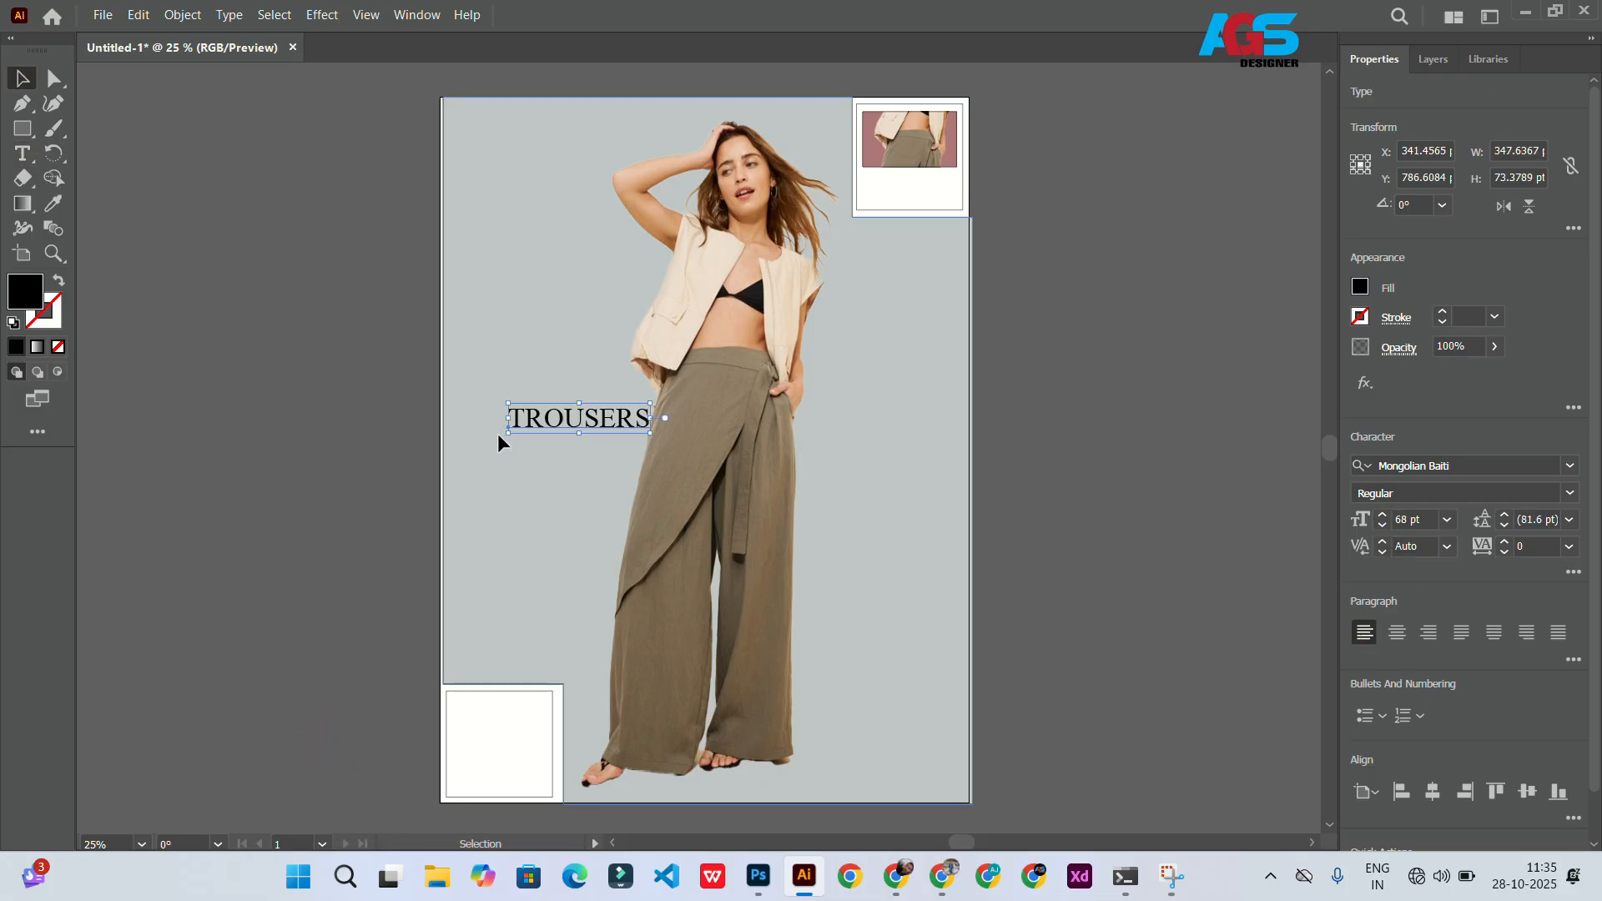
click(502, 436)
key(ctrl+z)
drag(502, 438, 601, 529)
click(511, 563)
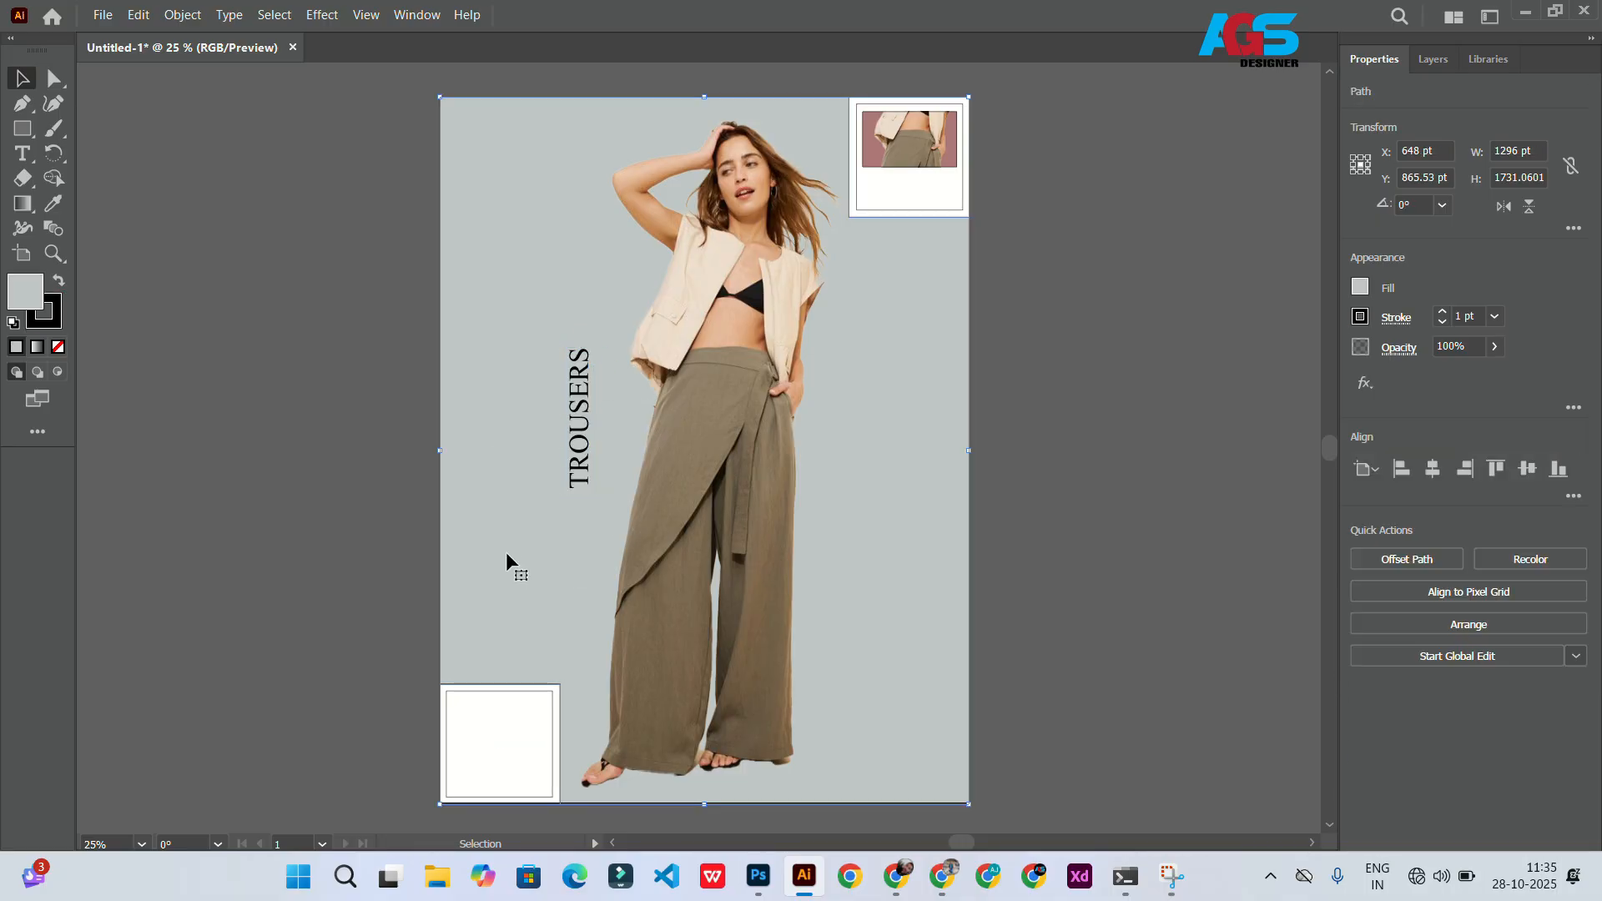
key(ctrl+shift+a)
drag(578, 460, 465, 644)
drag(479, 532, 597, 127)
drag(514, 431, 508, 421)
mouse_move(589, 114)
mouse_down()
mouse_move(548, 139)
mouse_move(558, 111)
mouse_up()
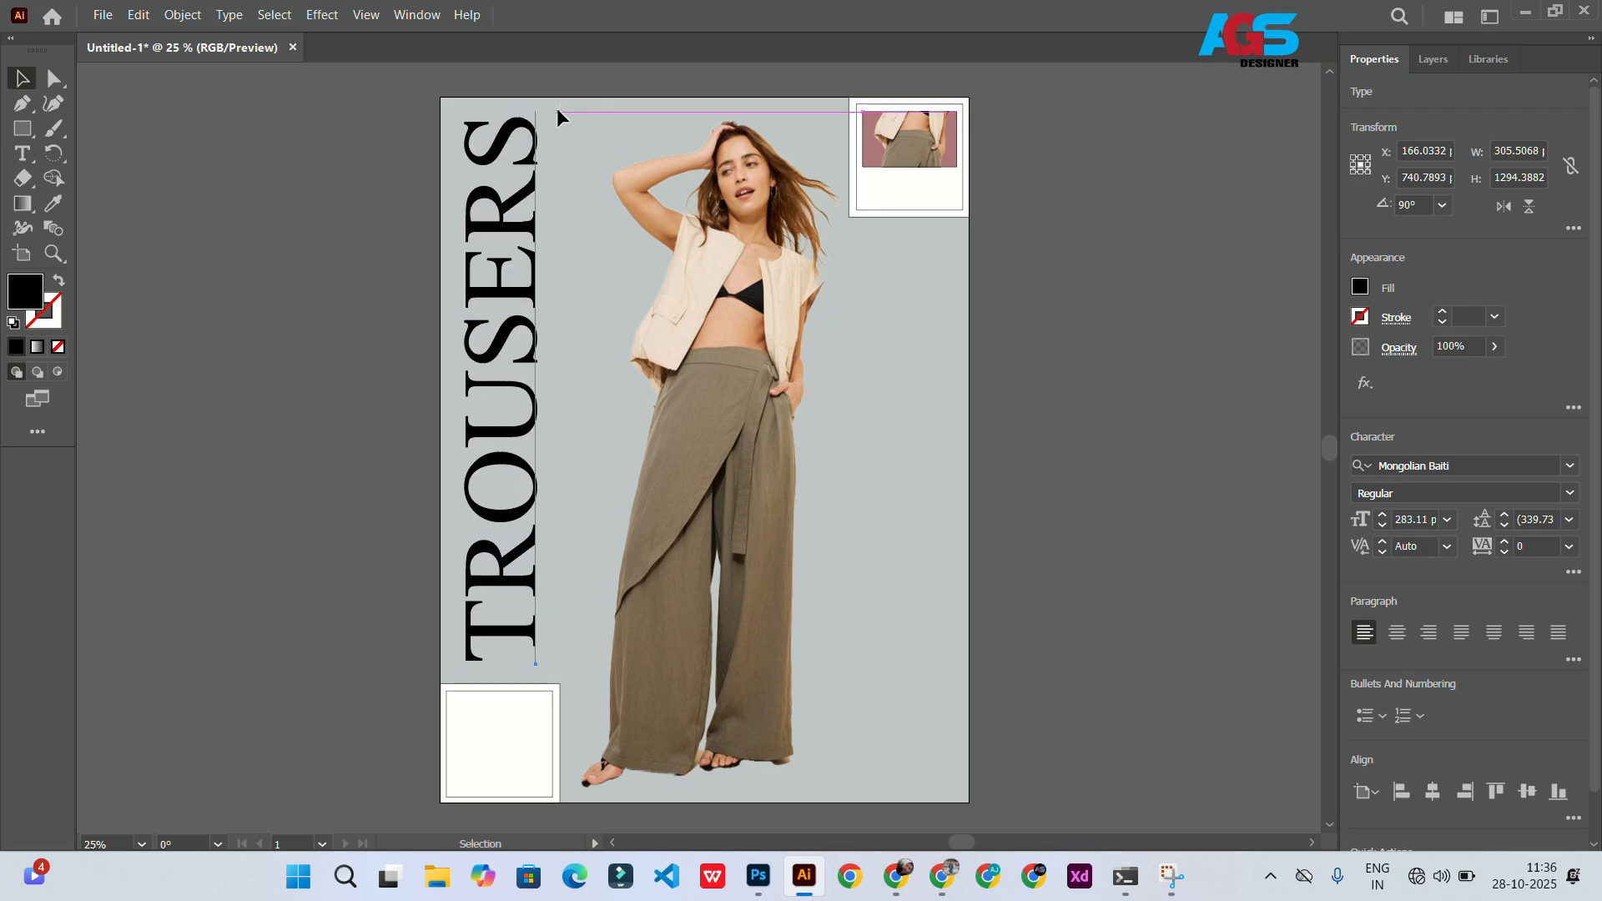
Step: Fill the TROUSERS text with dark grey 383838
click(1357, 284)
click(19, 296)
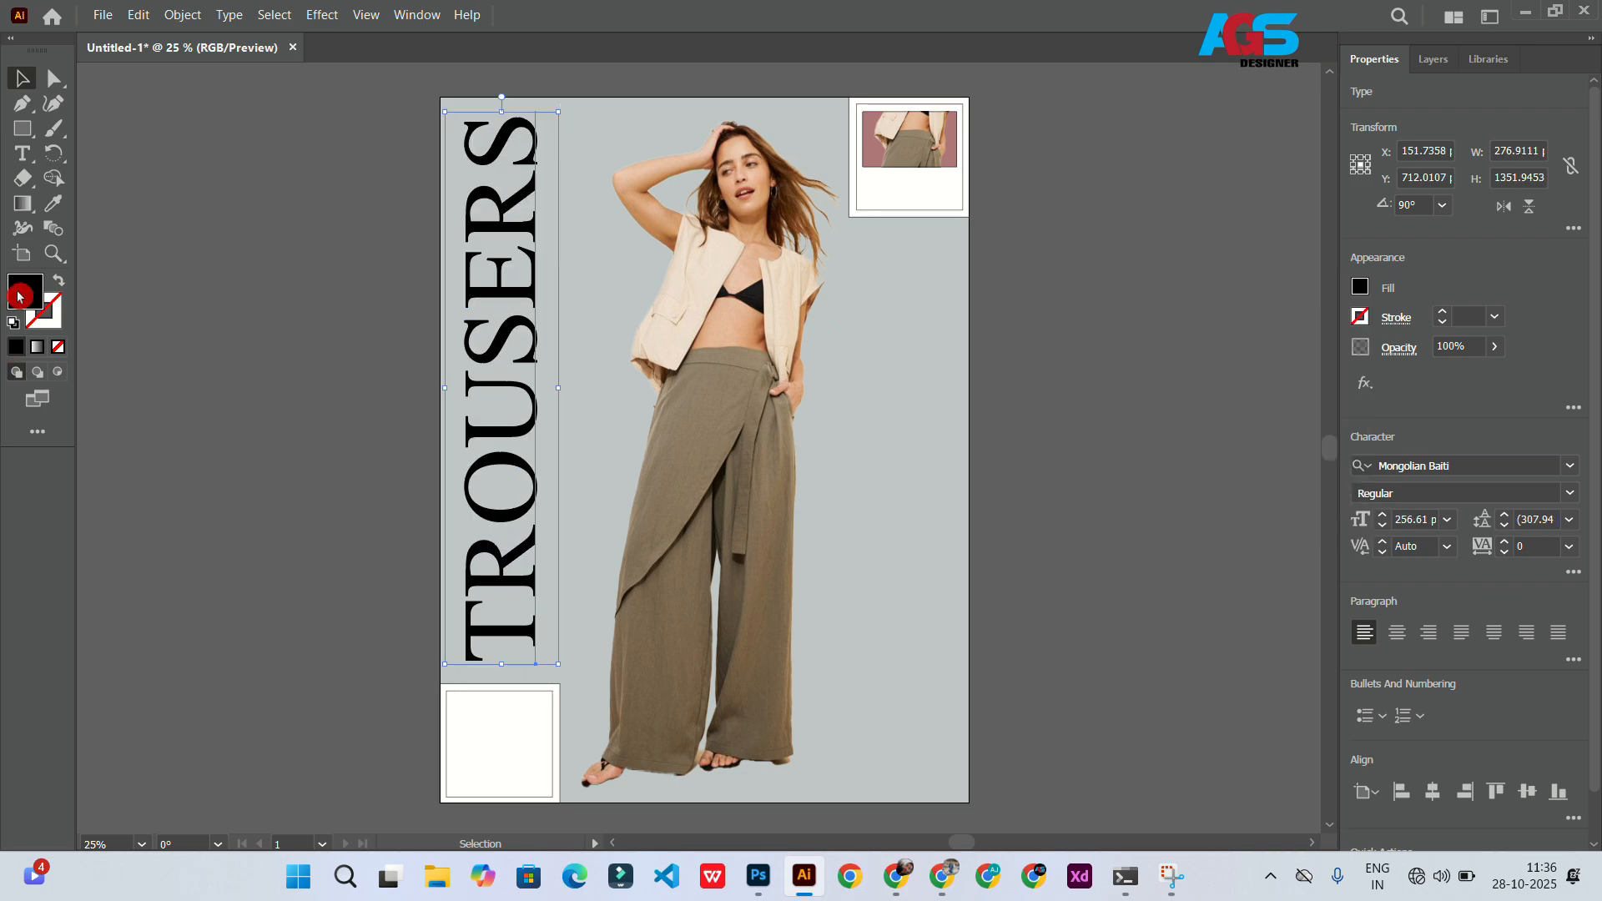
double_click(18, 296)
mouse_move(1070, 573)
mouse_down()
mouse_move(1065, 612)
mouse_move(1072, 588)
mouse_up()
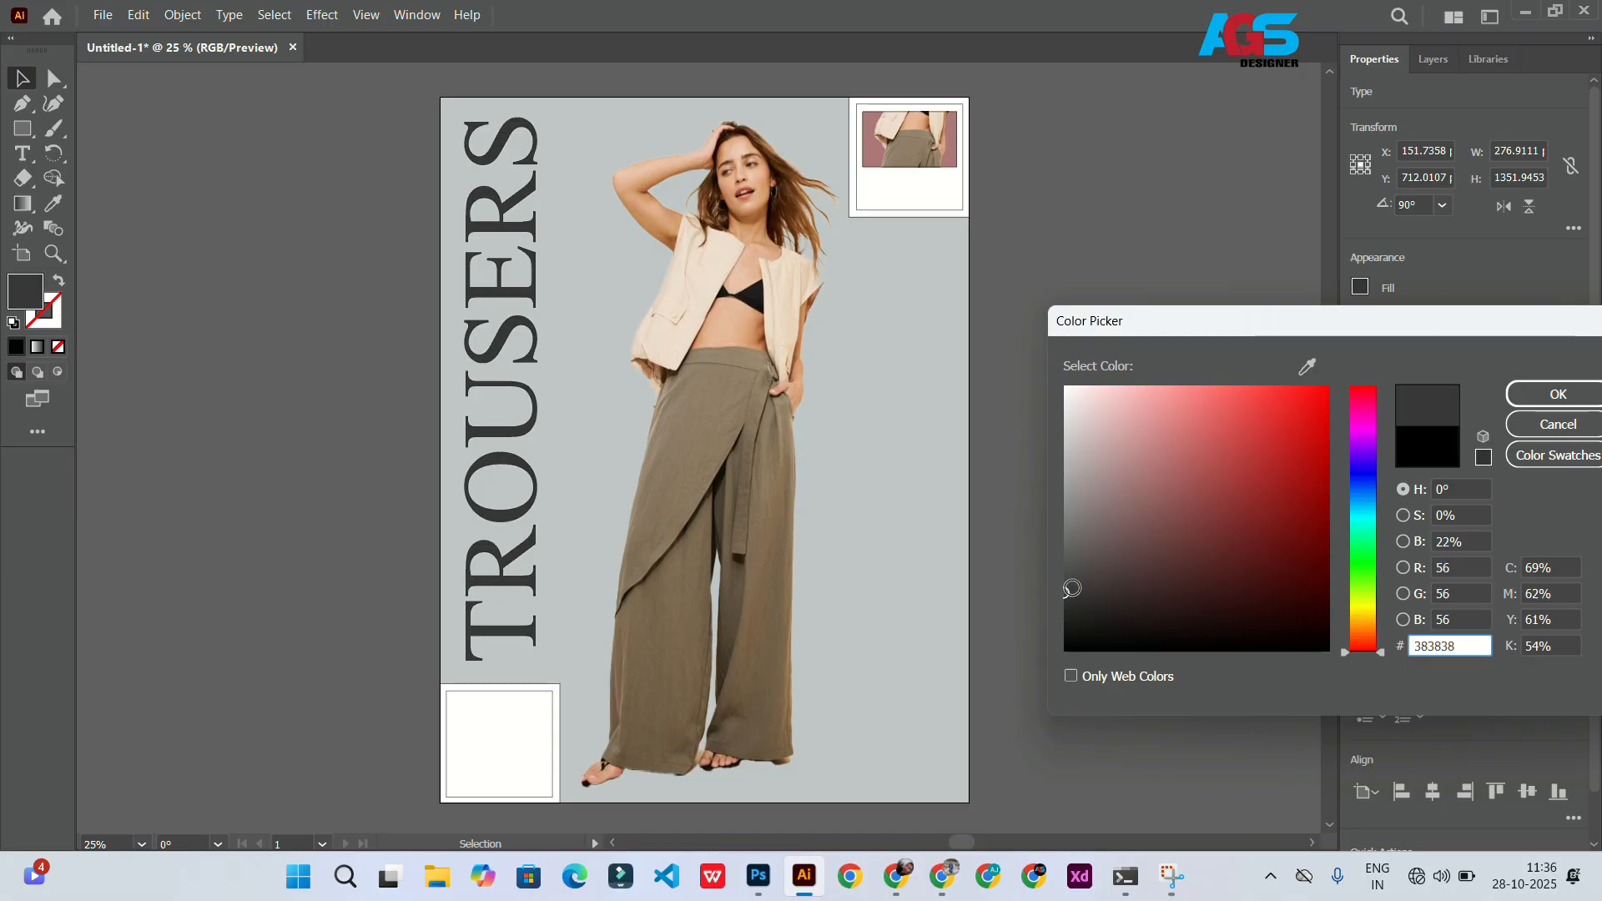
click(1532, 407)
click(461, 799)
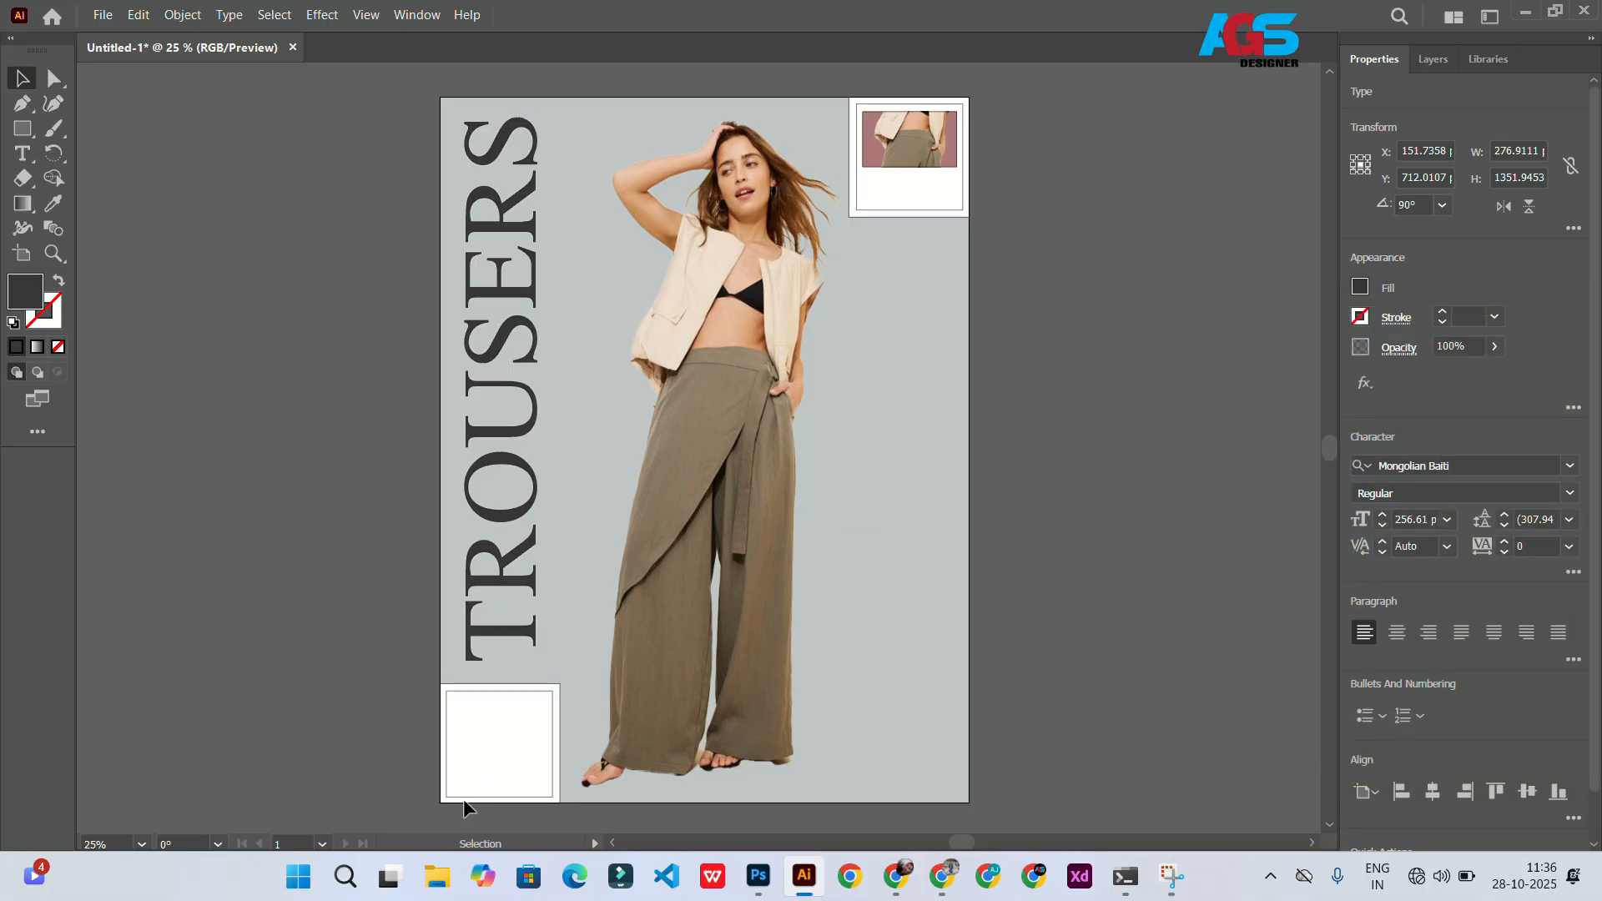
scroll(797, 344, up, 1)
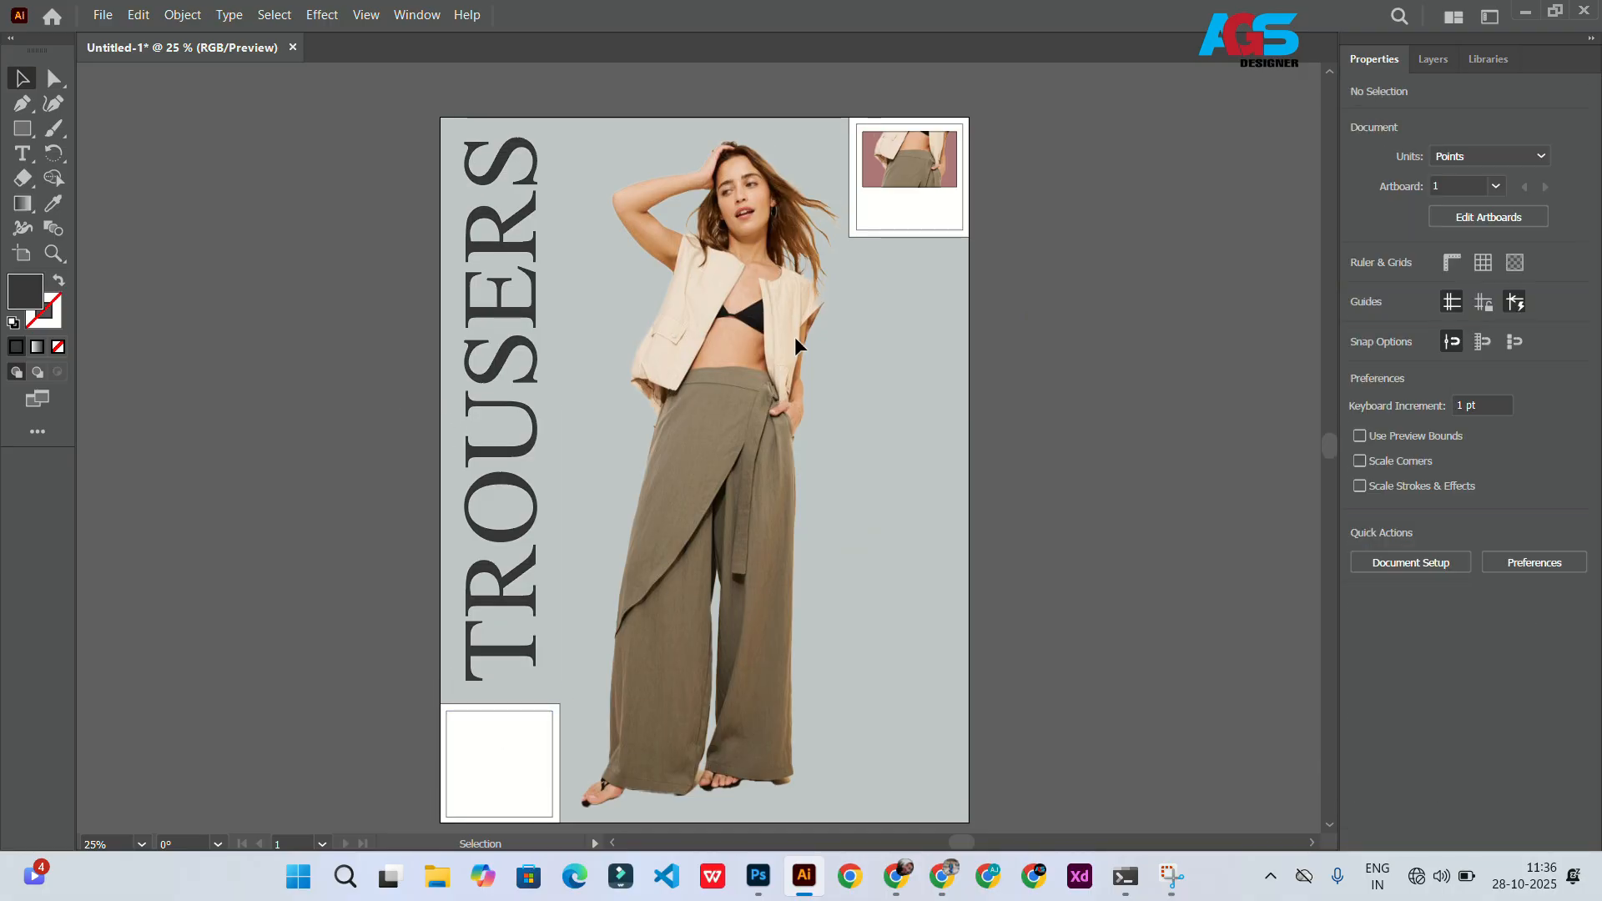
click(1454, 60)
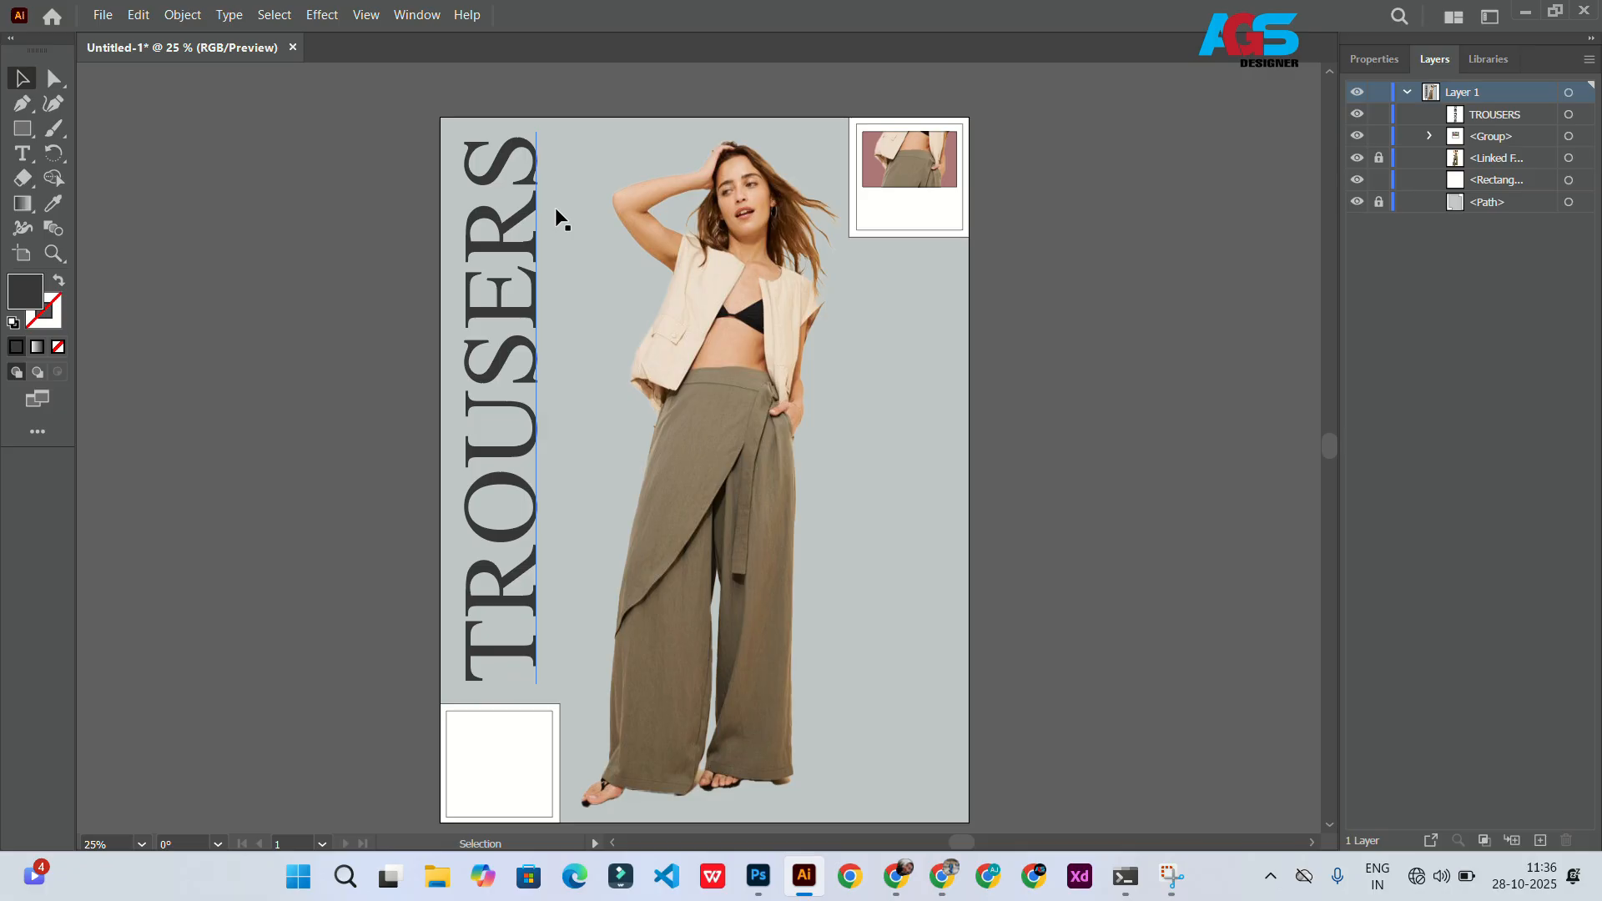
click(22, 154)
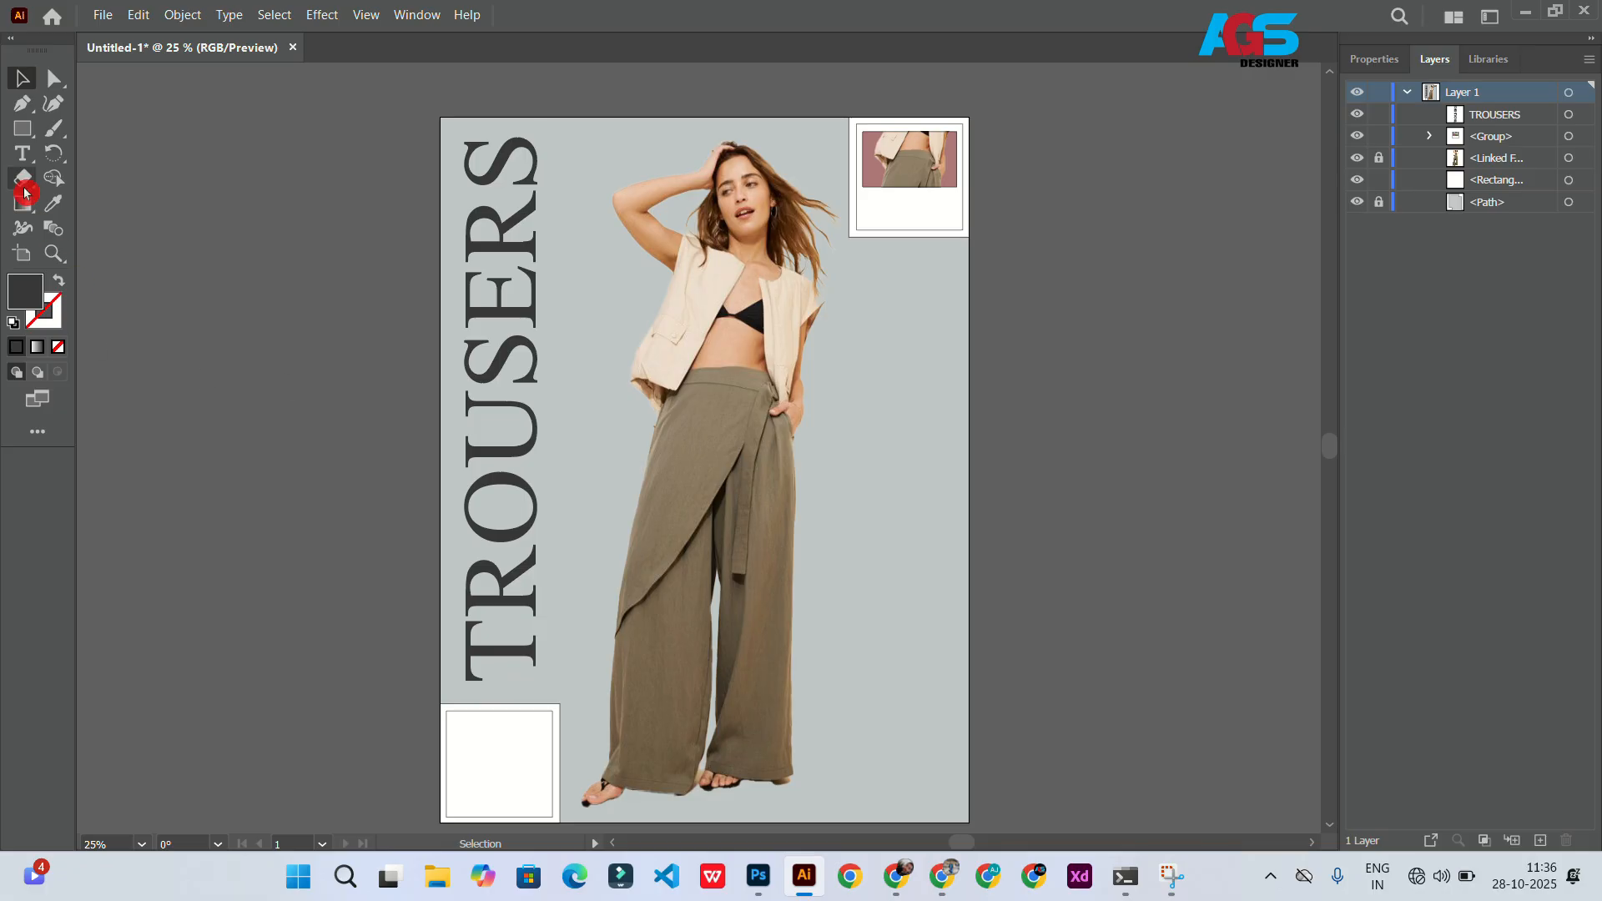
Step: Add a two-line text reading High waist on the background right of the model's waist
click(886, 221)
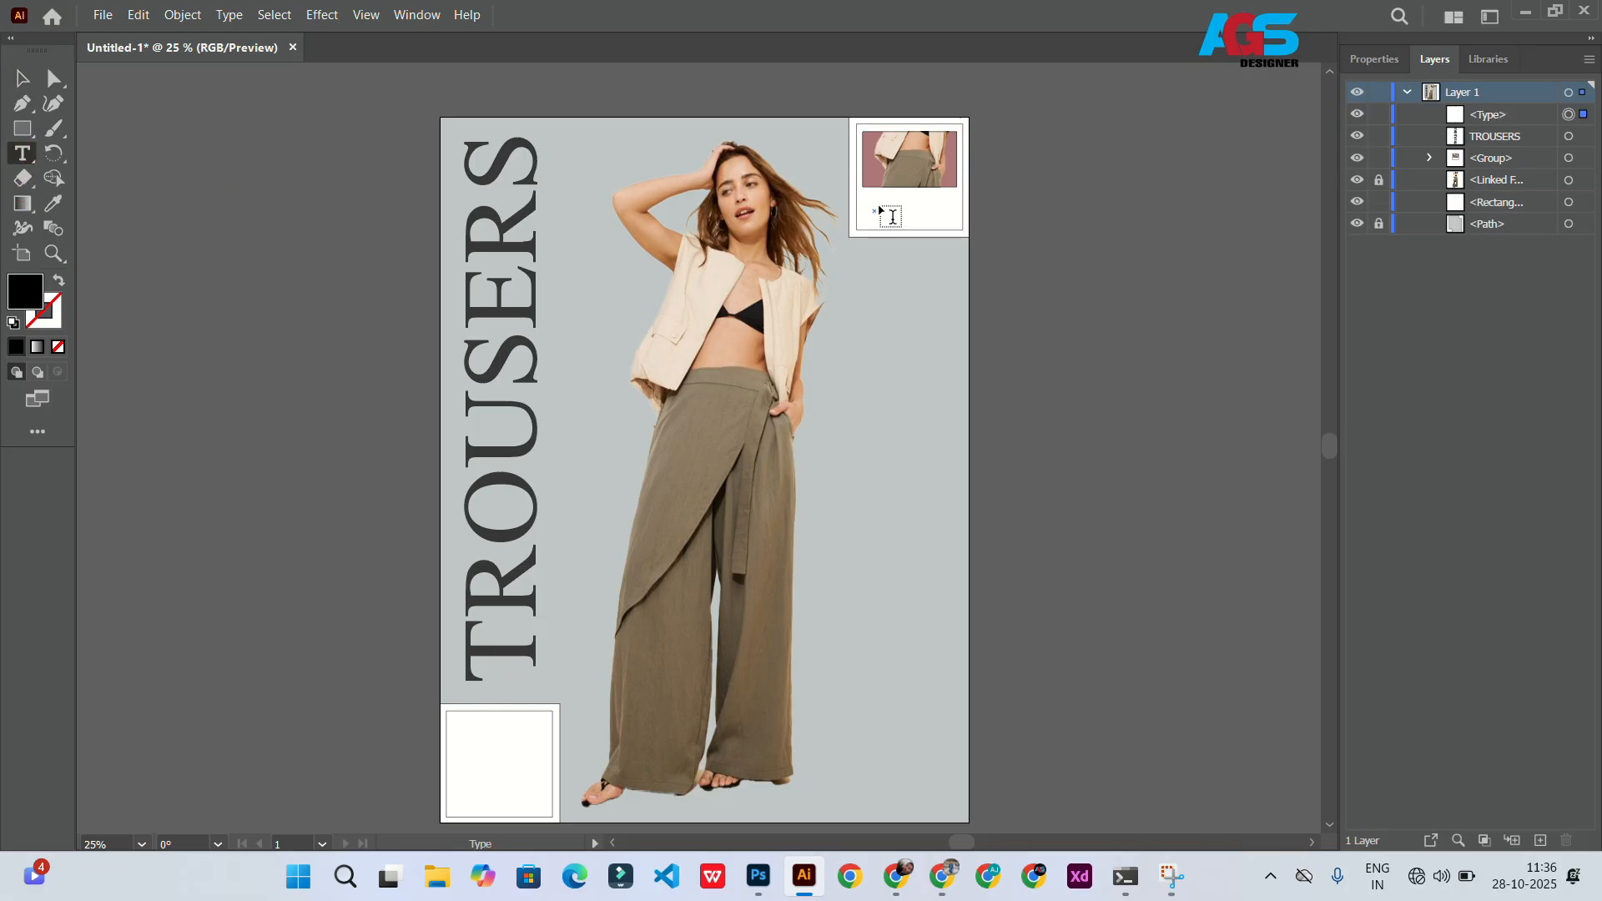
key(ctrl+z)
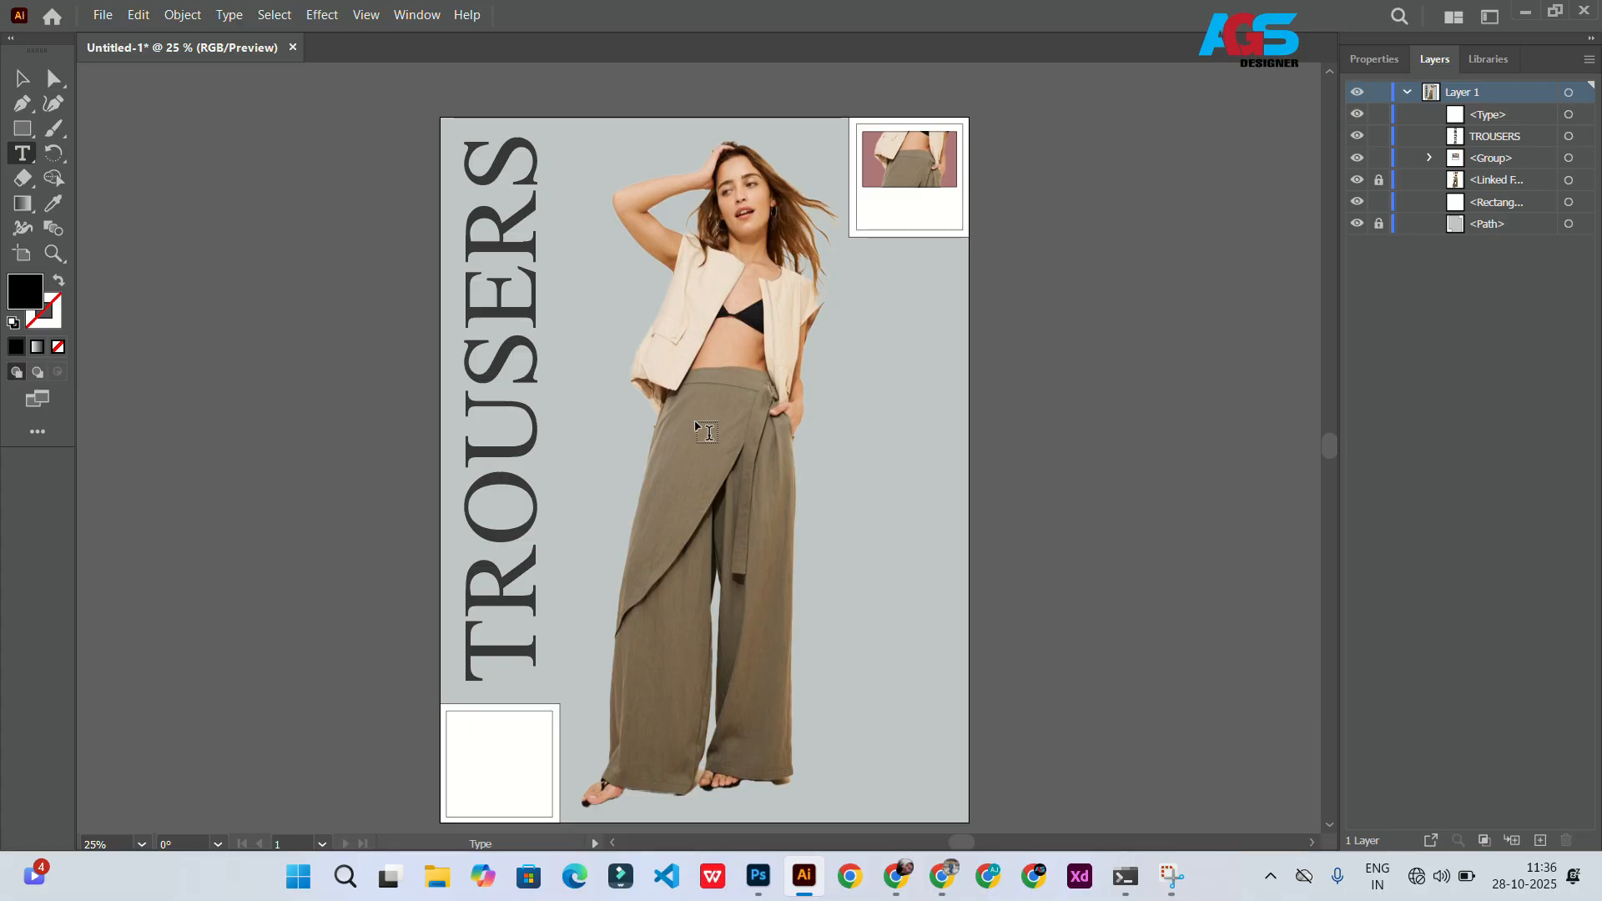
click(863, 405)
text(H)
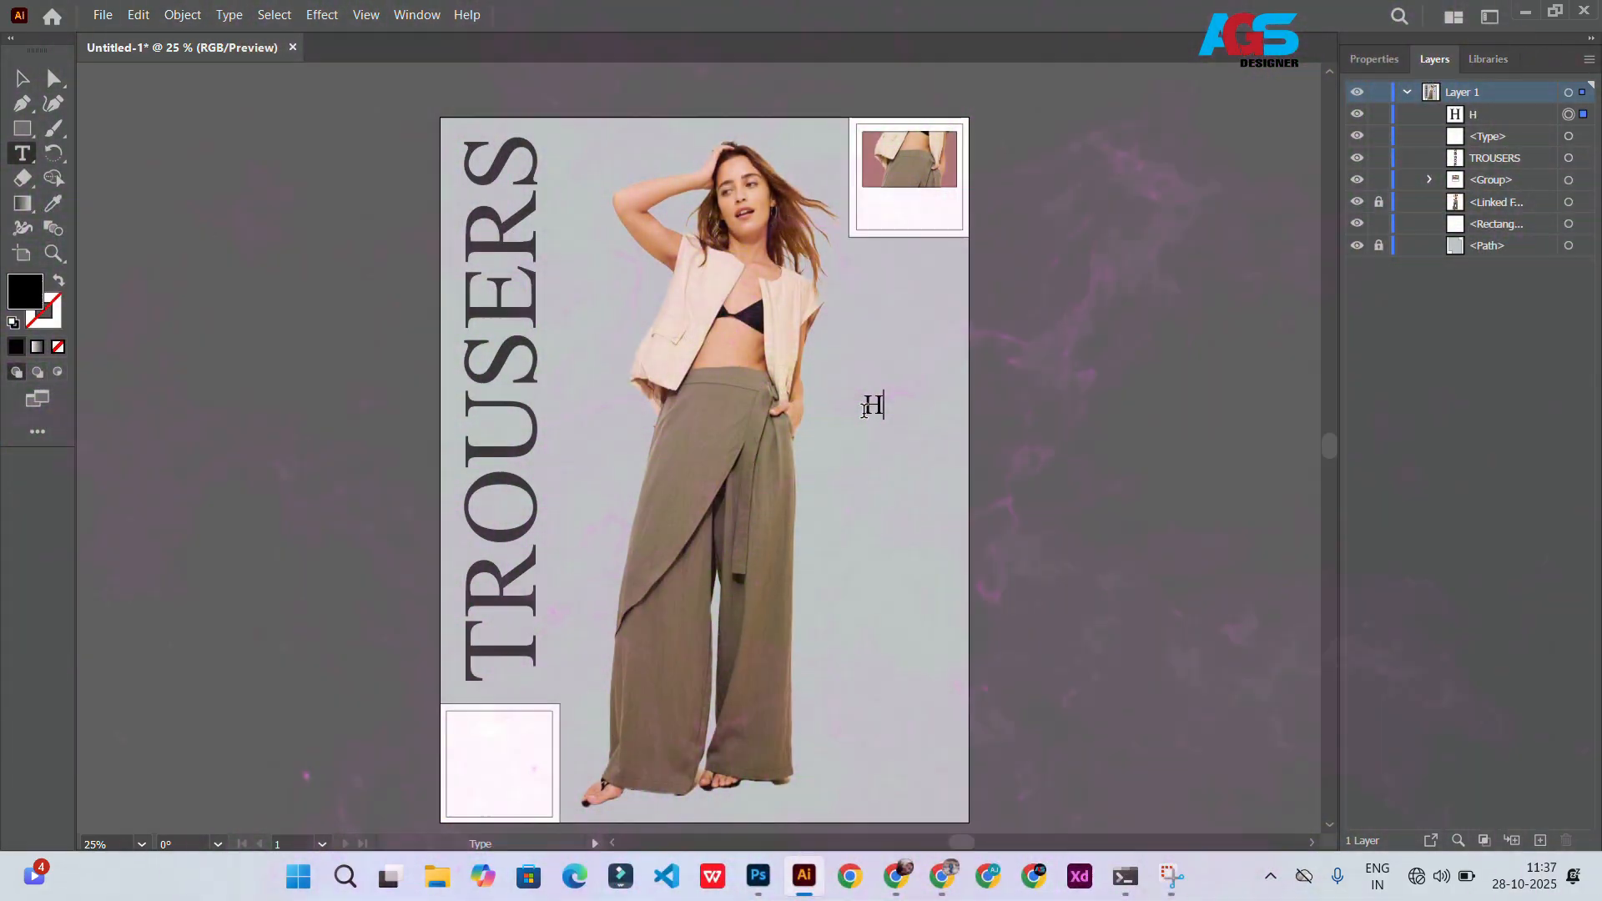
key(BackSpace)
key(BackSpace)
key(BackSpace)
key(Caps_Lock)
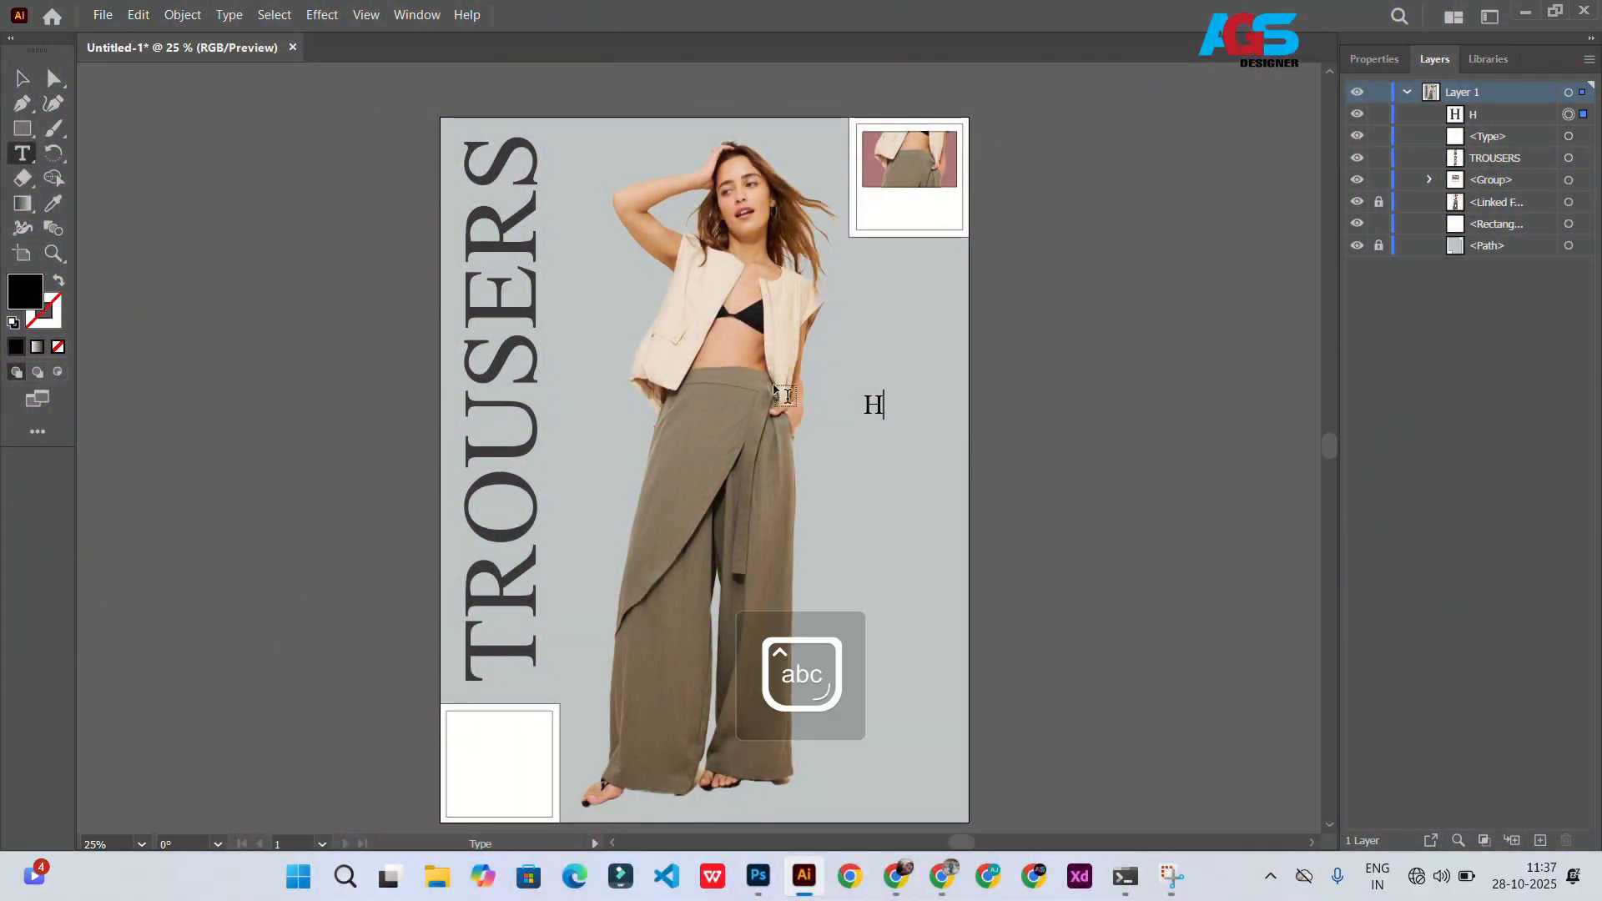
text(igh)
key(Return)
text(waist)
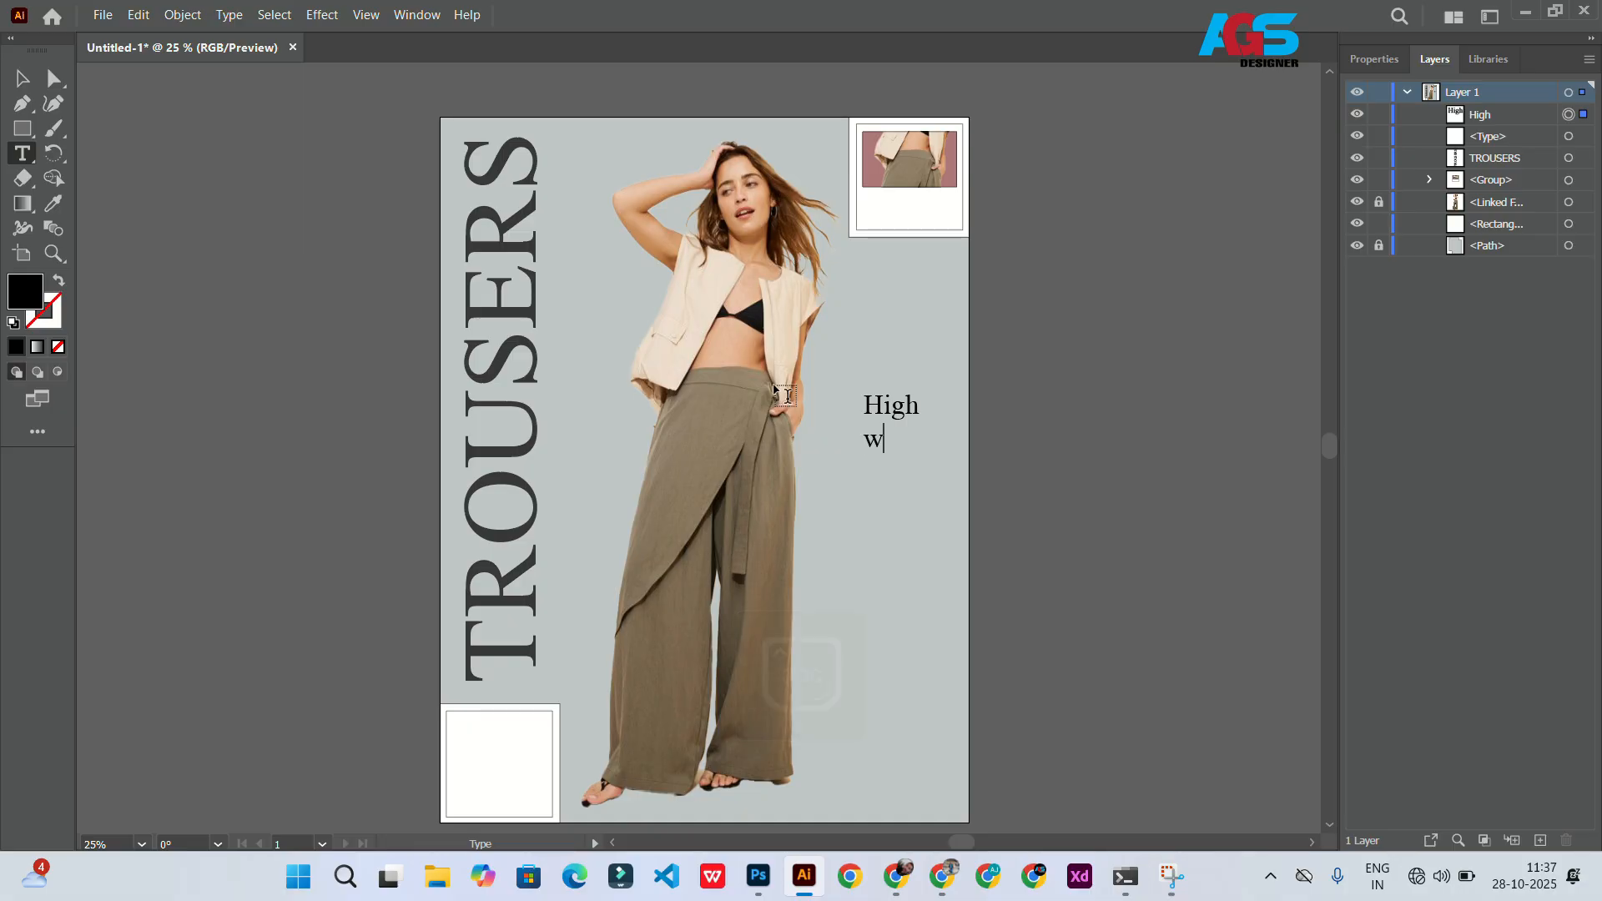
Step: Set the High waist text to Arial and reduce its size to 48 pt
click(1374, 59)
click(1574, 472)
text(Arial)
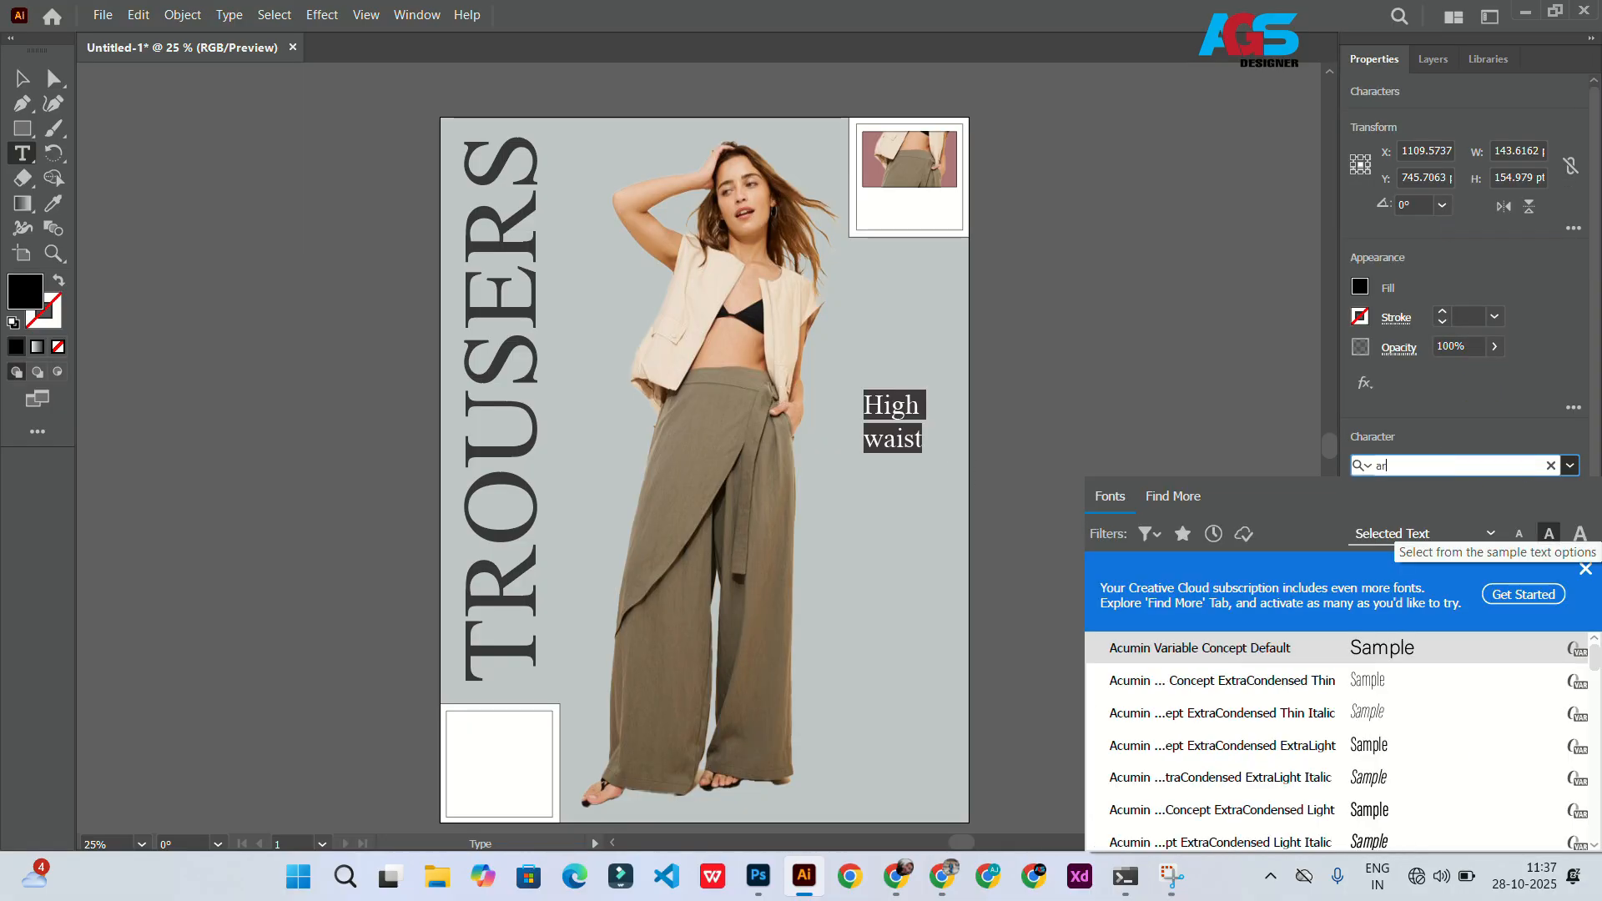
key(Return)
click(1382, 524)
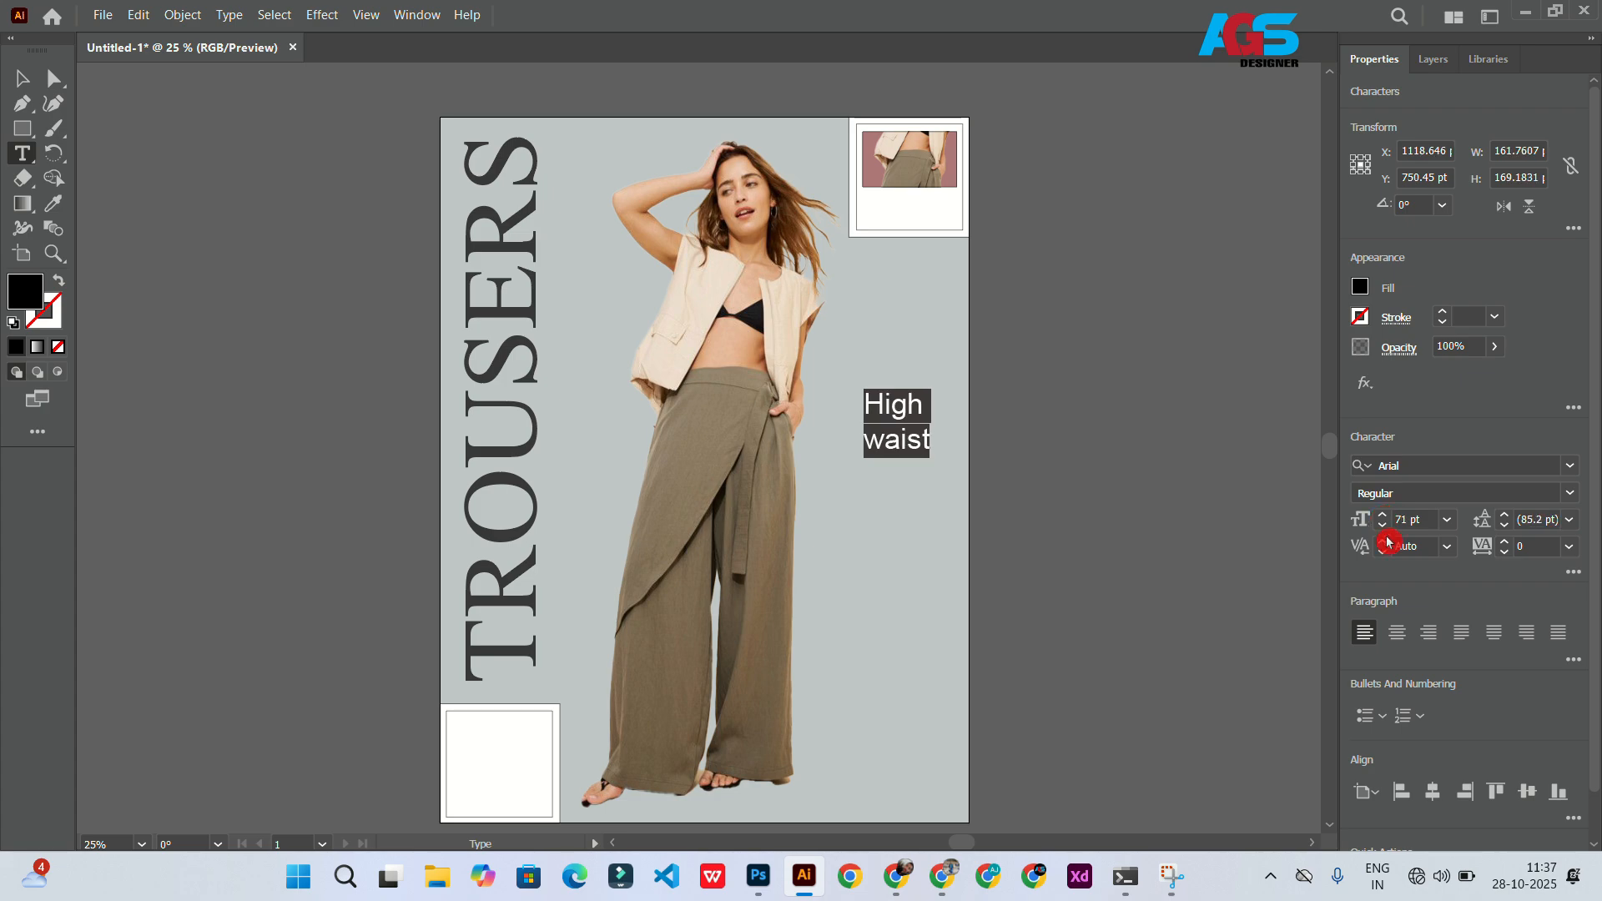
click(1383, 524)
click(1383, 524)
click(851, 431)
click(878, 432)
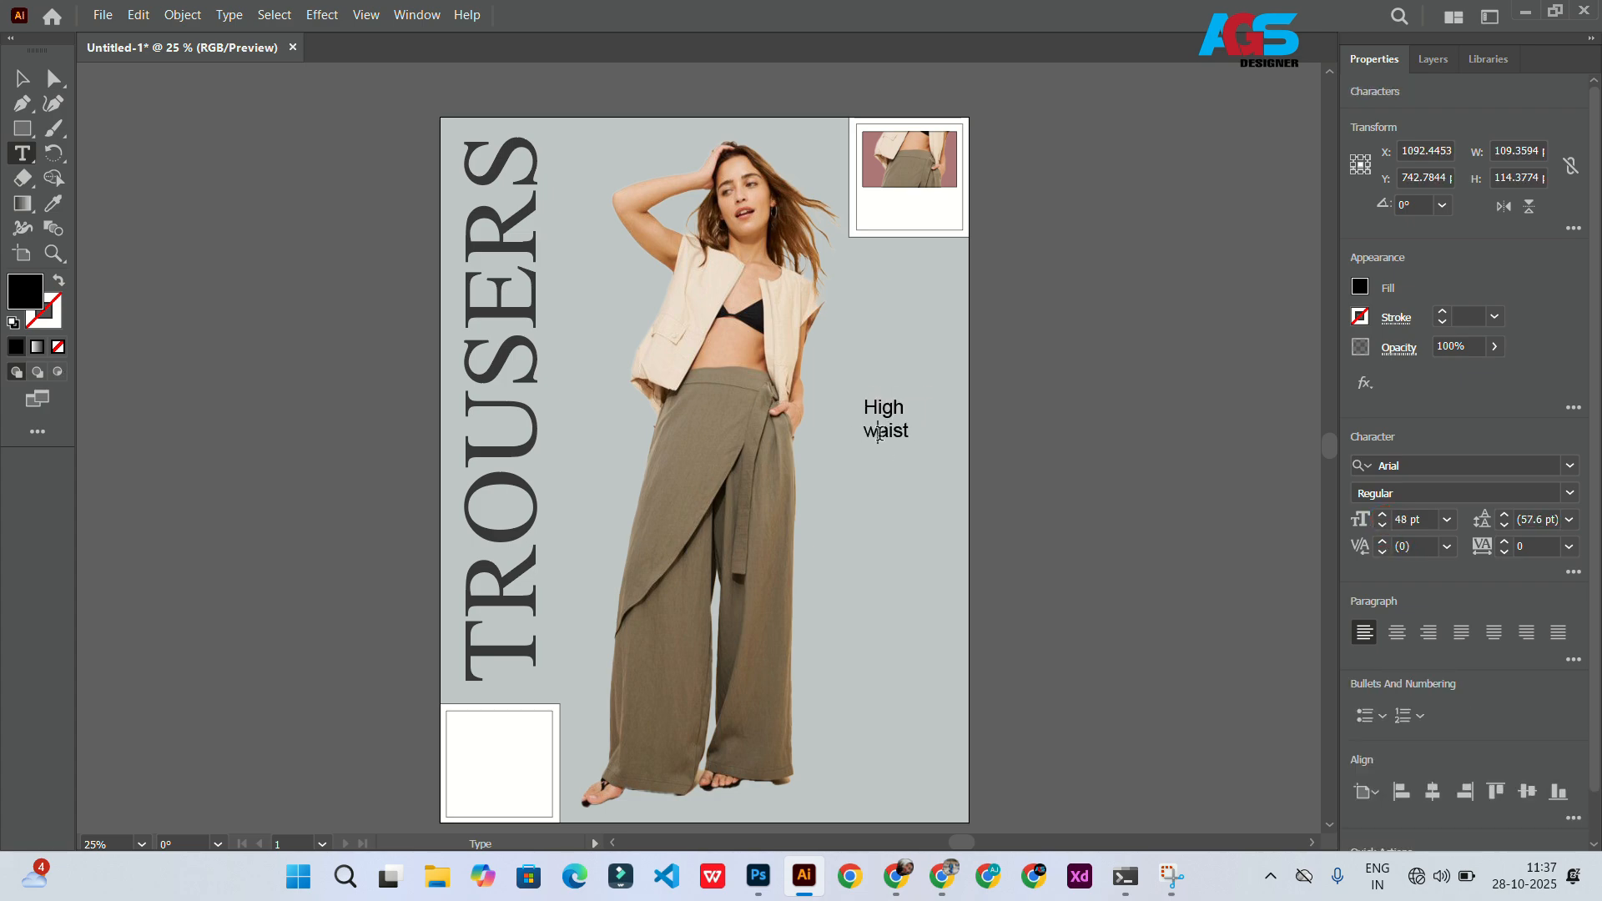
Step: Move the High Waist text into the top-right frame below the detail image, with 45 pt leading and 41 pt size
click(4, 79)
drag(885, 424, 913, 219)
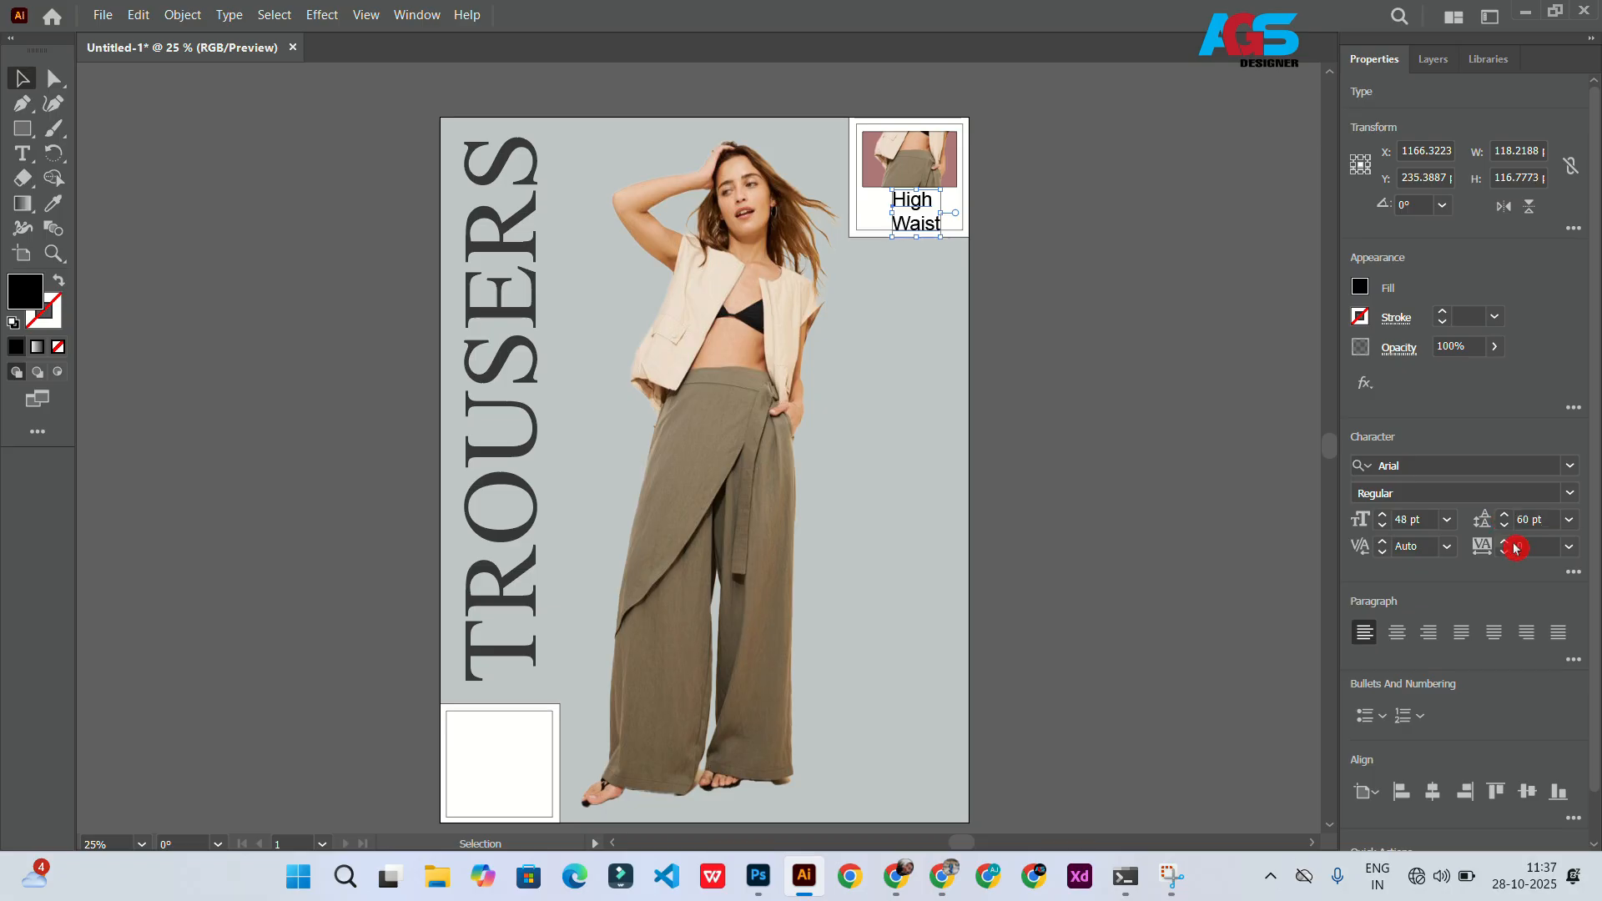
click(1506, 527)
click(1383, 528)
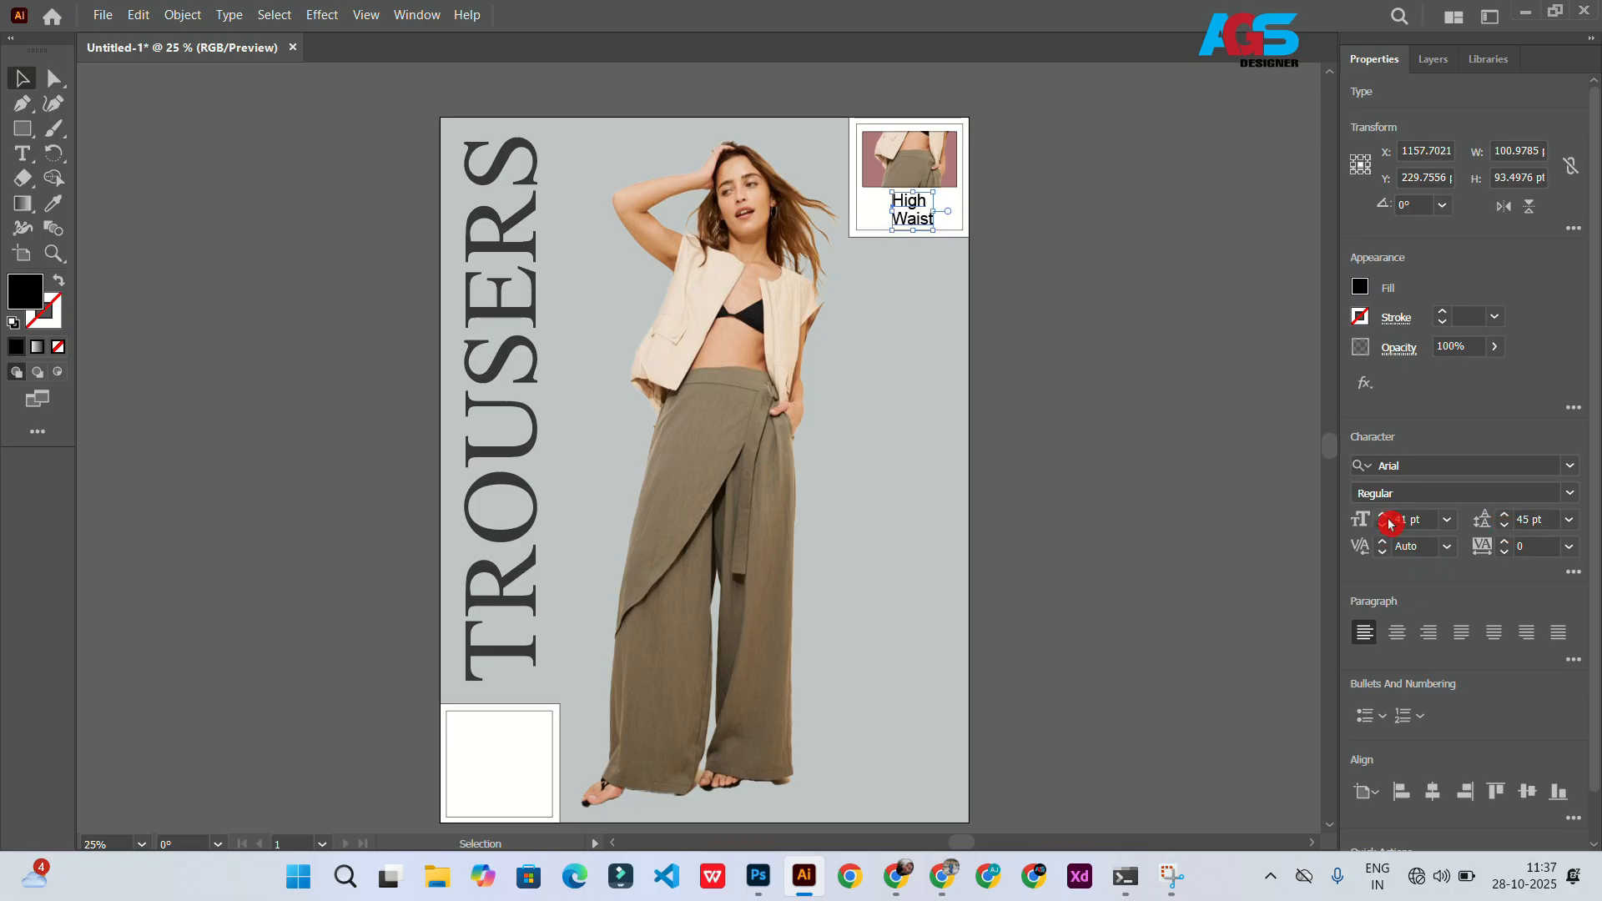
Step: Set the High Waist text to Bold
click(1571, 496)
click(1435, 557)
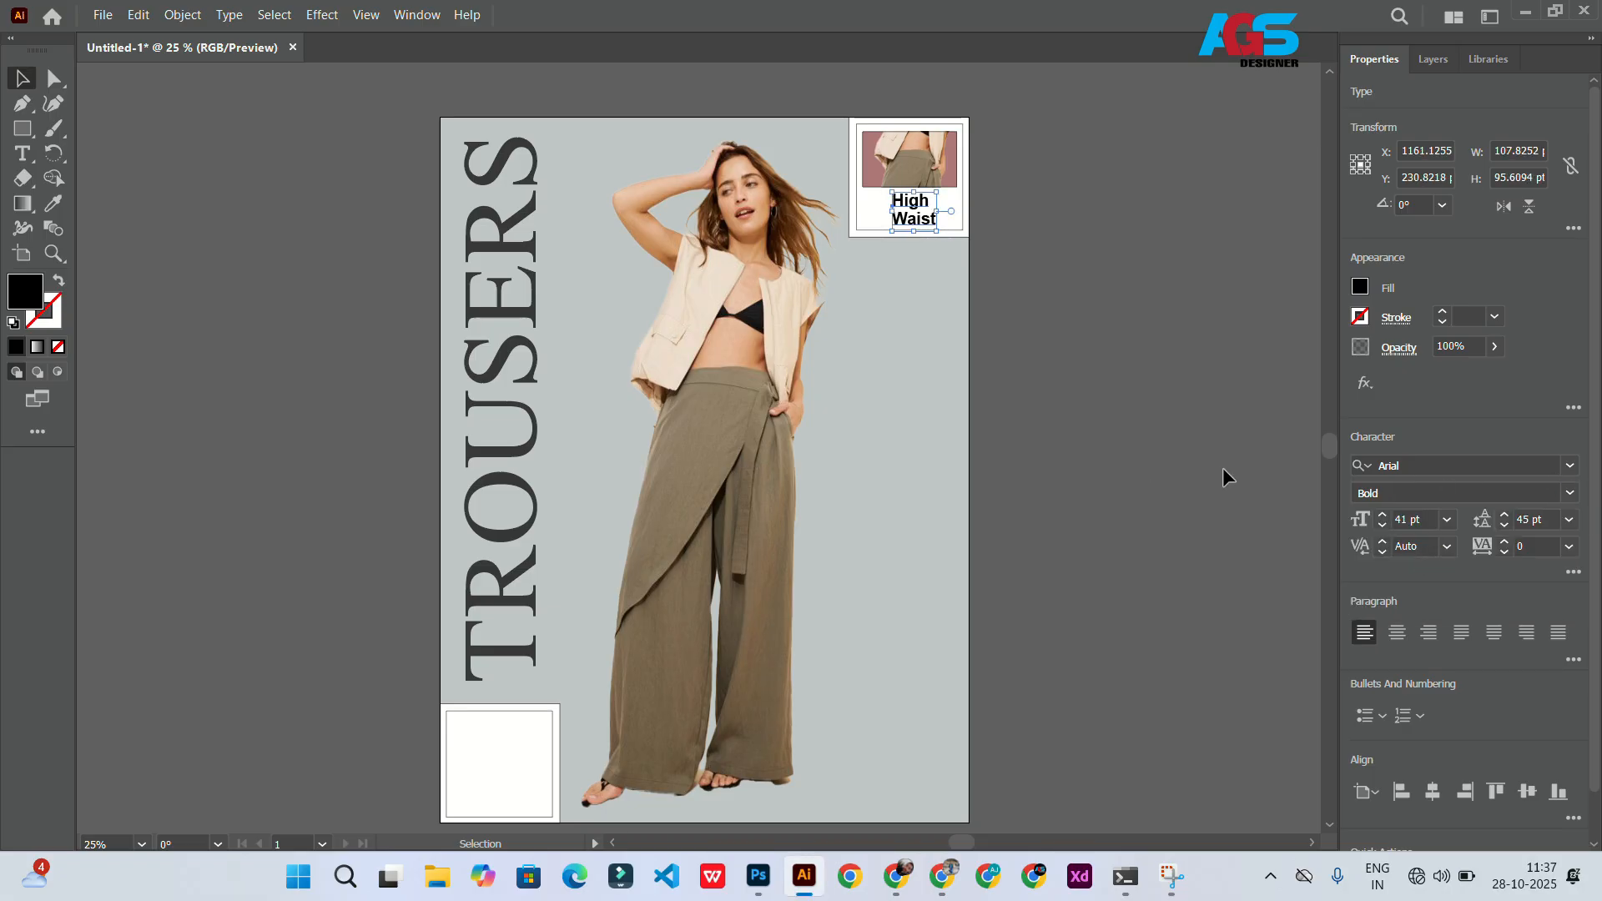
click(1574, 572)
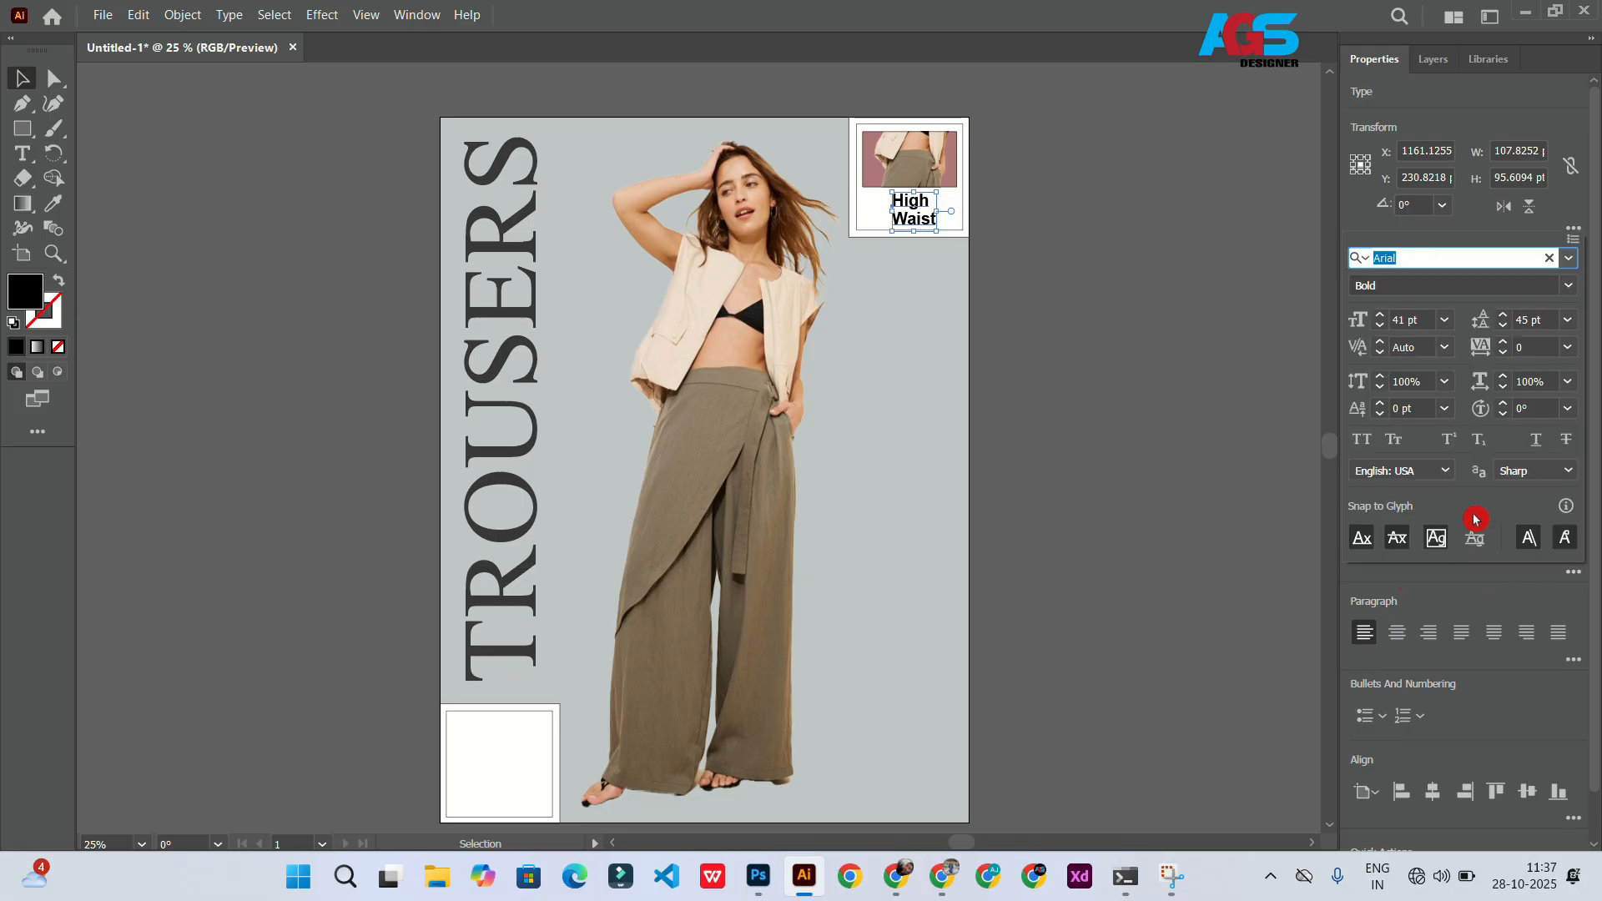
scroll(1504, 381, up, 20)
key(Escape)
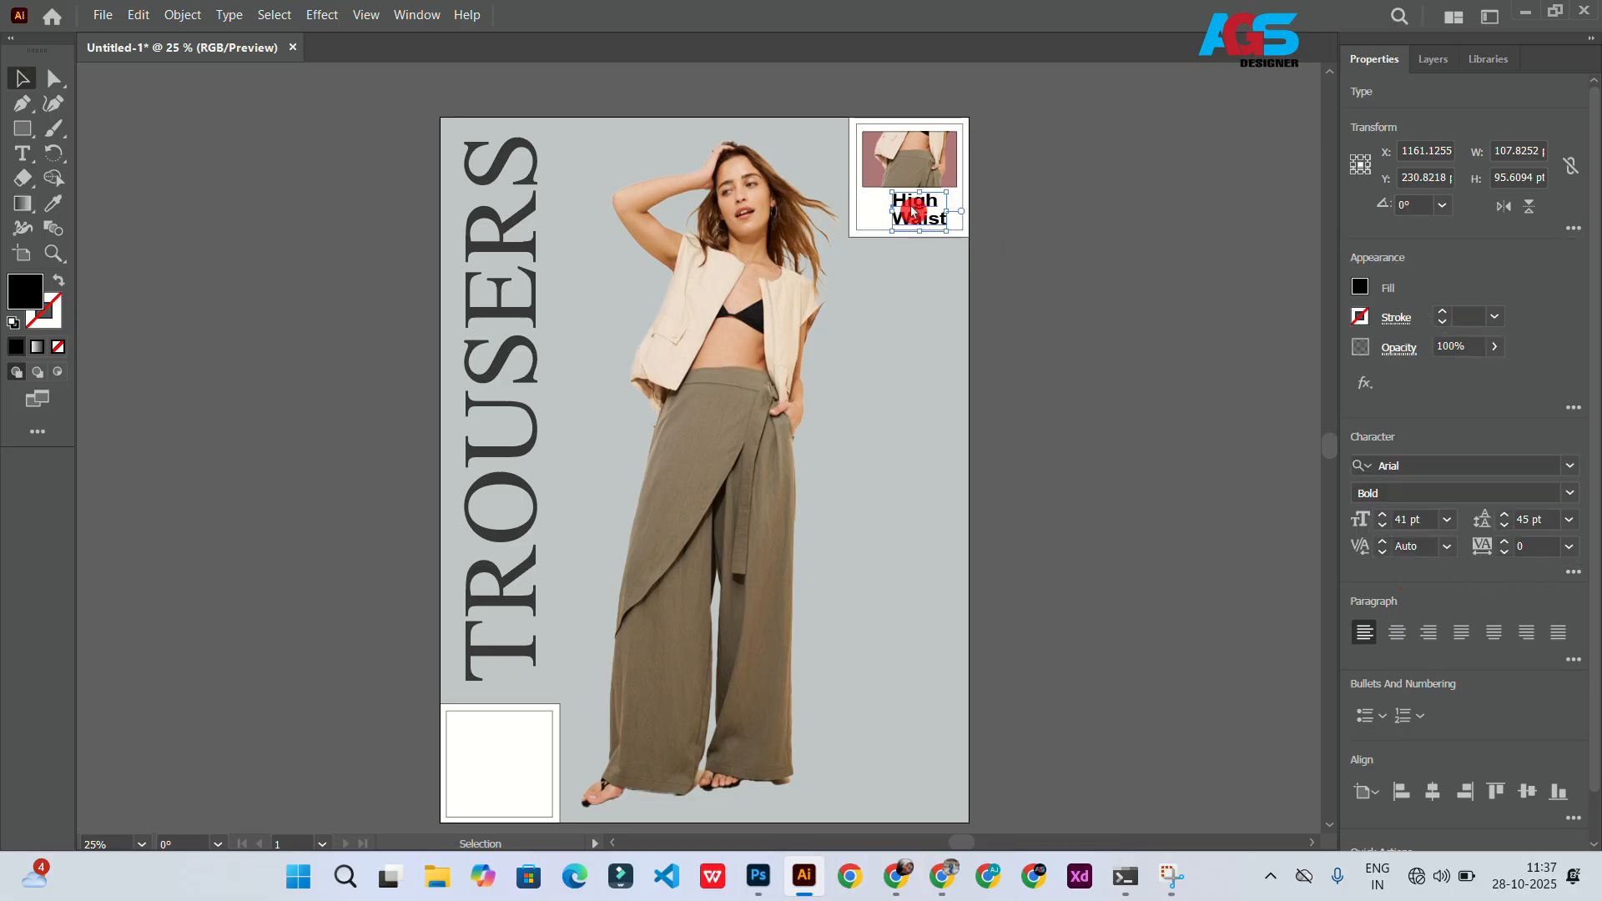
Step: Set the High Waist text to Arial Regular at 35 pt
scroll(929, 209, up, 3)
mouse_move(928, 208)
mouse_down()
mouse_move(910, 210)
mouse_move(922, 207)
mouse_up()
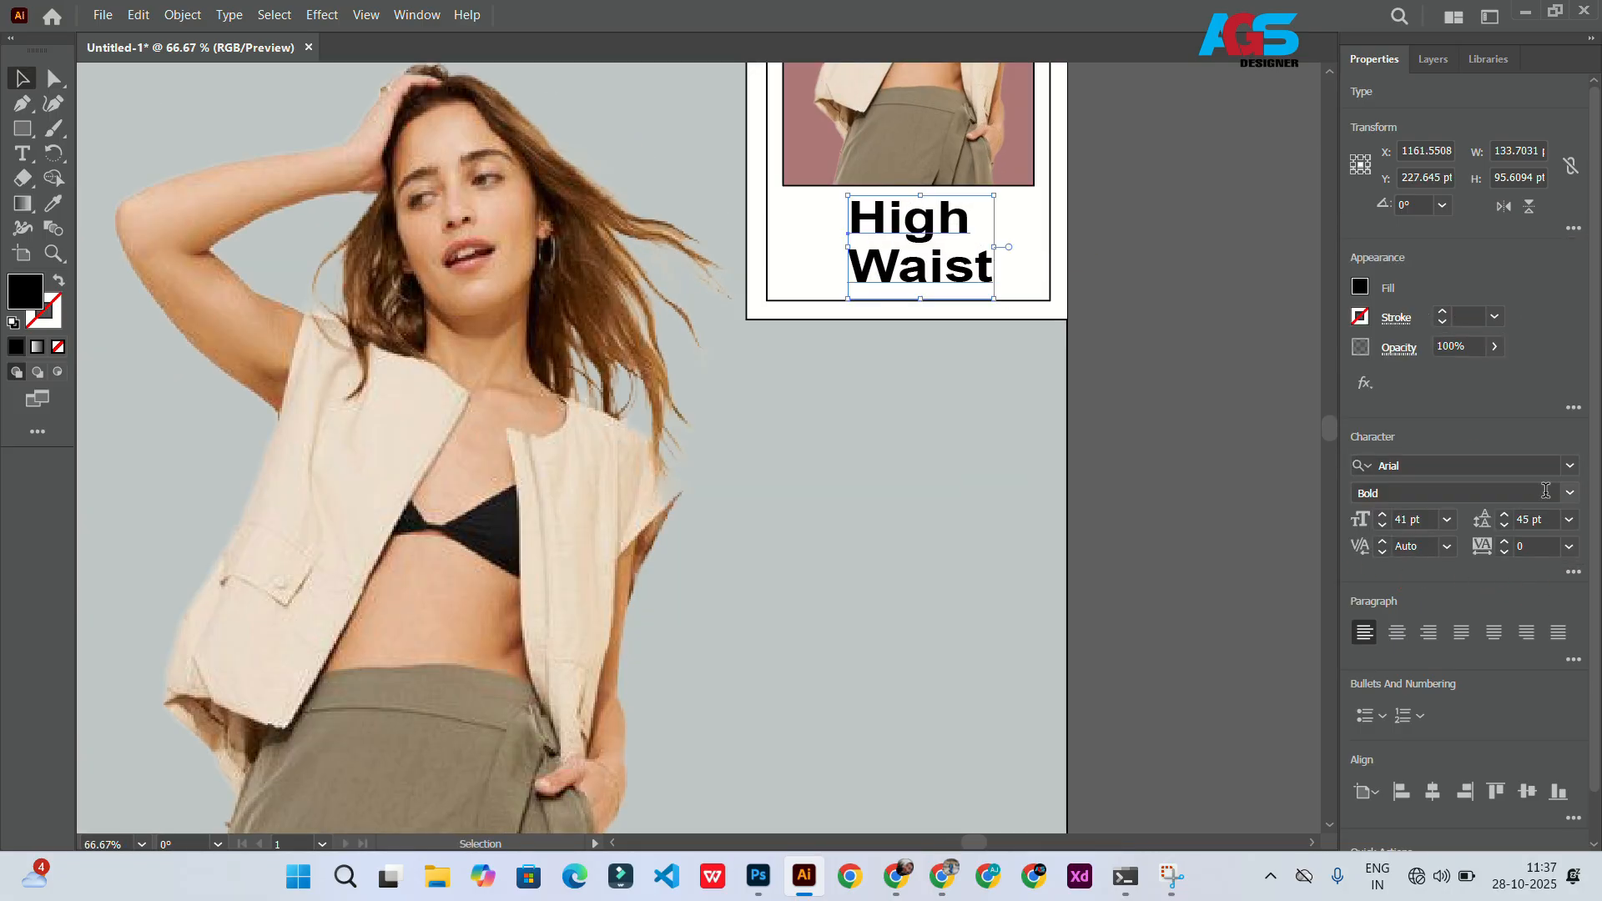
click(1569, 493)
click(1410, 516)
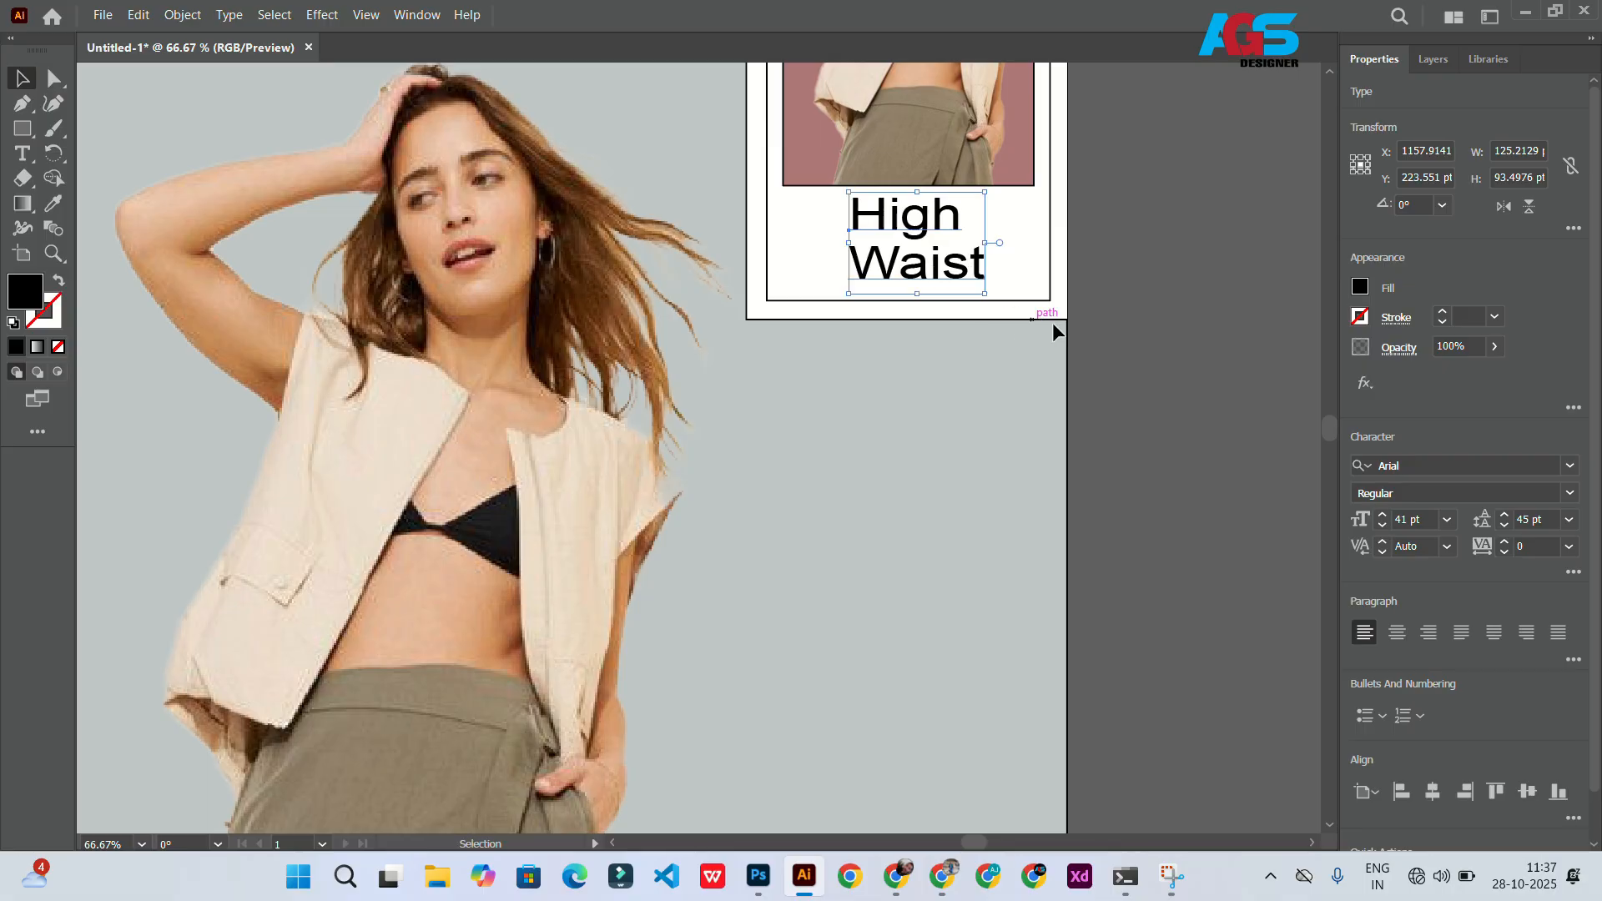
click(1401, 519)
text(35)
key(Return)
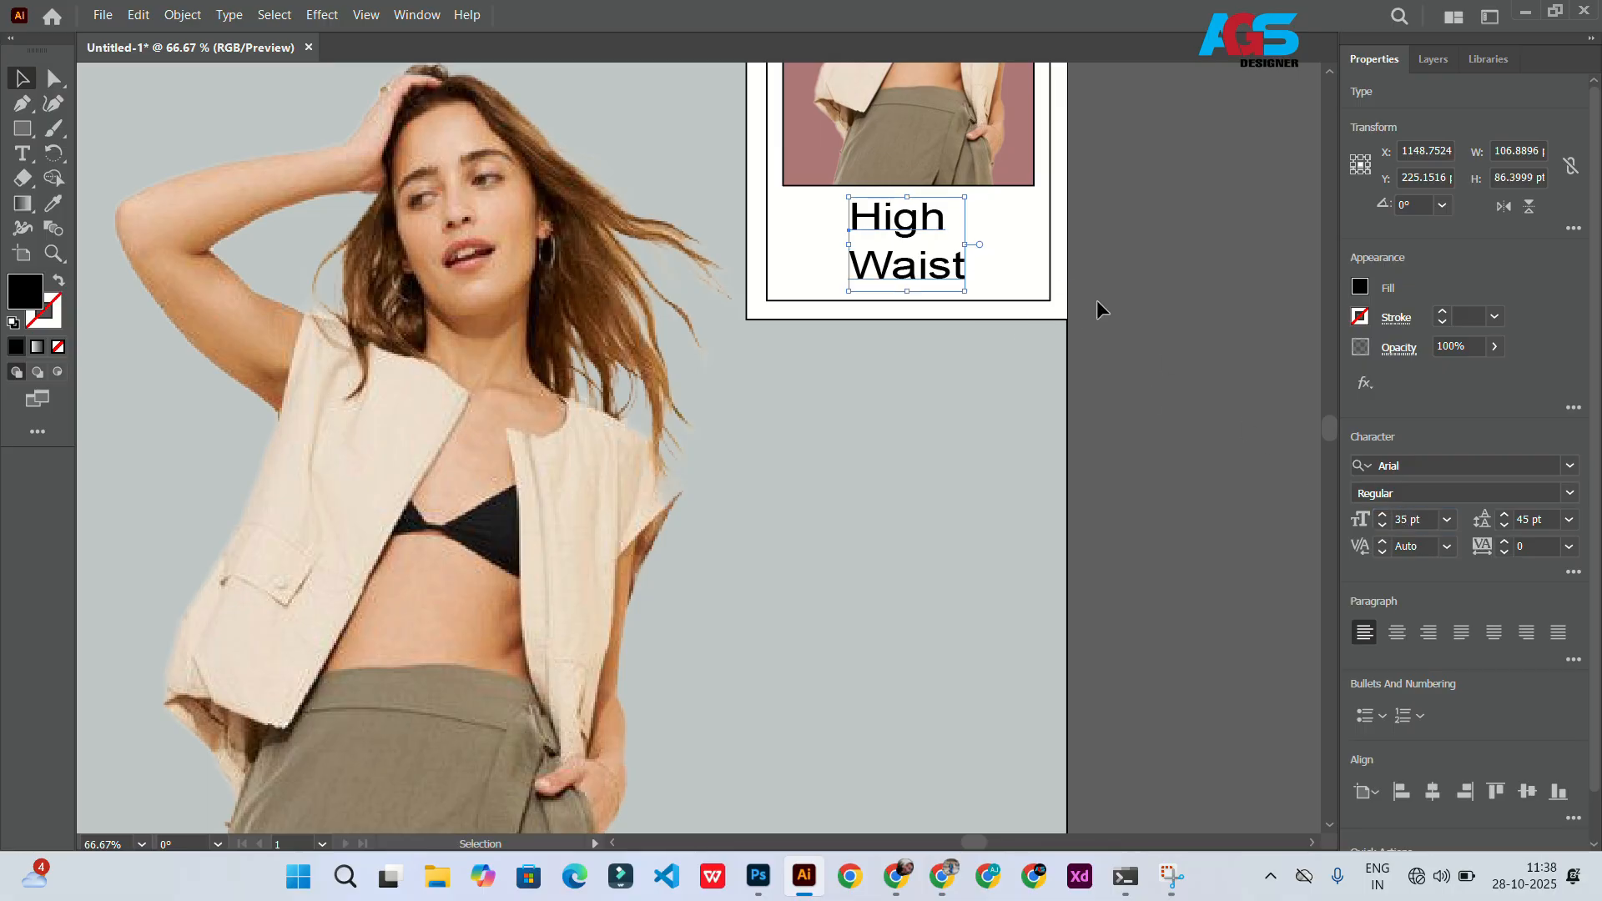
Step: Try adding a stroke to the top-right frame group
click(1096, 299)
scroll(835, 375, right, 1)
scroll(617, 417, down, 4)
scroll(489, 422, up, 2)
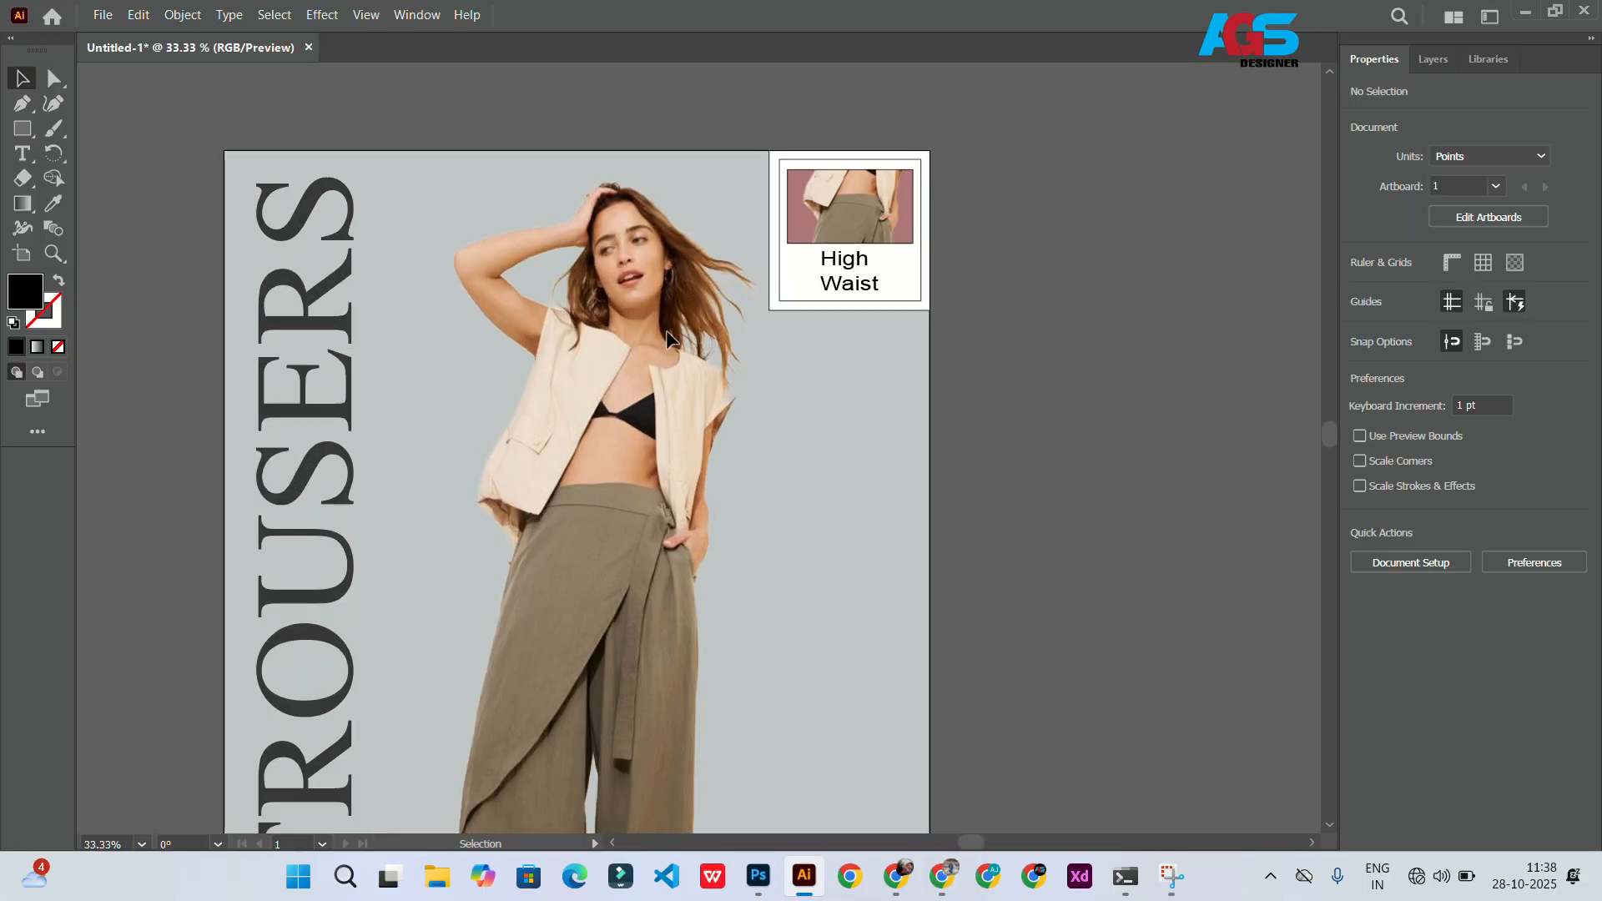
click(816, 257)
click(1442, 322)
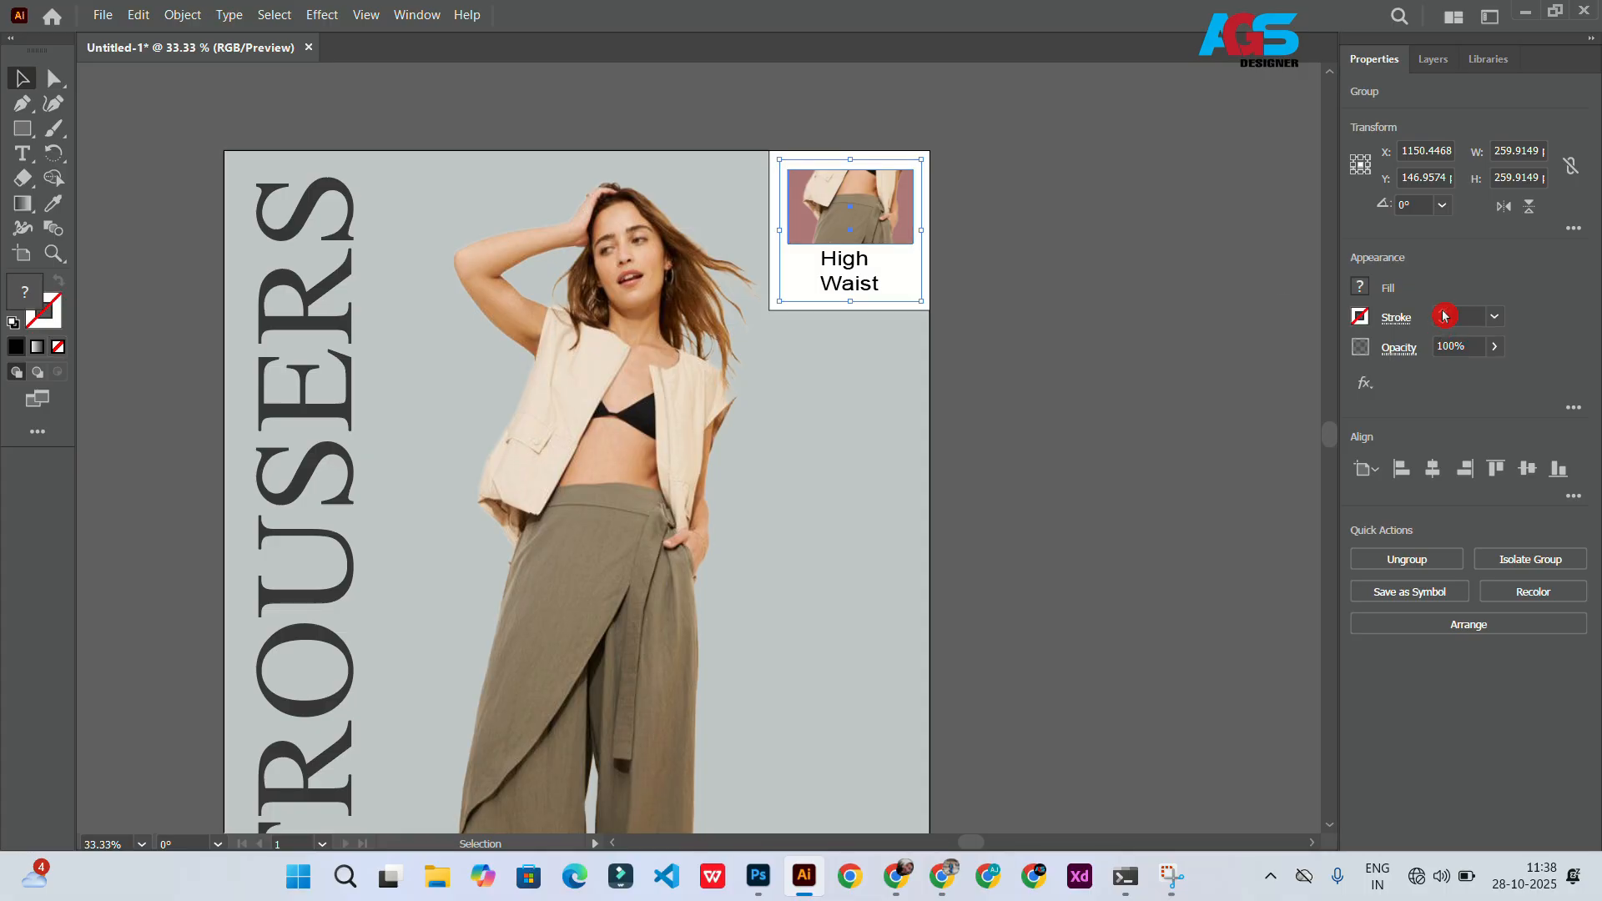
click(1444, 316)
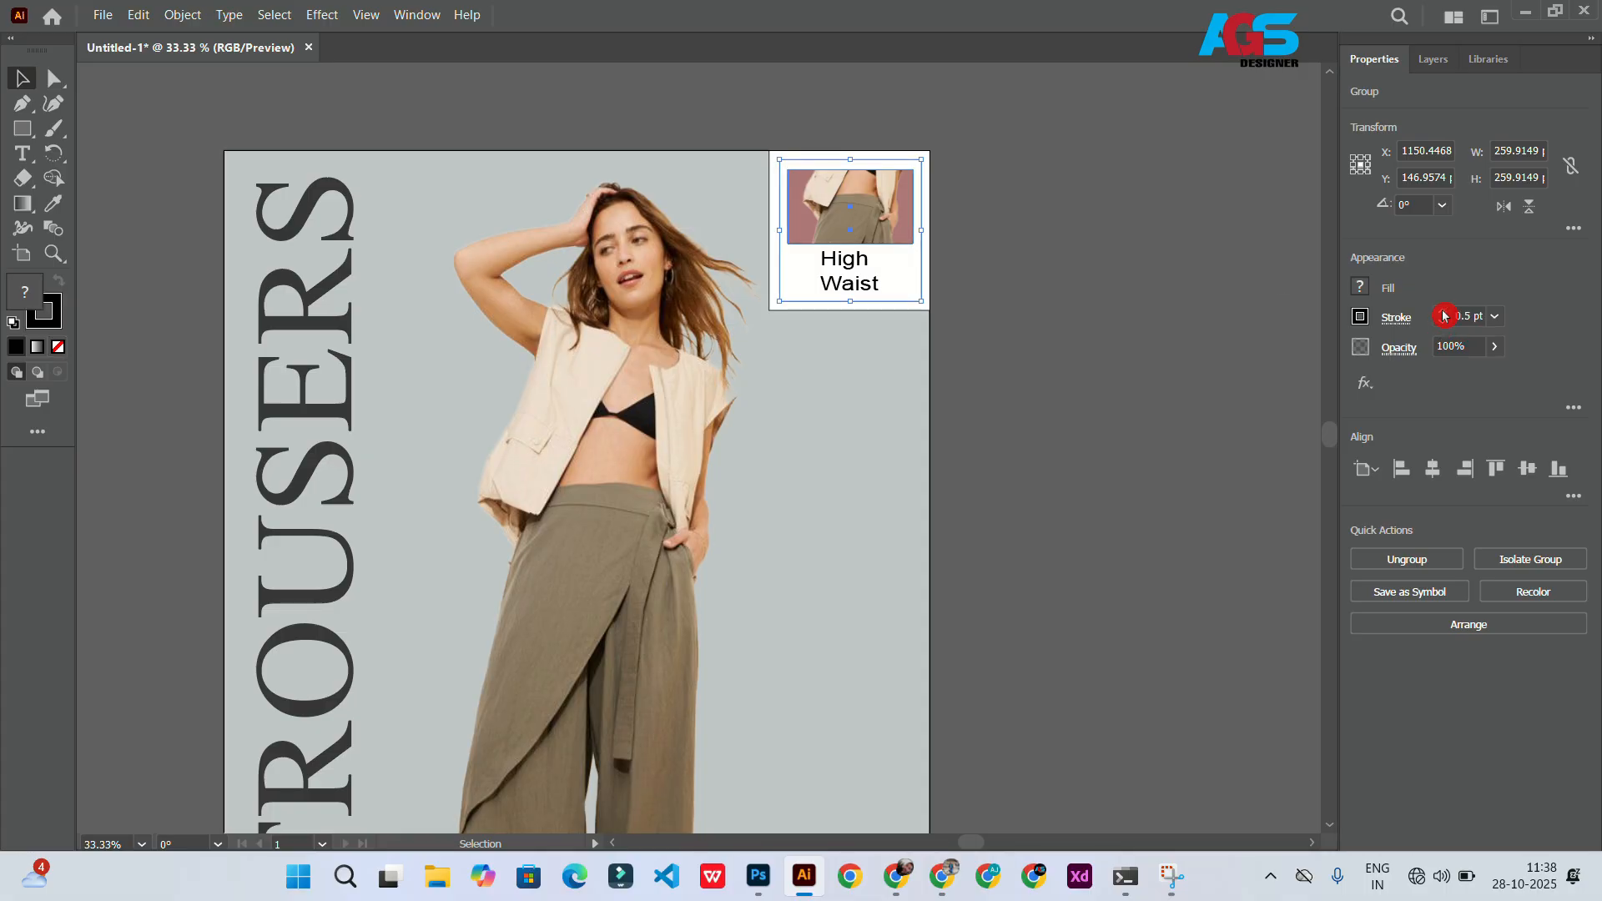
click(1442, 322)
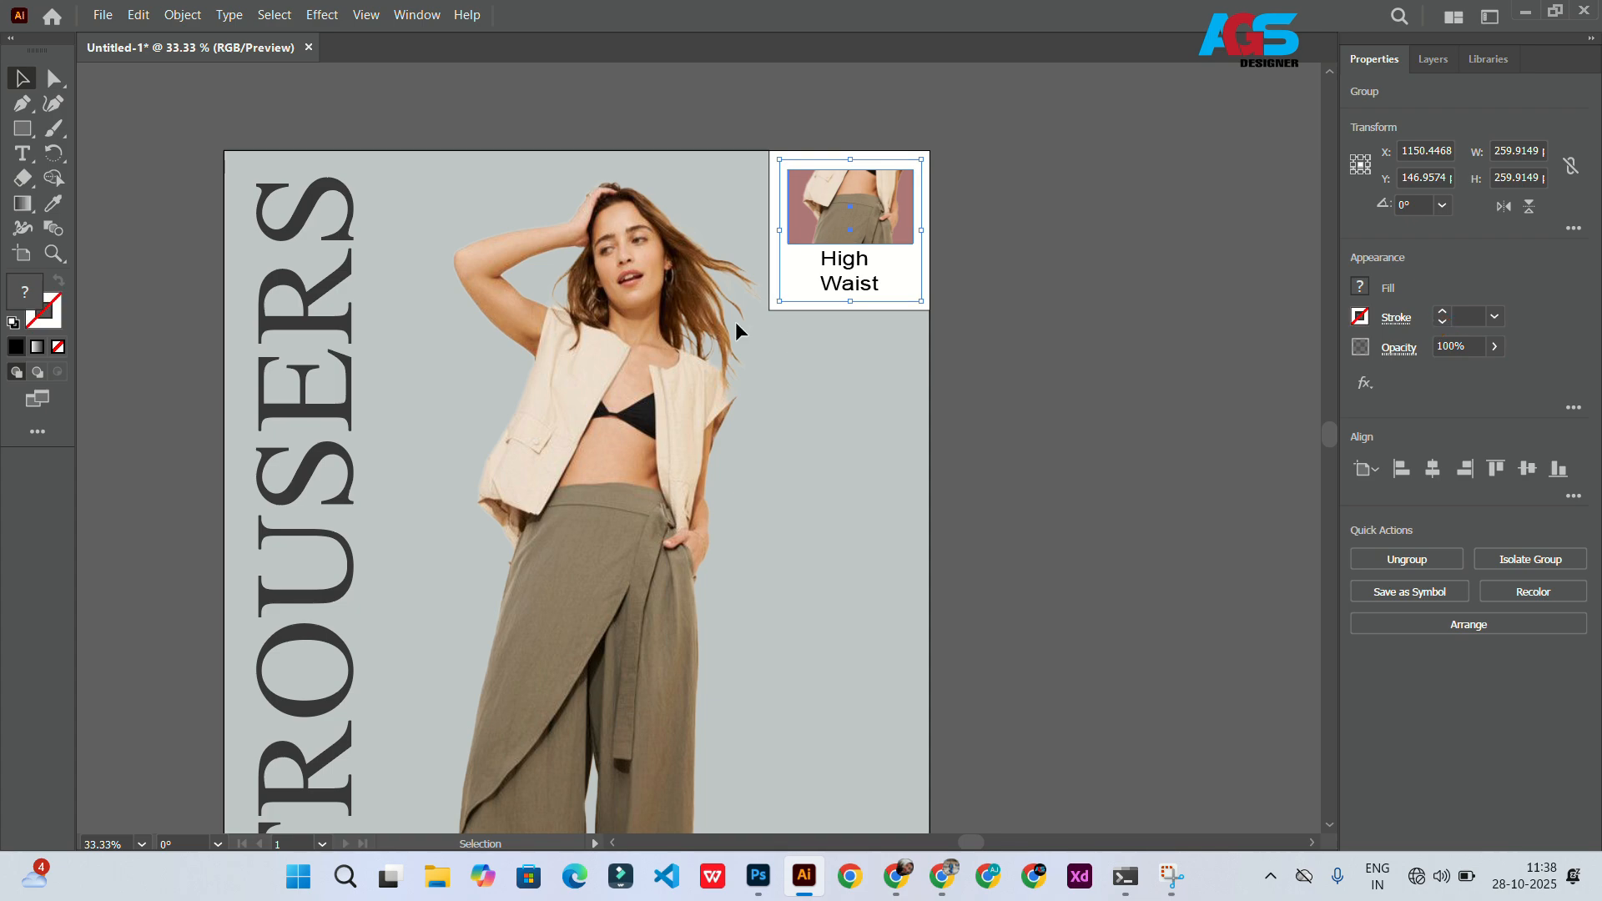
Step: Ungroup the top-right frame group
right_click(790, 297)
click(859, 595)
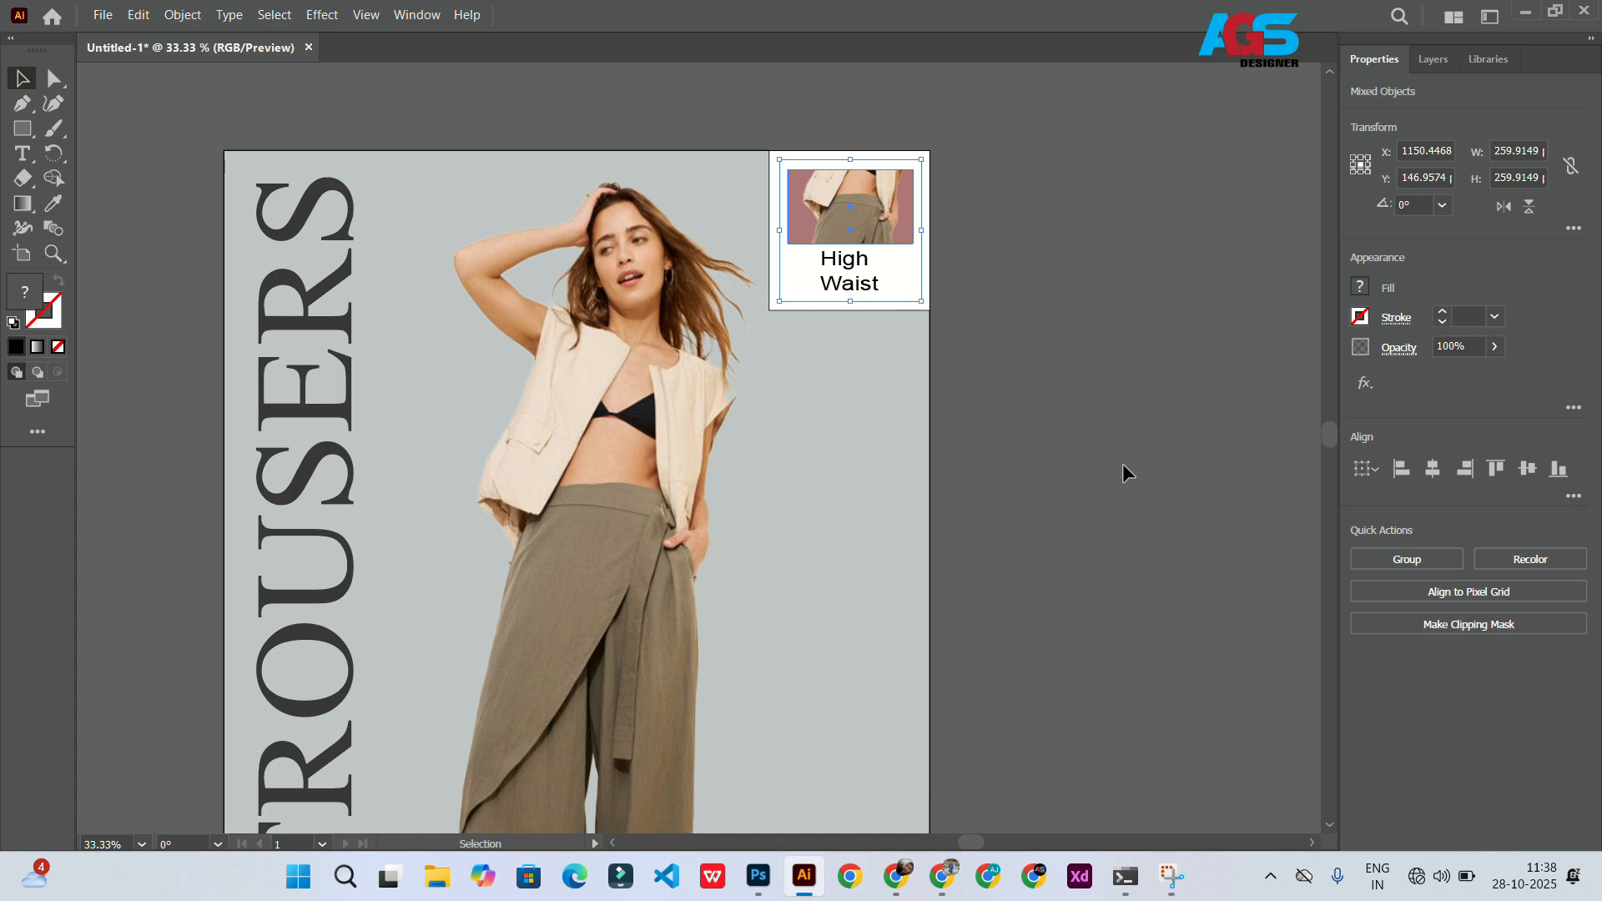
click(1123, 472)
scroll(839, 305, left, 2)
scroll(839, 311, up, 5)
click(801, 309)
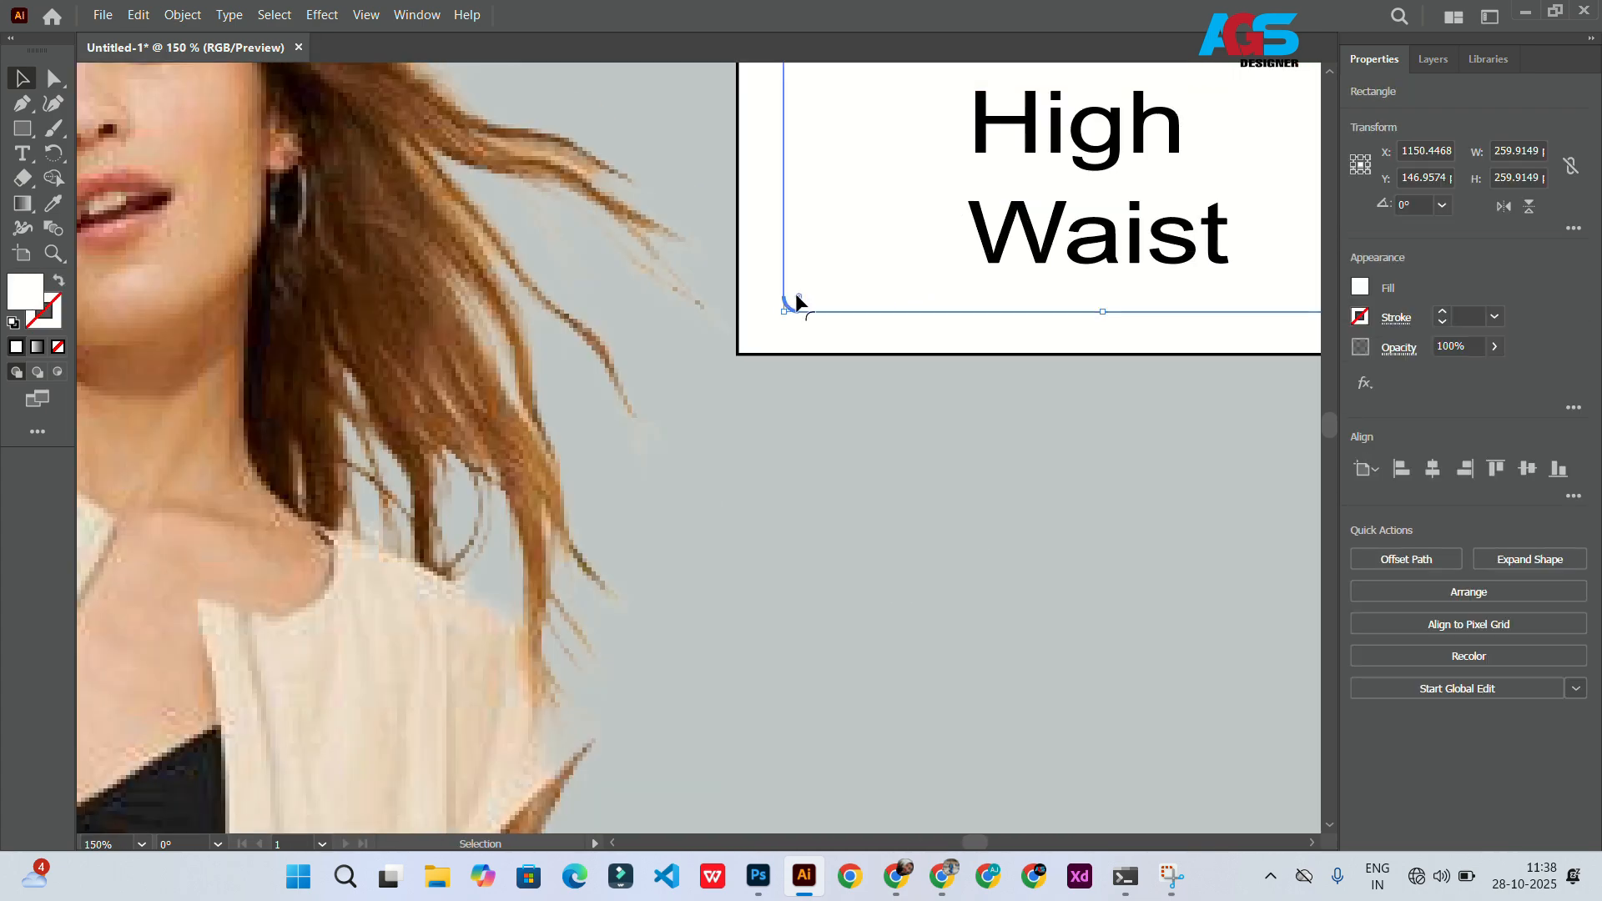
scroll(771, 337, down, 5)
click(177, 302)
Step: Draw a rectangle covering the whole artboard and move it to the bottom of the layer stack
click(17, 134)
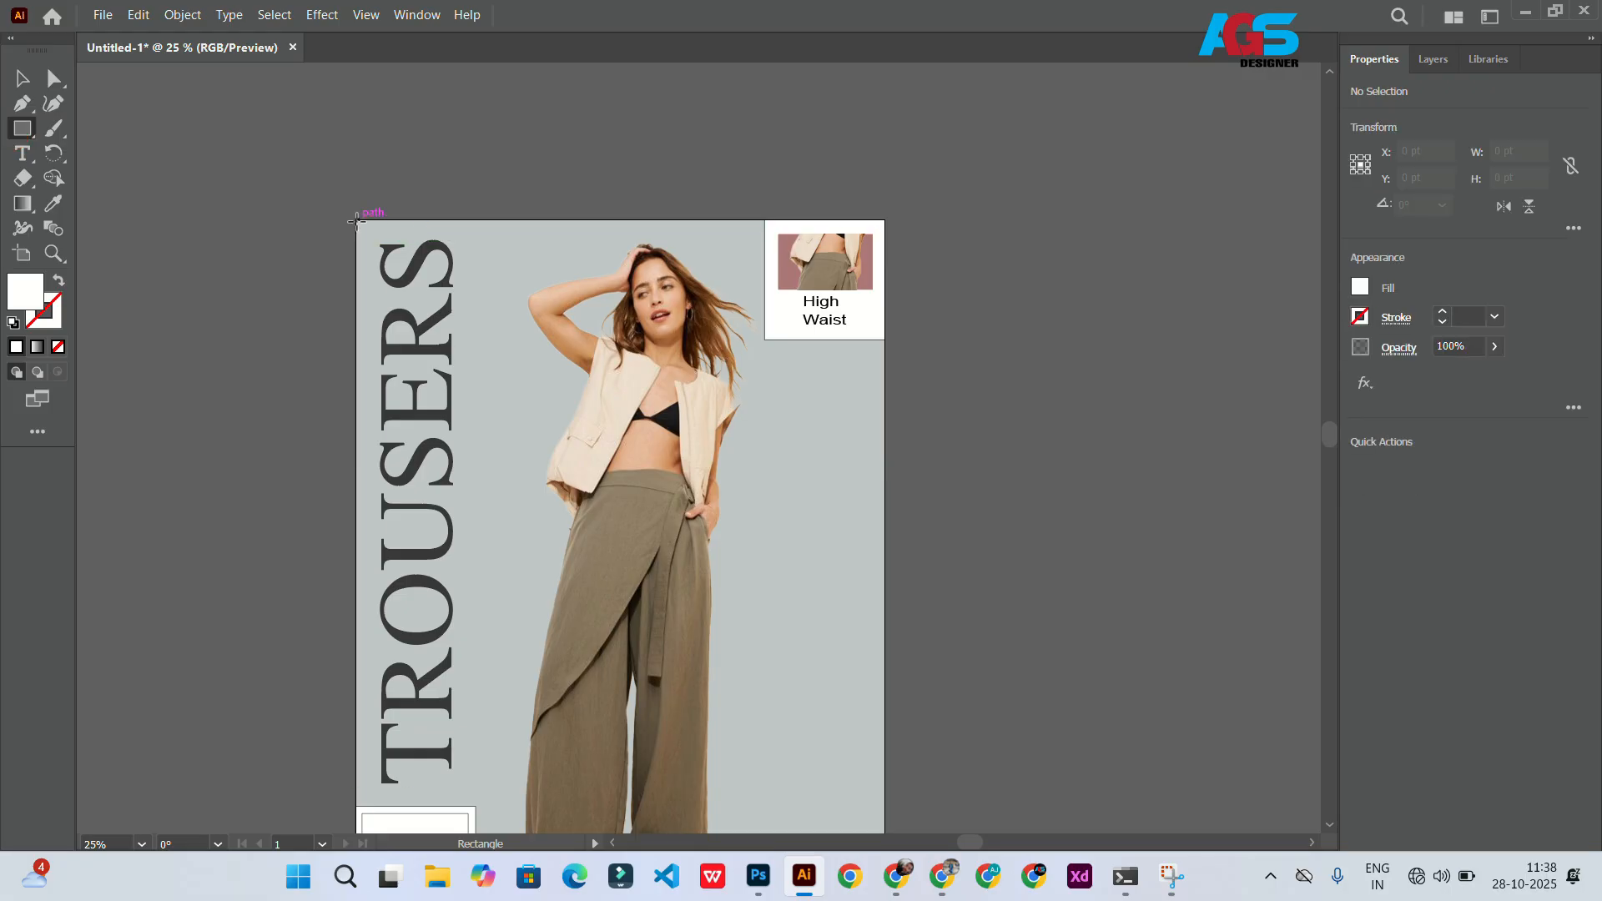
drag(357, 220, 883, 762)
click(1434, 59)
drag(1508, 114, 1511, 321)
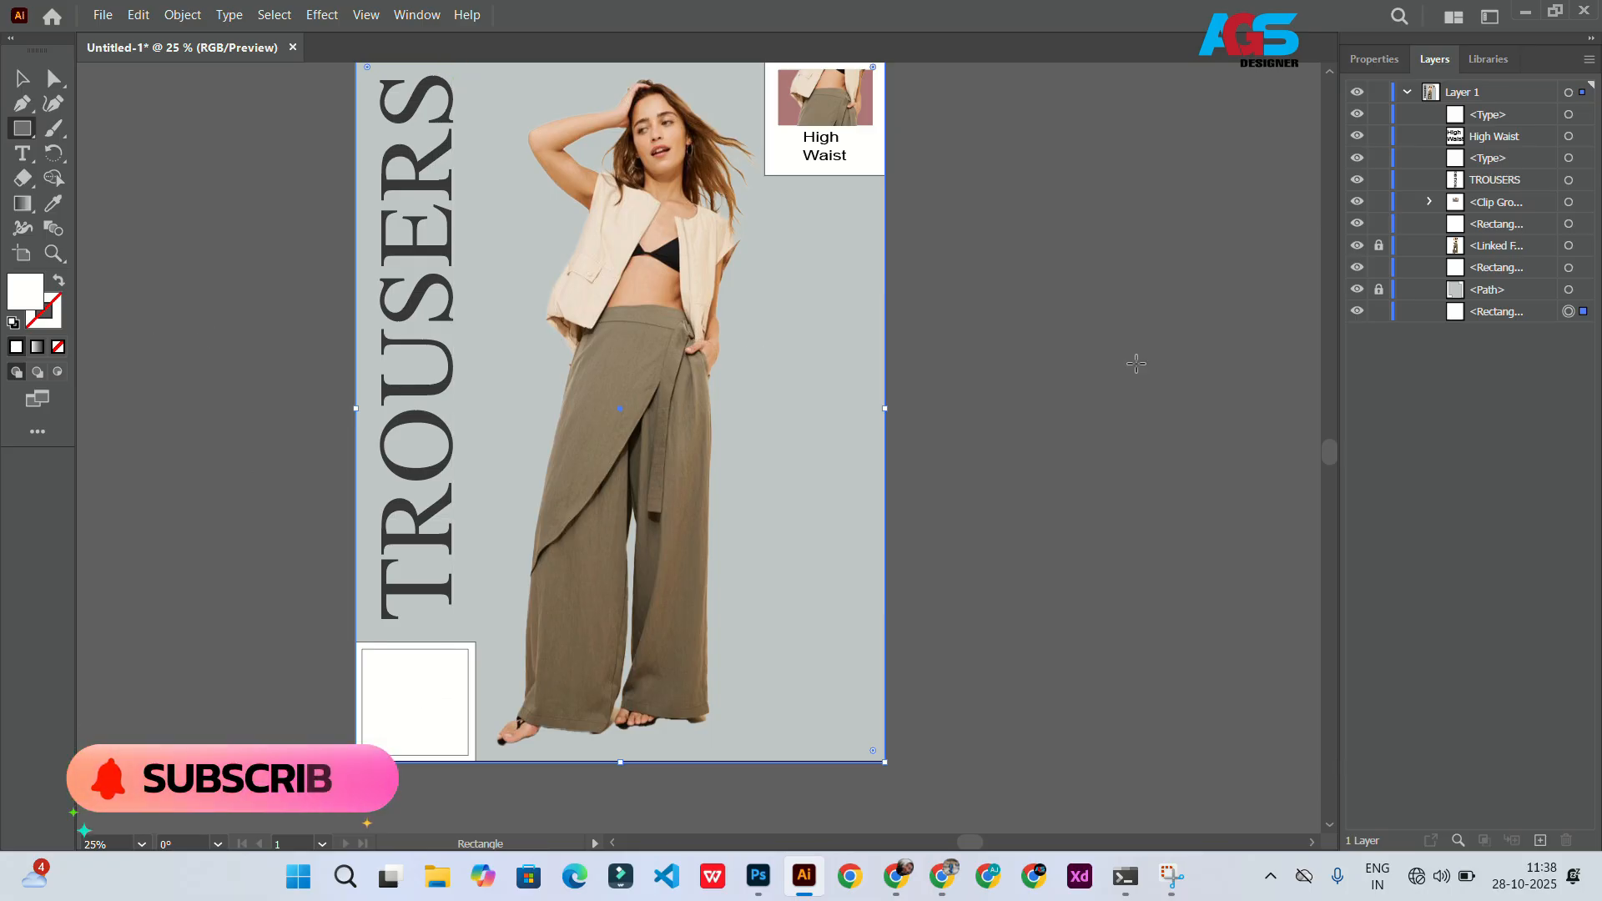
Step: Fill the new full-artboard rectangle with a mid grey
click(13, 290)
double_click(18, 292)
mouse_move(1082, 541)
mouse_down()
mouse_move(1070, 557)
mouse_move(1059, 499)
mouse_move(1080, 458)
mouse_move(1066, 509)
mouse_up()
click(1557, 395)
Step: Inspect the background path and the new rectangle in the layer list
scroll(697, 541, up, 2)
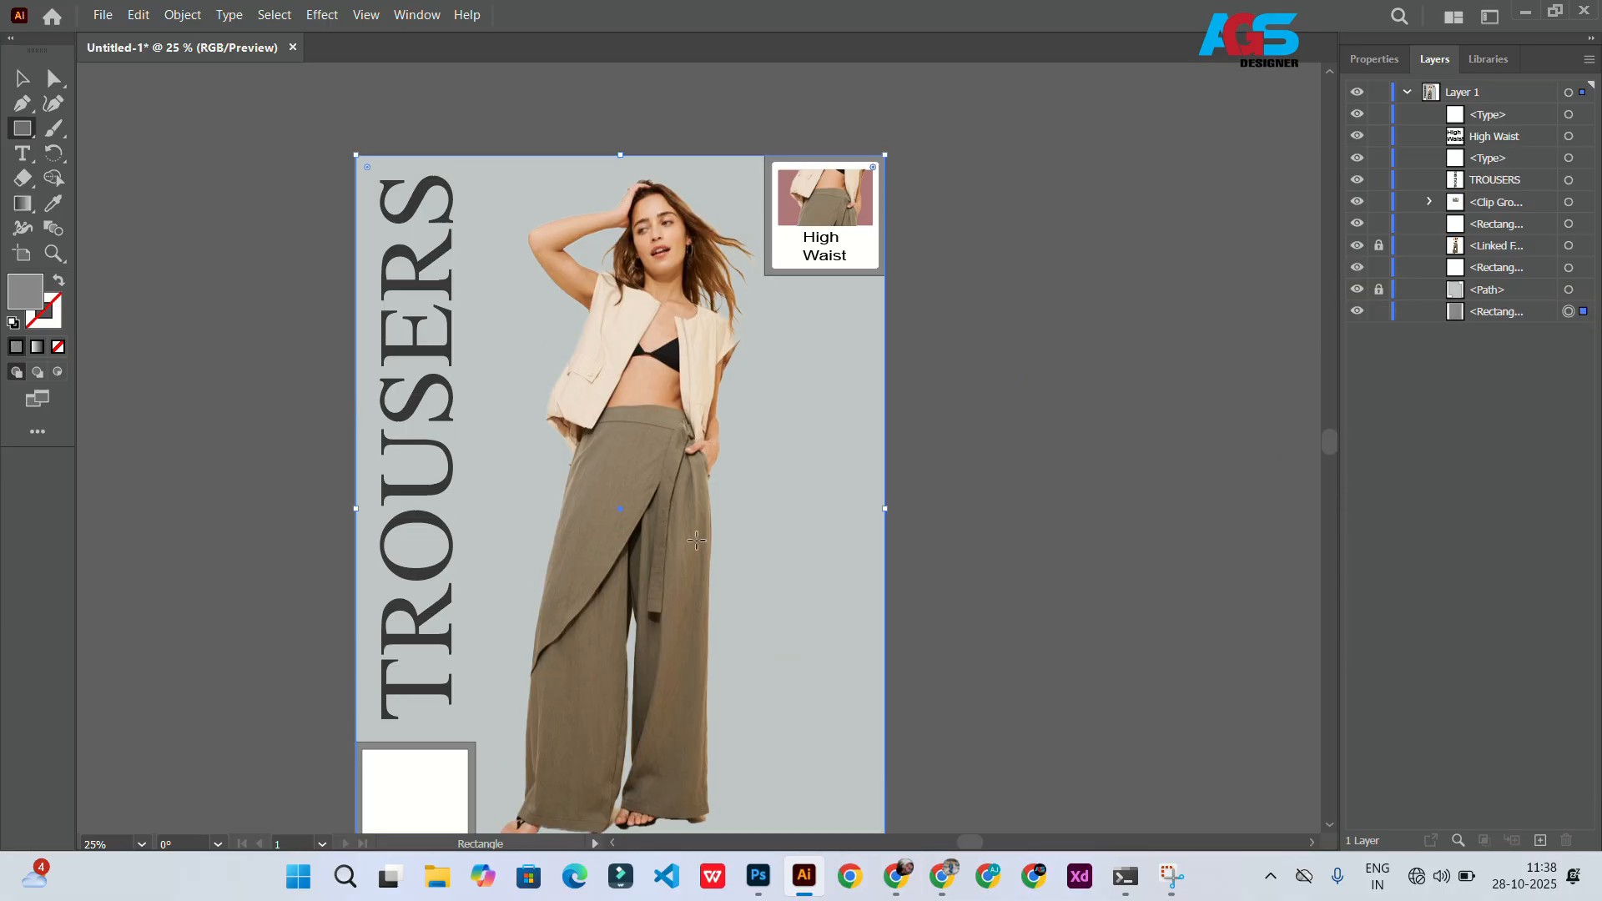
click(1456, 294)
click(1378, 289)
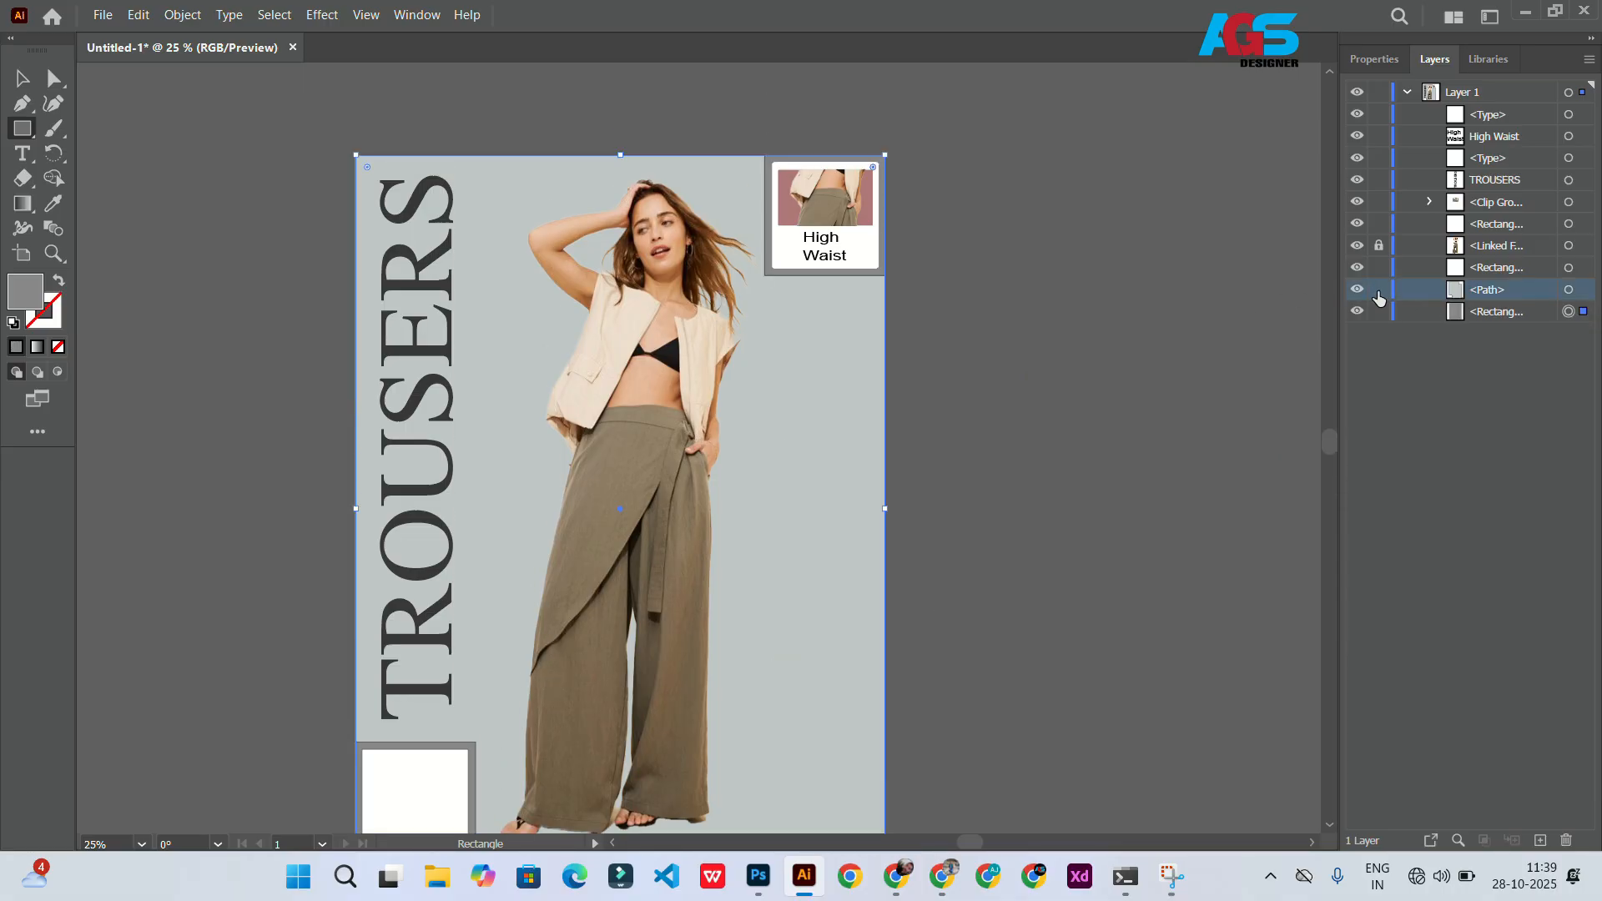
click(1575, 308)
click(1374, 60)
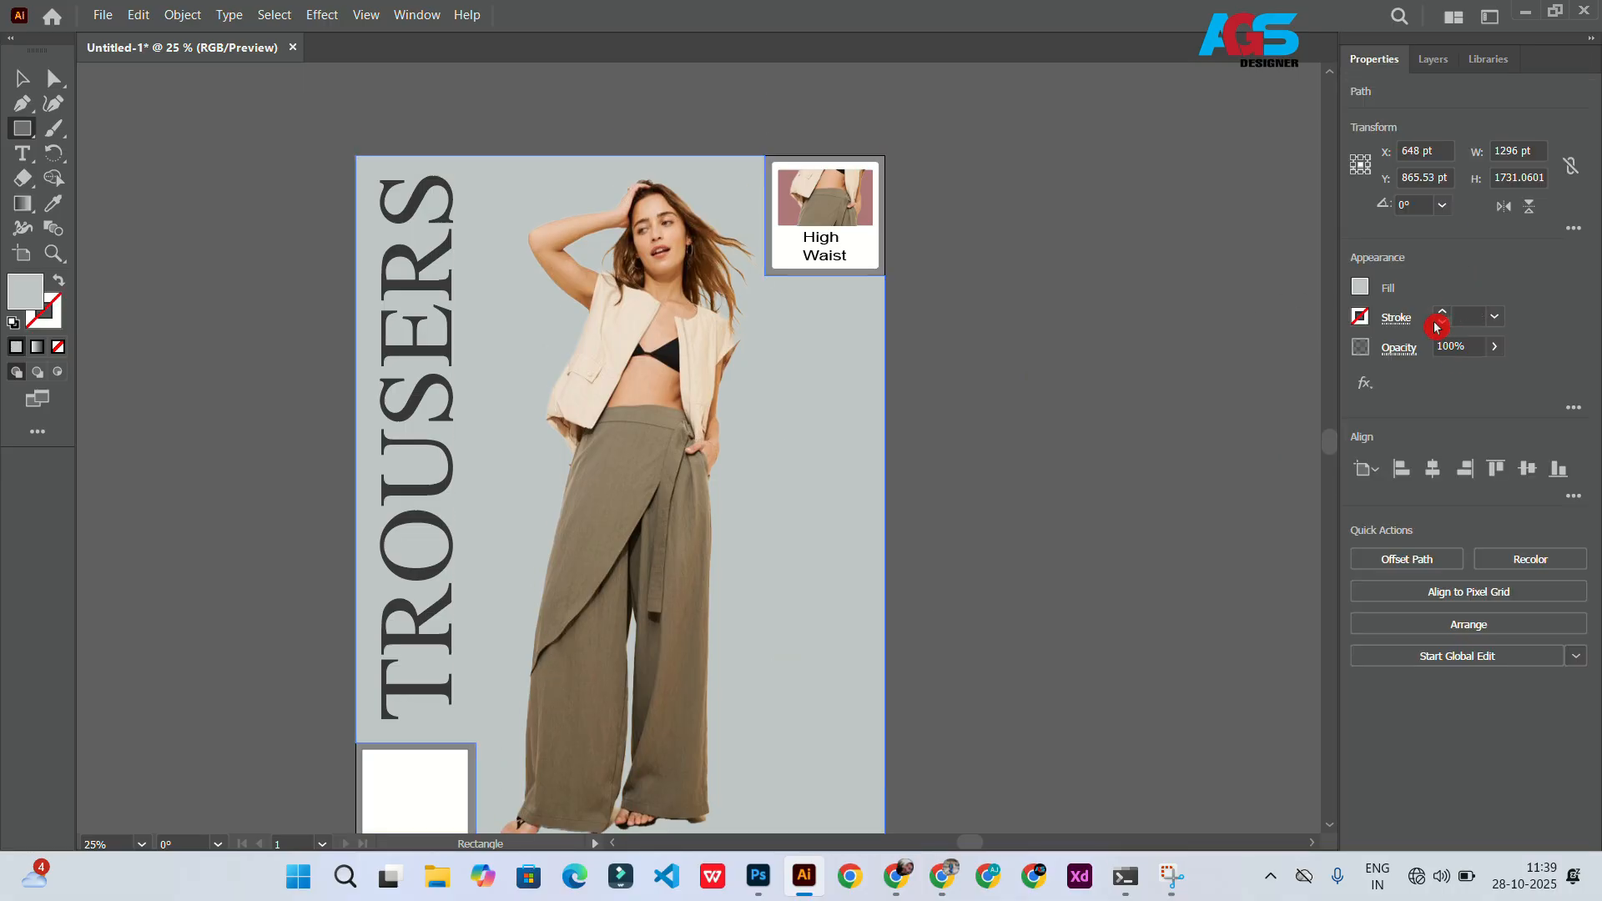
click(1433, 59)
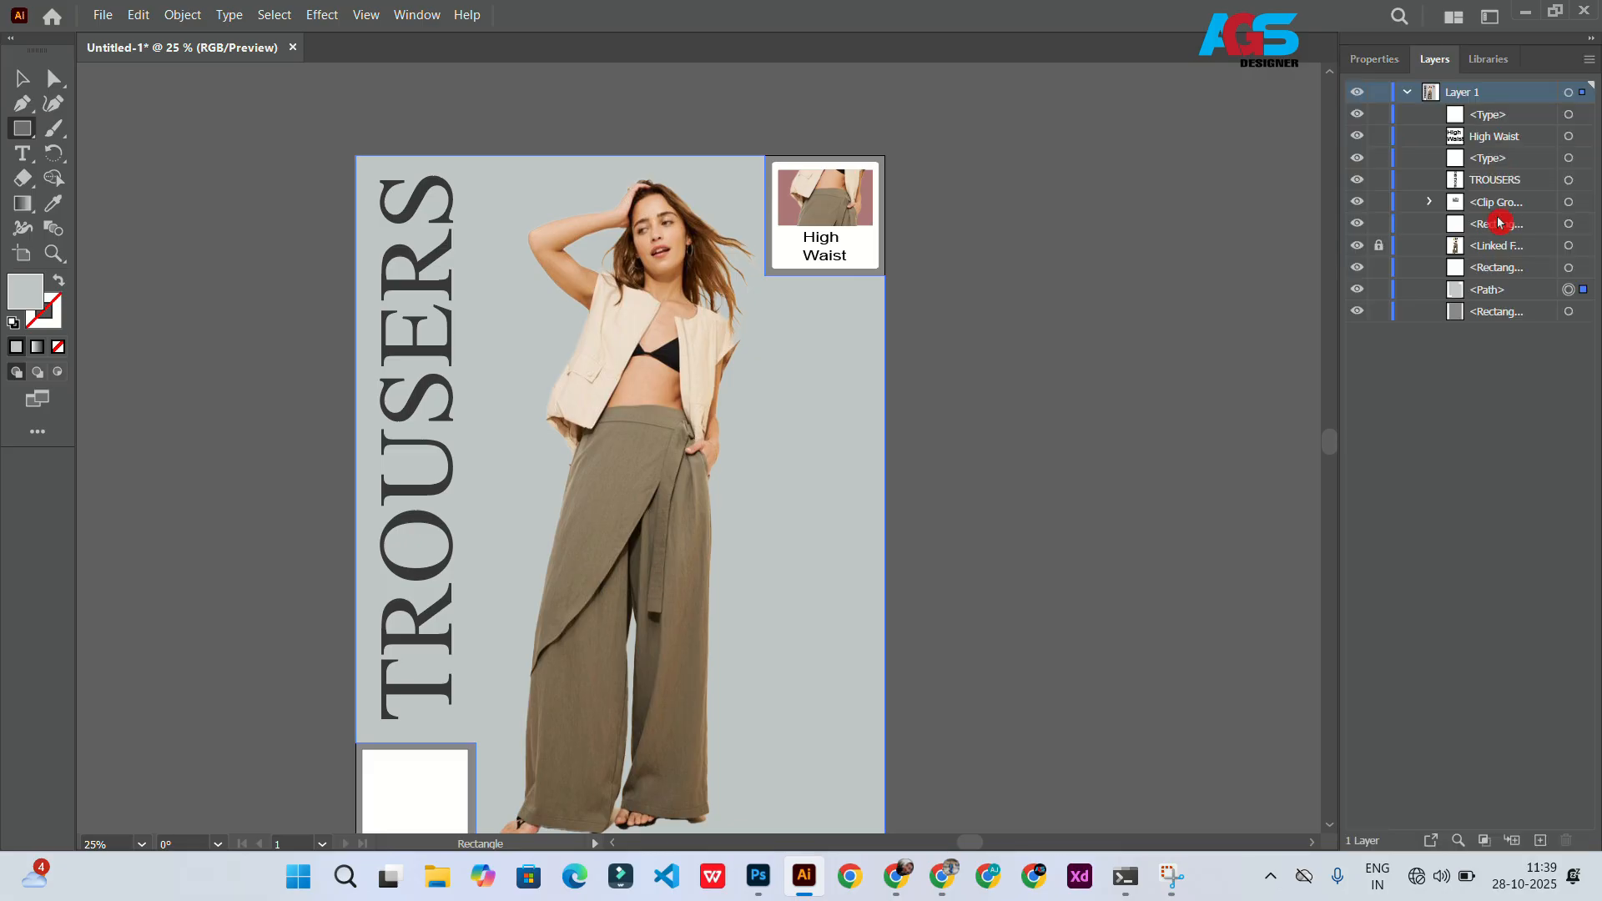
click(1475, 311)
click(1575, 310)
click(1374, 59)
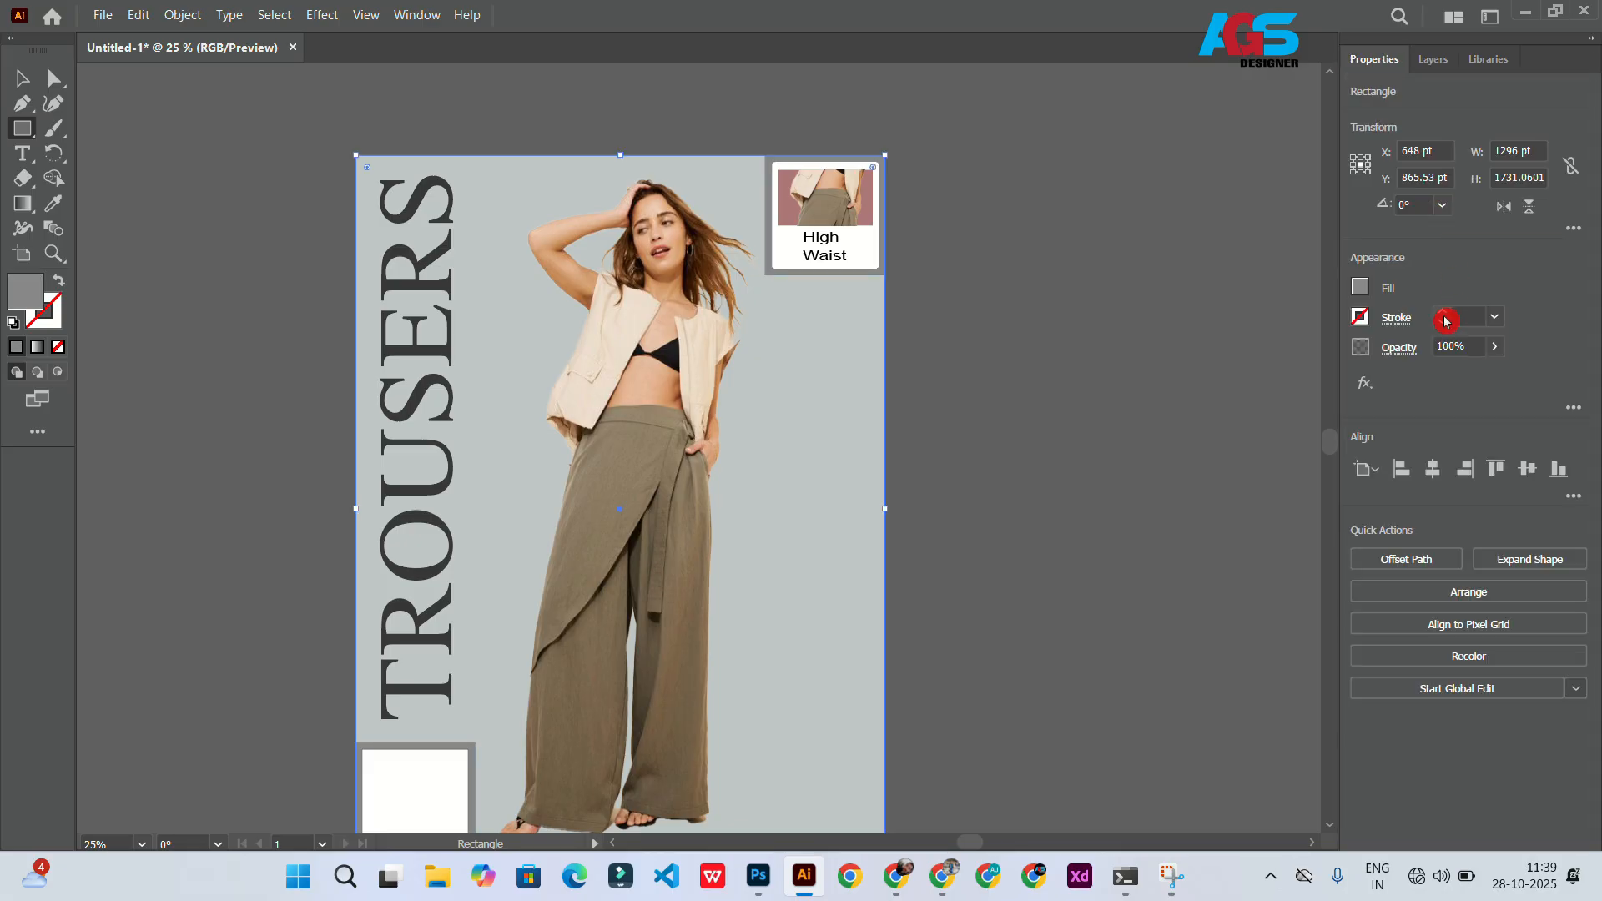
Step: Lock the background shapes so they can no longer be selected
click(21, 79)
key(ctrl+2)
click(500, 375)
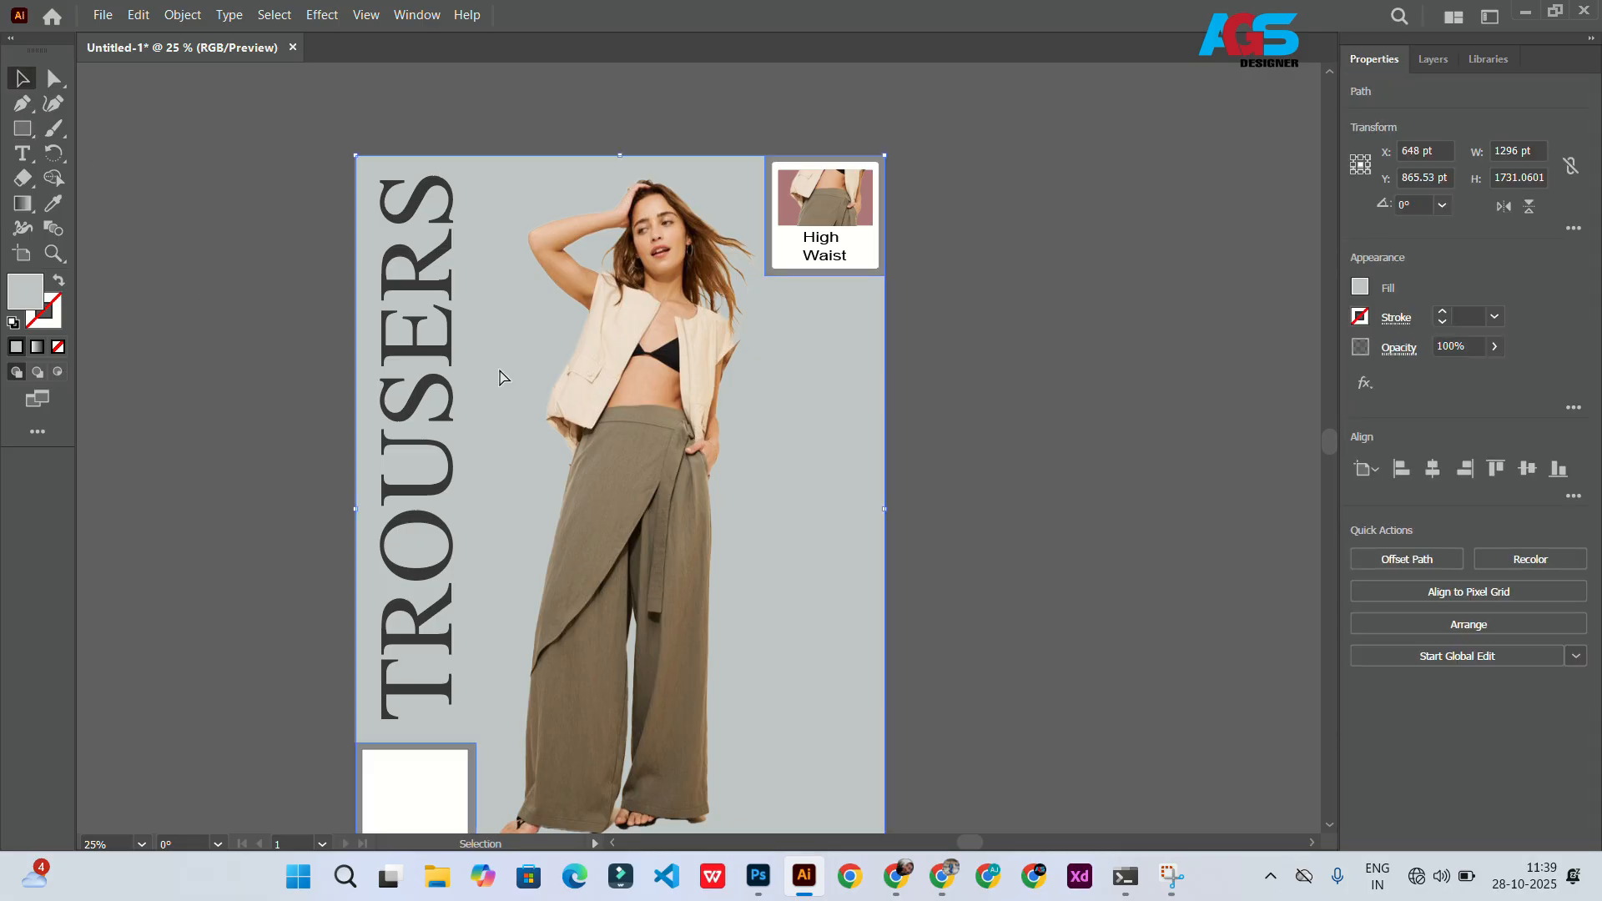
key(ctrl+2)
click(498, 368)
scroll(593, 756, up, 6)
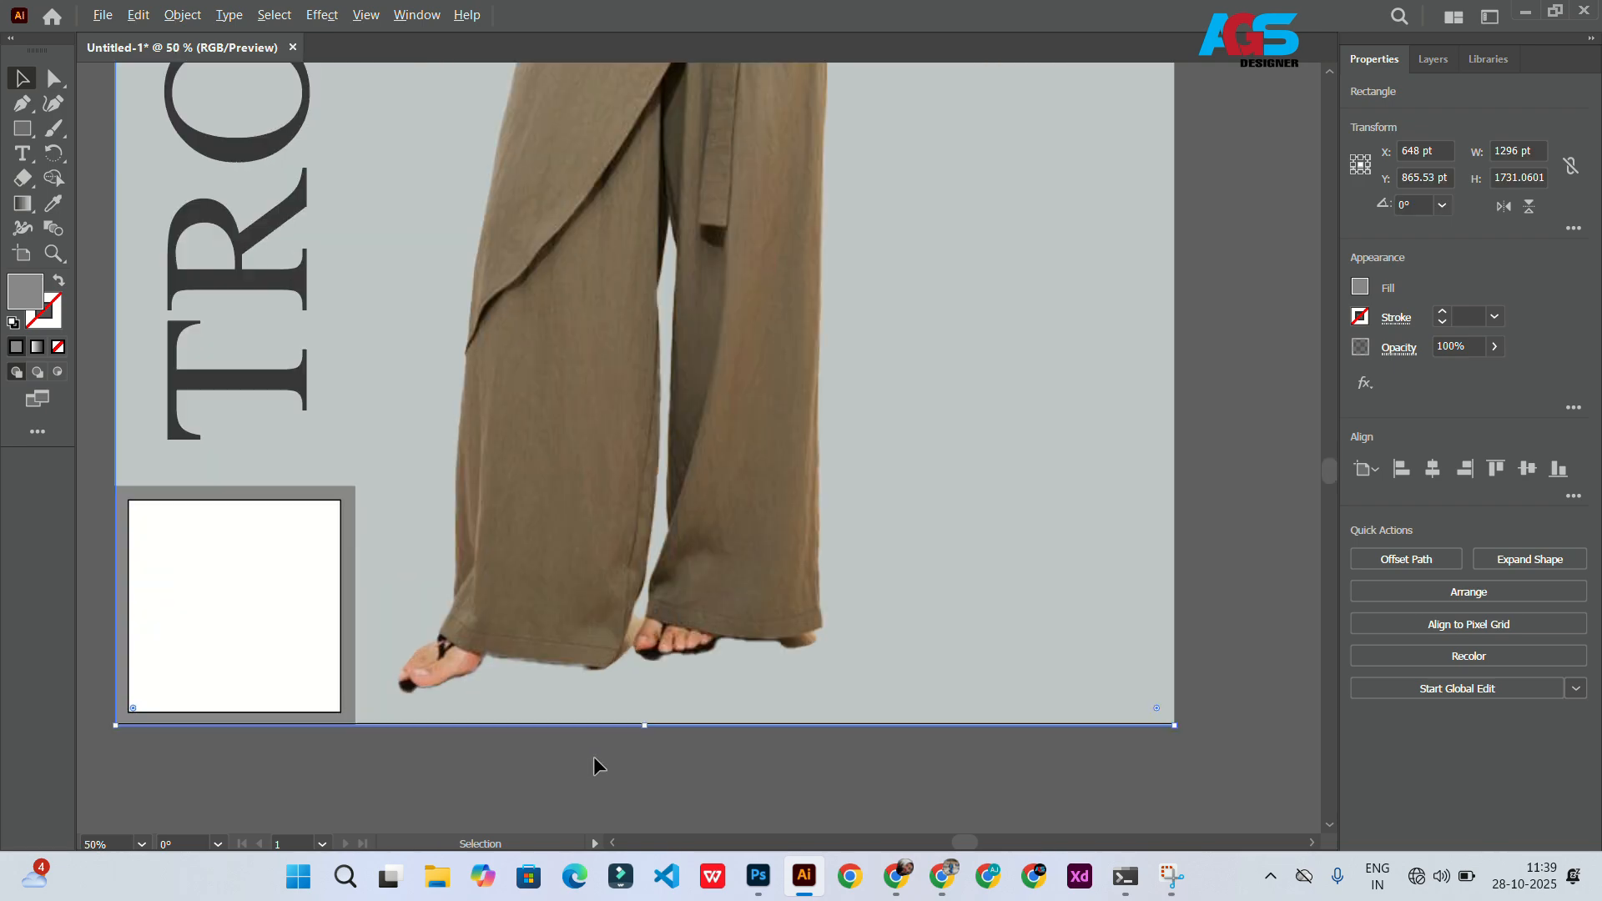
drag(707, 637, 709, 626)
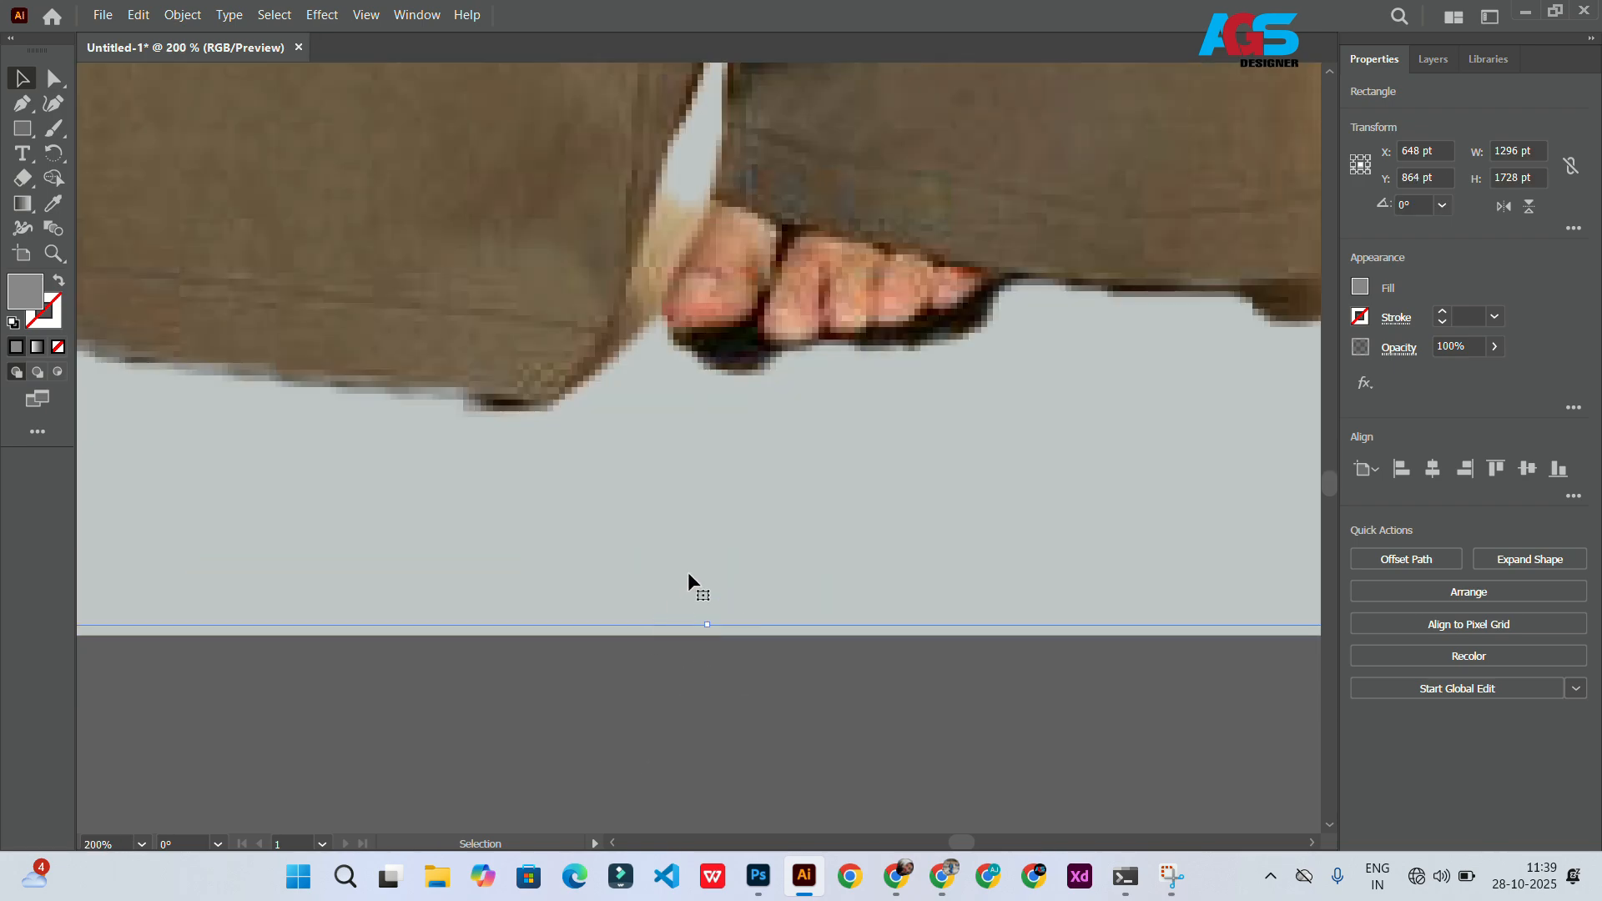
scroll(687, 572, down, 5)
key(ctrl+2)
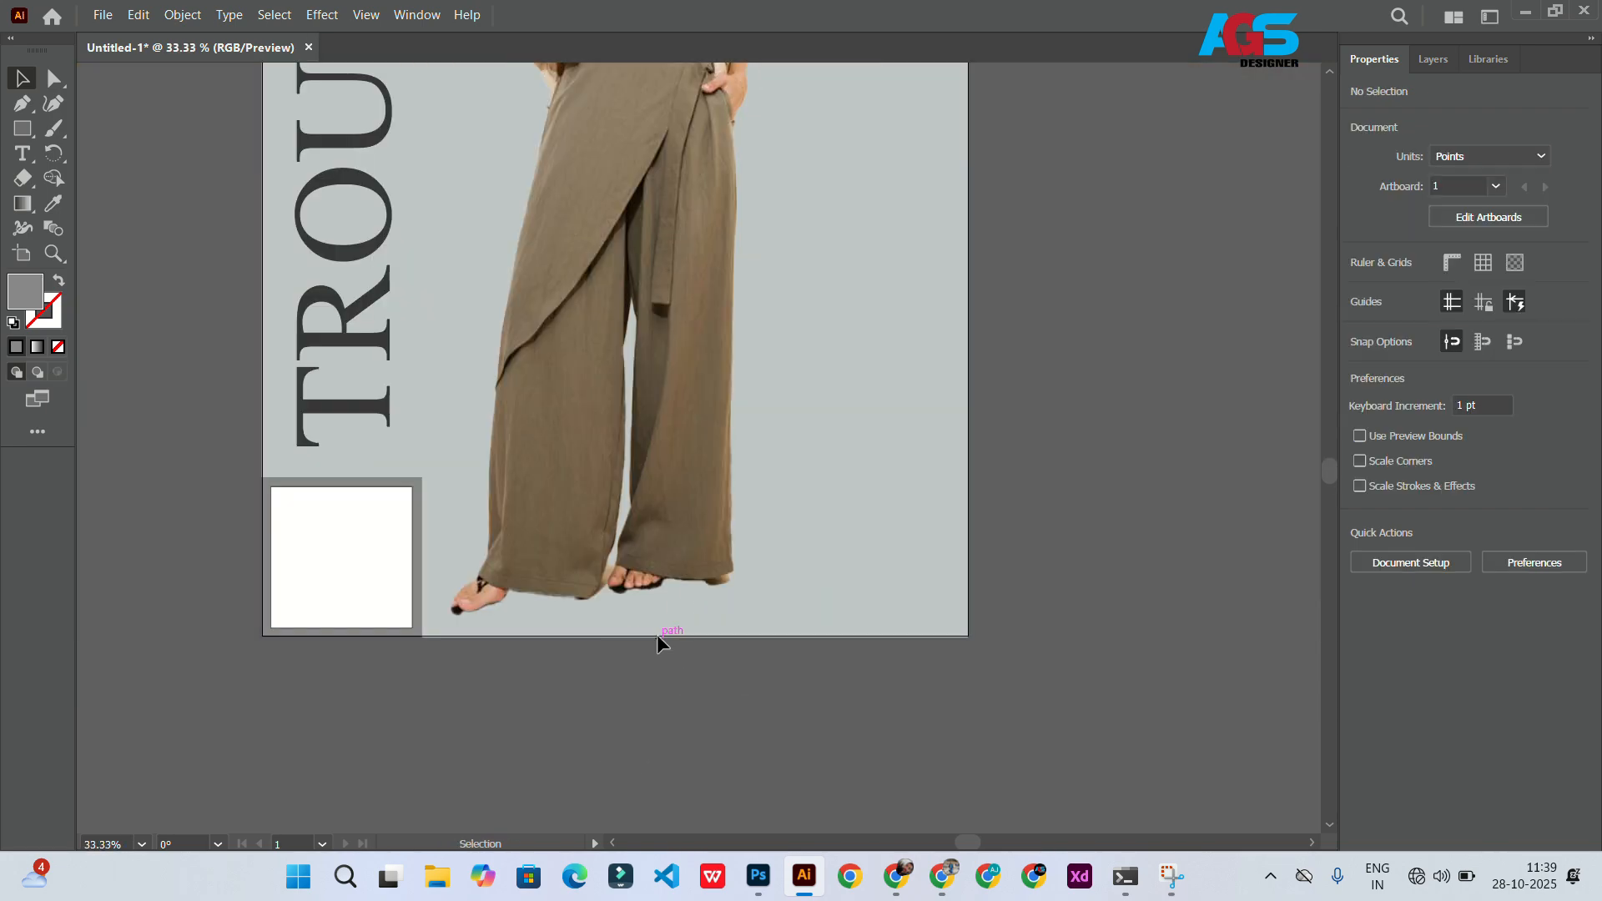
scroll(419, 542, down, 4)
scroll(434, 450, up, 4)
scroll(451, 451, up, 2)
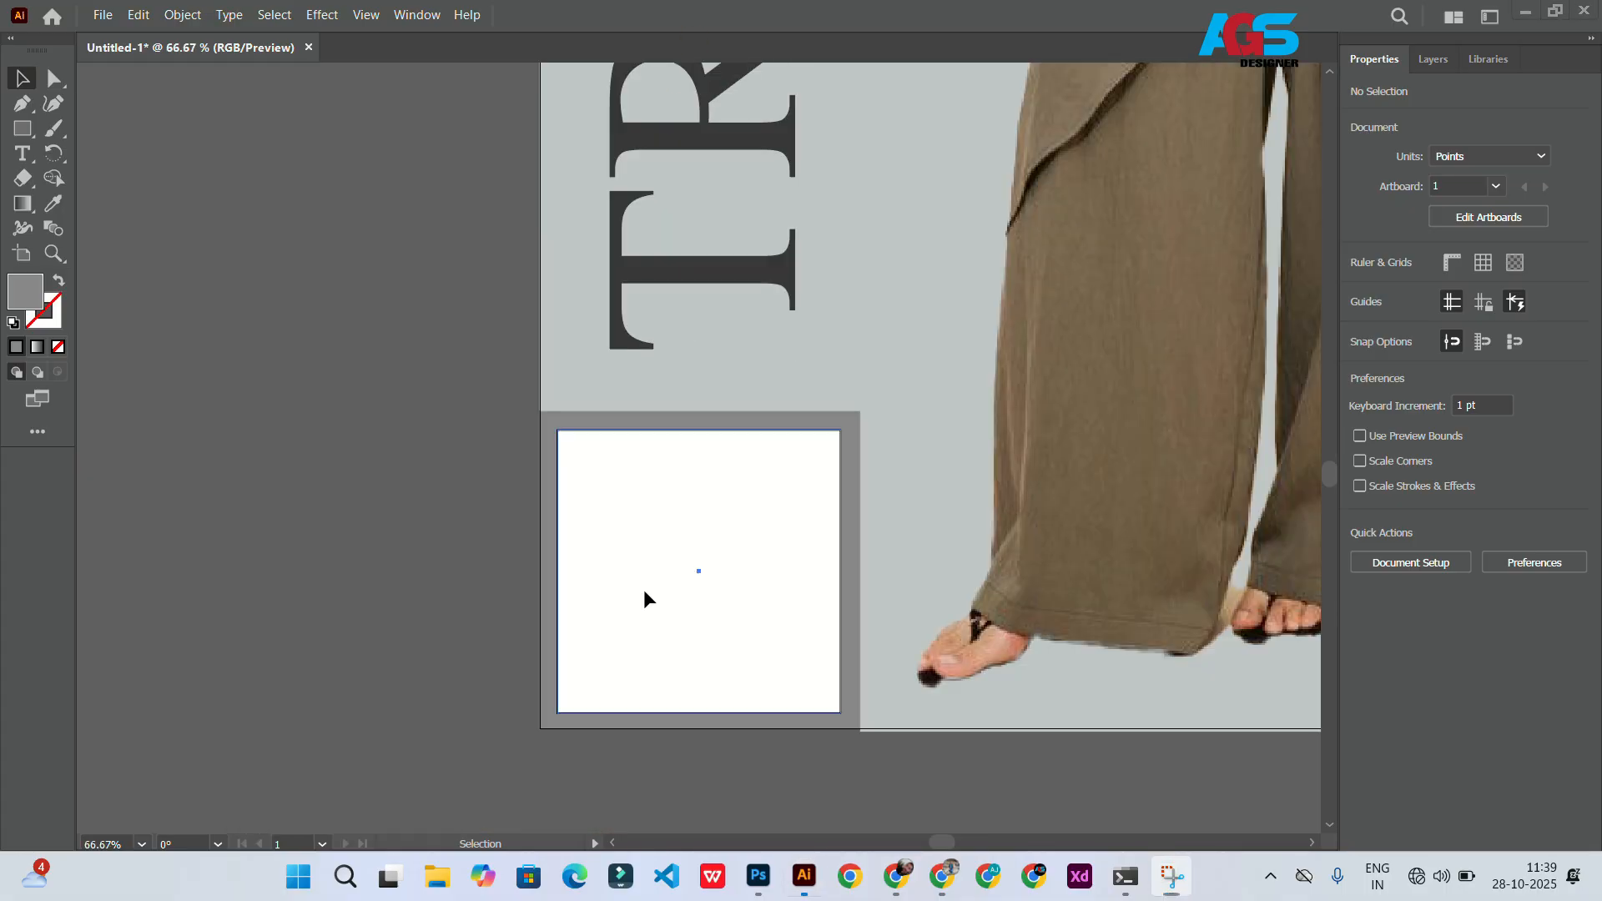
Step: Fill the bottom-left inner square with light grey and remove its stroke
click(643, 593)
click(1362, 345)
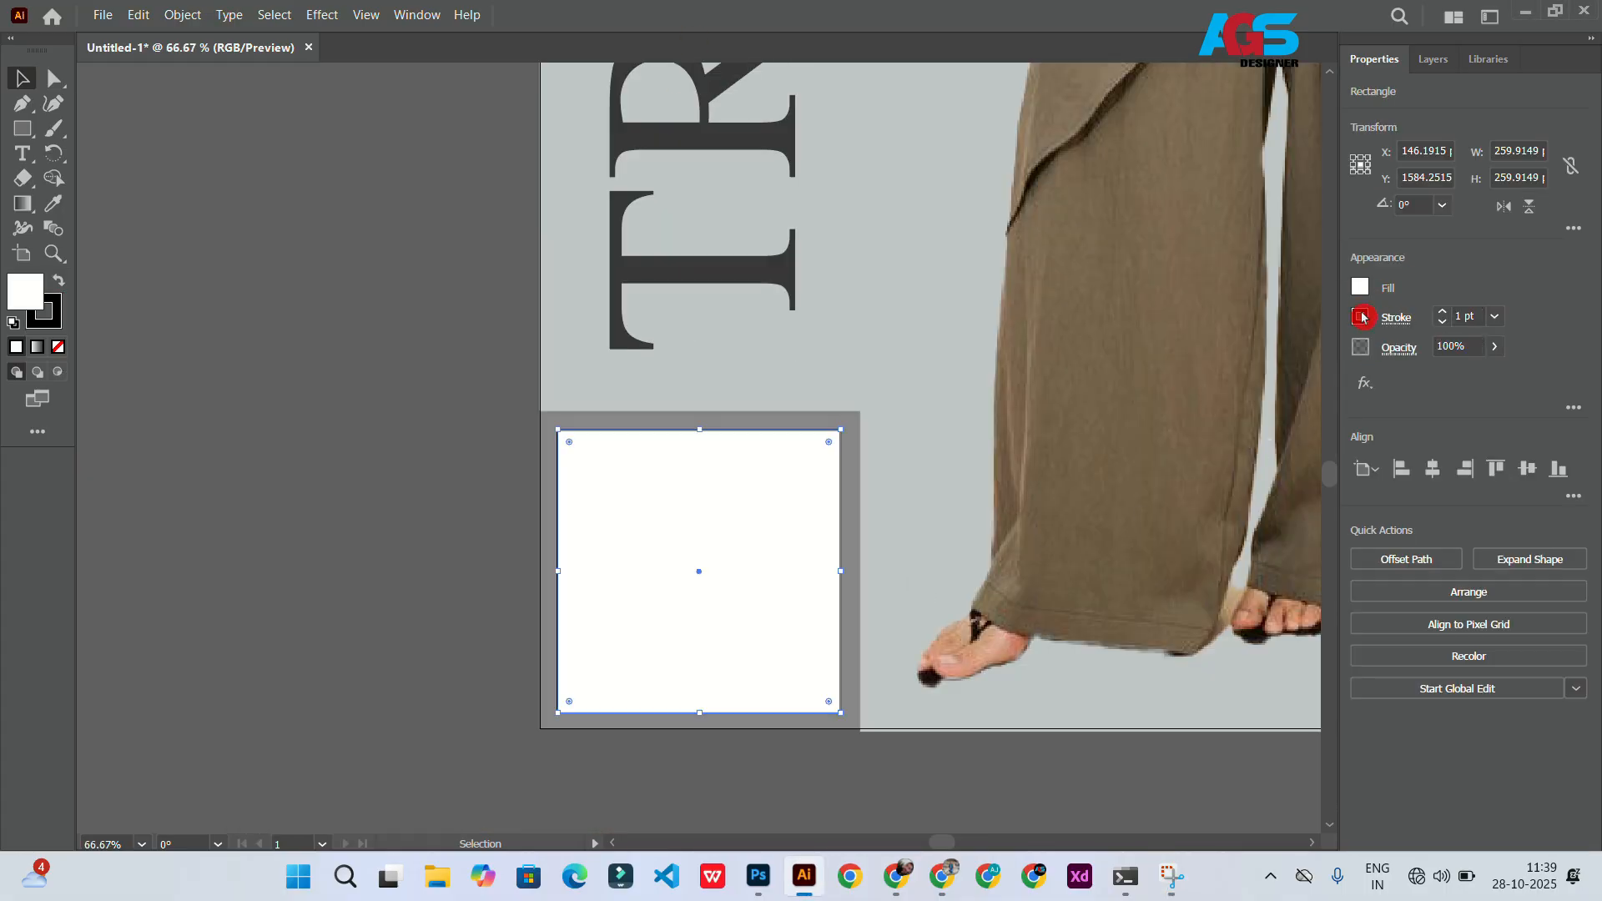
click(1361, 289)
click(1218, 440)
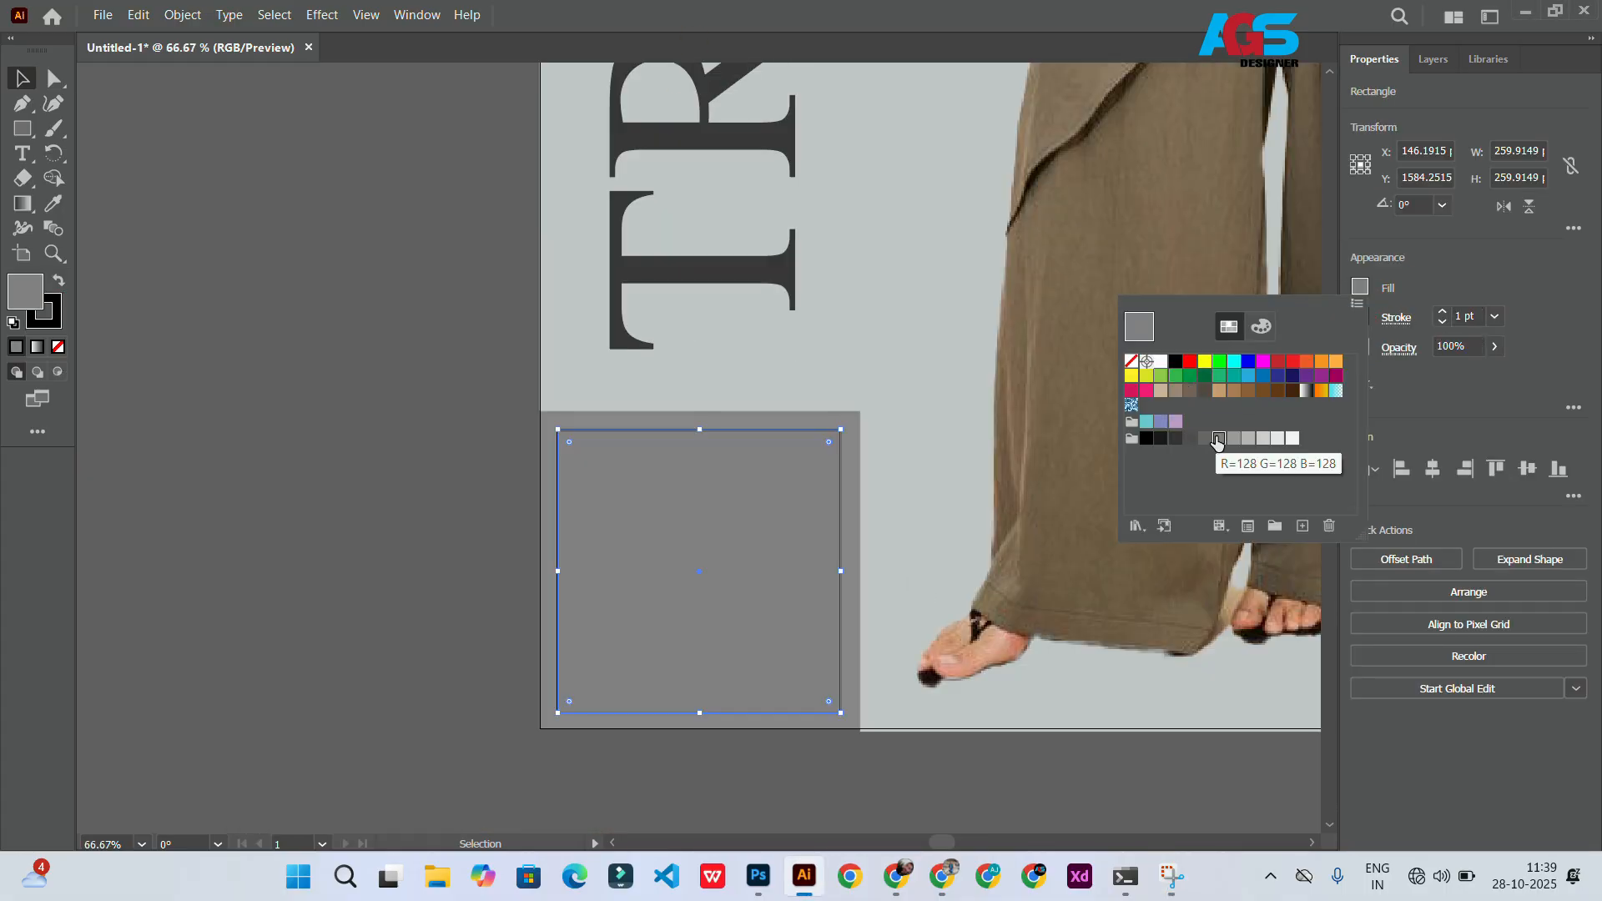
click(1248, 438)
click(1263, 439)
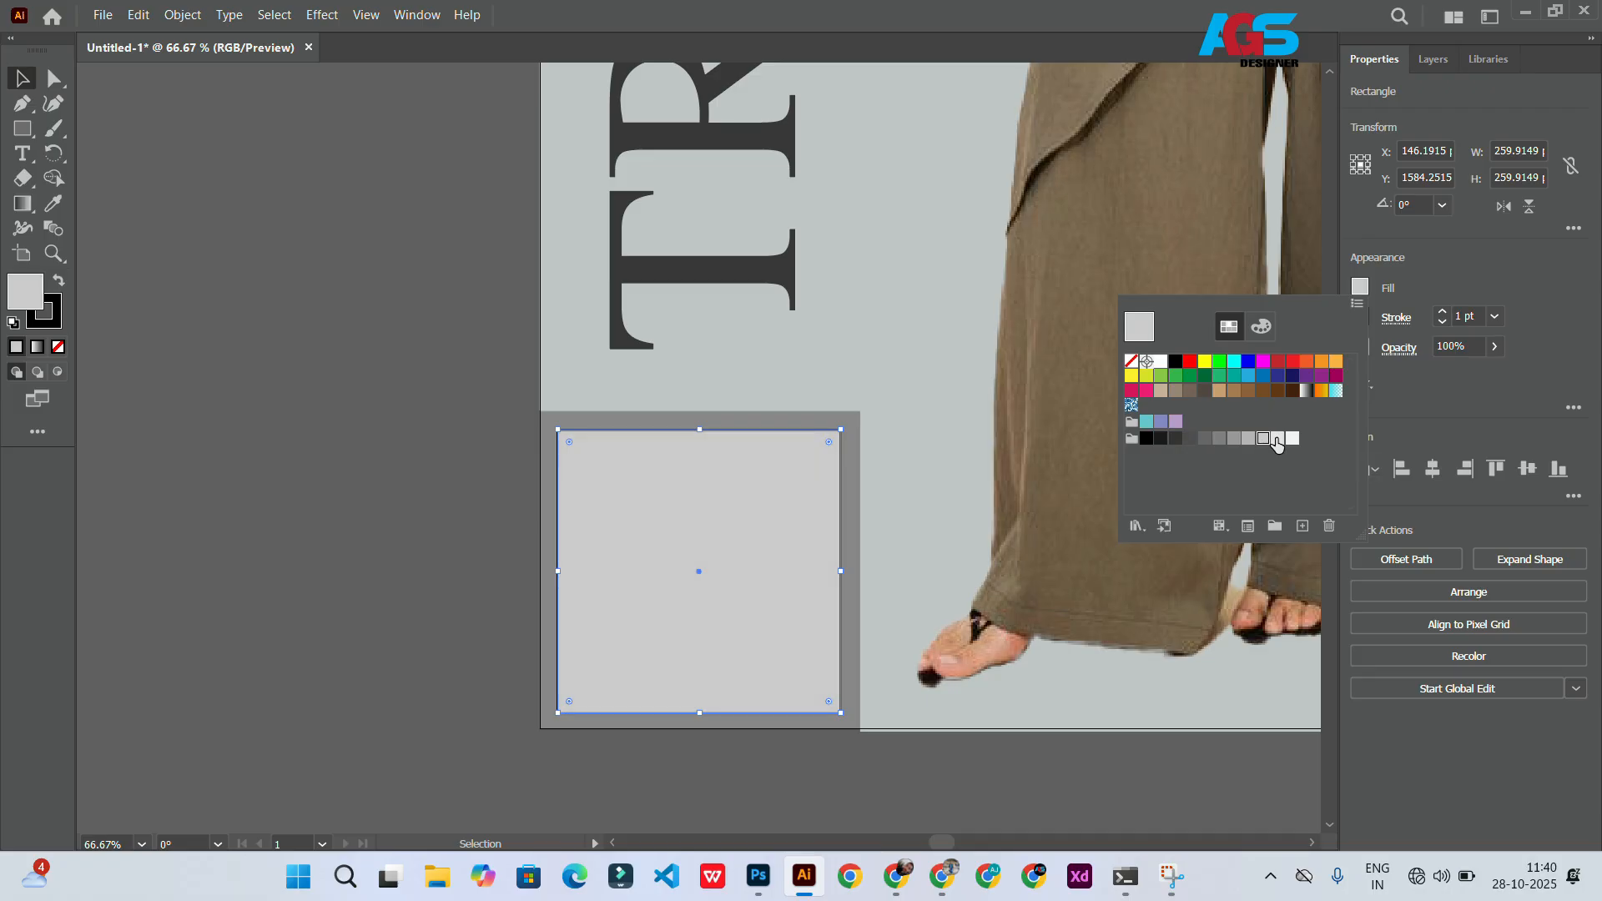
click(1277, 440)
click(1263, 438)
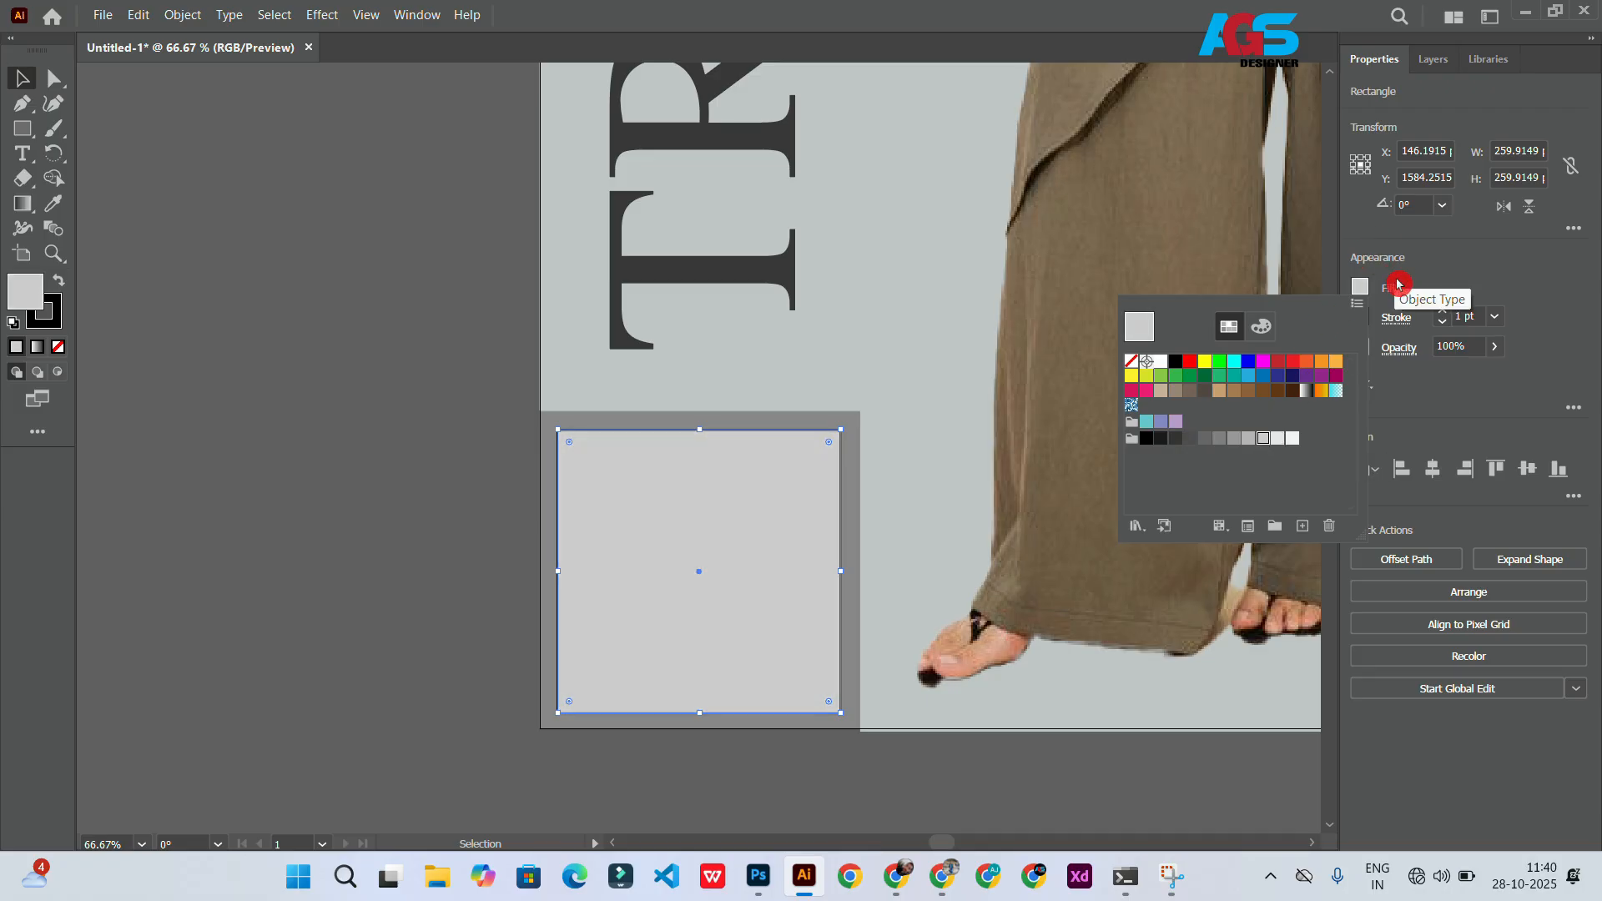
click(1442, 328)
click(1443, 323)
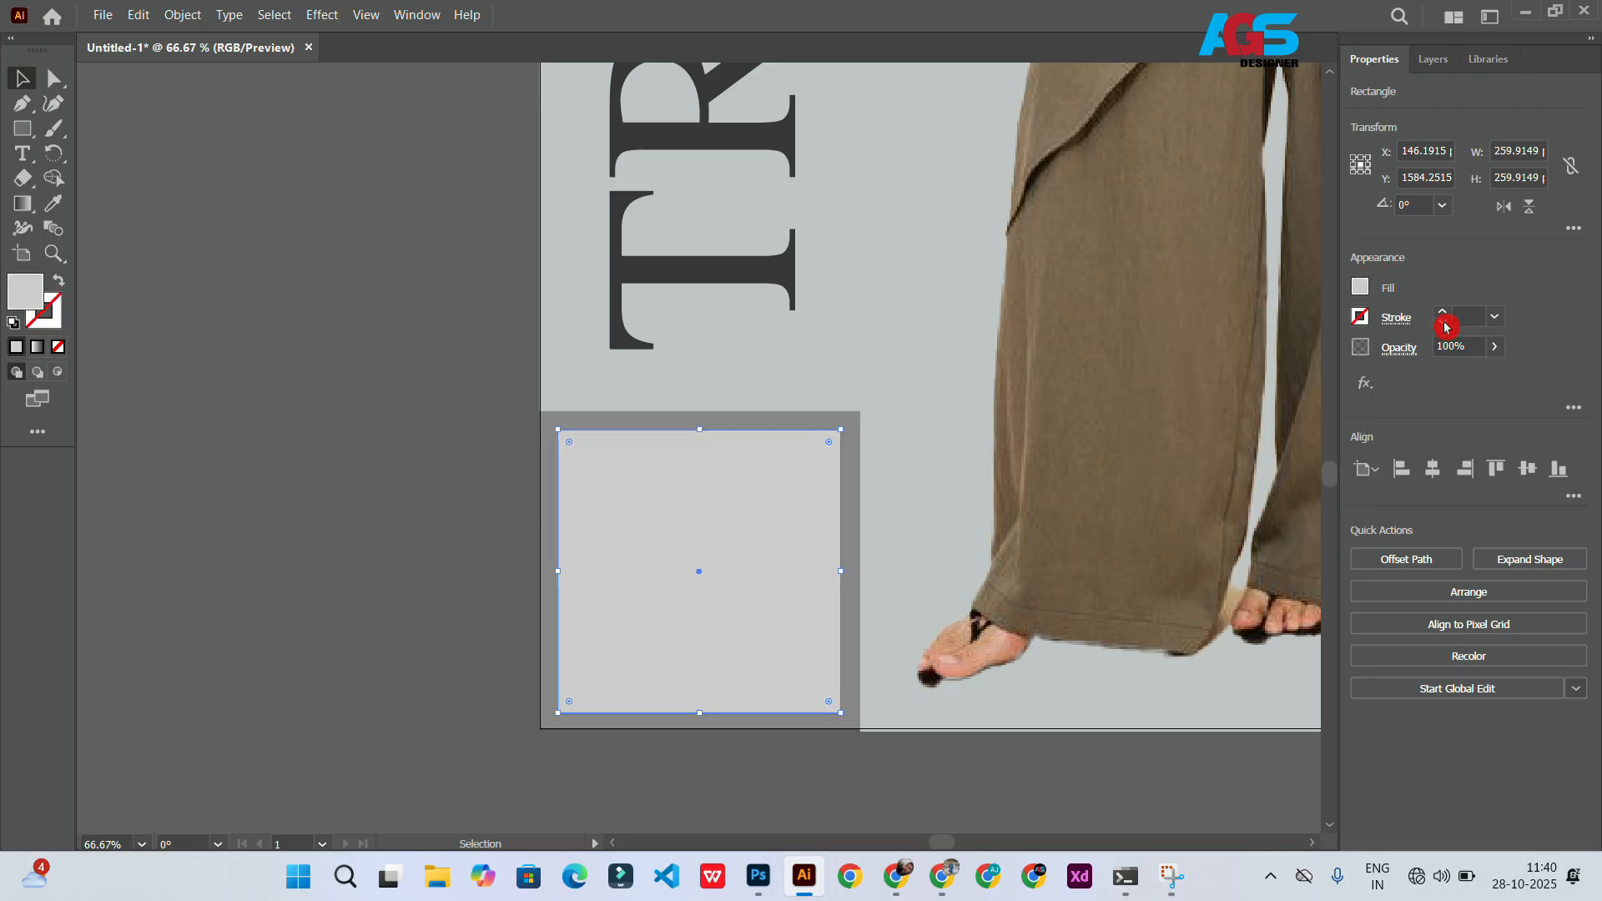
Step: Round the corners of the light grey square slightly
scroll(560, 438, up, 3)
drag(564, 424, 569, 429)
click(419, 436)
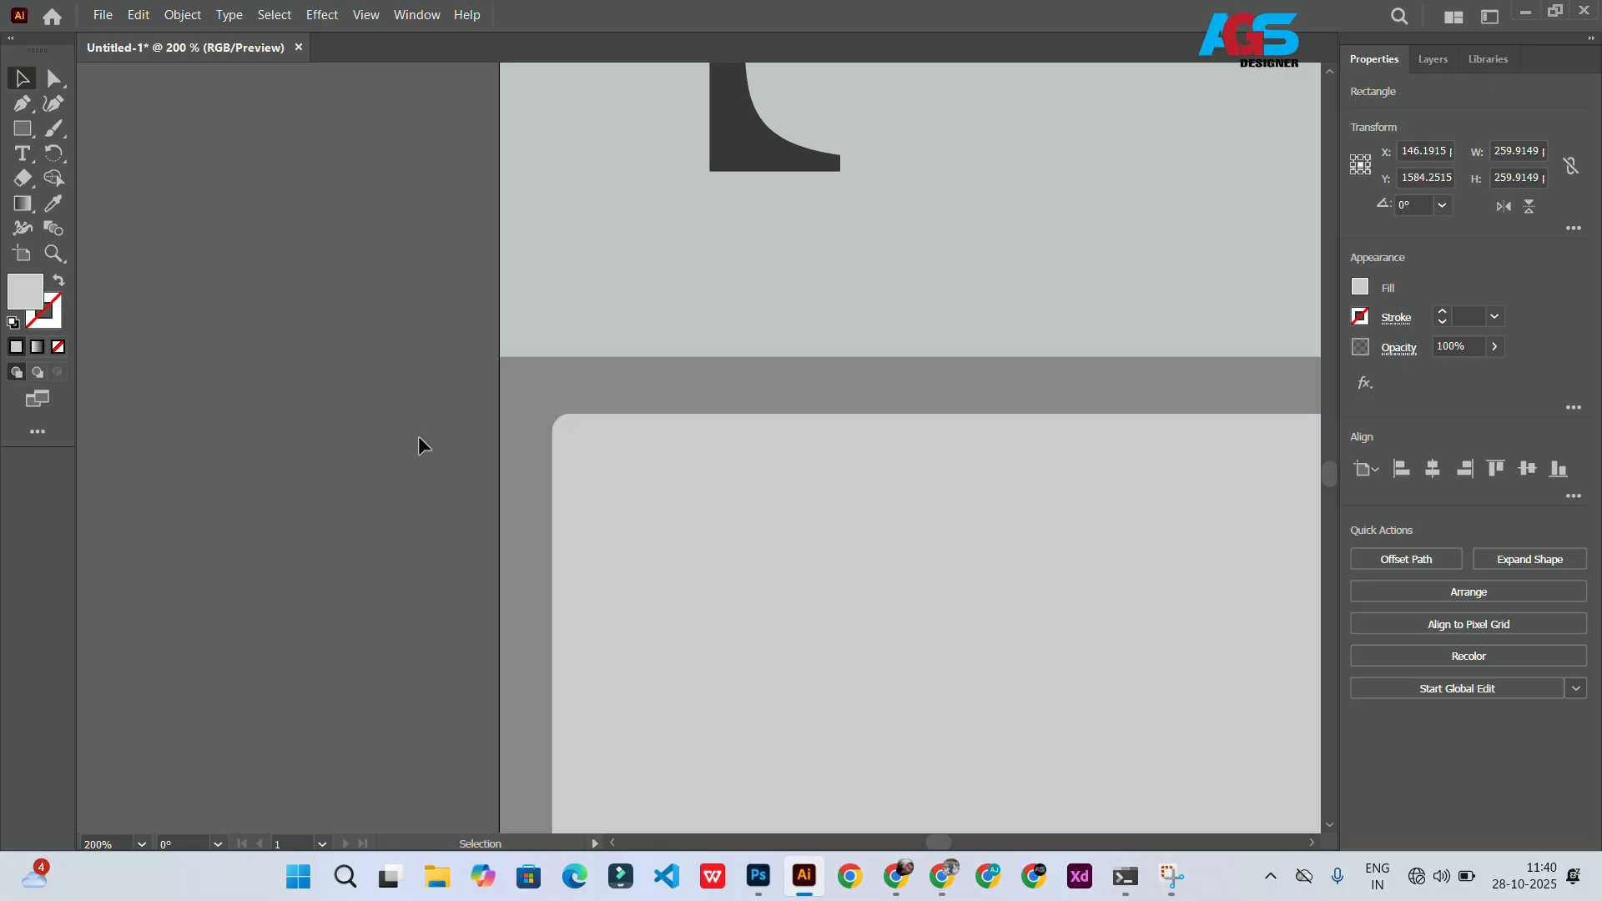
scroll(420, 437, down, 4)
scroll(518, 505, up, 1)
Step: Add the two-line text "Your Perefect Pair" inside the rounded grey square
click(22, 153)
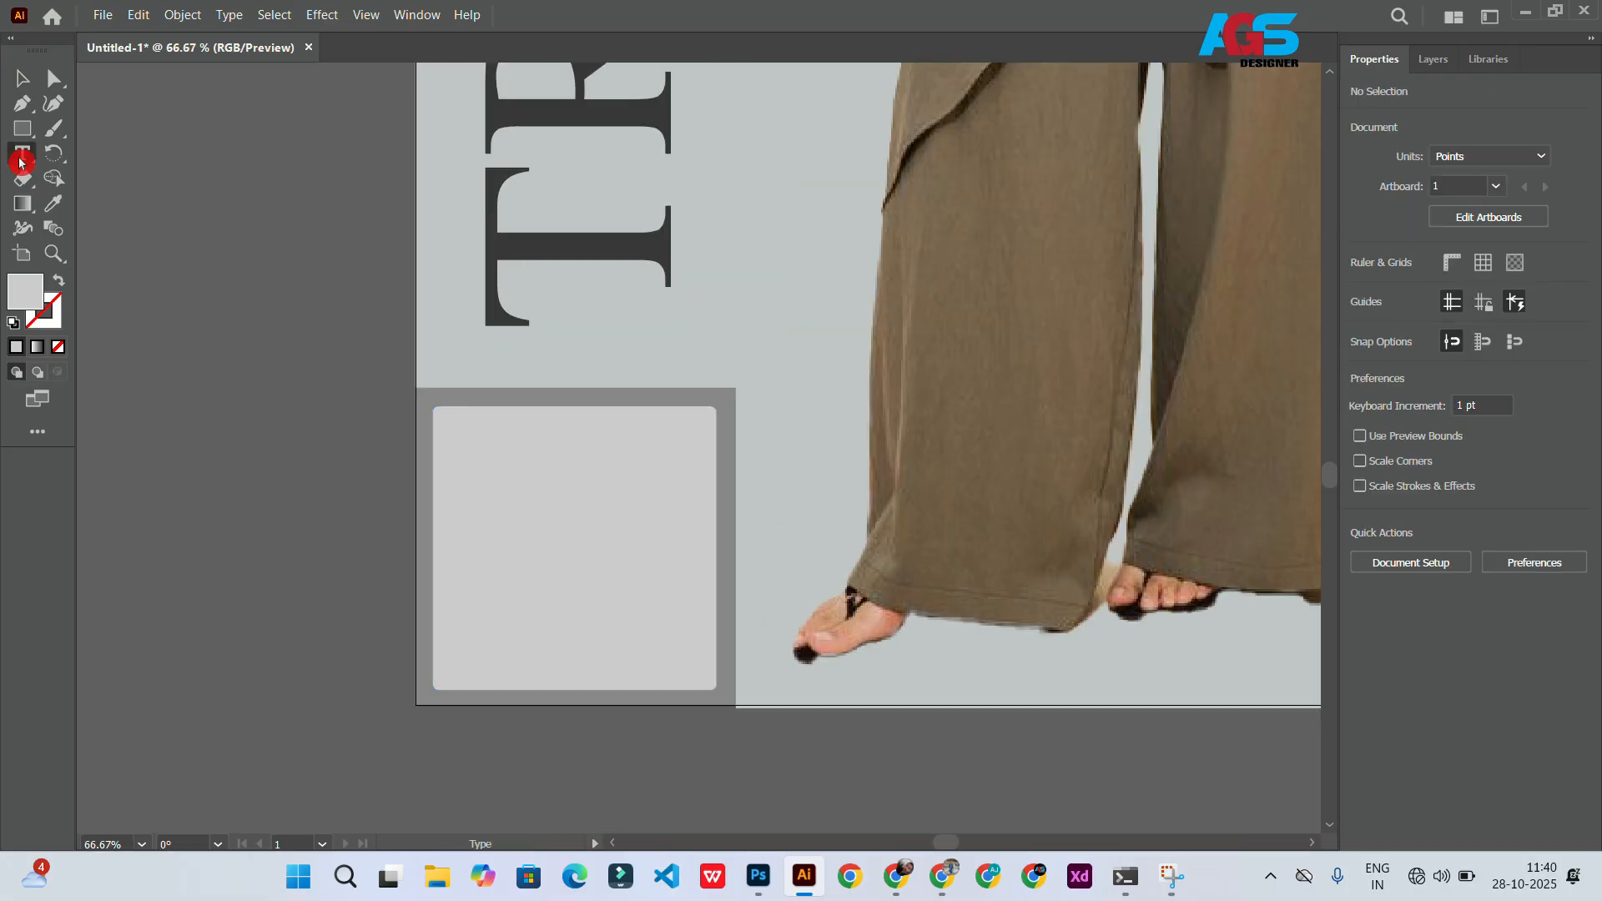
click(479, 491)
text(Your)
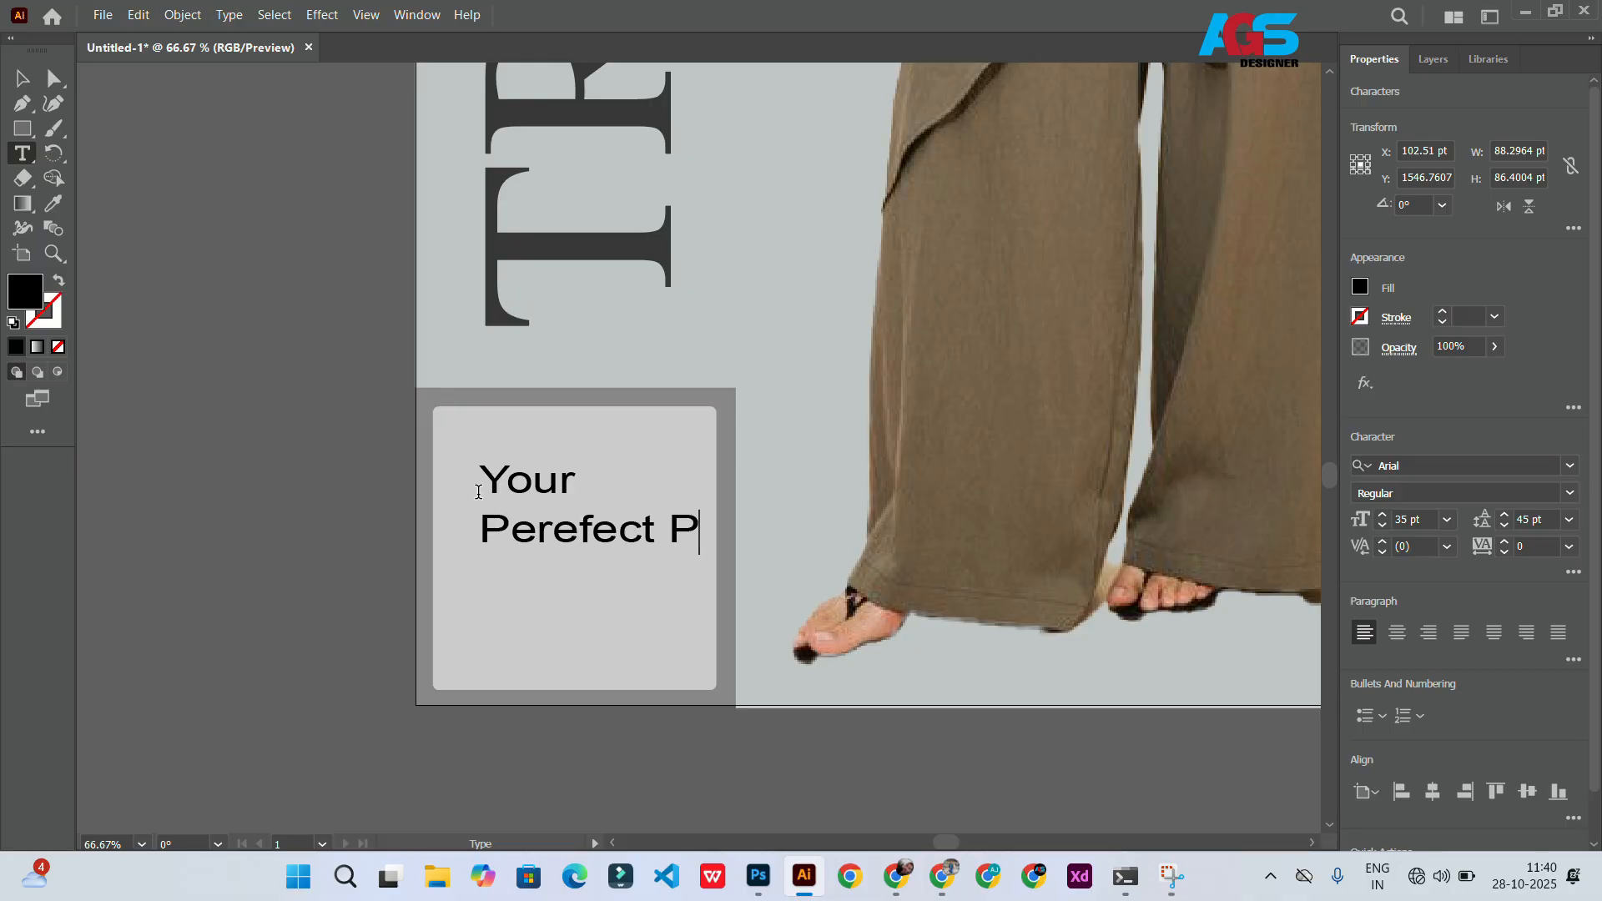
key(Escape)
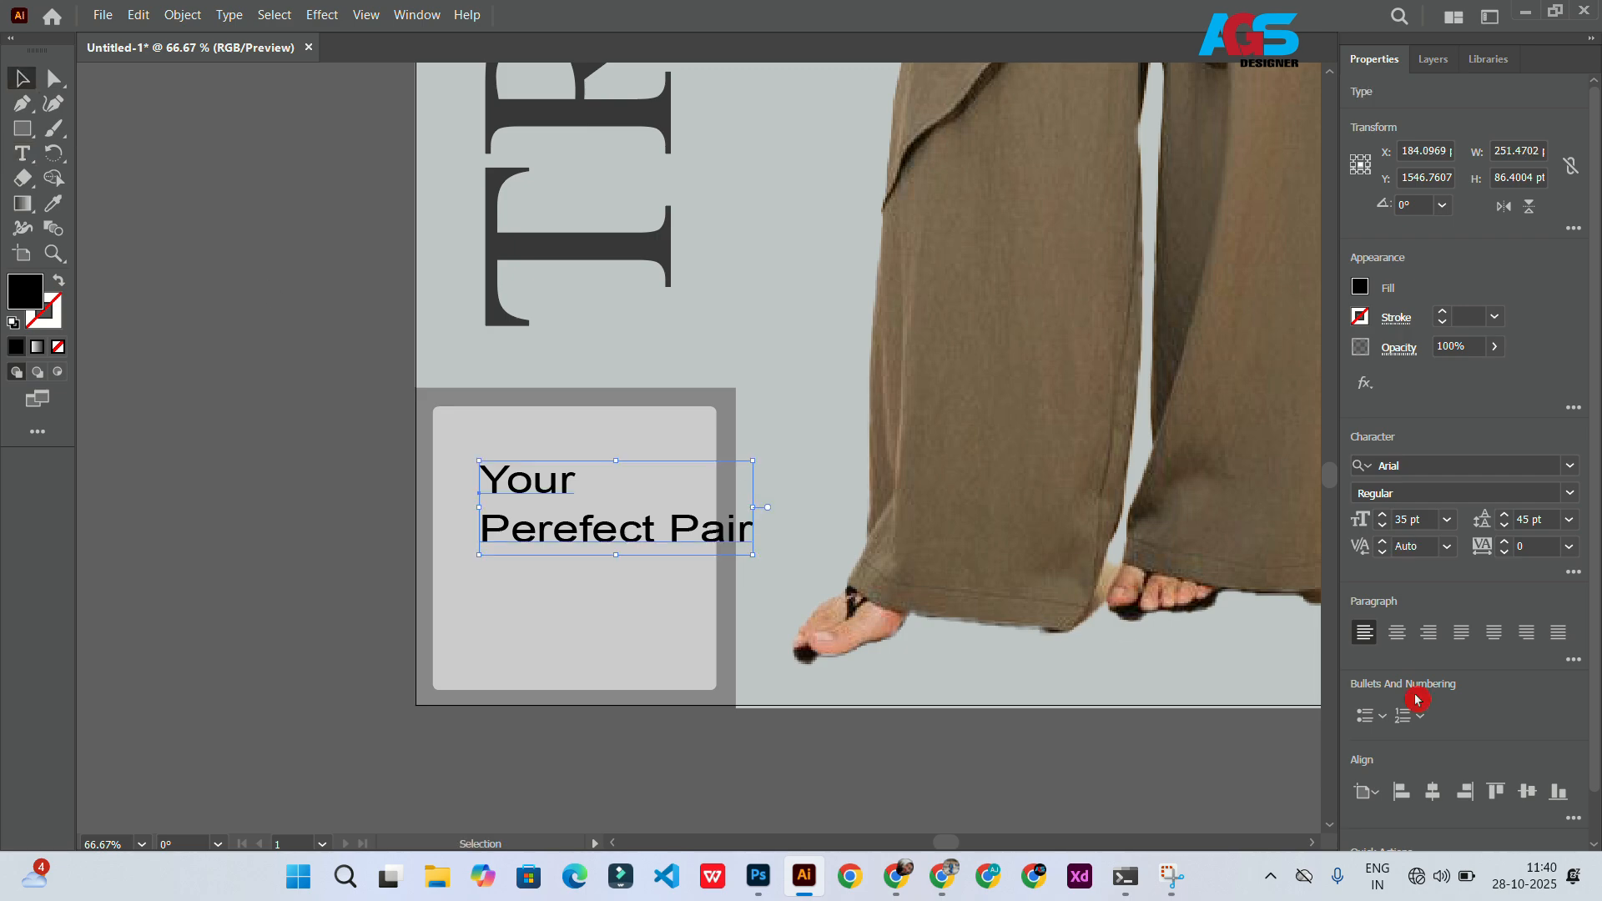
Step: Set the caption's horizontal scale to 100%
click(1574, 576)
click(1536, 381)
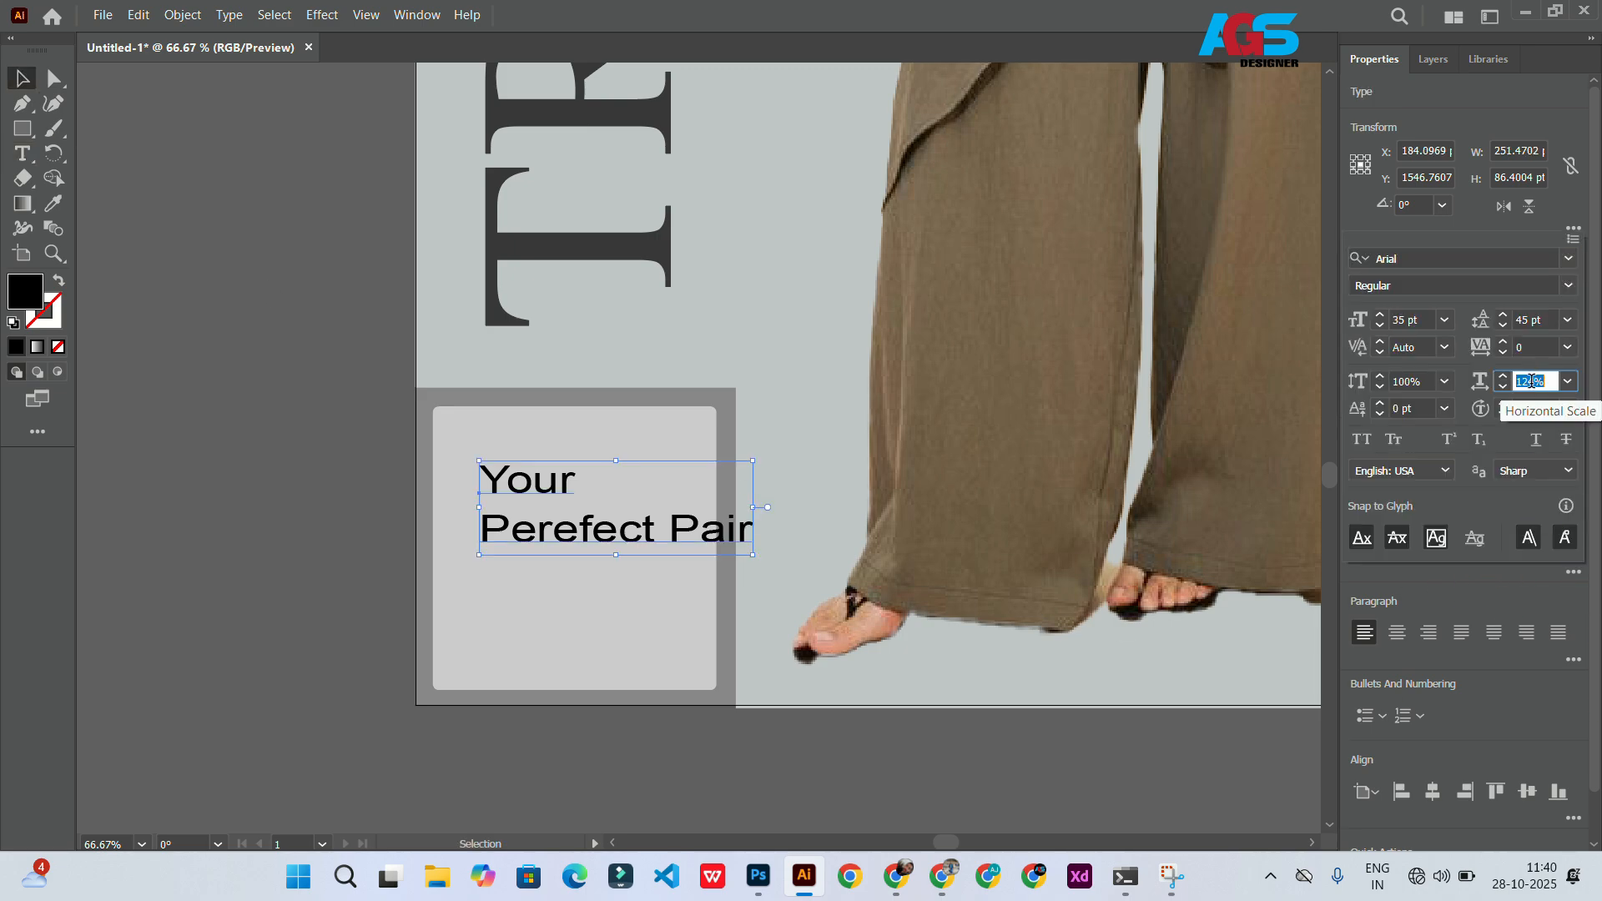
text(100)
key(Return)
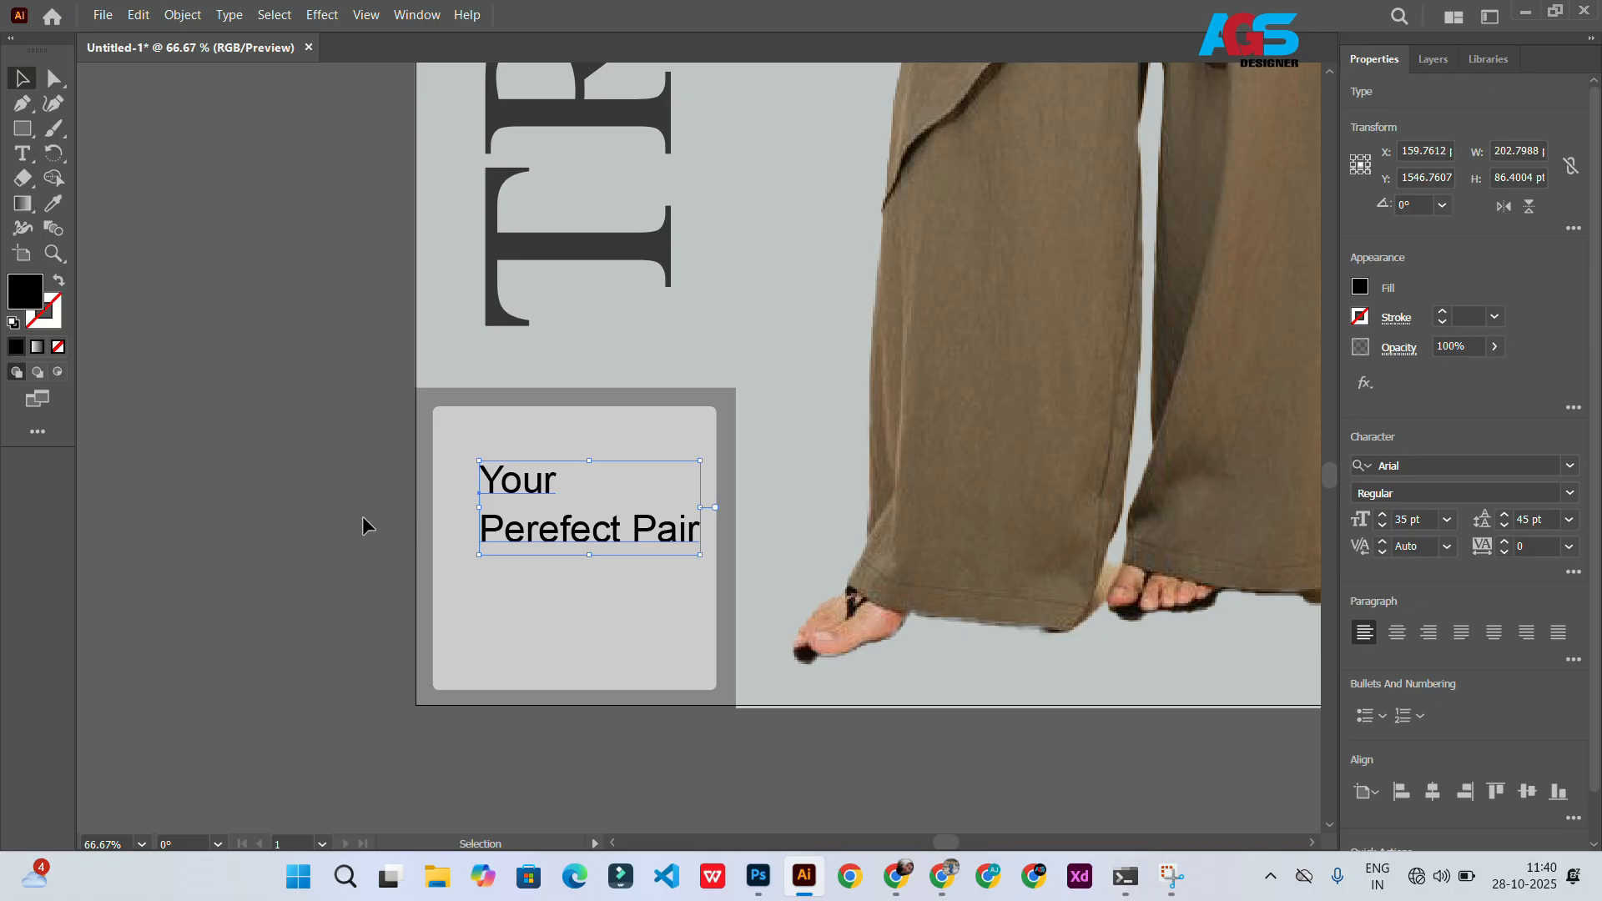
Step: Move the caption lower in the square and center-align its lines
click(368, 525)
drag(580, 531, 562, 608)
double_click(562, 607)
click(1396, 632)
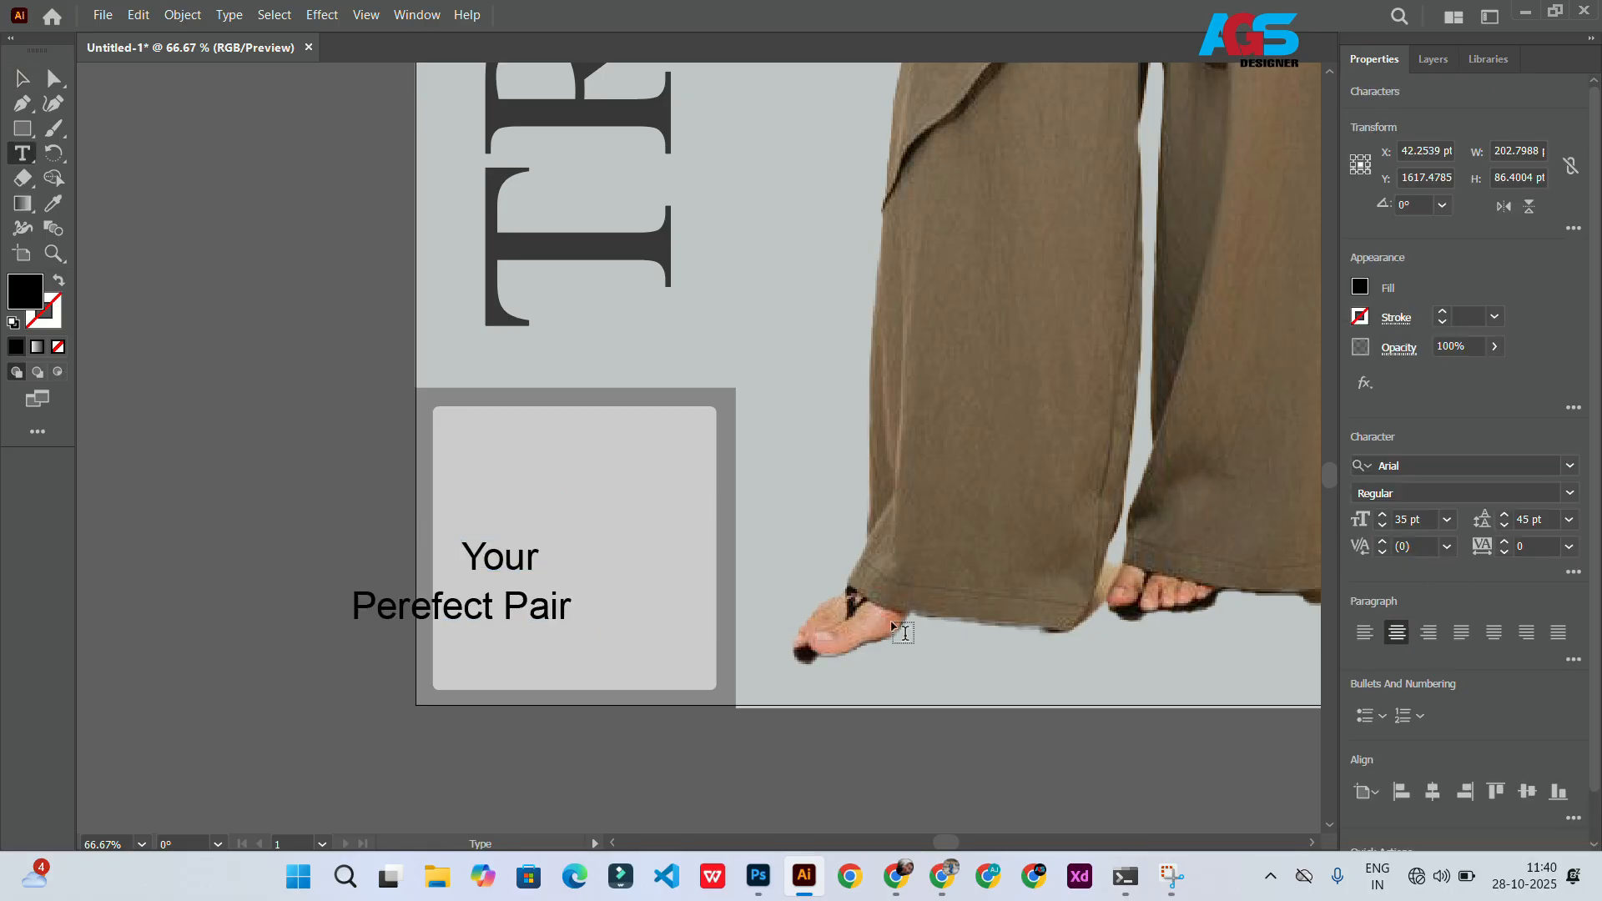
drag(518, 564, 685, 608)
double_click(631, 565)
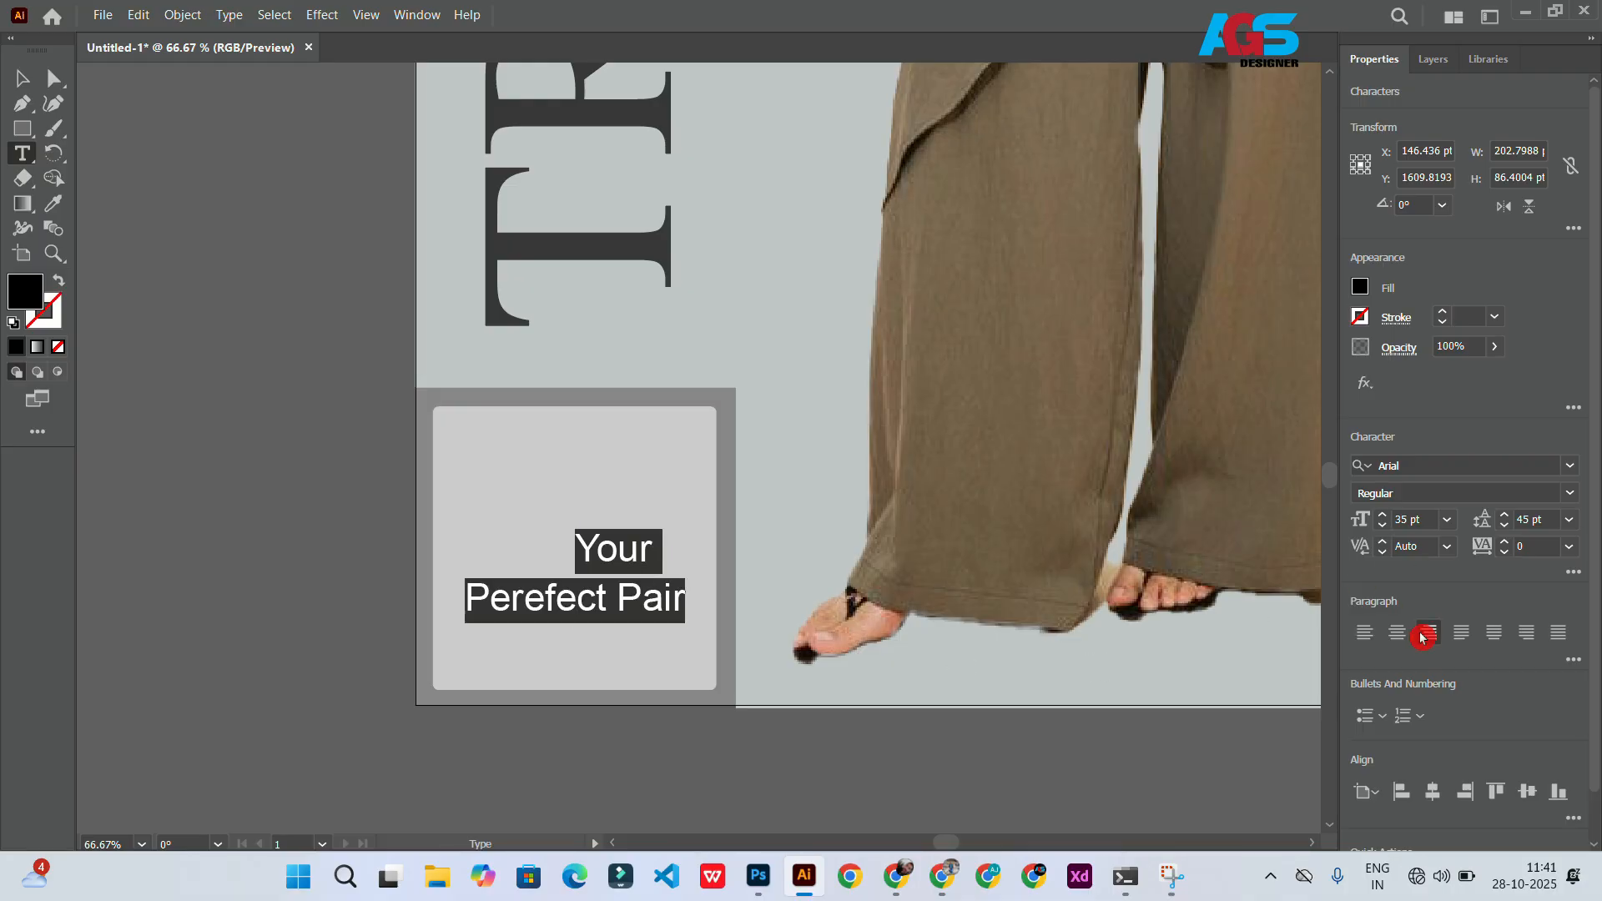
click(1396, 633)
Step: Nudge the caption slightly left within the square
click(30, 87)
click(261, 558)
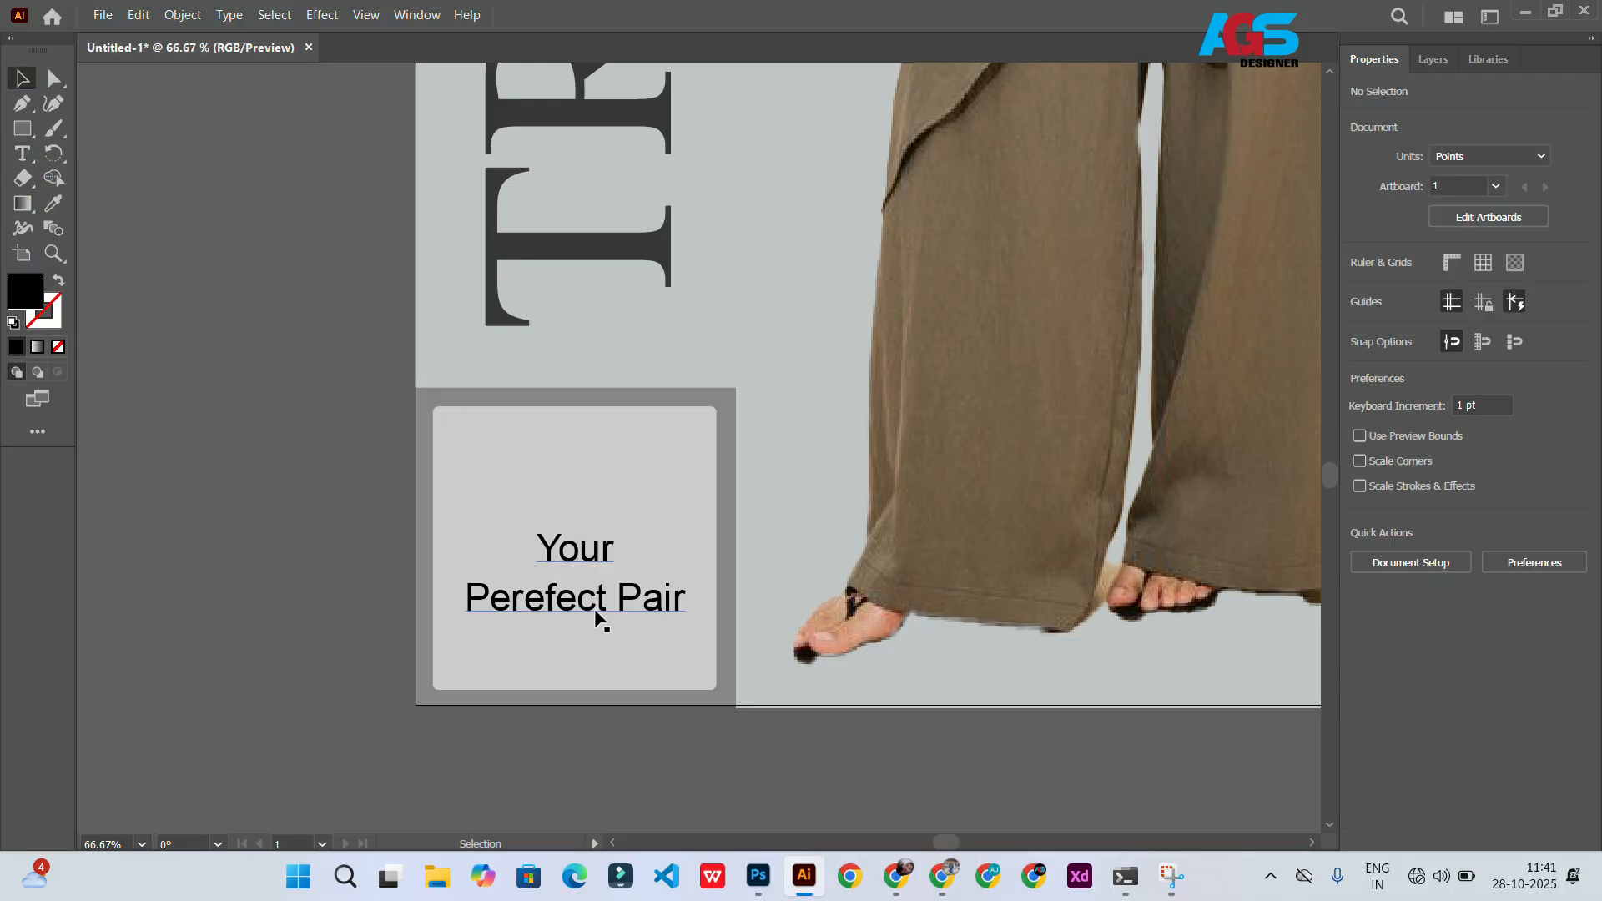
drag(600, 615, 589, 614)
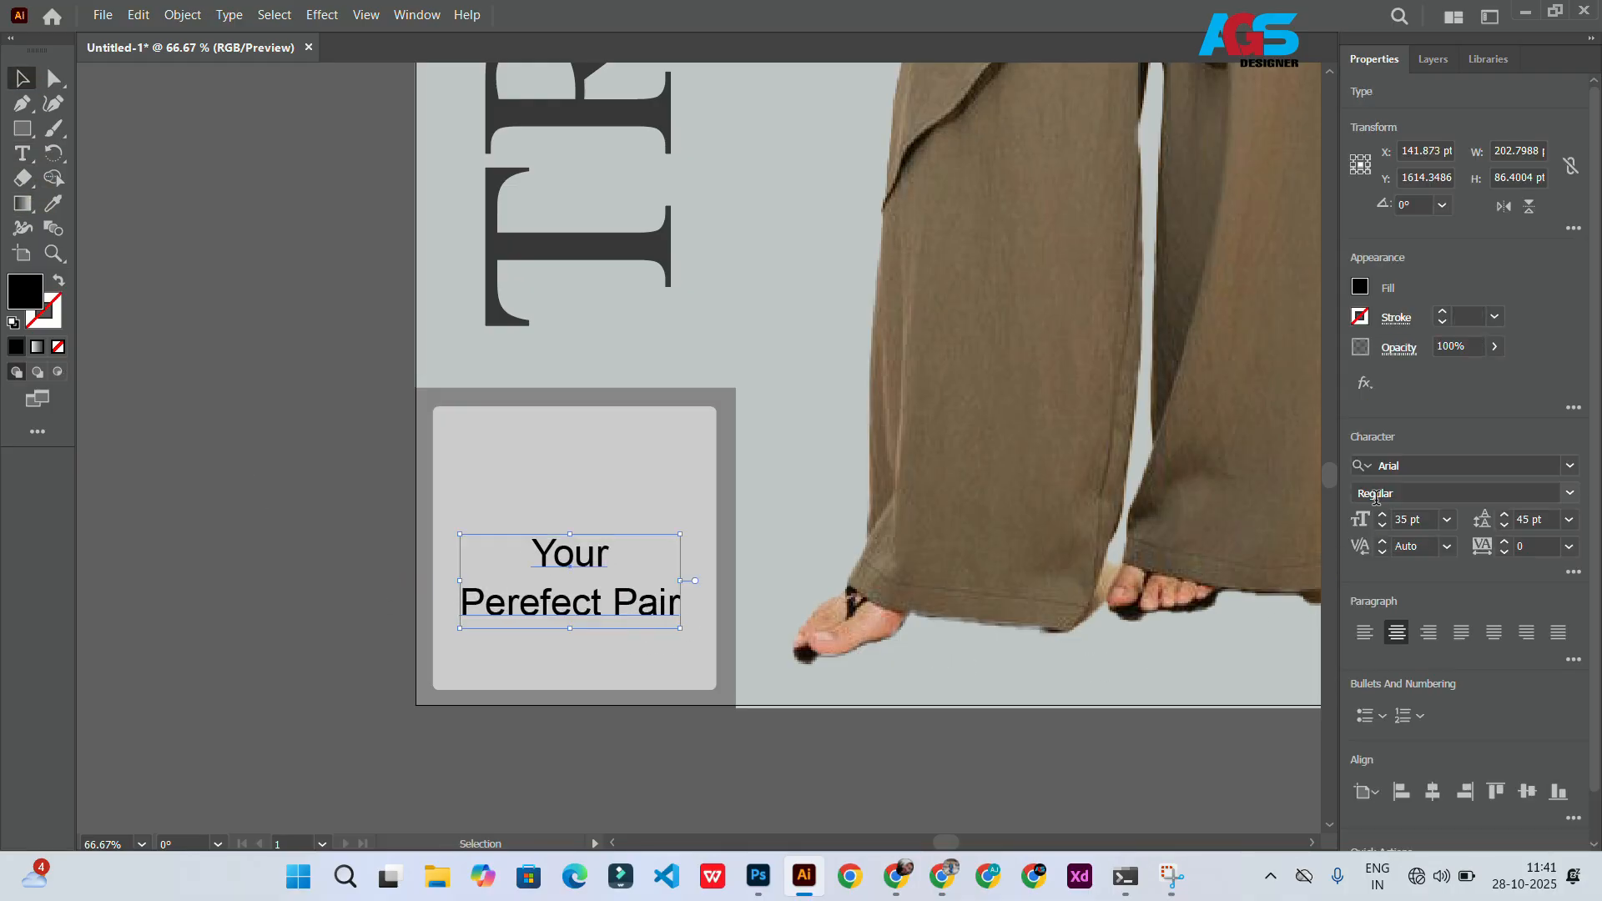
Step: Color the caption text mid grey
click(1359, 286)
double_click(25, 291)
click(1069, 548)
click(1558, 391)
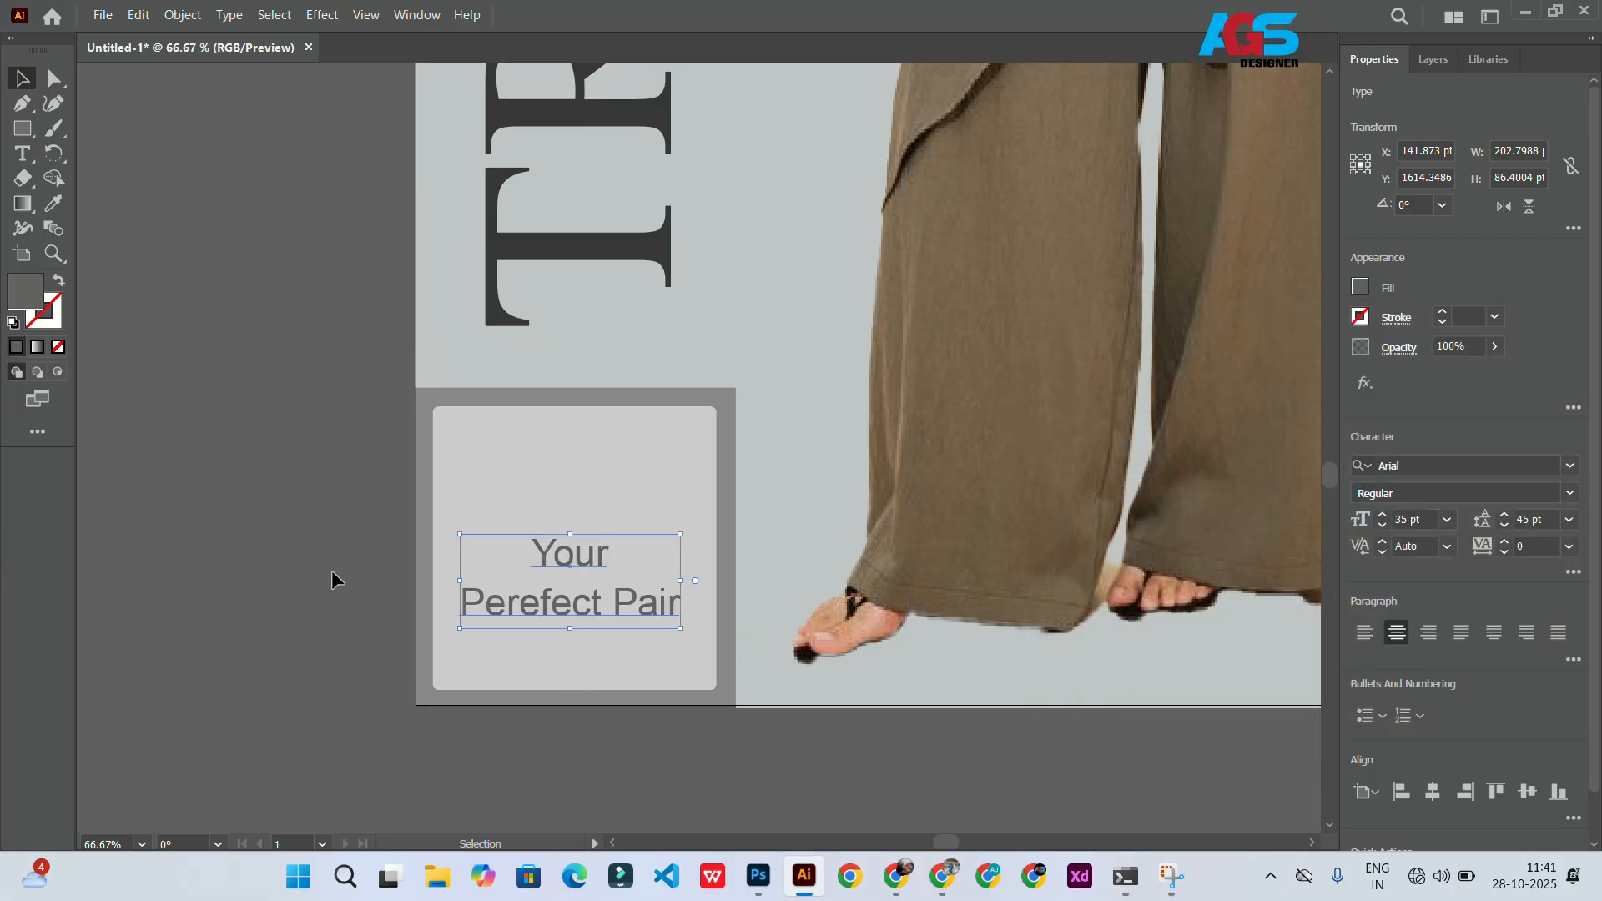
click(323, 571)
Step: Draw a right-pointing triangle with the Pen tool above the caption
click(24, 131)
key(p)
key(ctrl+plus)
key(ctrl+plus)
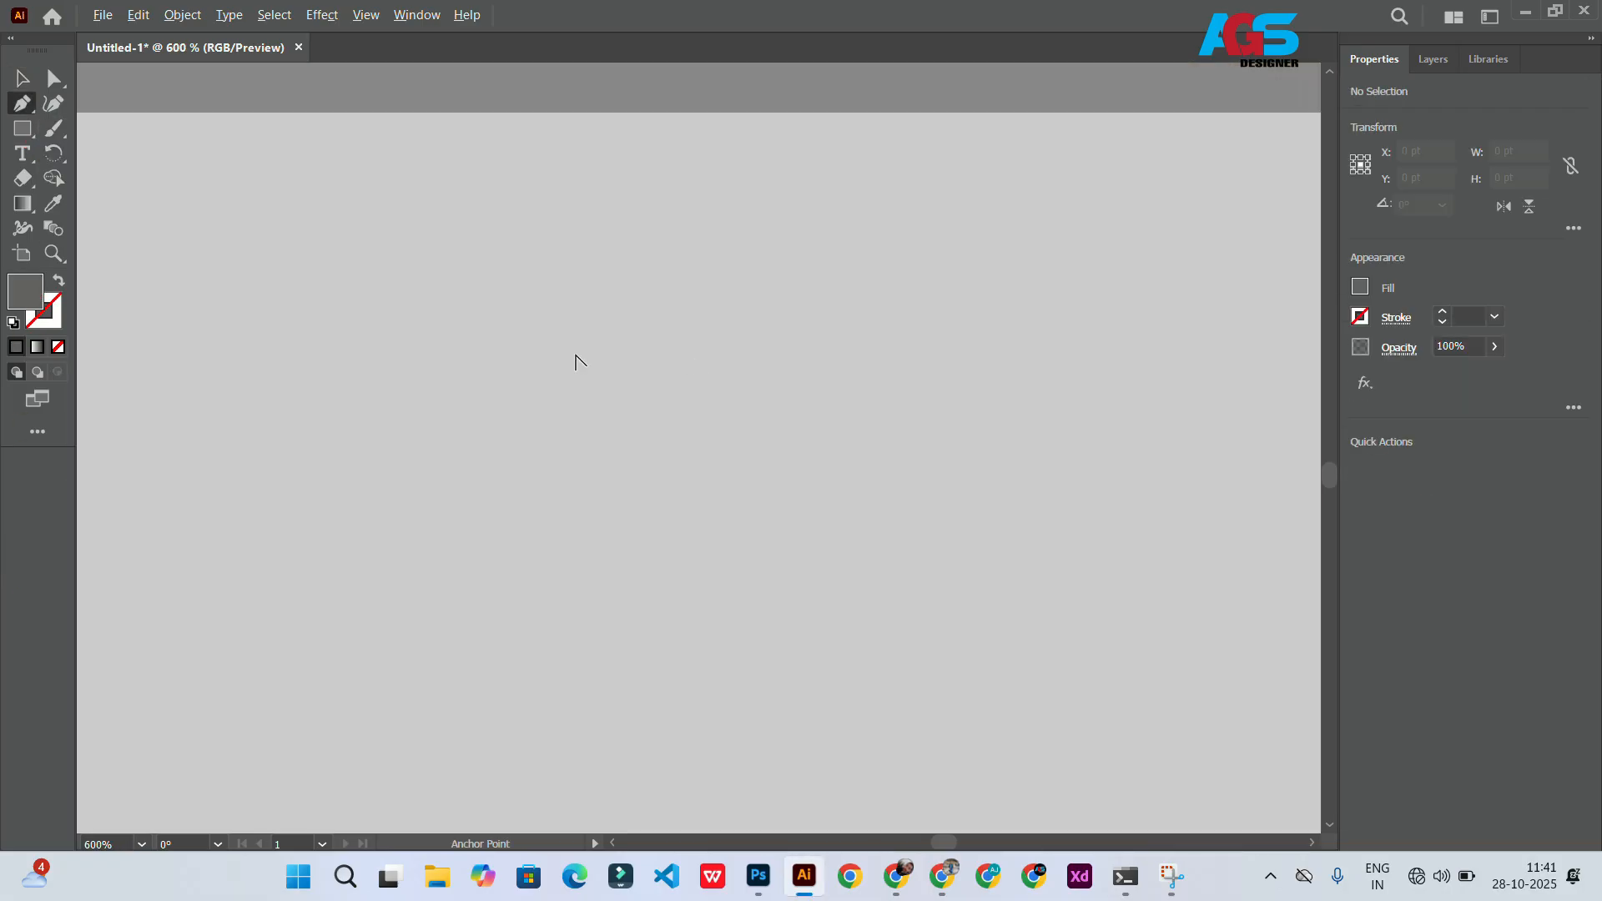
click(559, 377)
click(558, 500)
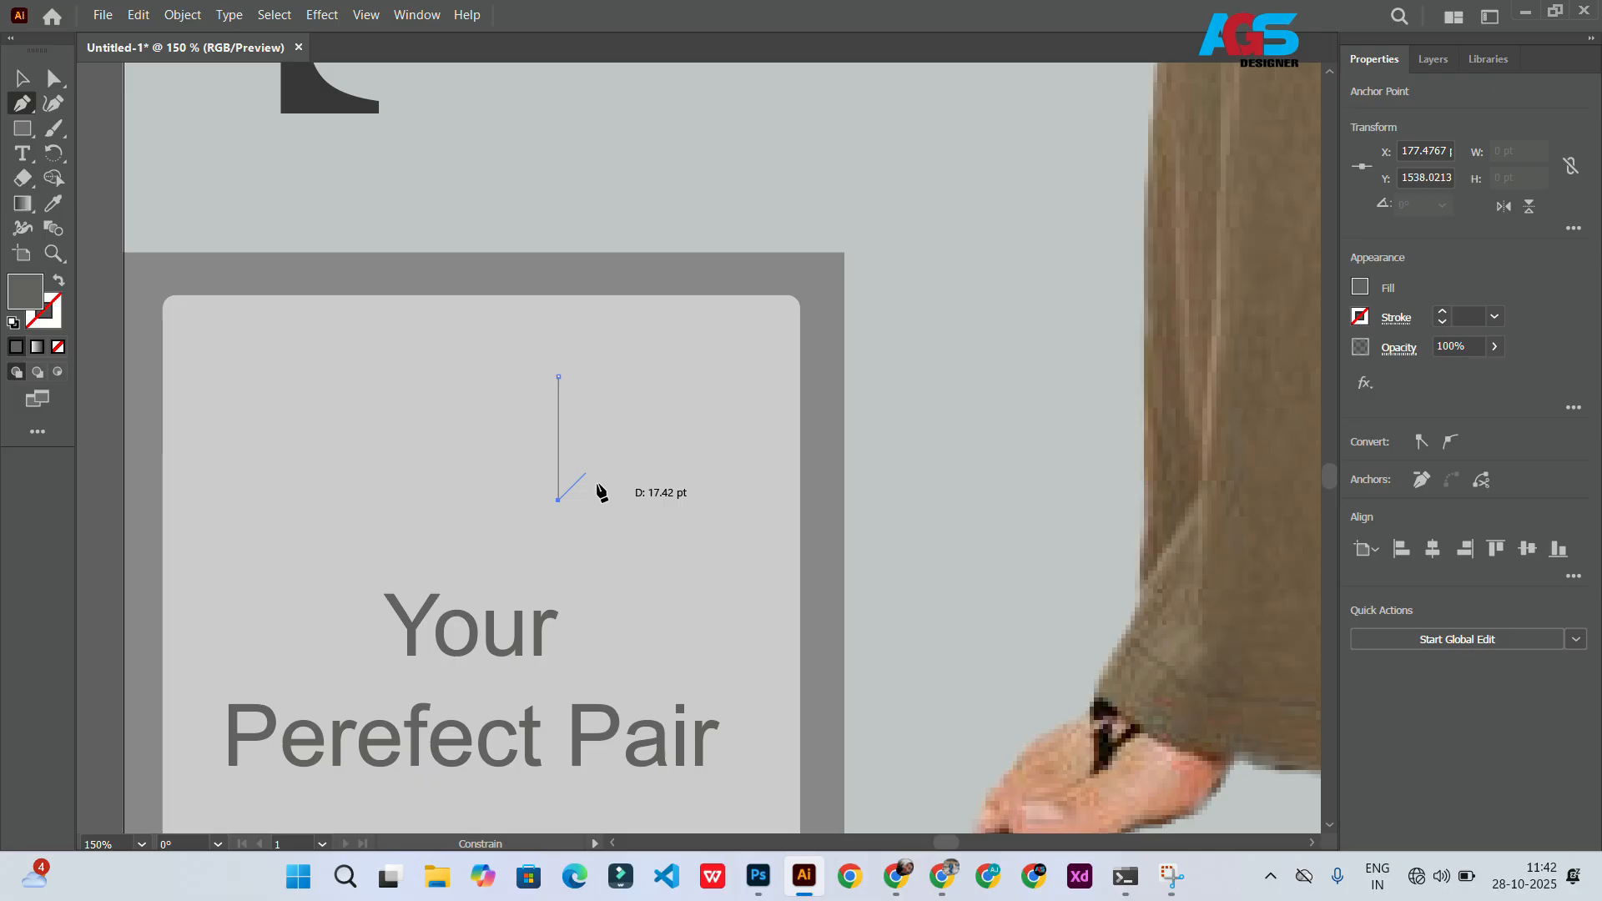
click(682, 439)
click(558, 377)
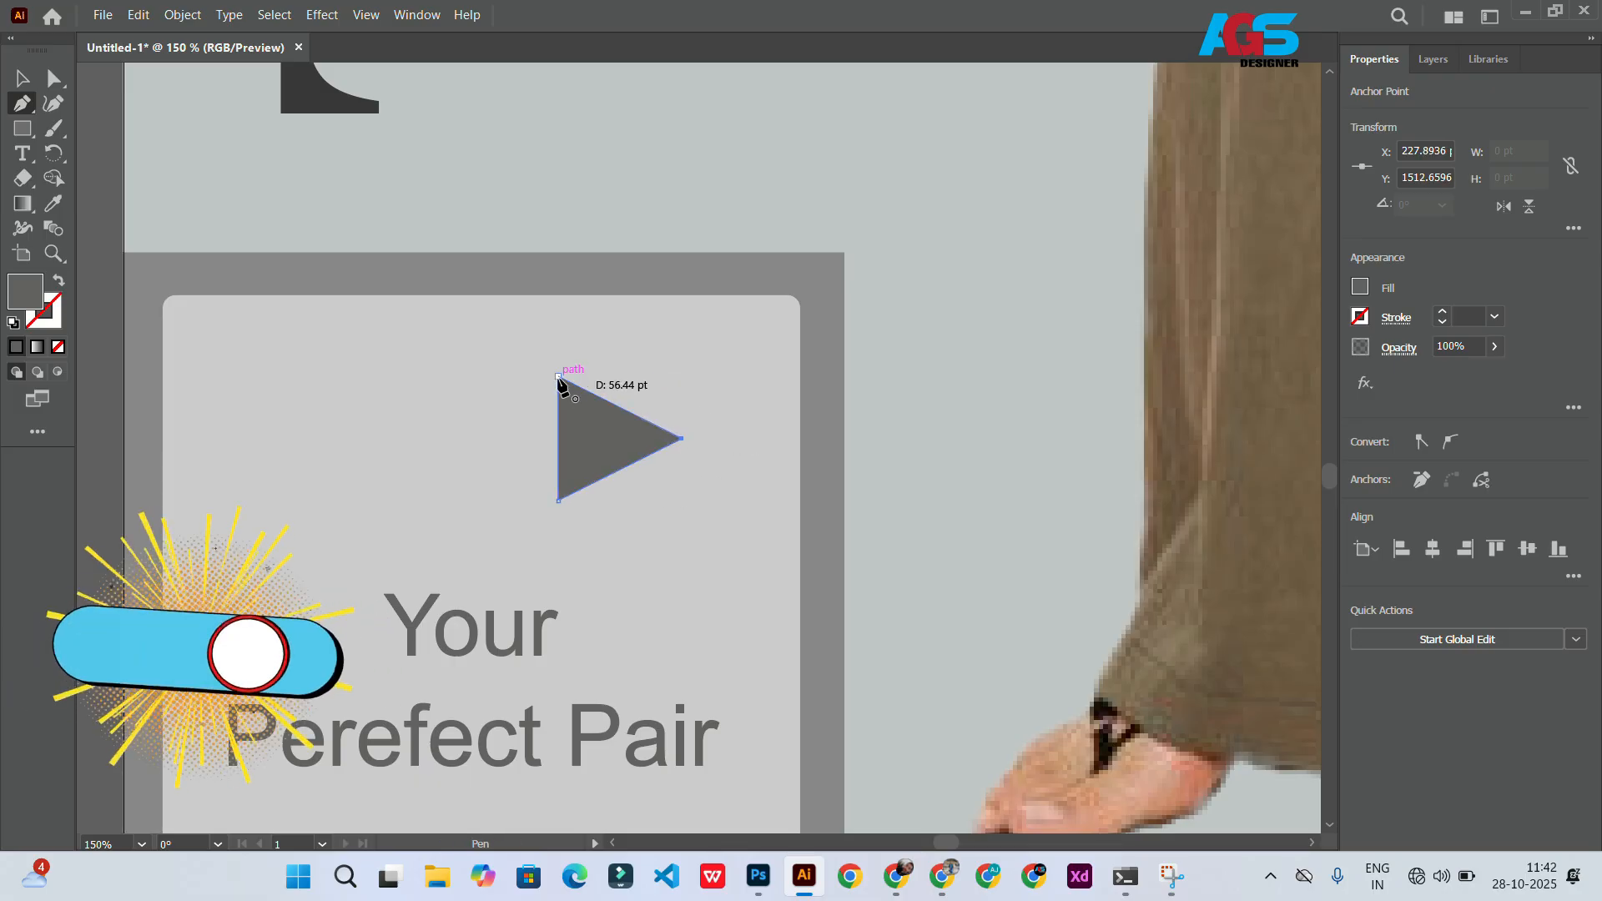
Step: Scale the triangle down, duplicate it beside itself and group the two arrows
click(23, 105)
click(23, 79)
scroll(408, 417, down, 4)
scroll(426, 428, up, 3)
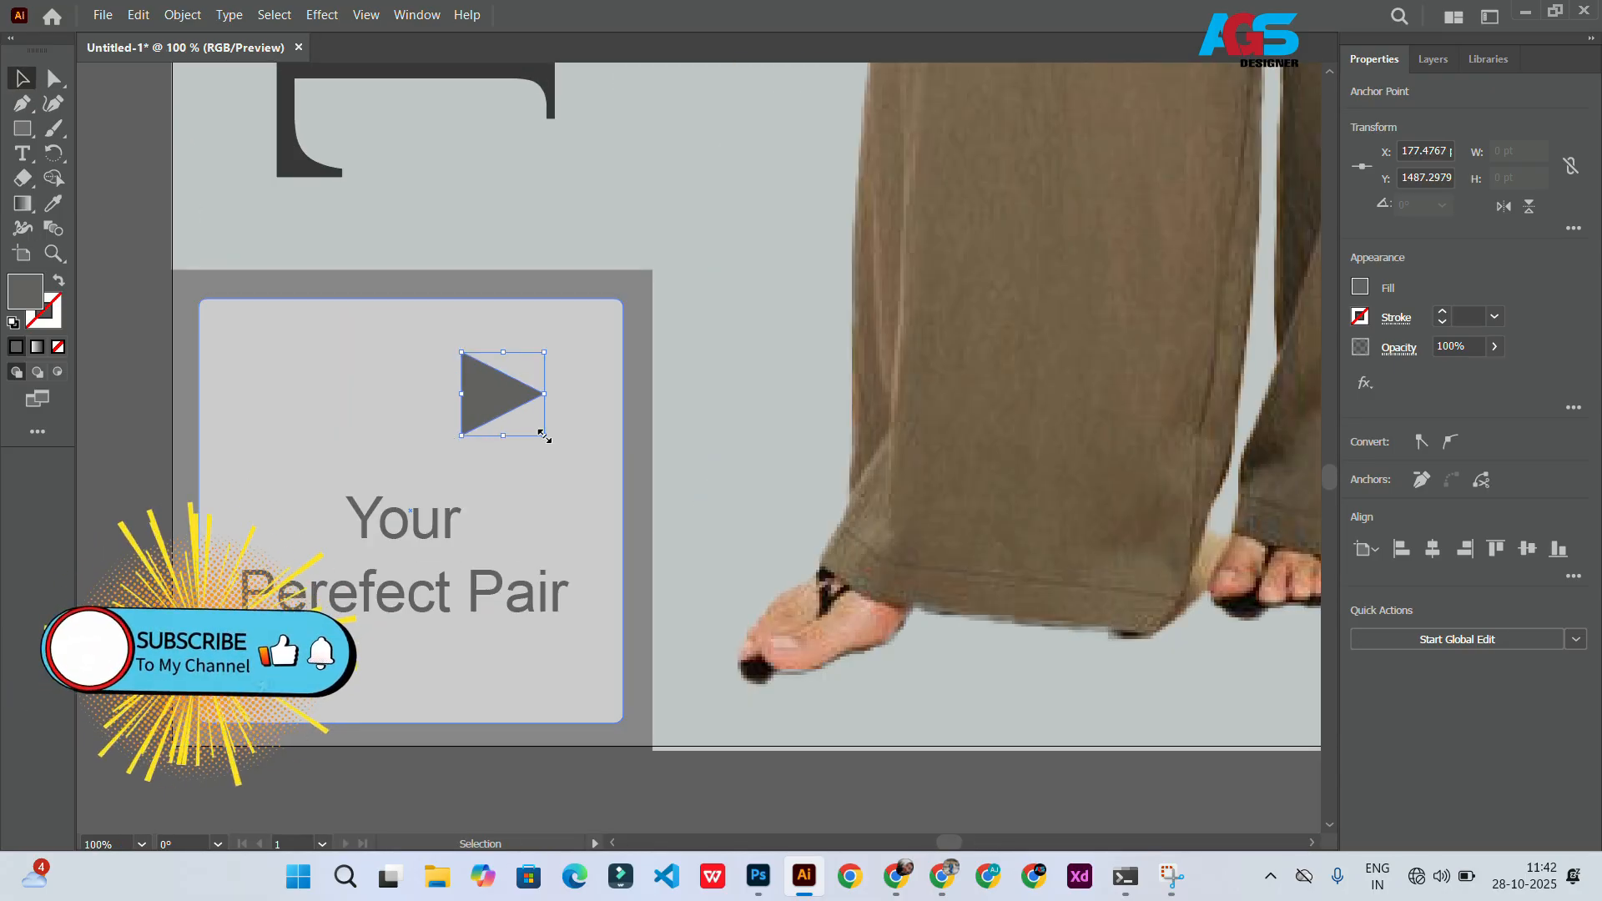
drag(545, 437, 506, 377)
scroll(498, 390, up, 3)
scroll(519, 418, down, 2)
shift+click(499, 419)
key(ctrl+g)
Step: Zoom out to review the whole poster layout
scroll(567, 382, right, 1)
scroll(514, 392, down, 3)
scroll(484, 402, up, 2)
click(416, 481)
scroll(416, 487, down, 6)
scroll(247, 448, up, 1)
click(247, 448)
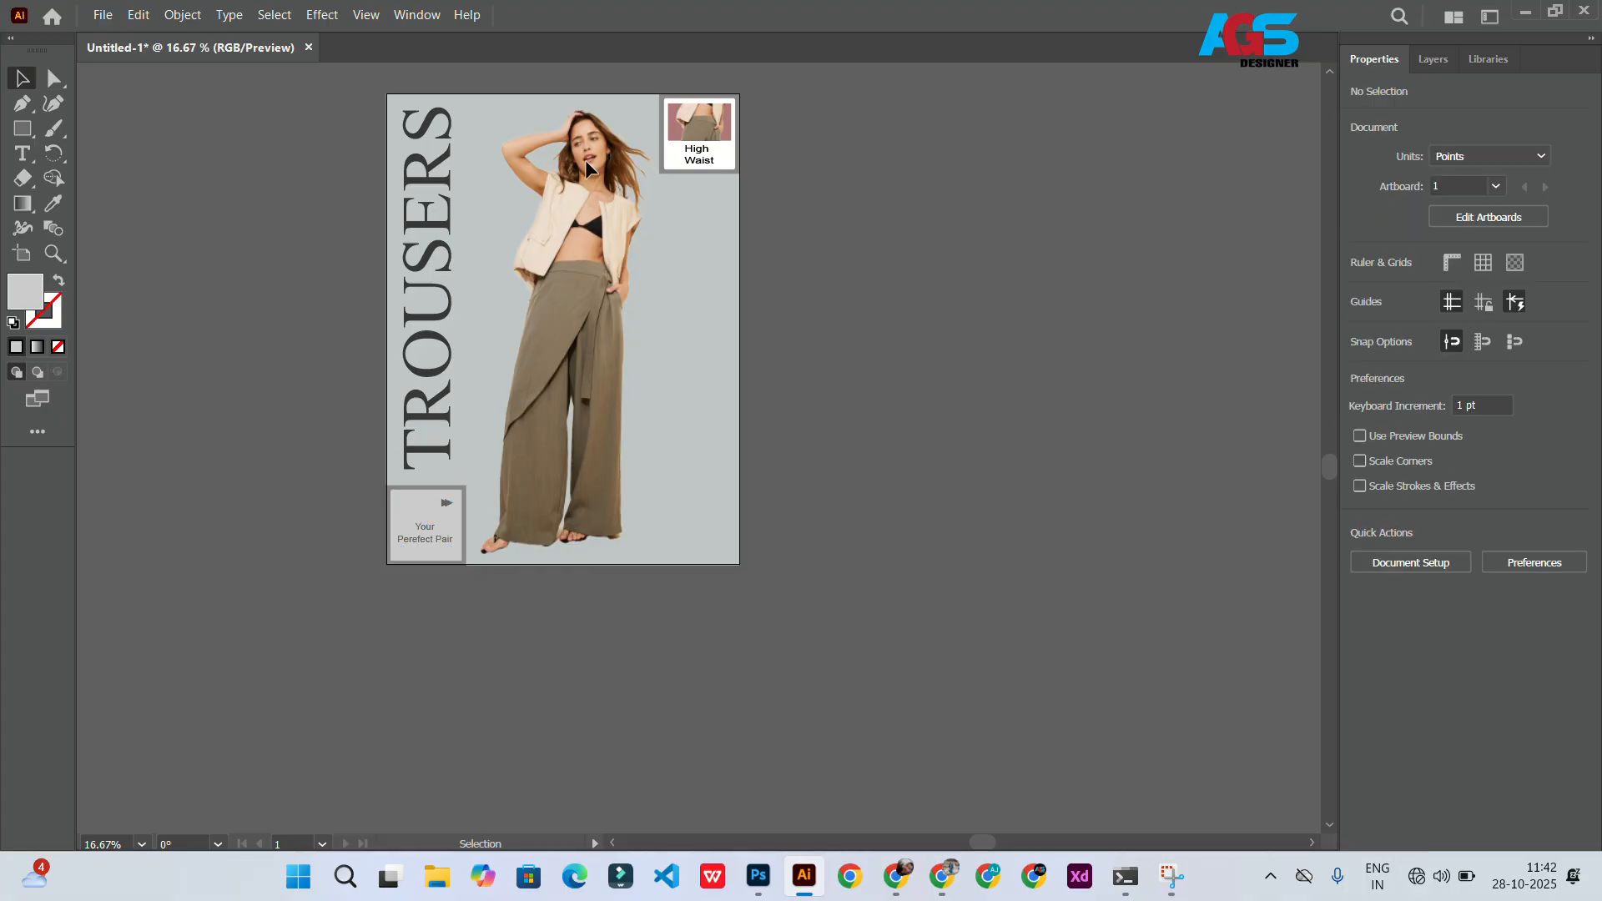
scroll(470, 512, up, 3)
Step: Fill the grouped double arrow with black
click(446, 503)
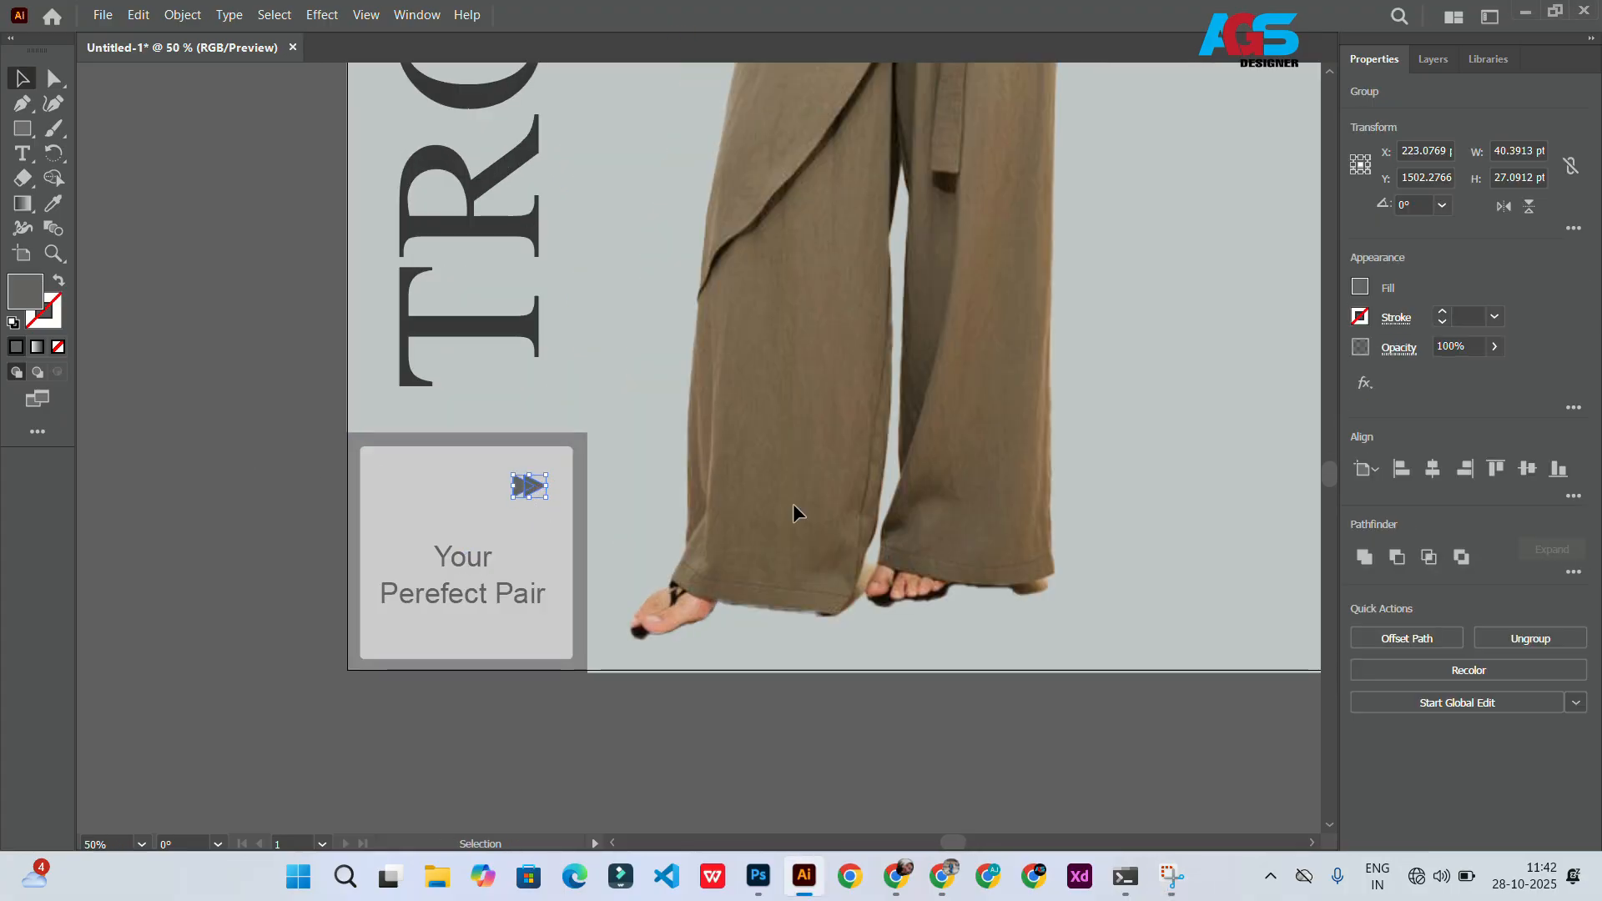
click(1368, 302)
click(1175, 353)
click(583, 483)
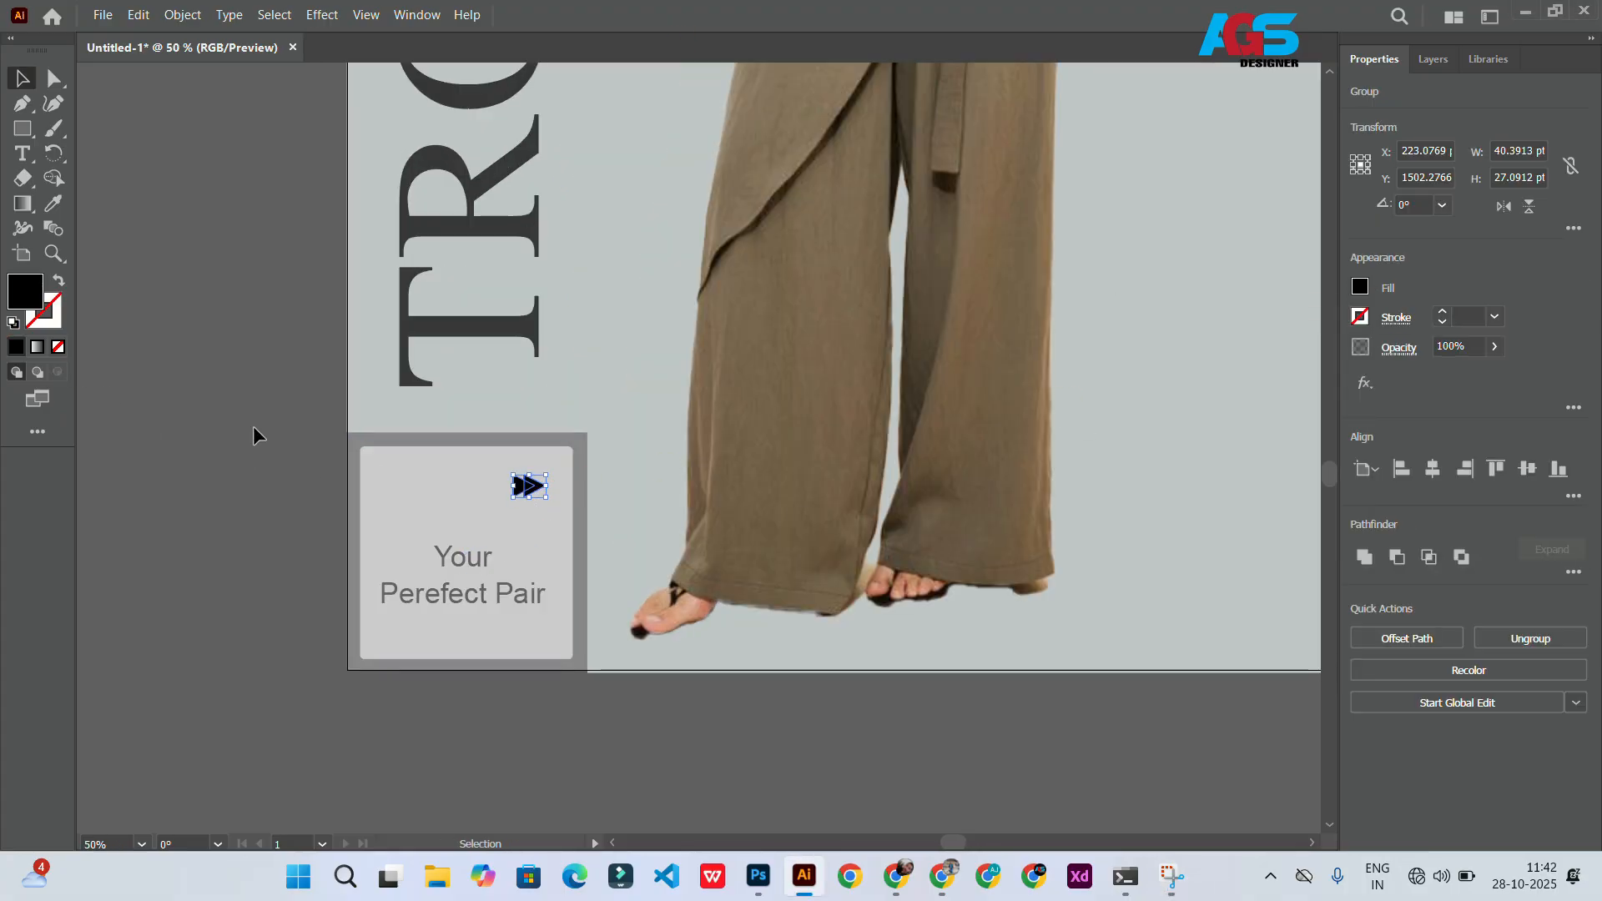
click(293, 578)
Step: Draw a small square about 72 pt wide near the artboard's right edge beside the trousers
scroll(192, 629, right, 5)
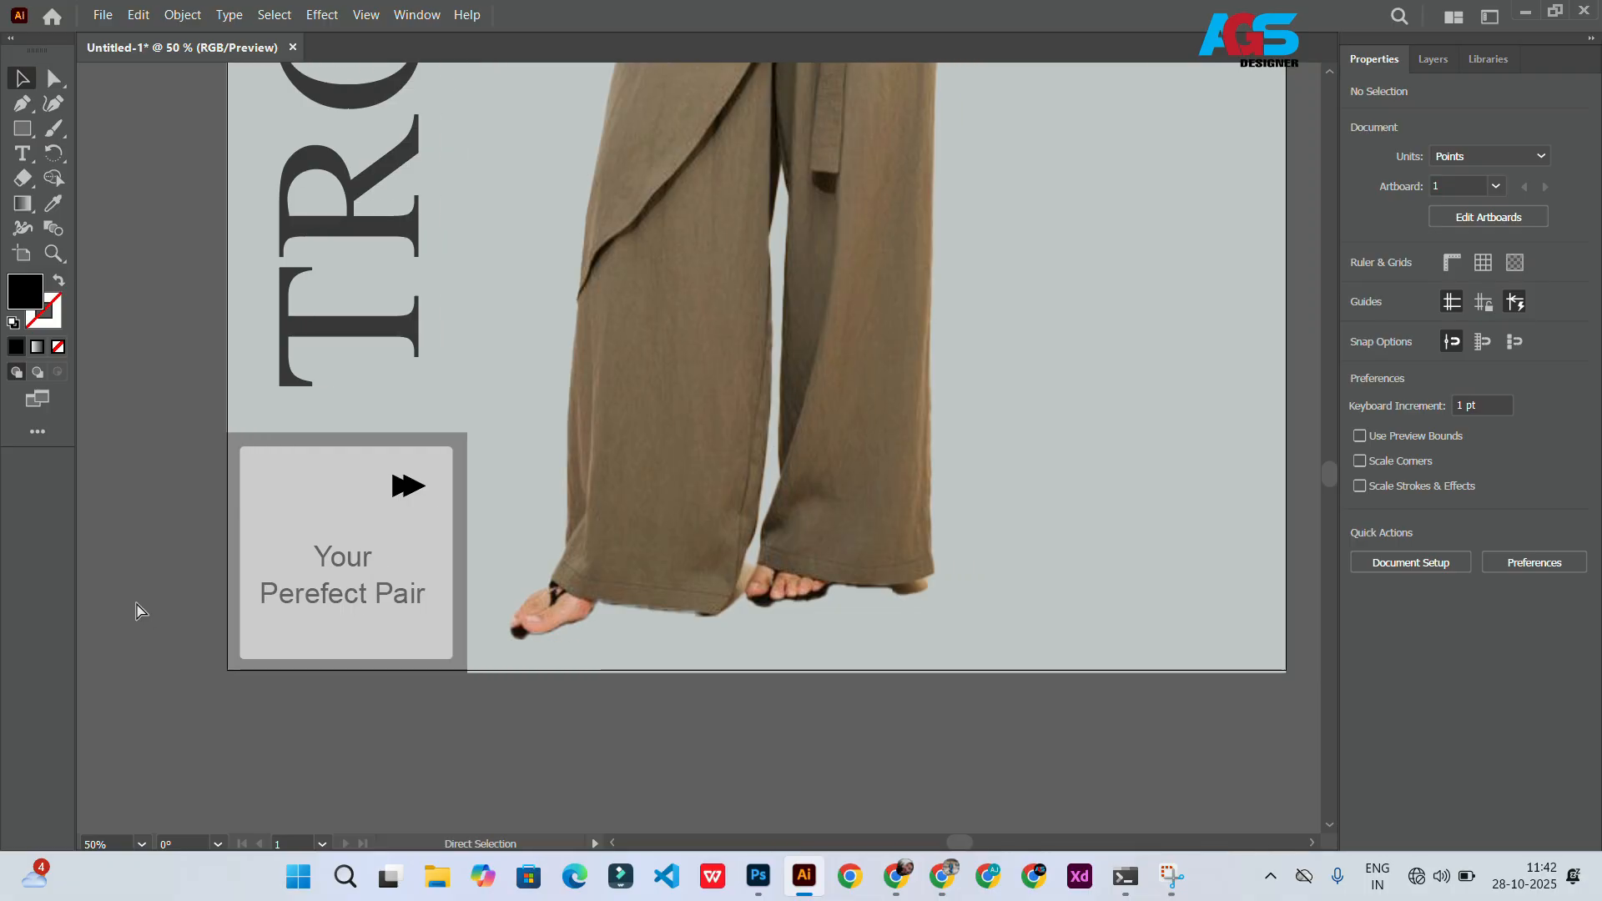
scroll(140, 587, down, 2)
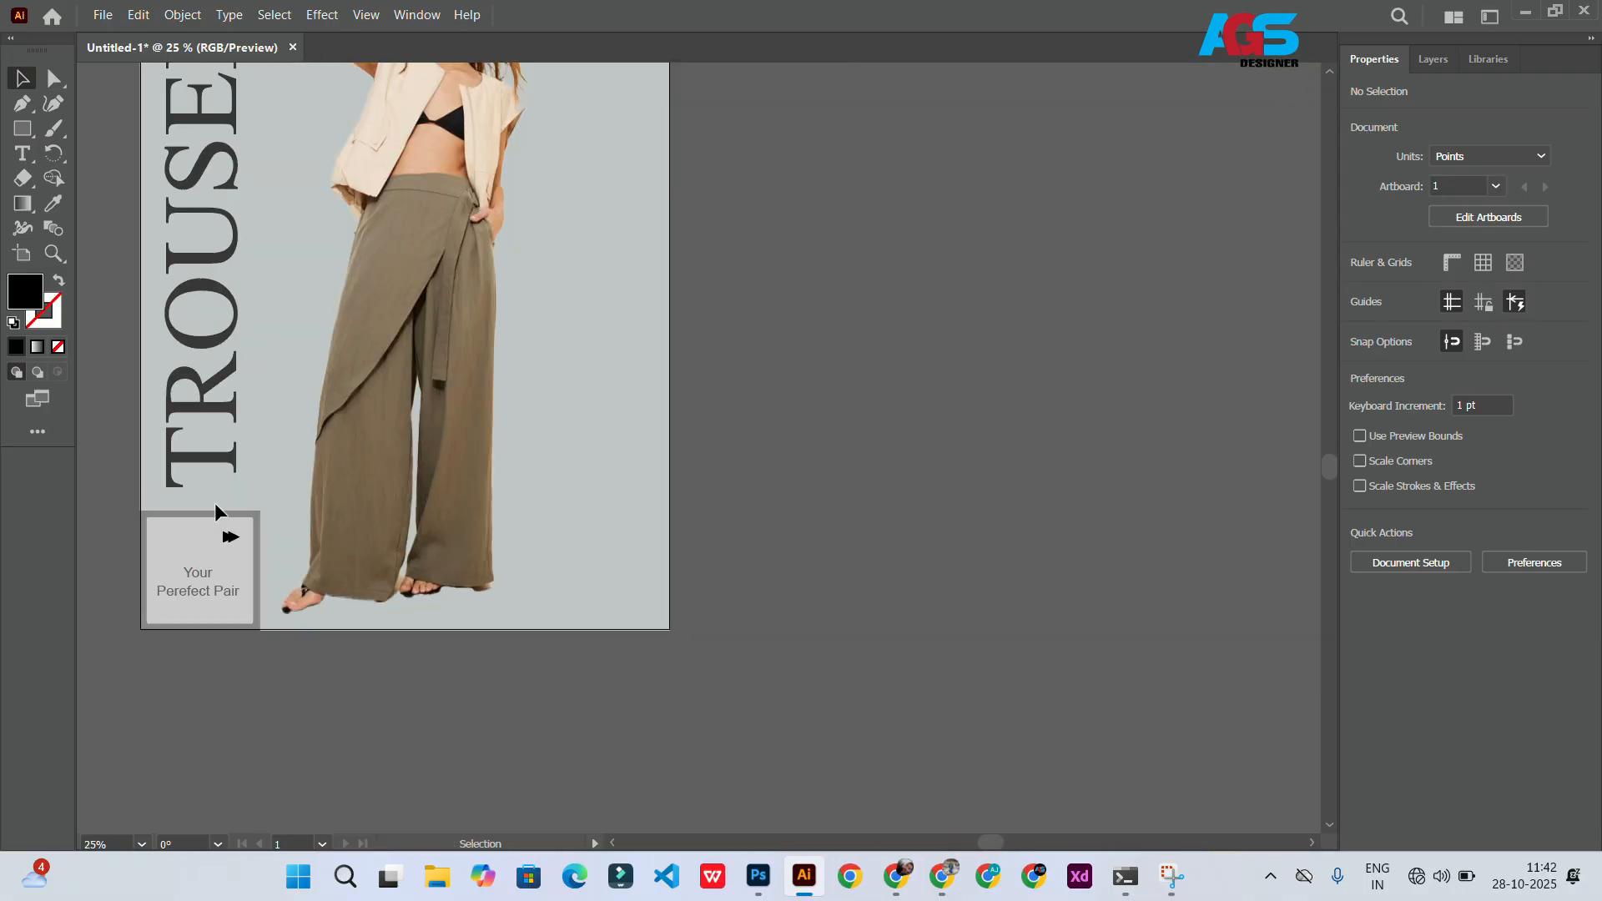
click(23, 128)
scroll(547, 269, up, 2)
drag(546, 266, 575, 294)
key(d)
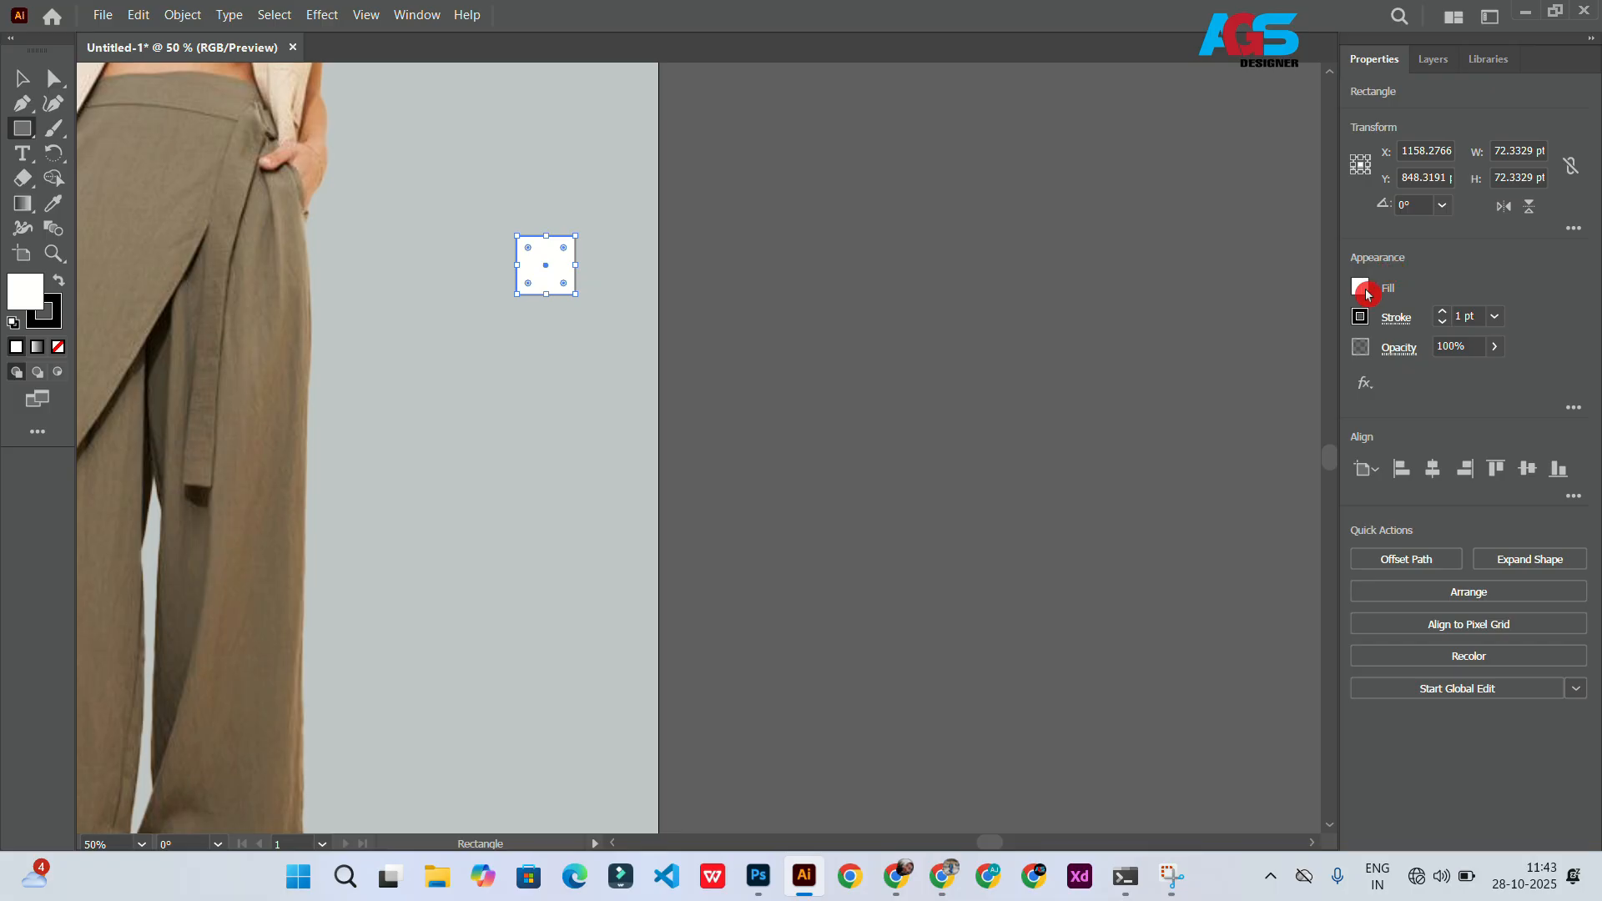
Step: Fill the small square light grey and give it a white stroke
click(1365, 292)
click(1237, 439)
click(1251, 440)
click(1267, 439)
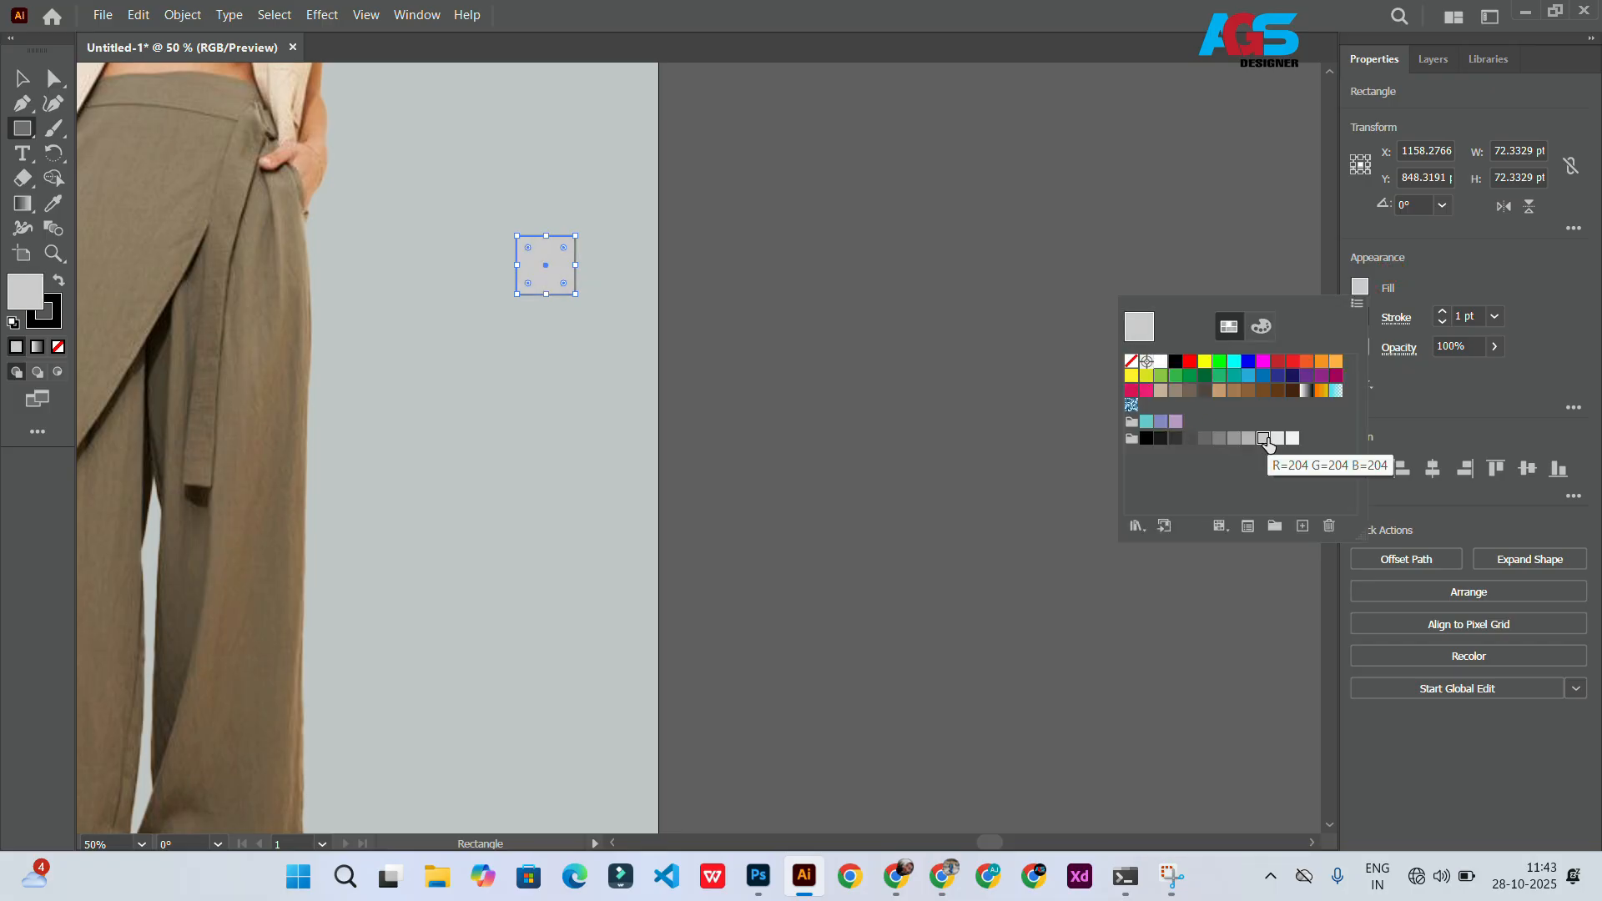
click(1288, 416)
click(1360, 319)
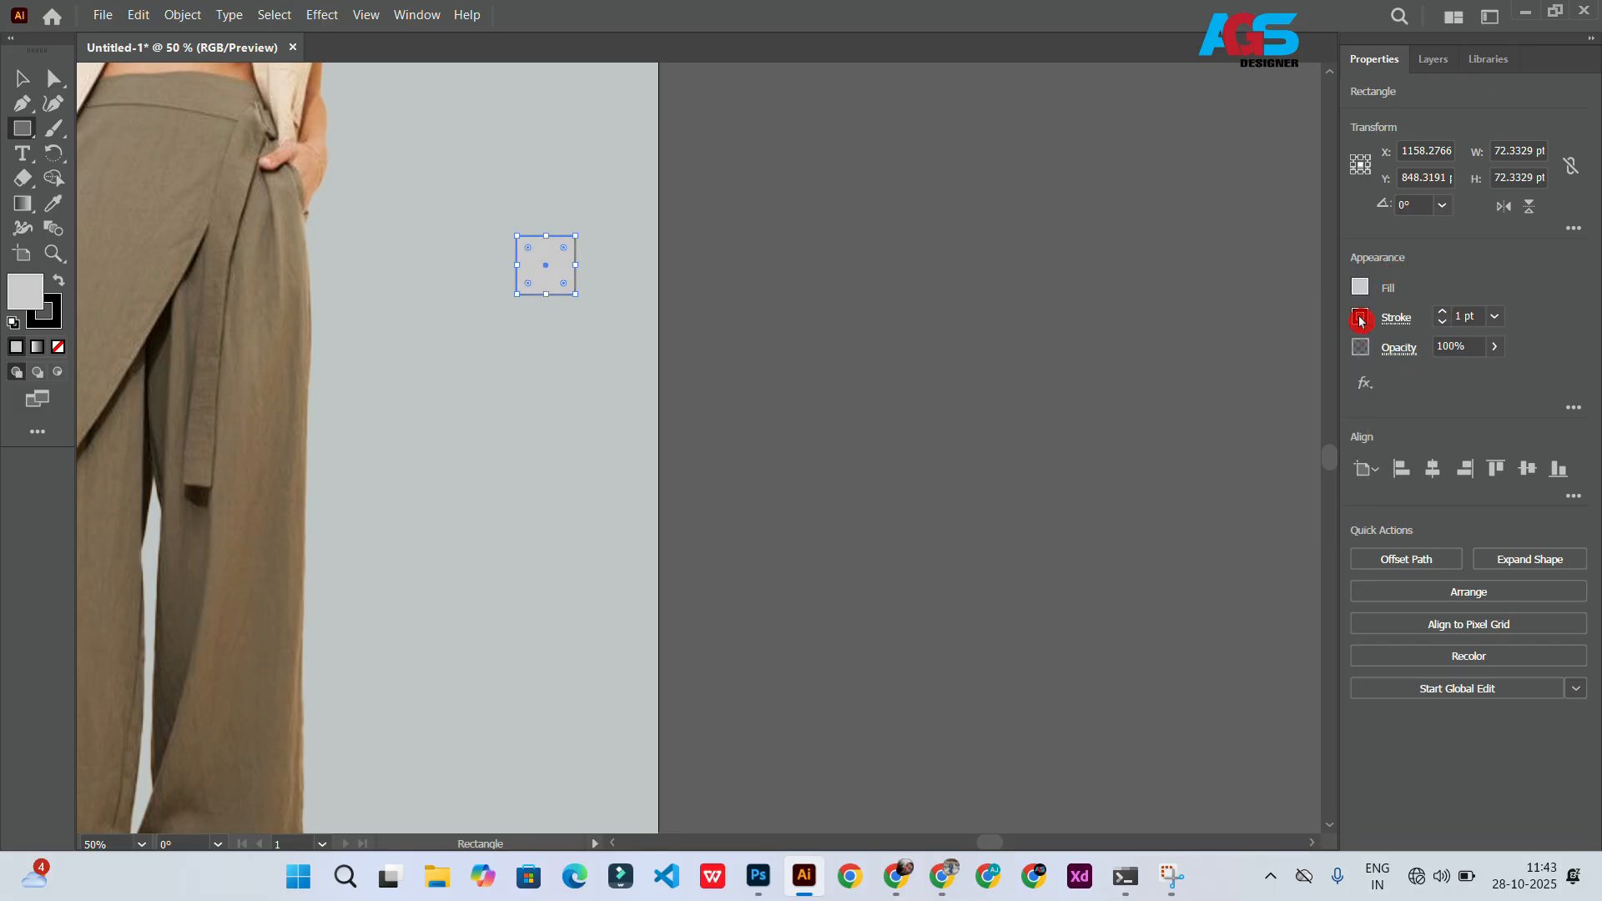
click(1165, 394)
click(43, 85)
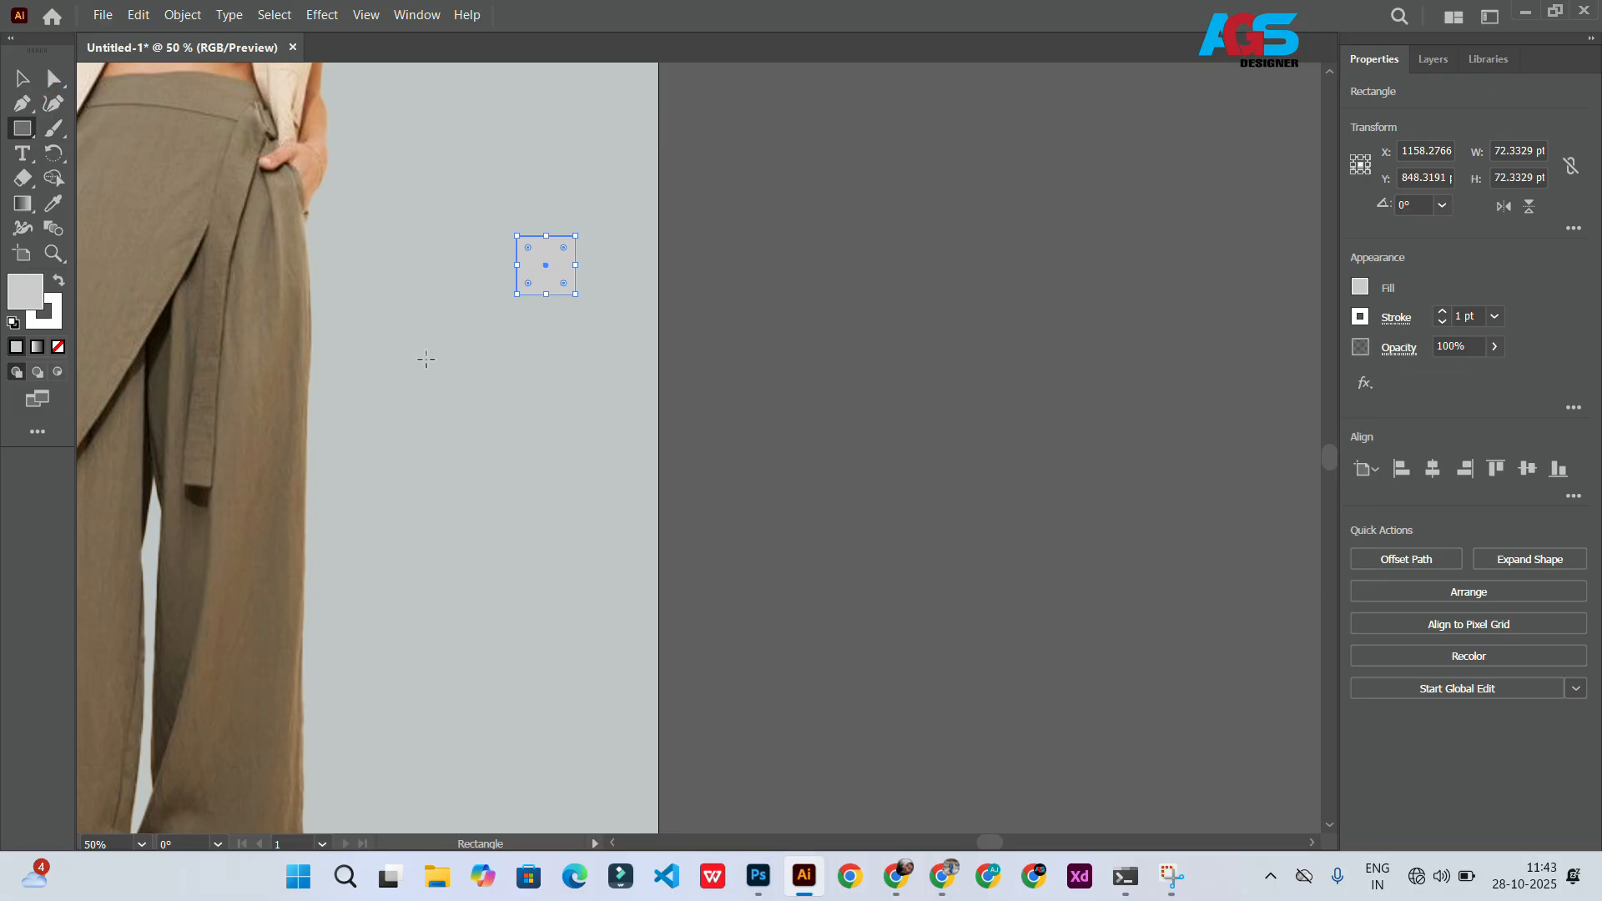
Step: Move the small square slightly down and right
click(23, 78)
click(515, 326)
drag(532, 267, 556, 309)
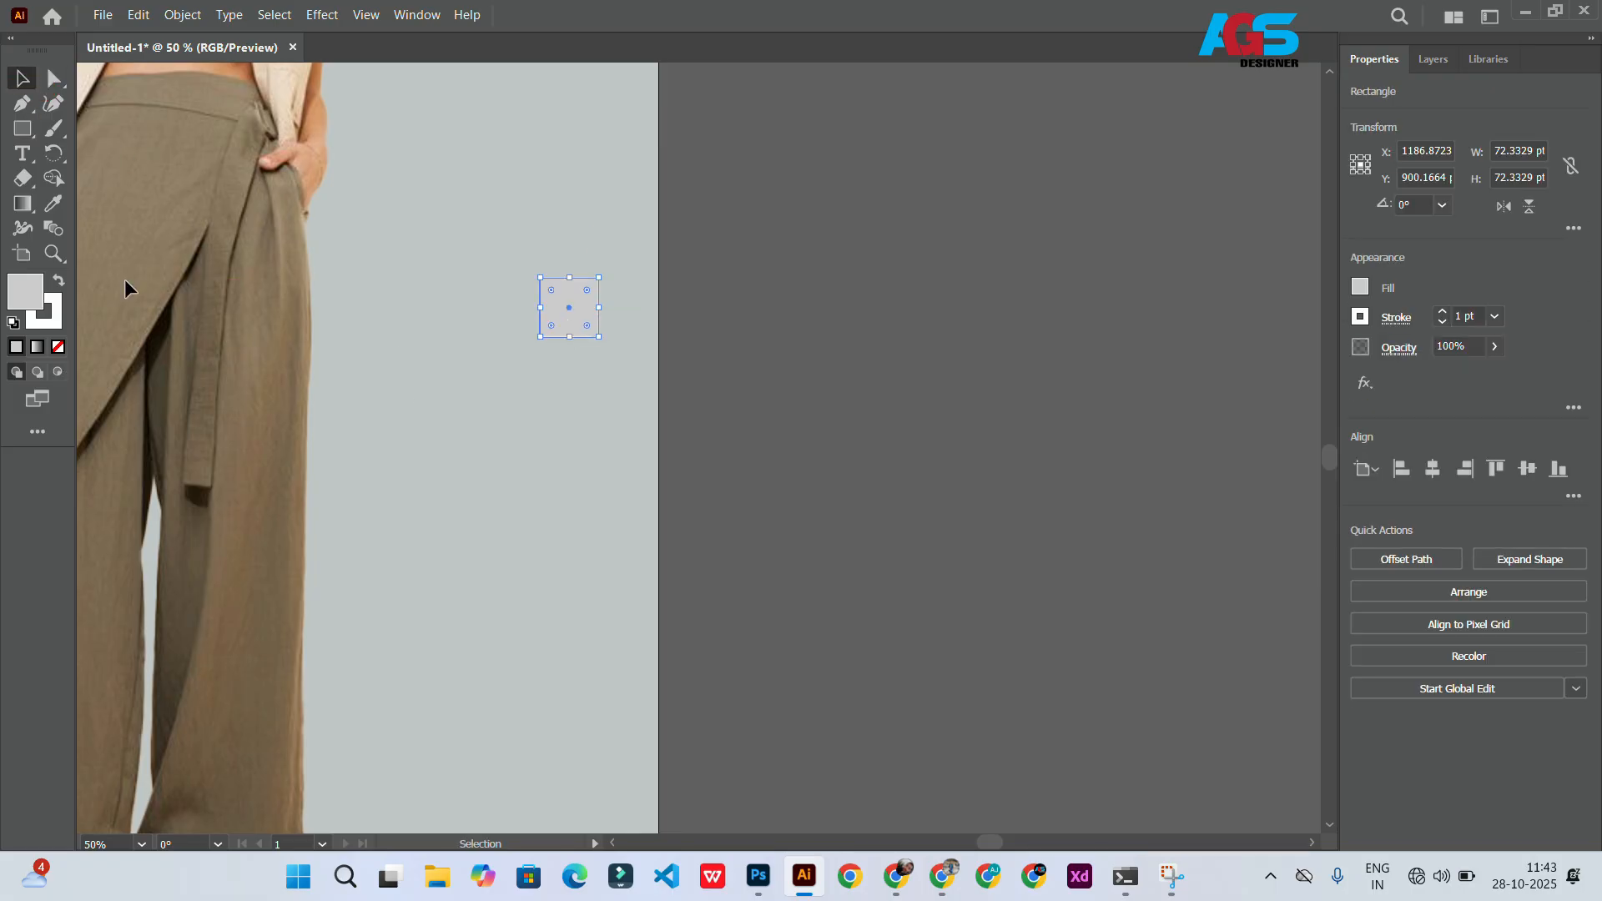
Step: Add a text object beside the square and replace its placeholder with a single vertical-bar glyph
key(t)
click(435, 305)
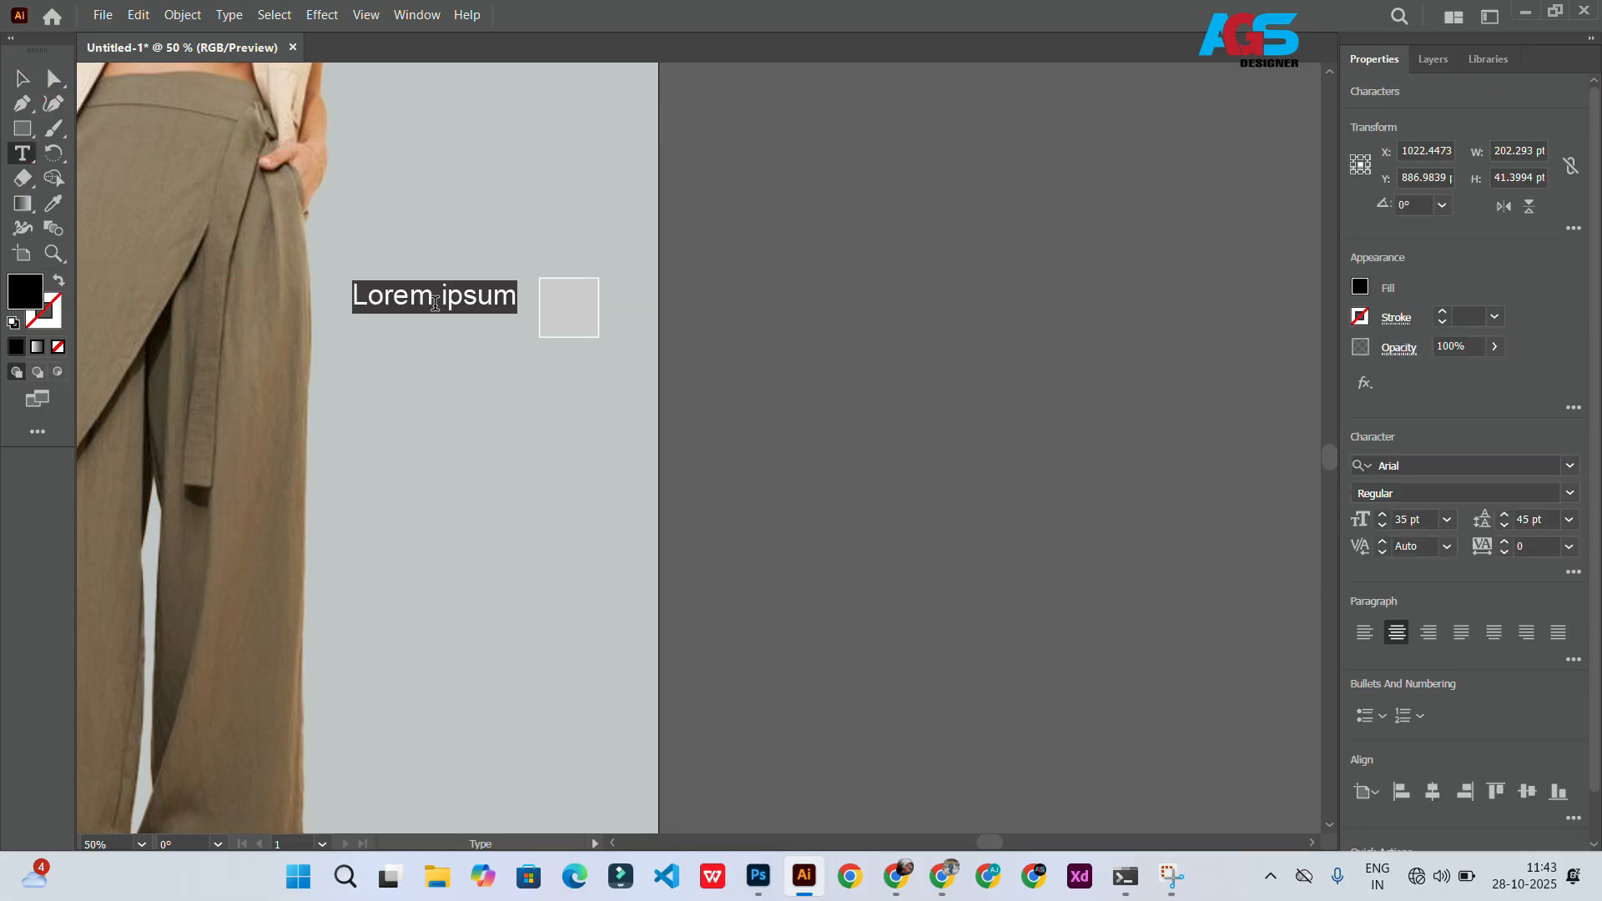
key(BackSpace)
key(Escape)
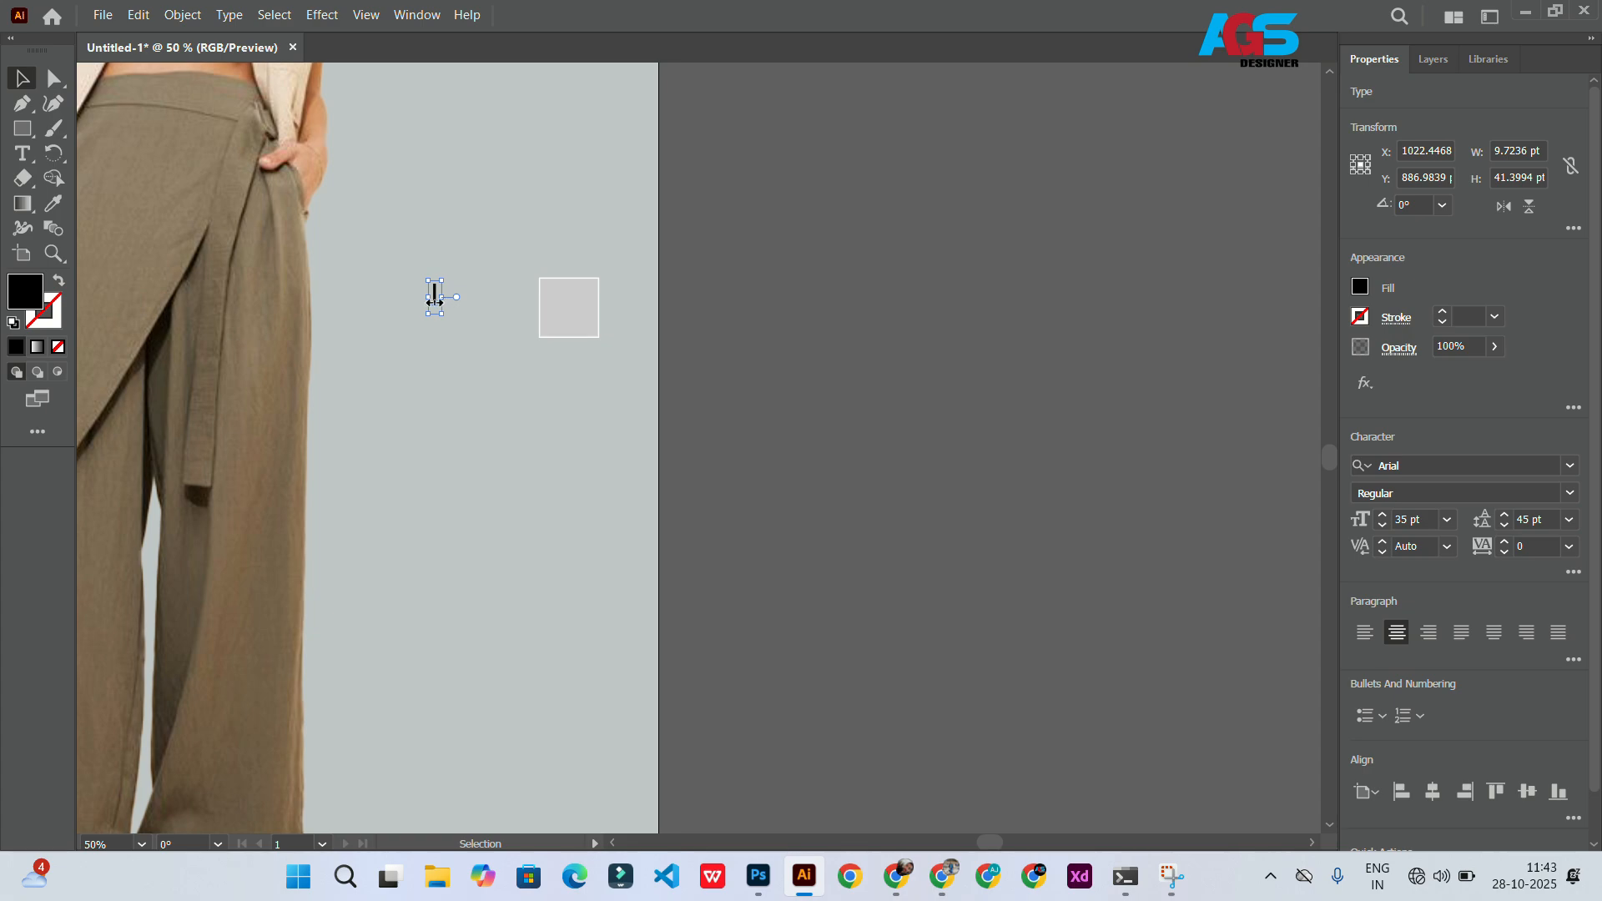
Step: Move the bar glyph into the small square and enlarge it
scroll(476, 292, left, 2)
scroll(516, 282, up, 4)
drag(433, 340, 947, 354)
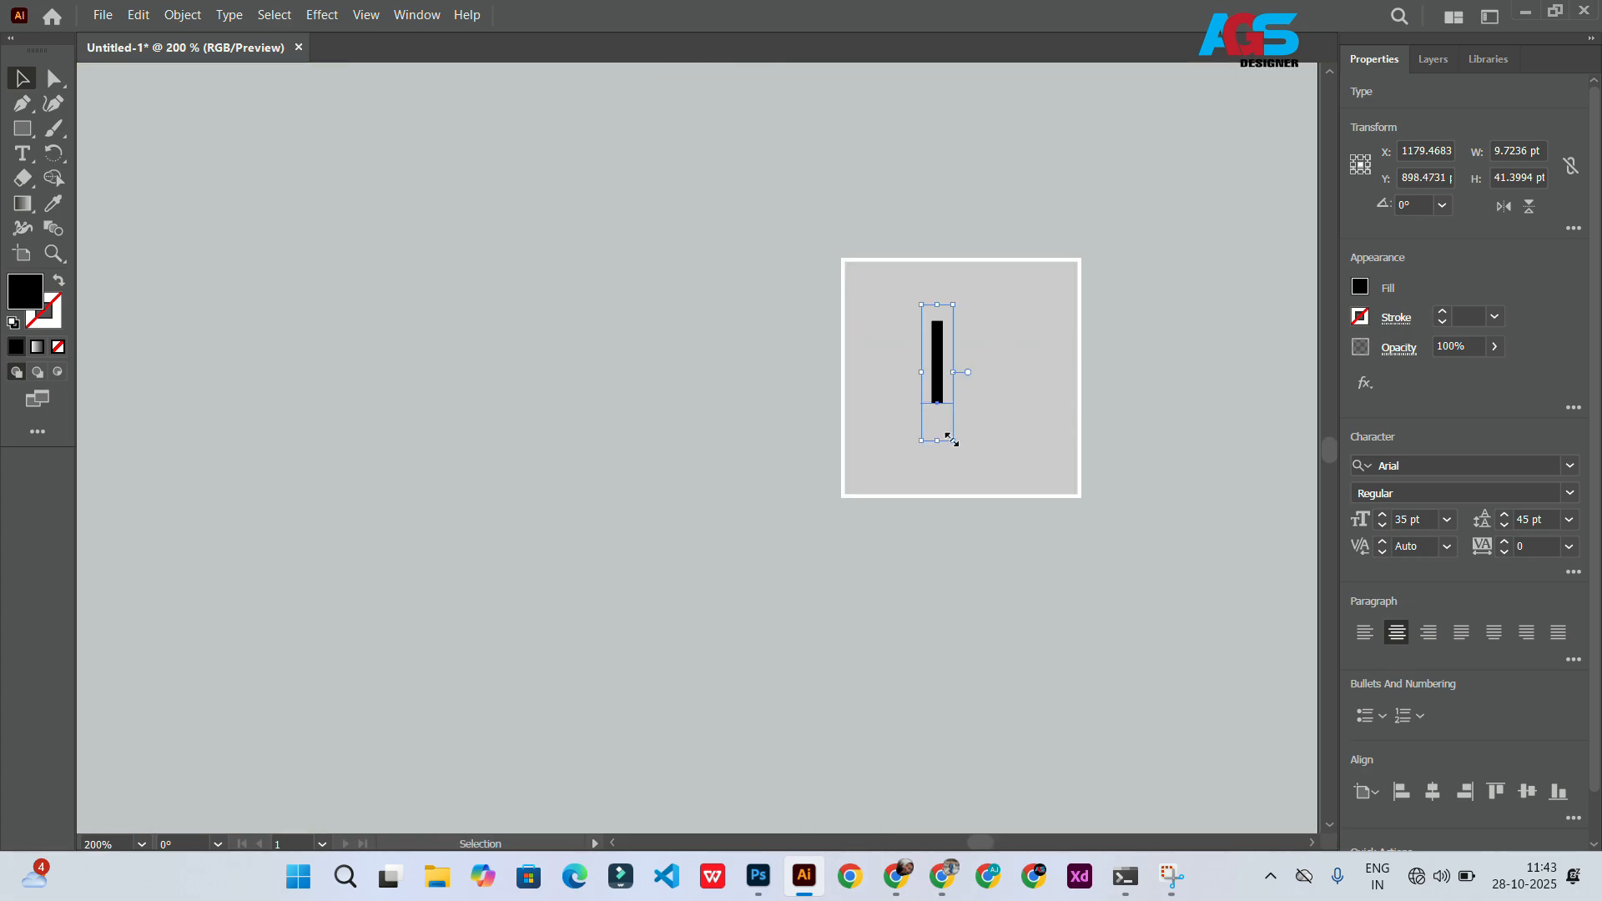
drag(952, 440, 992, 488)
drag(961, 411, 955, 378)
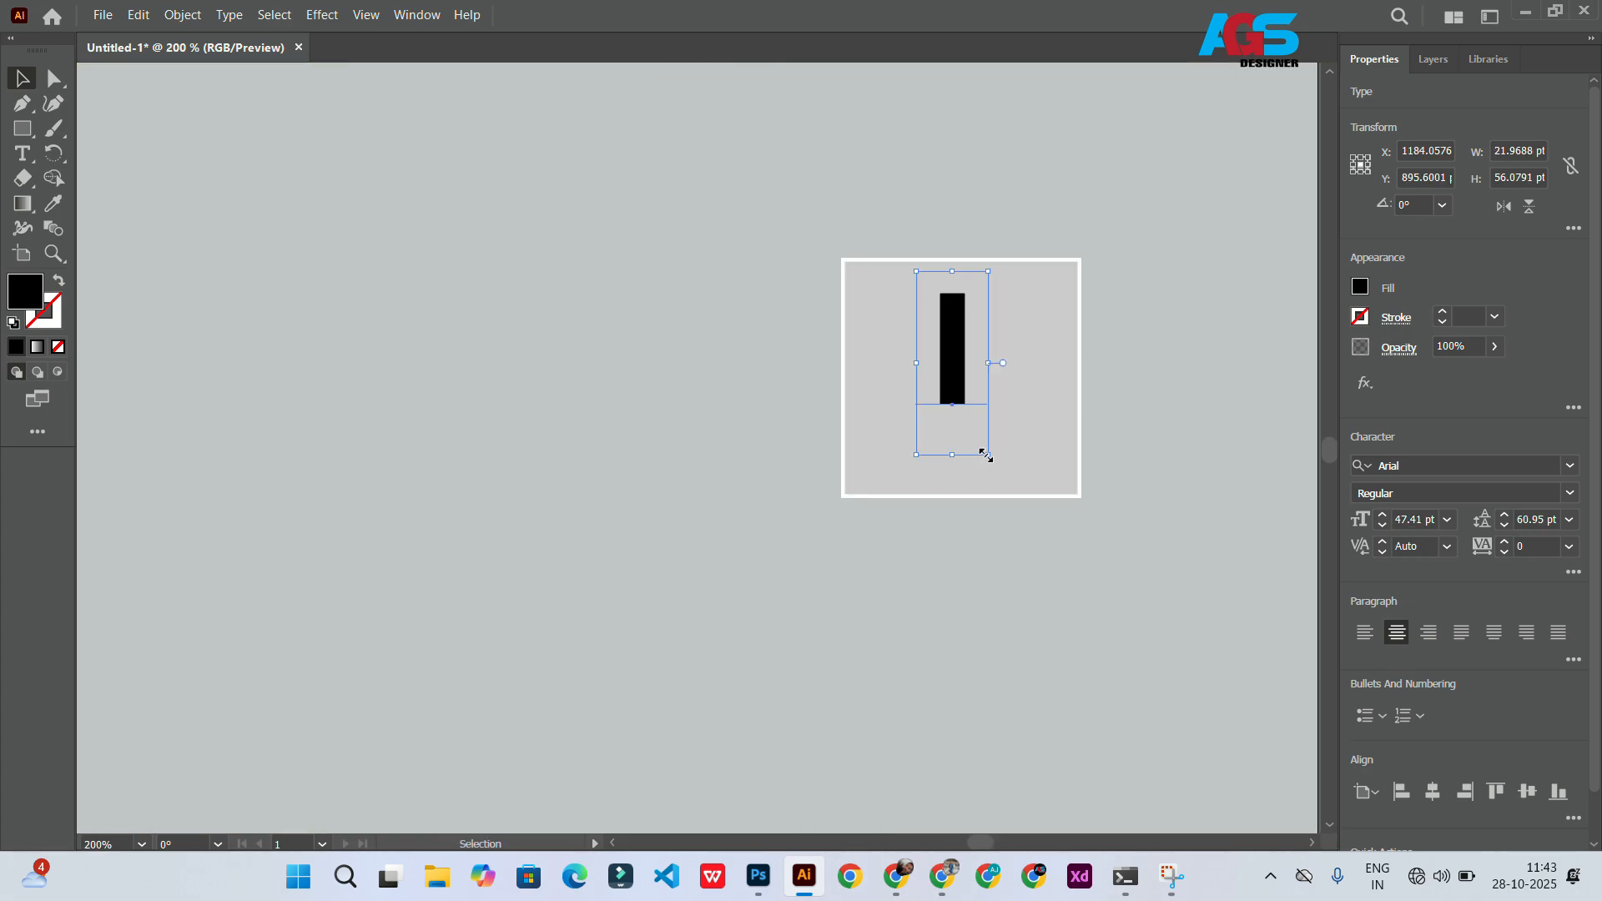
drag(985, 453, 985, 486)
drag(953, 377, 961, 385)
Step: Duplicate the bar-glyph square downward to form a vertical column of three size boxes
scroll(690, 340, right, 1)
scroll(690, 340, down, 5)
scroll(713, 357, up, 2)
shift+click(728, 341)
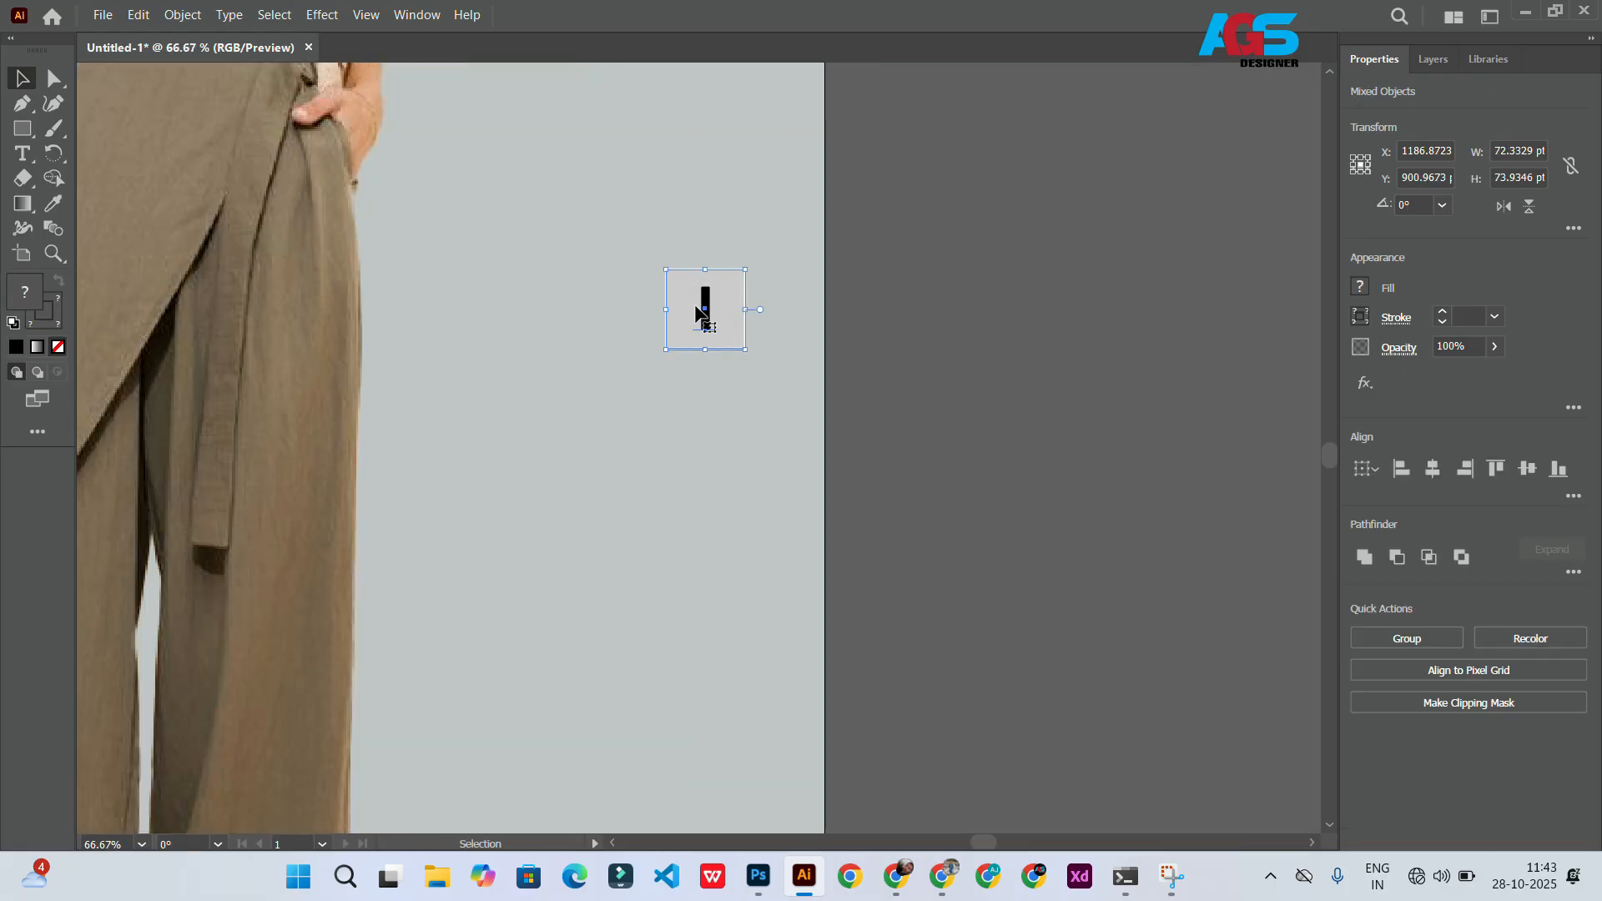
drag(699, 316, 701, 569)
key(ctrl+g)
Step: Change the middle box's glyph to m and leave the group
double_click(703, 435)
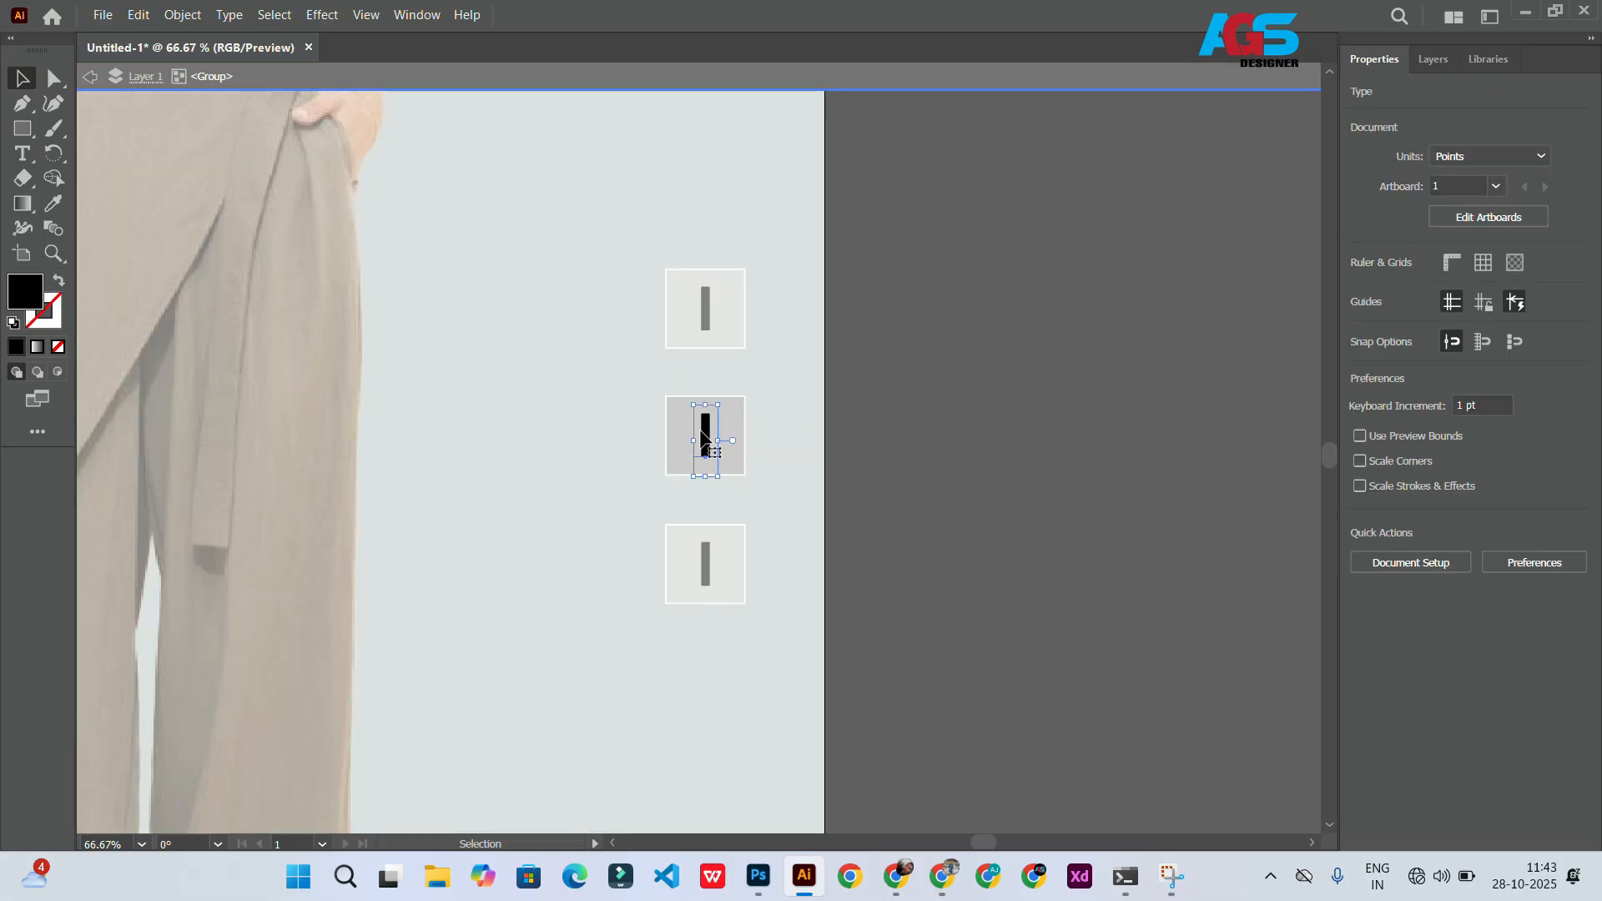
double_click(703, 435)
text(m)
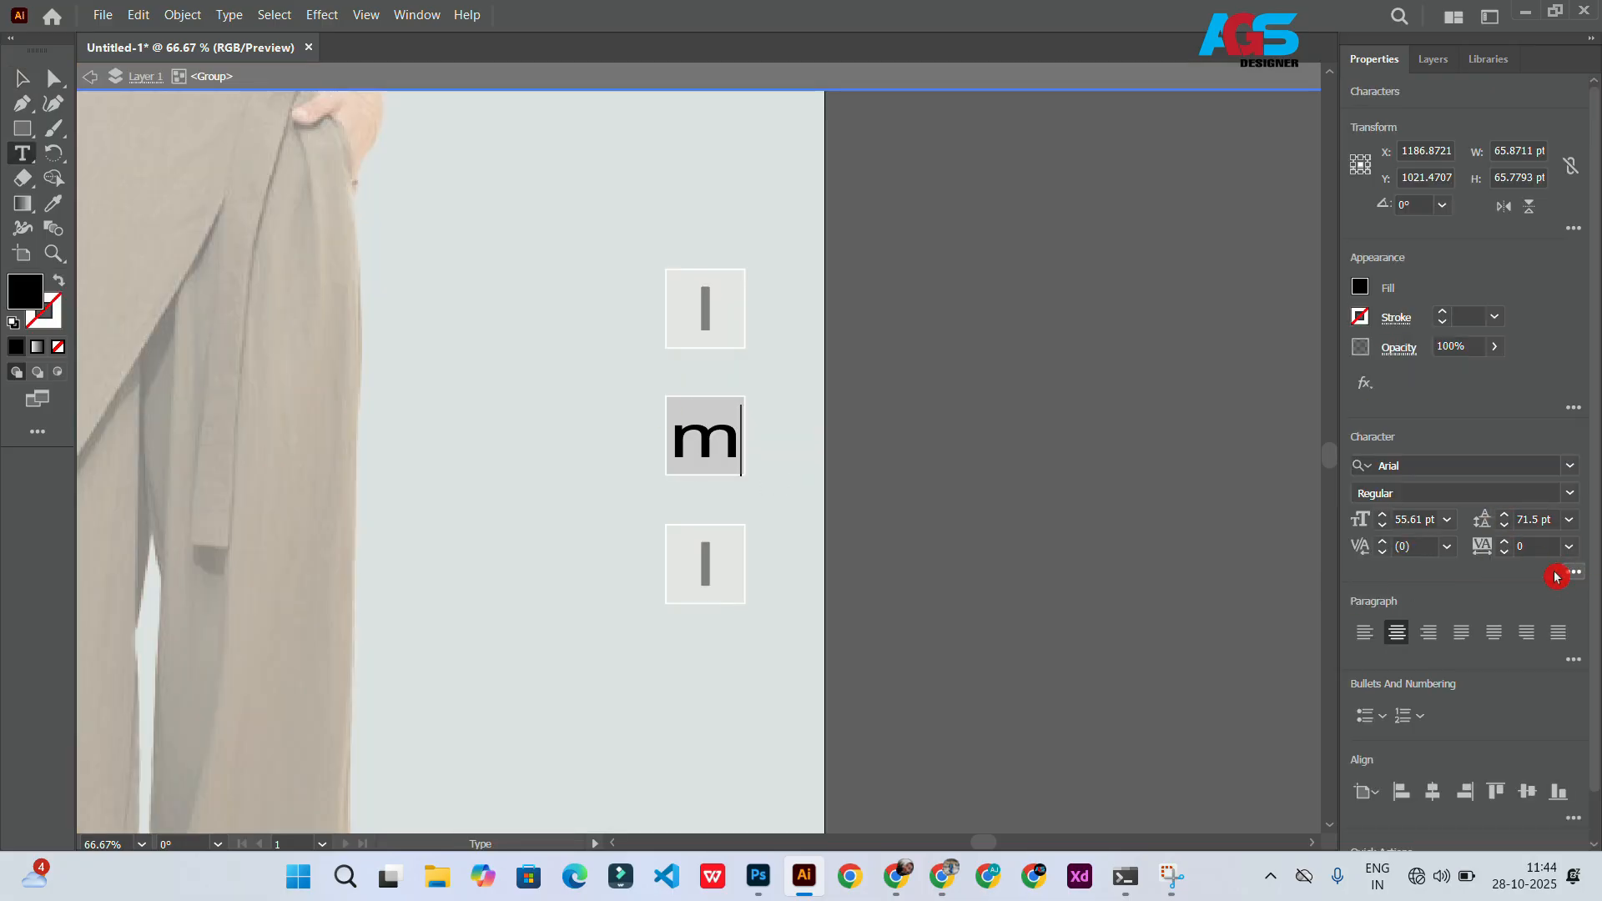
click(130, 77)
click(22, 79)
click(92, 77)
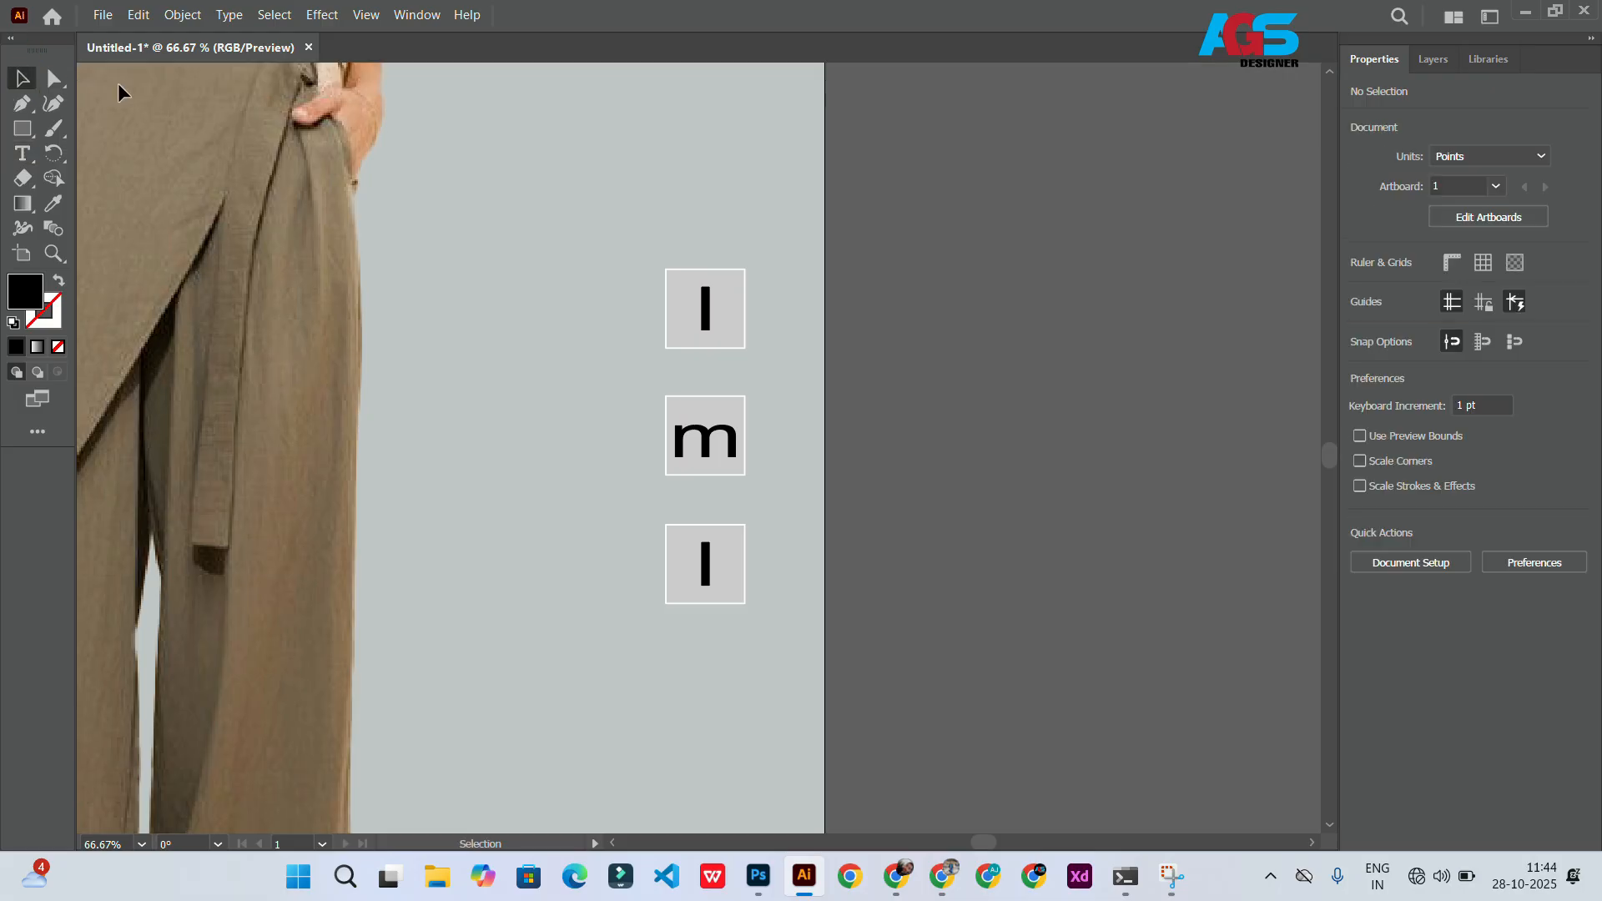
Step: Create an s text object and place it beside the bottom box
click(735, 458)
scroll(740, 460, up, 4)
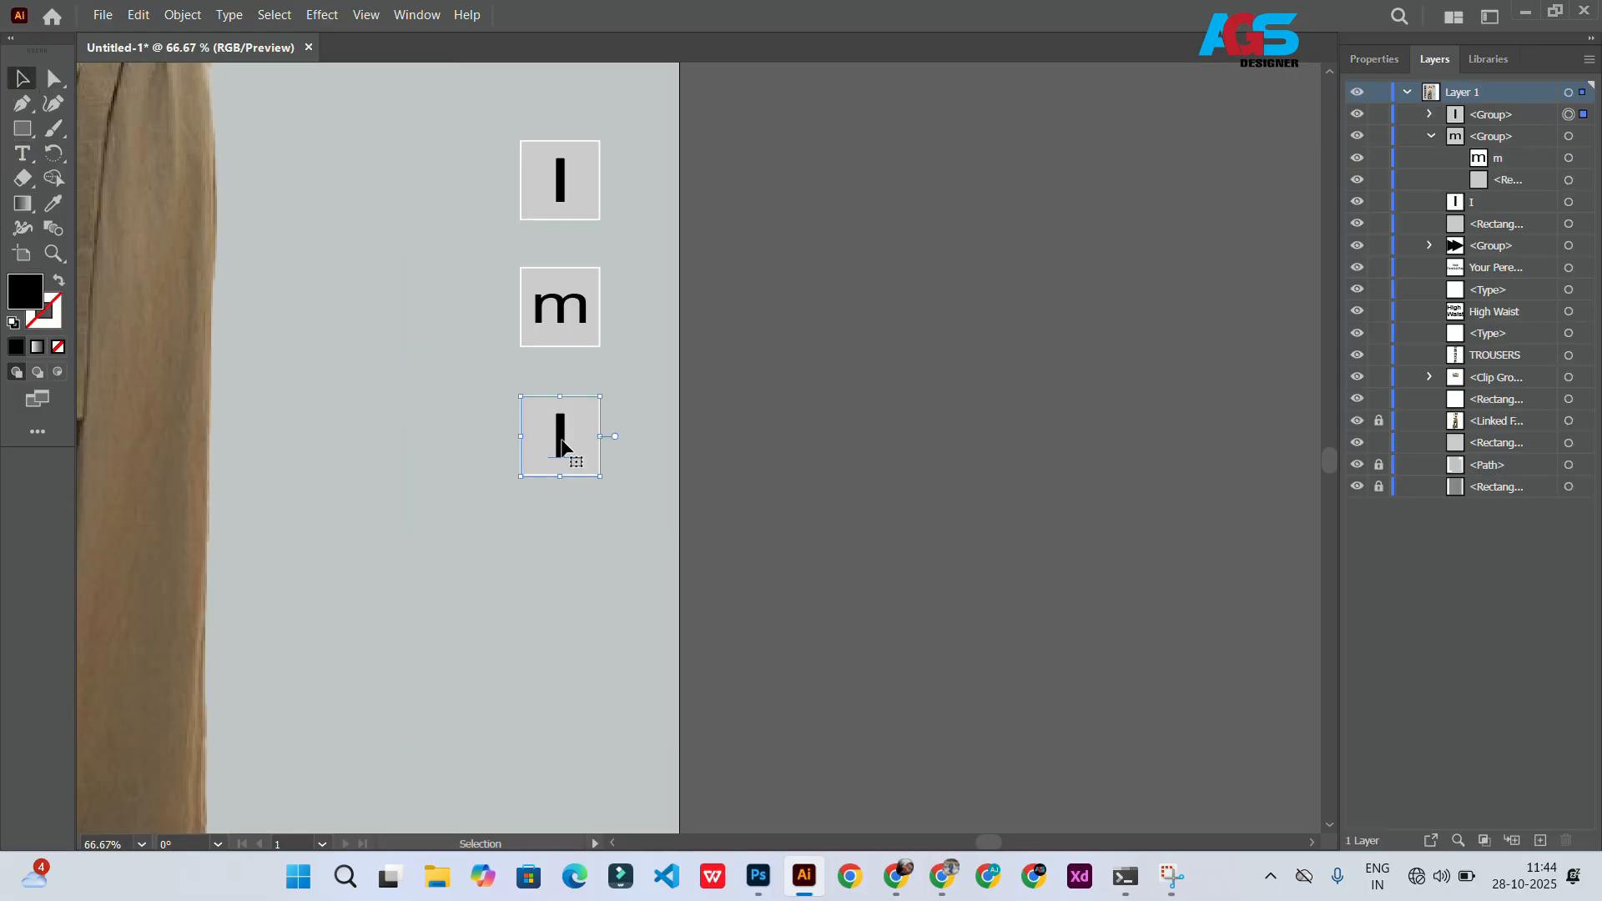
double_click(561, 447)
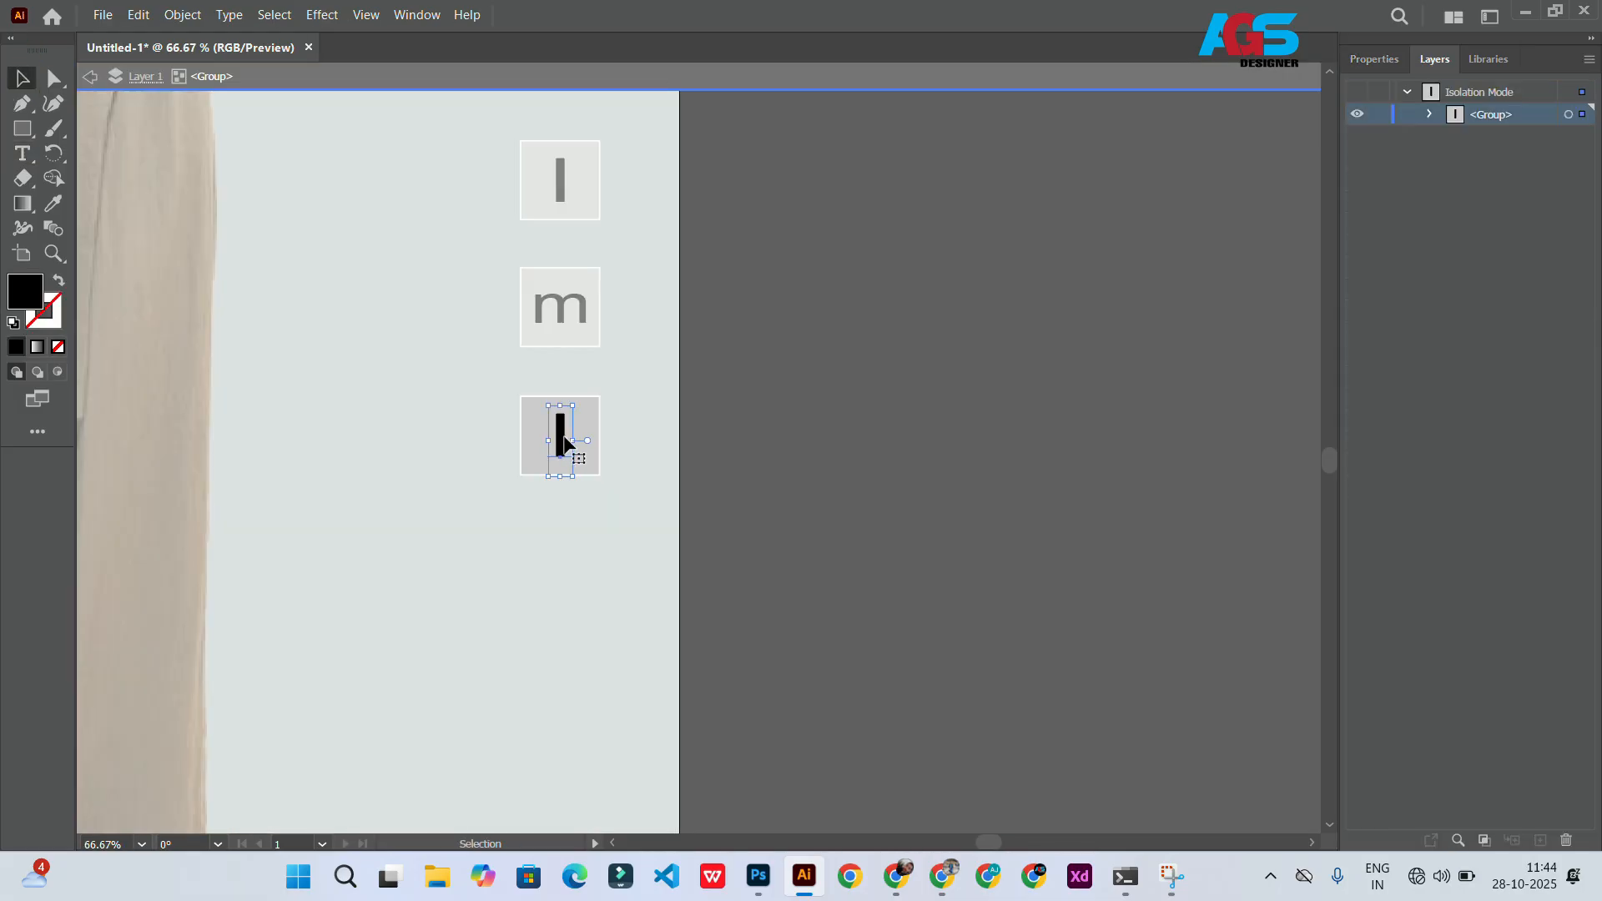
double_click(566, 433)
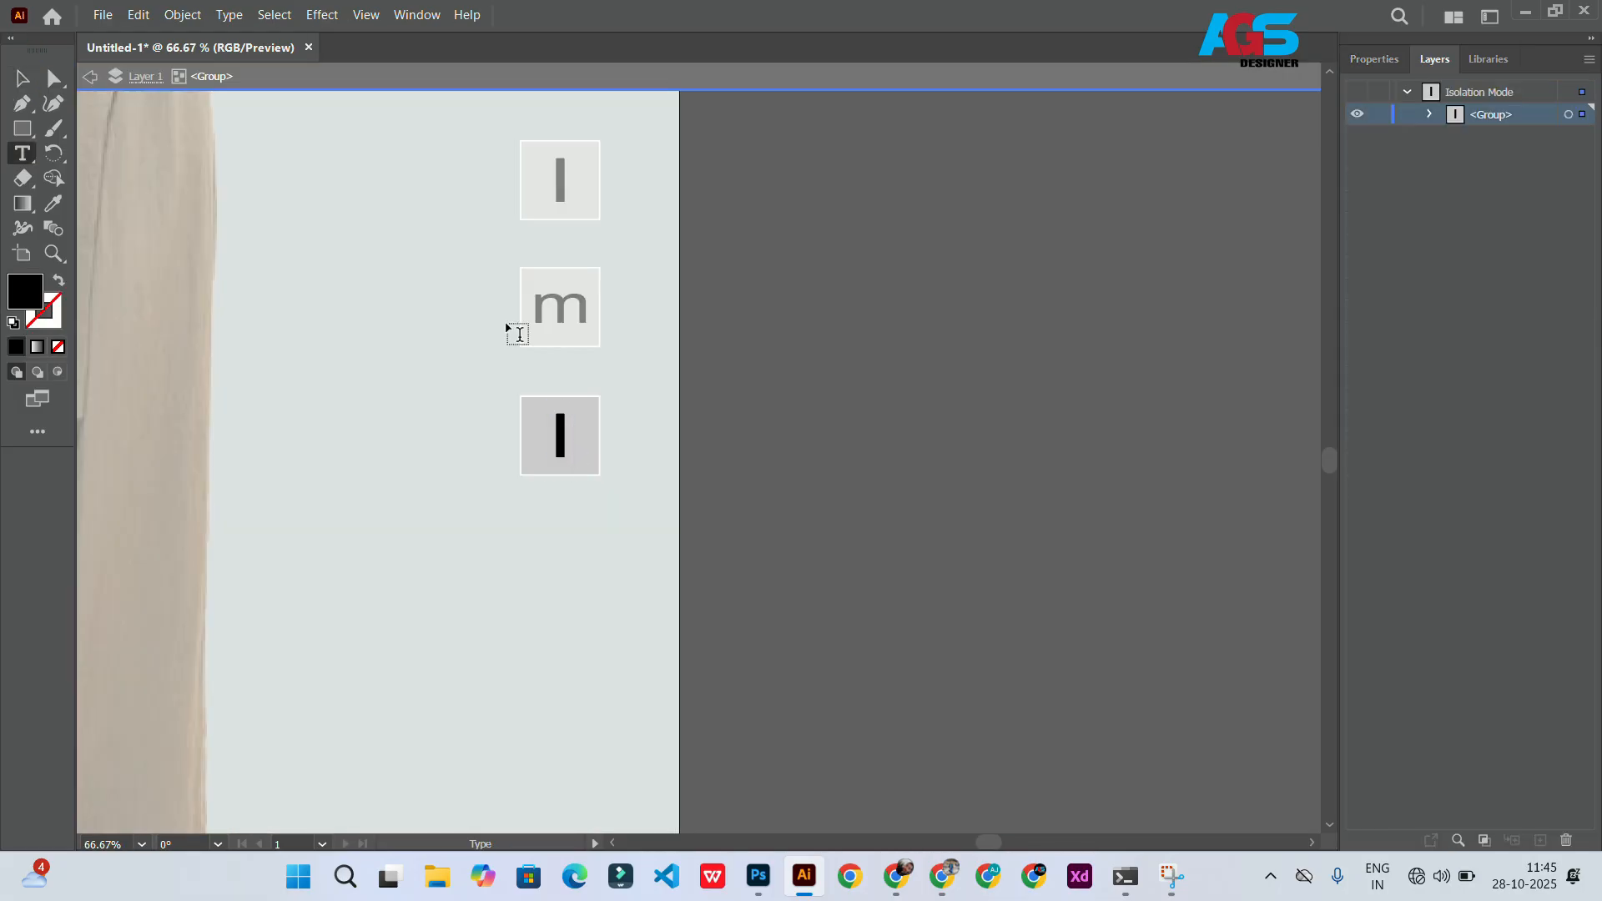
click(506, 325)
text(s)
click(25, 78)
drag(509, 324, 486, 390)
Step: Delete the bar glyph from the bottom box and exit the group
click(567, 444)
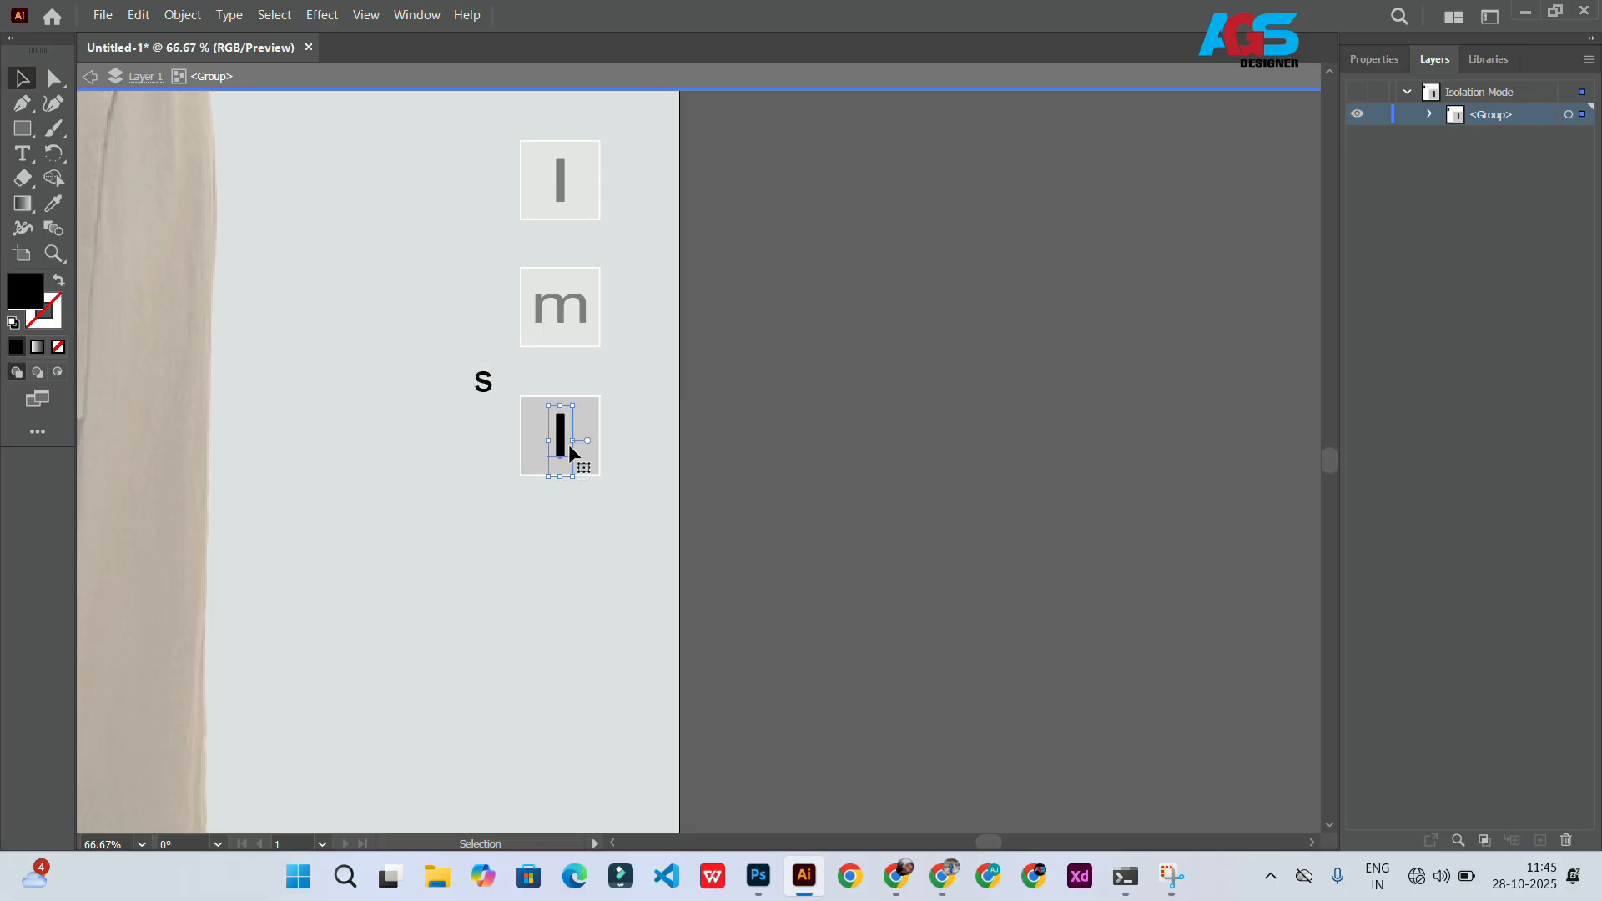
double_click(568, 444)
key(ctrl+a)
key(BackSpace)
click(36, 74)
click(106, 78)
click(12, 78)
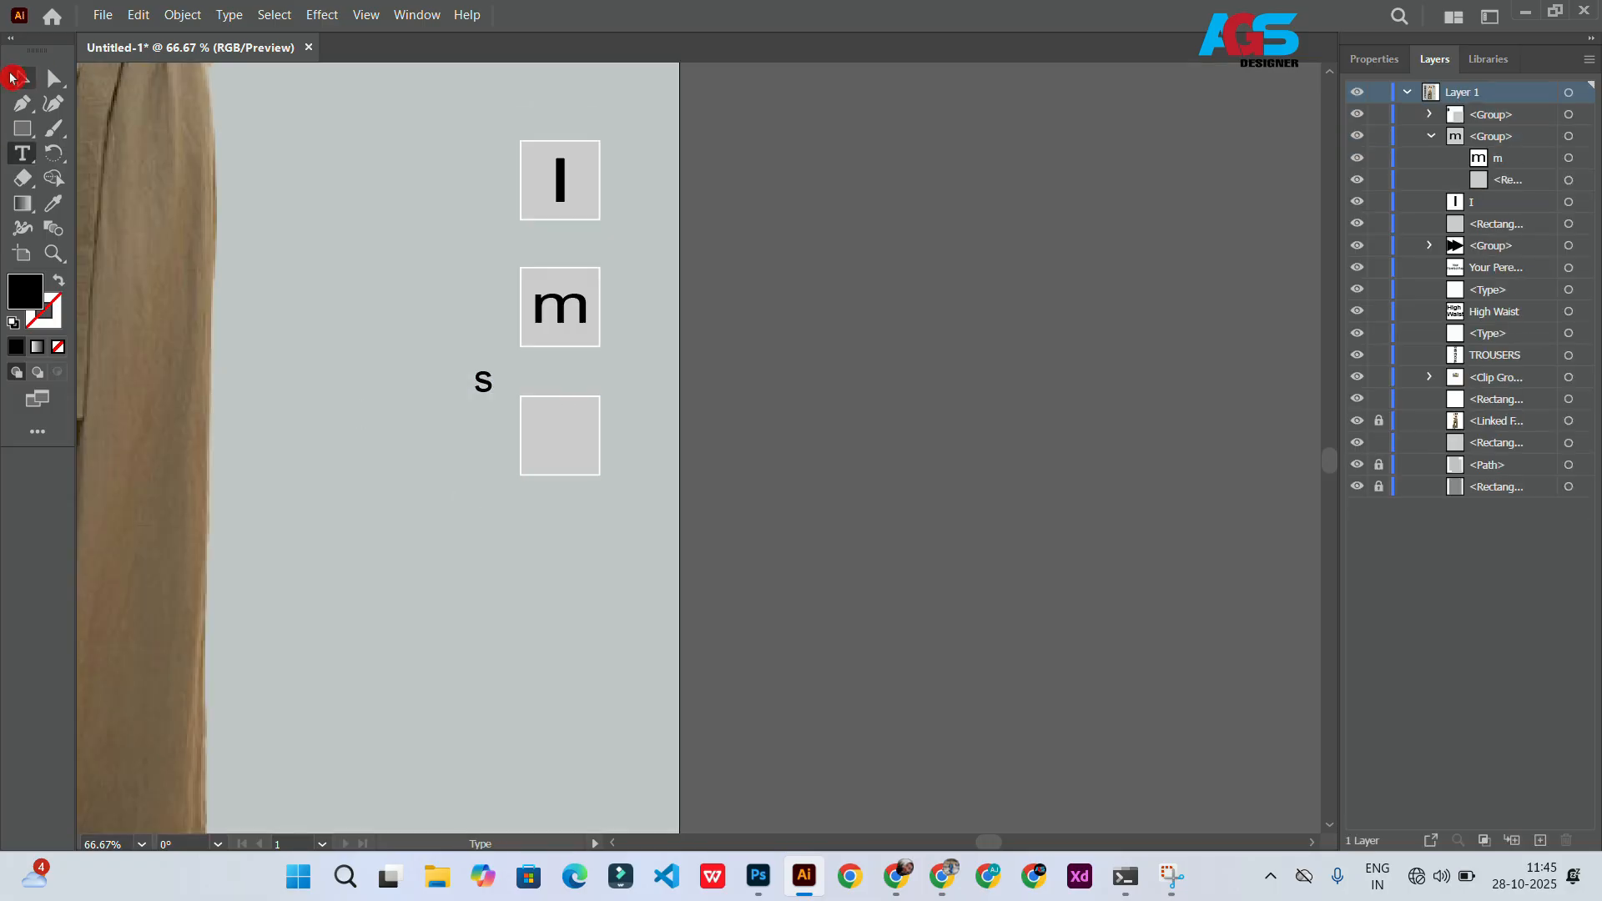
Step: Ungroup the bottom box and fill its square black
click(543, 441)
right_click(537, 565)
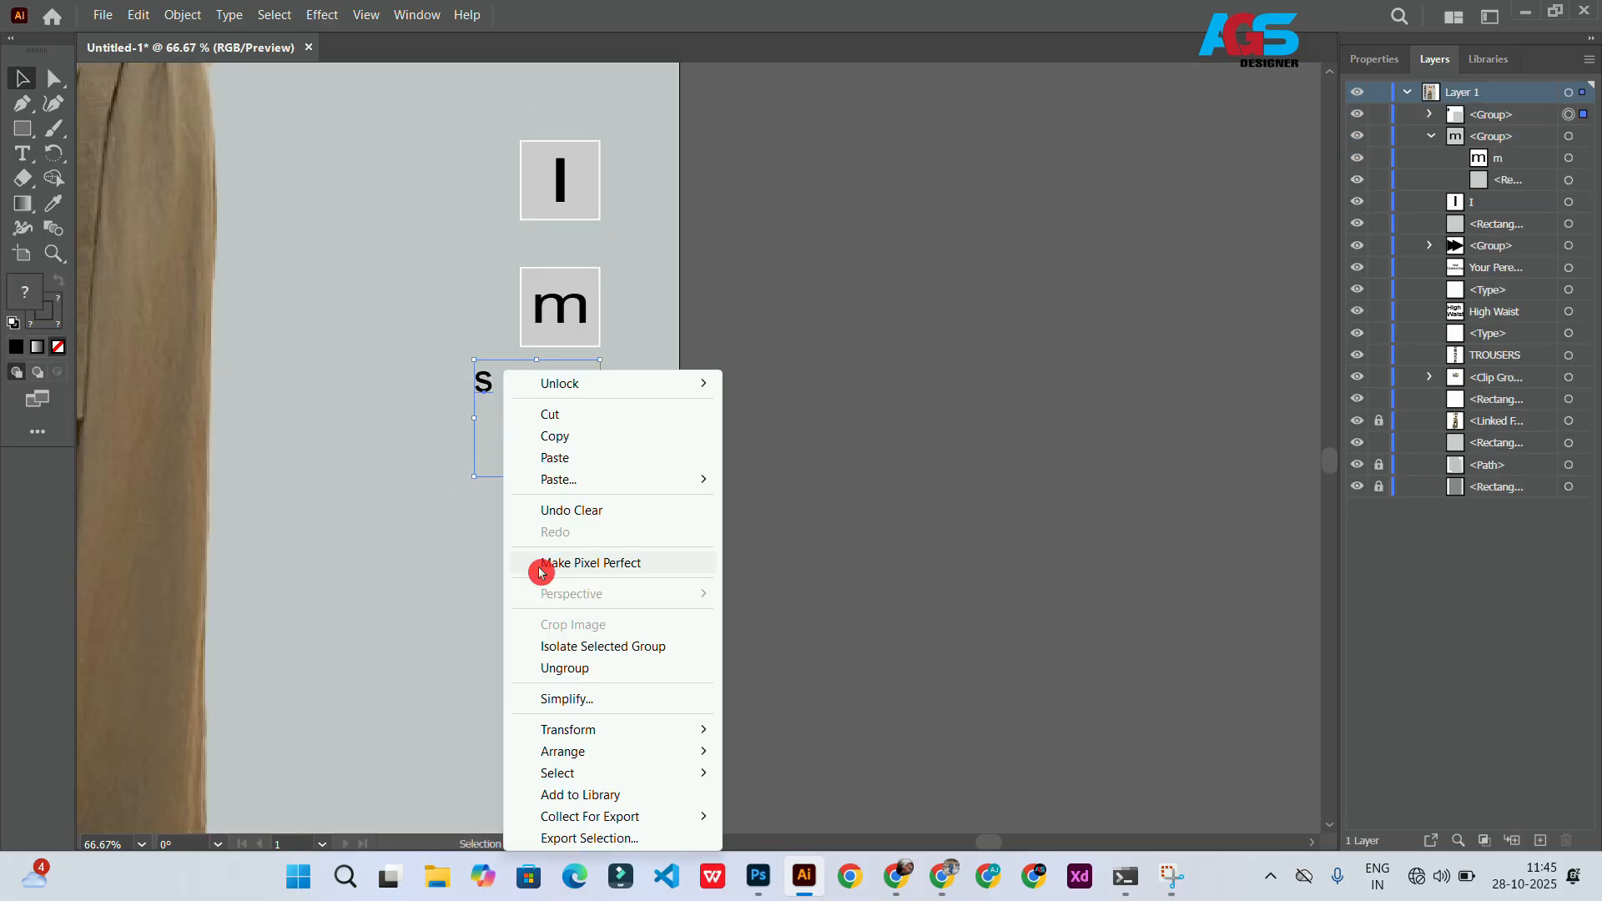
click(534, 669)
click(558, 409)
click(1381, 61)
click(1361, 287)
click(1172, 361)
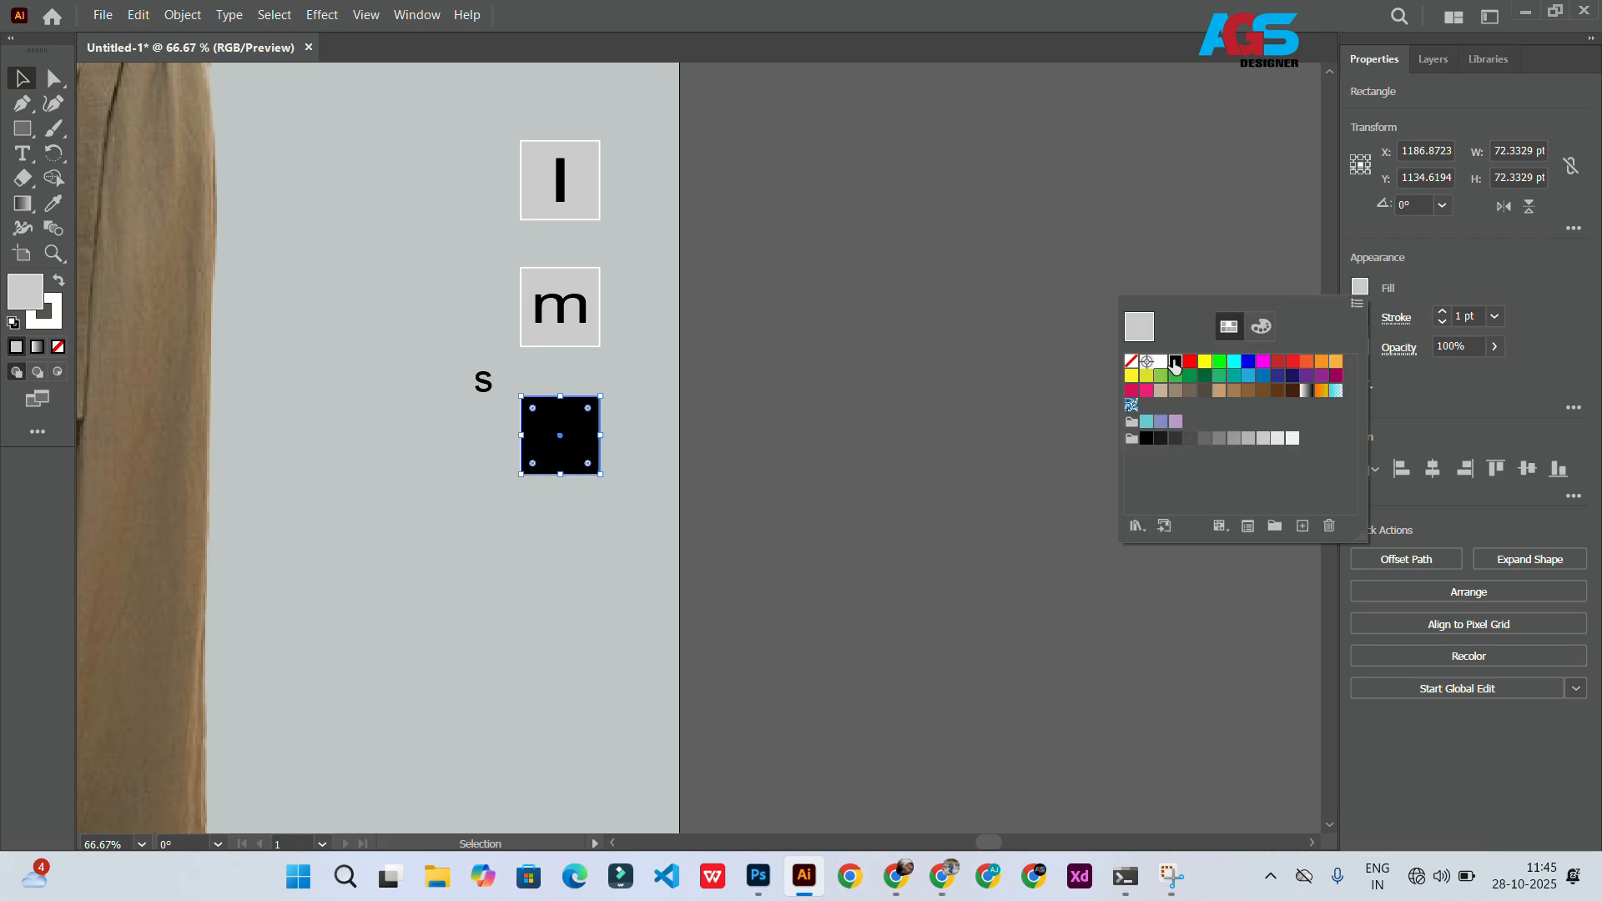
Step: Move the s into the black square, colour it white and enlarge it to 64 pt
click(23, 78)
click(447, 379)
drag(480, 381, 554, 427)
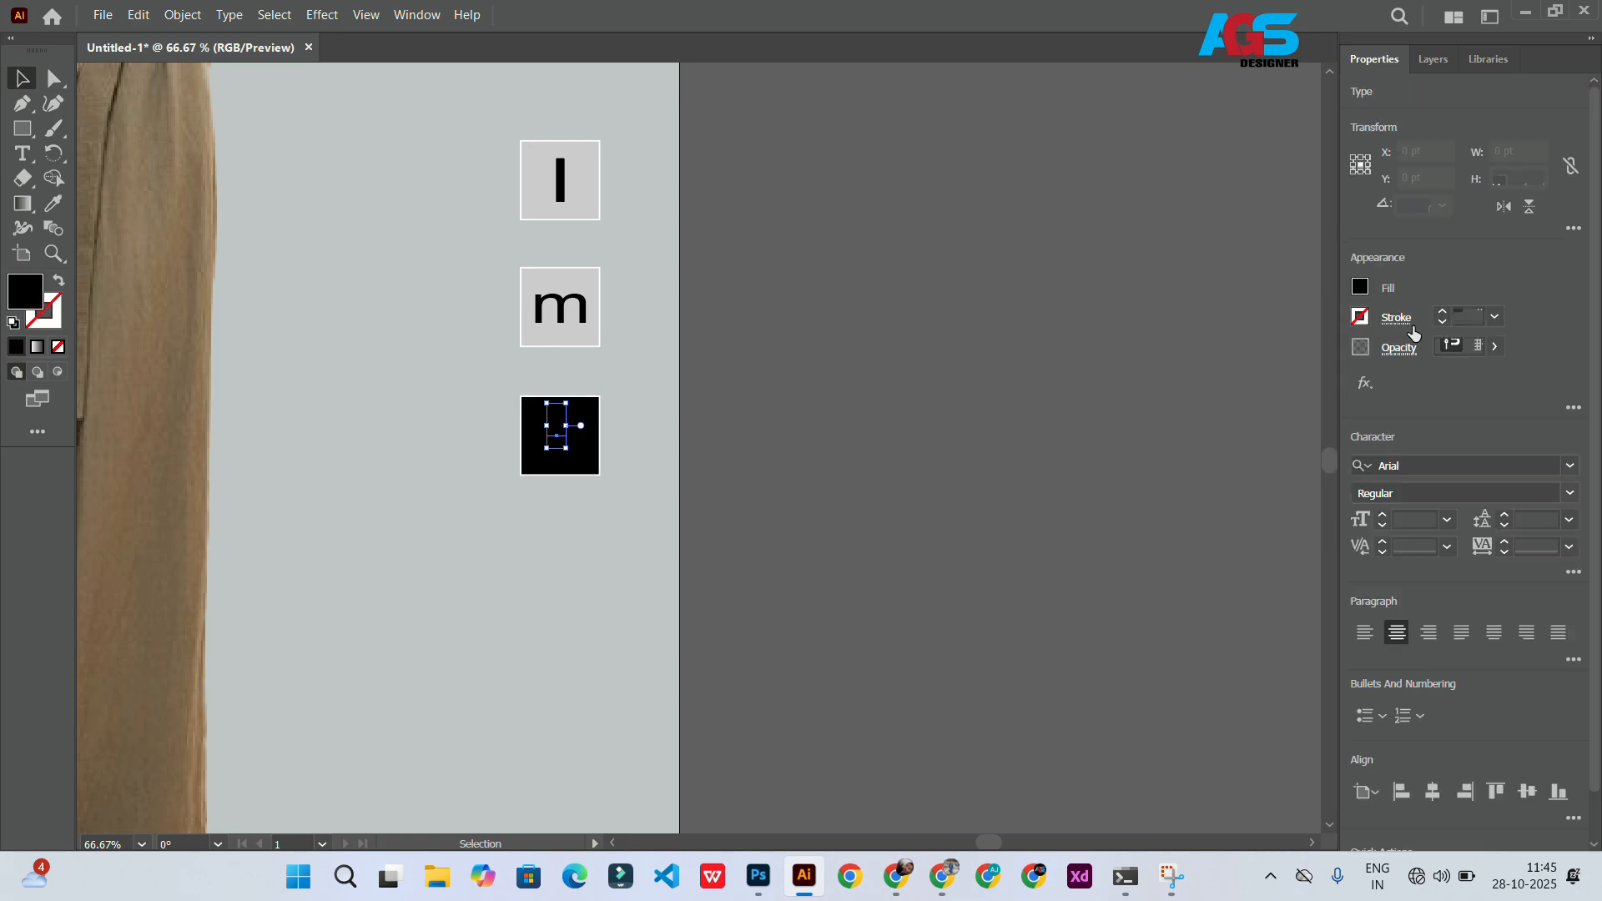
click(1360, 287)
click(1162, 362)
click(569, 464)
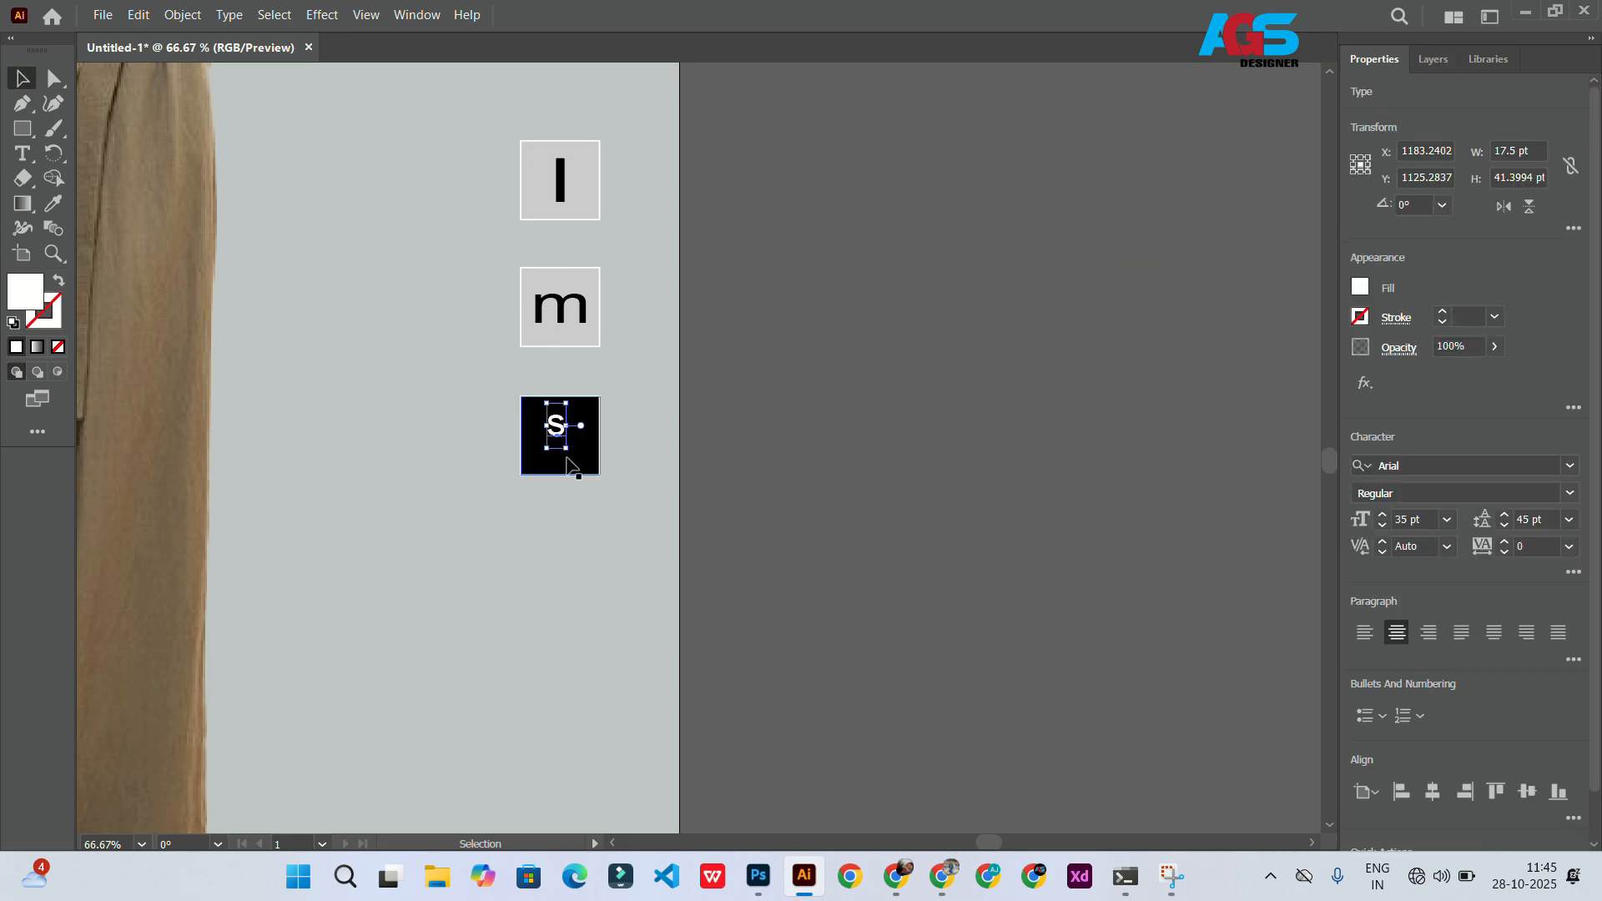
click(1383, 515)
drag(565, 424, 615, 387)
Step: Copy the arrow from the caption box next to the s box, flip it horizontally and position it
scroll(683, 408, right, 1)
scroll(683, 408, down, 1)
scroll(644, 439, down, 2)
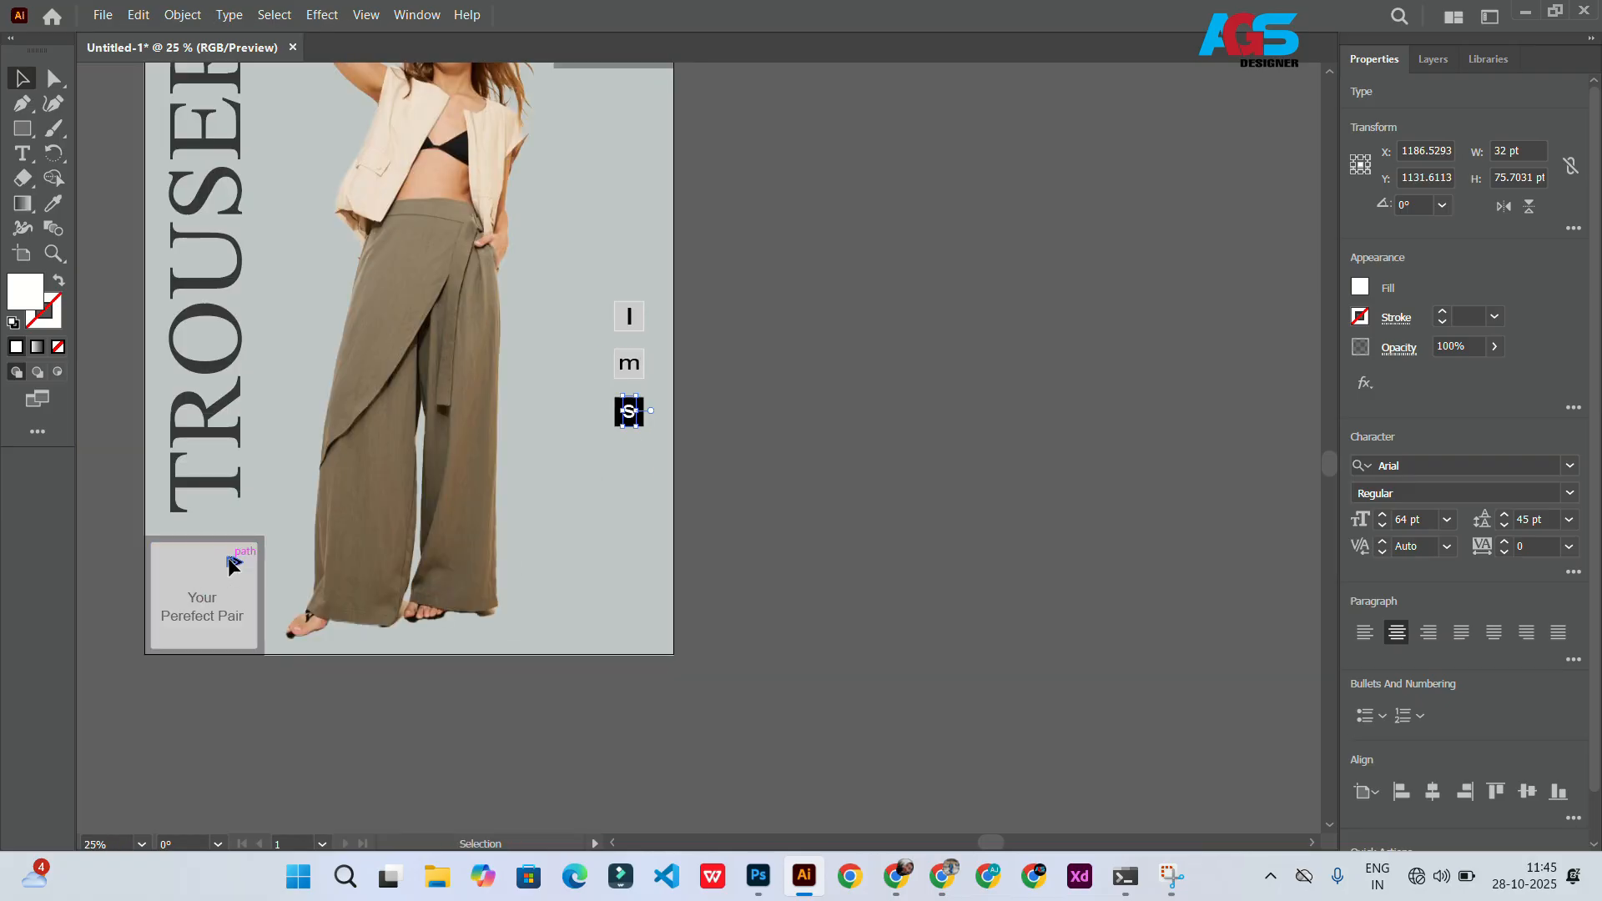
drag(233, 562, 589, 411)
click(1524, 217)
scroll(566, 466, up, 4)
drag(628, 290, 606, 305)
drag(655, 285, 663, 278)
Step: Duplicate the m box below the s box and change its text to xs
scroll(660, 307, down, 5)
click(676, 359)
scroll(670, 313, up, 3)
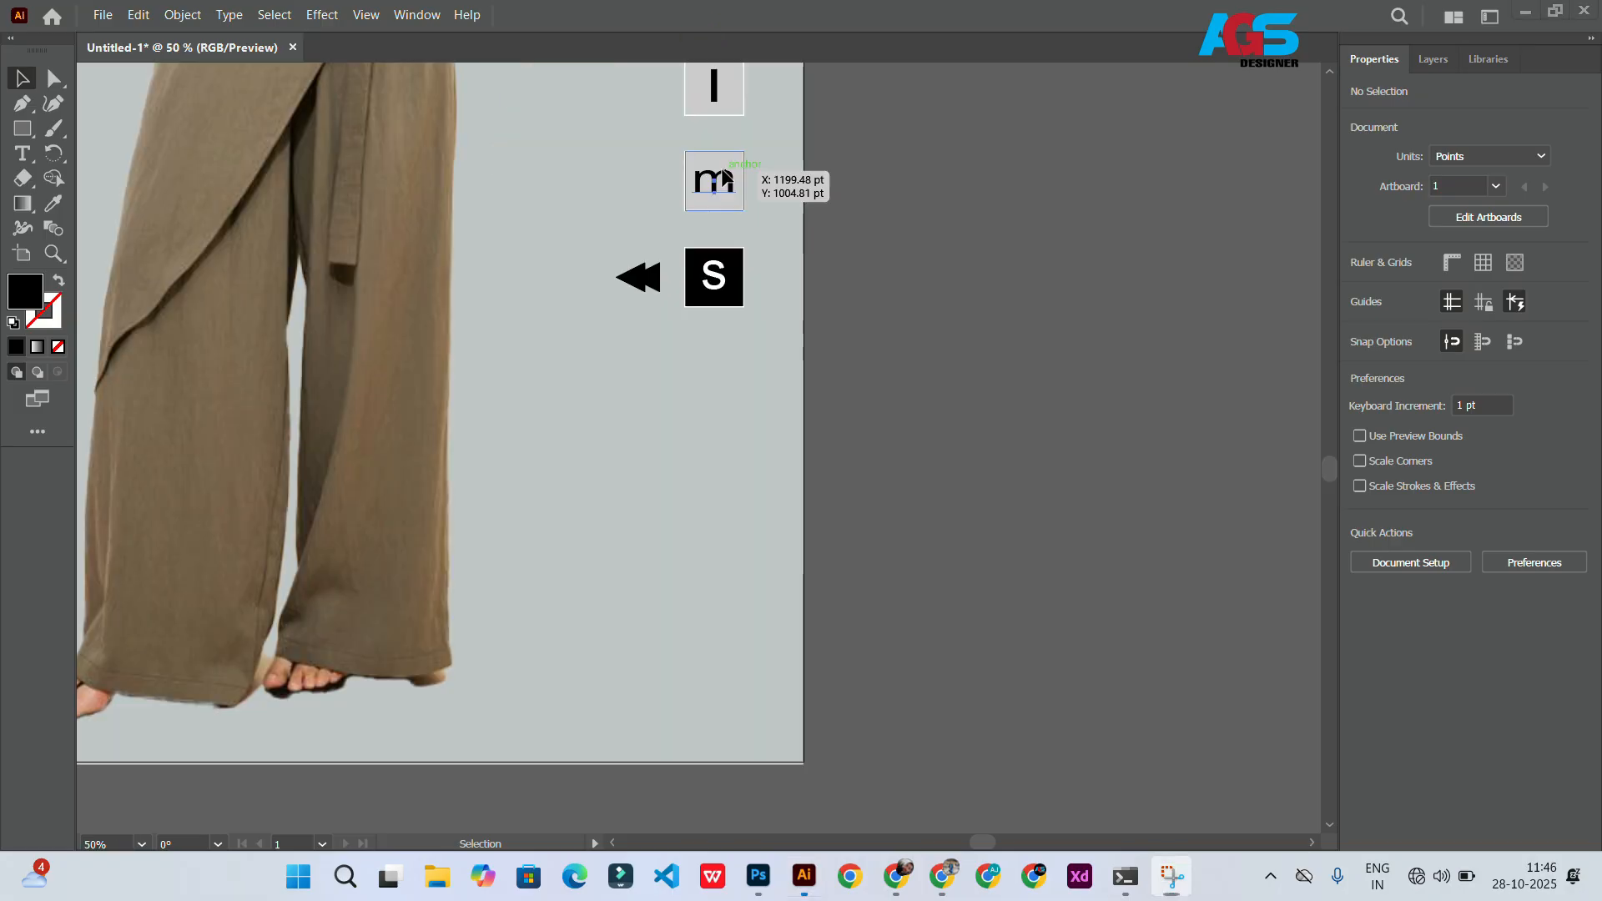
drag(719, 181, 718, 373)
double_click(715, 375)
click(715, 379)
double_click(716, 376)
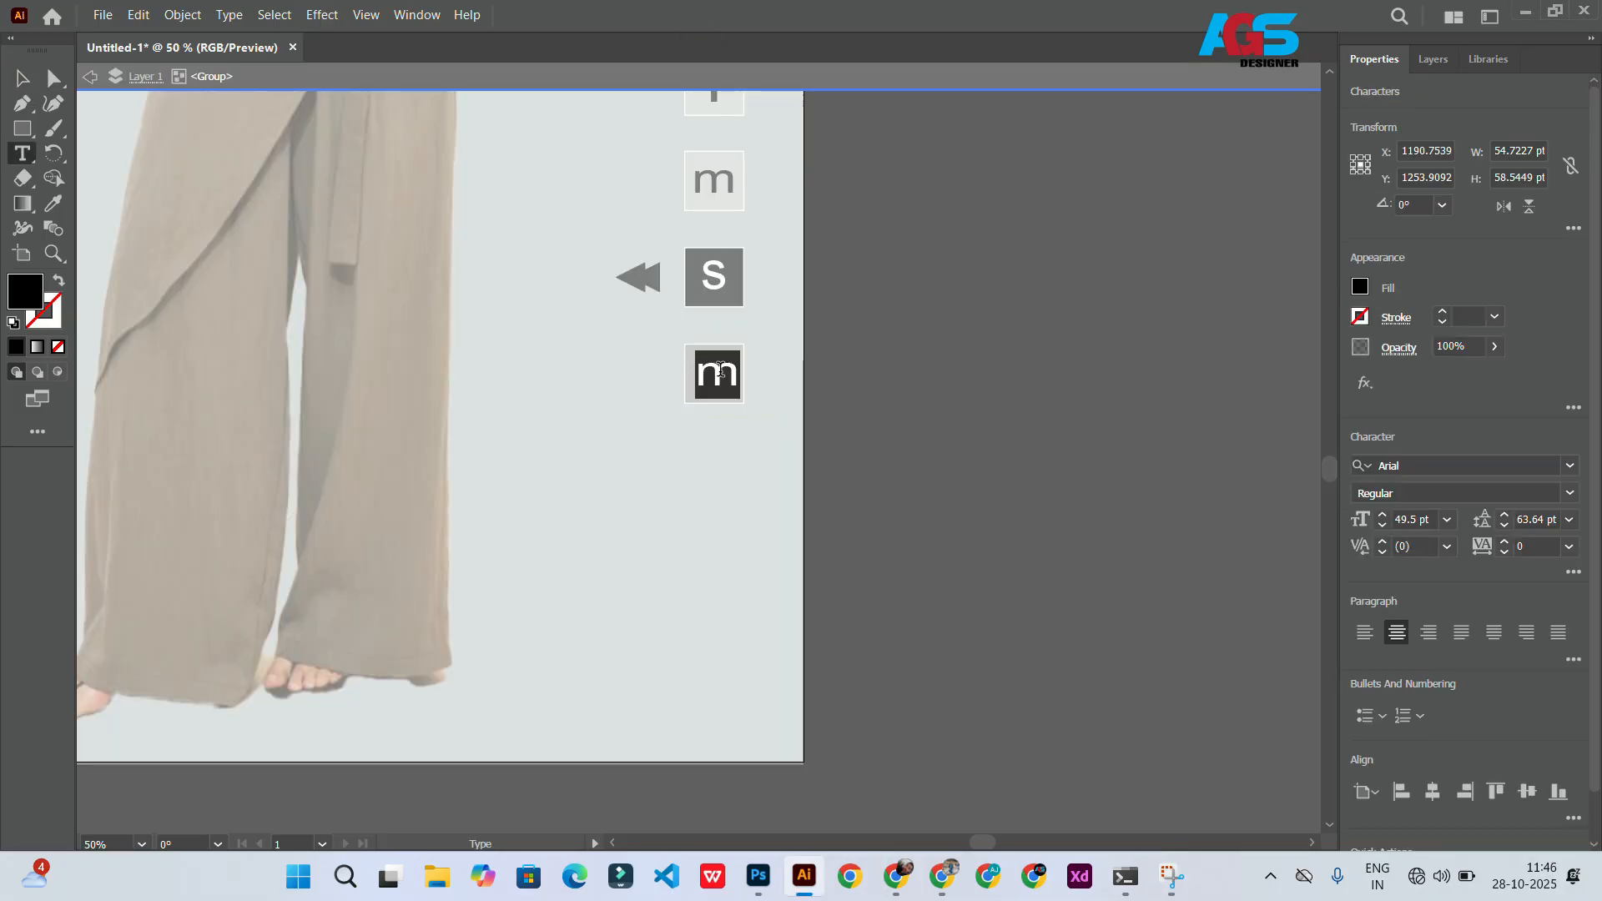
text(xs)
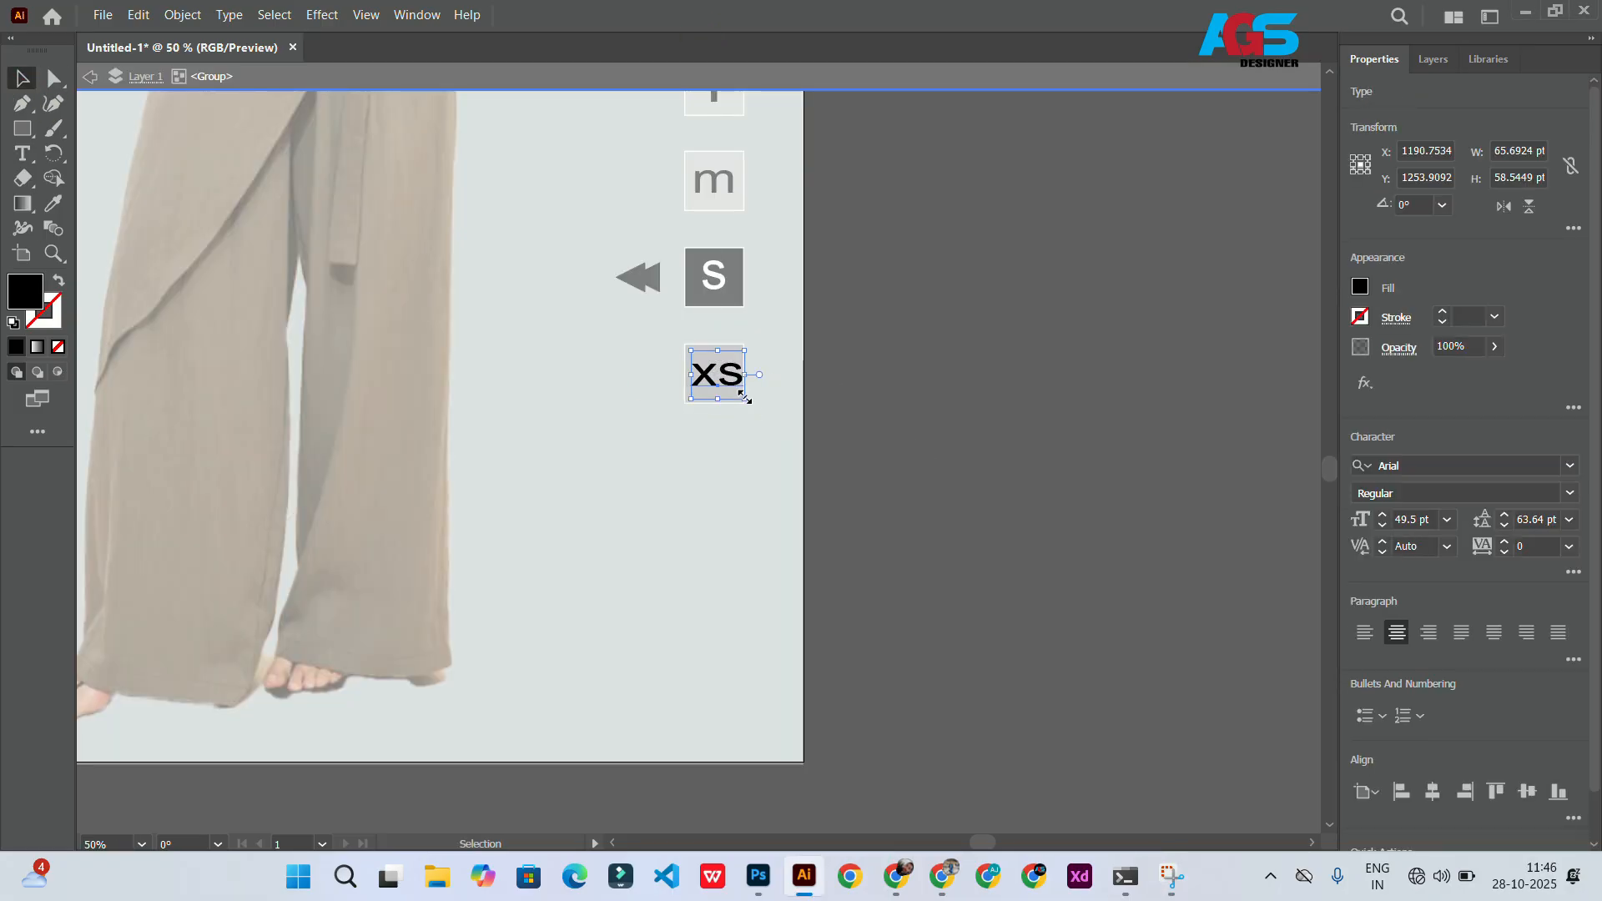
click(747, 442)
scroll(644, 483, down, 4)
click(89, 76)
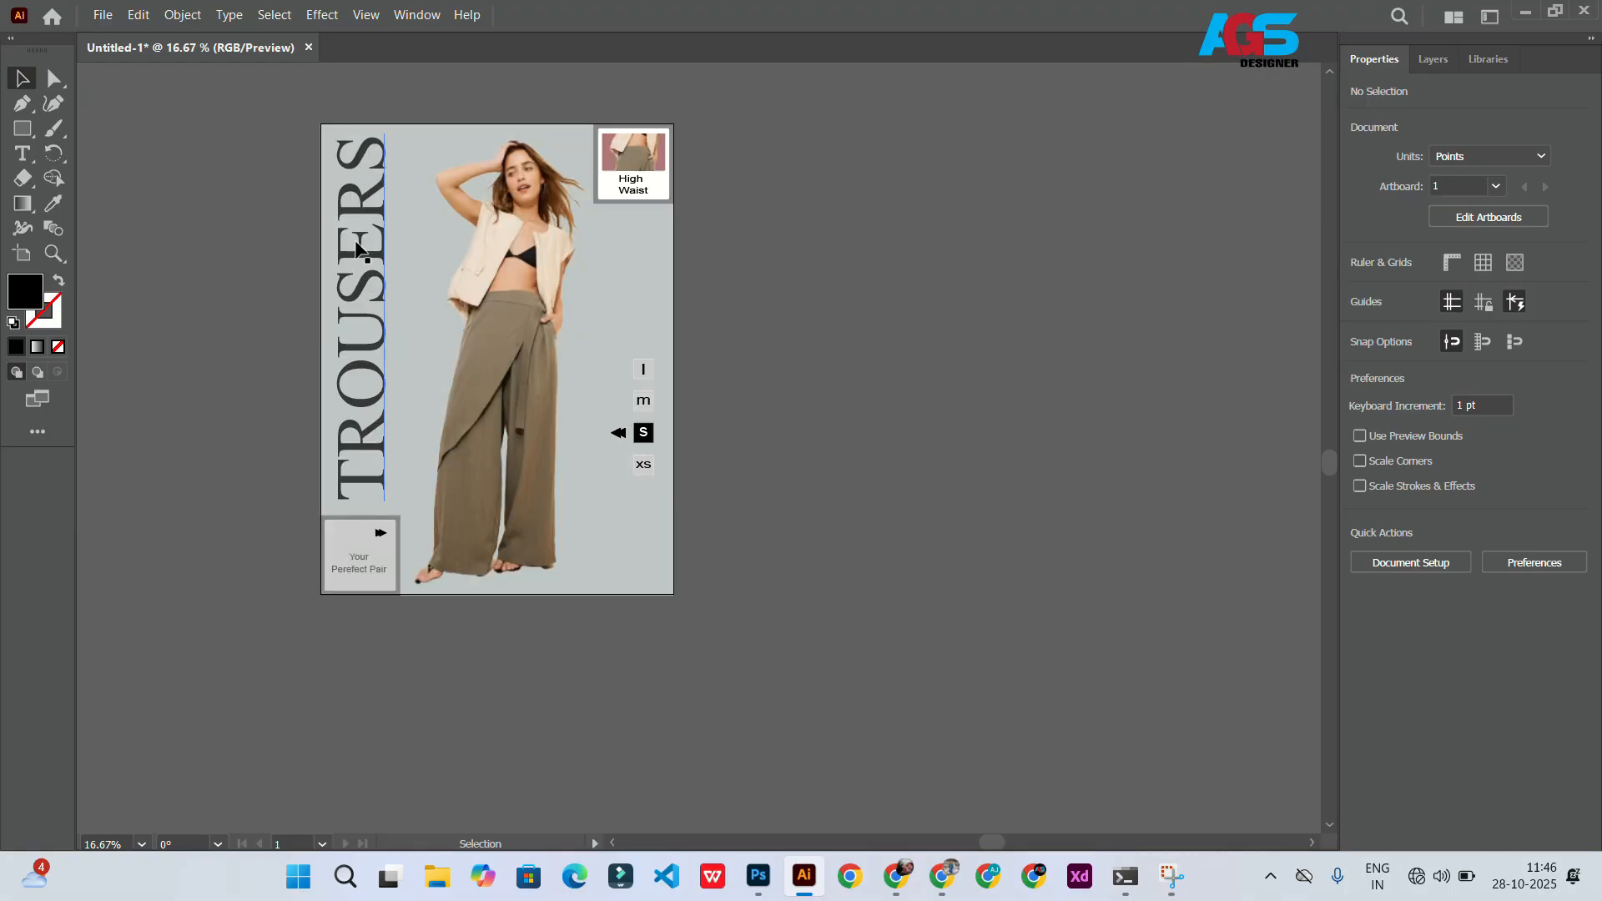
Step: Draw a small black square of about 33 pt near the top right and repeat it into a row of four
scroll(627, 222, up, 4)
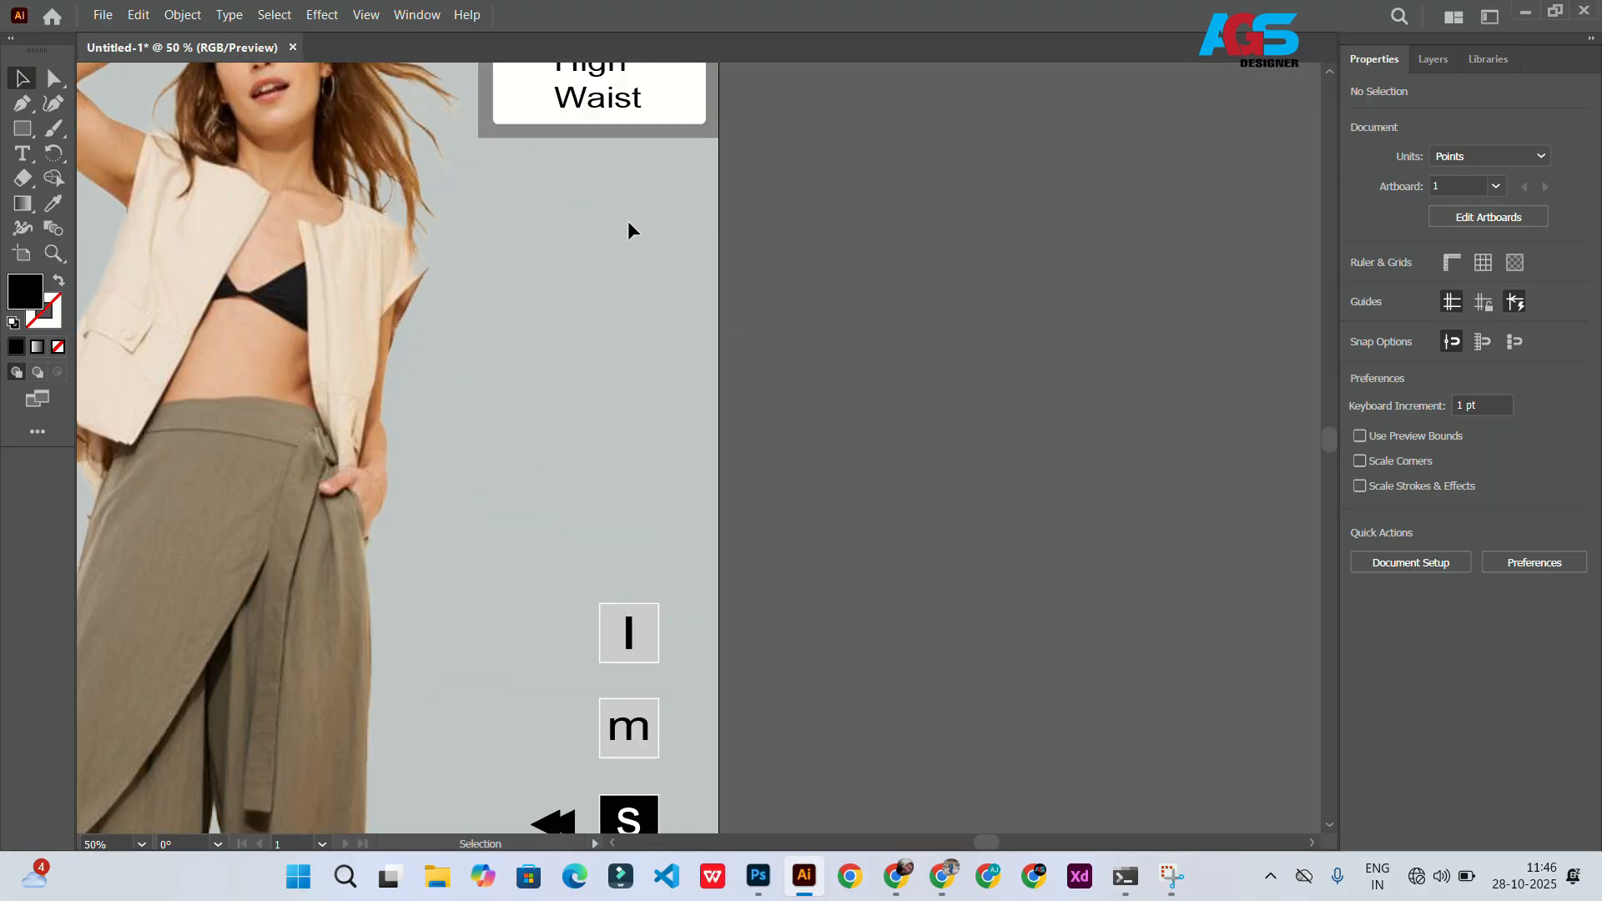
key(m)
scroll(573, 251, up, 2)
mouse_move(573, 251)
mouse_down()
mouse_move(601, 279)
mouse_move(552, 253)
mouse_move(593, 253)
mouse_up()
scroll(523, 253, down, 2)
key(ctrl+d)
key(ctrl+d)
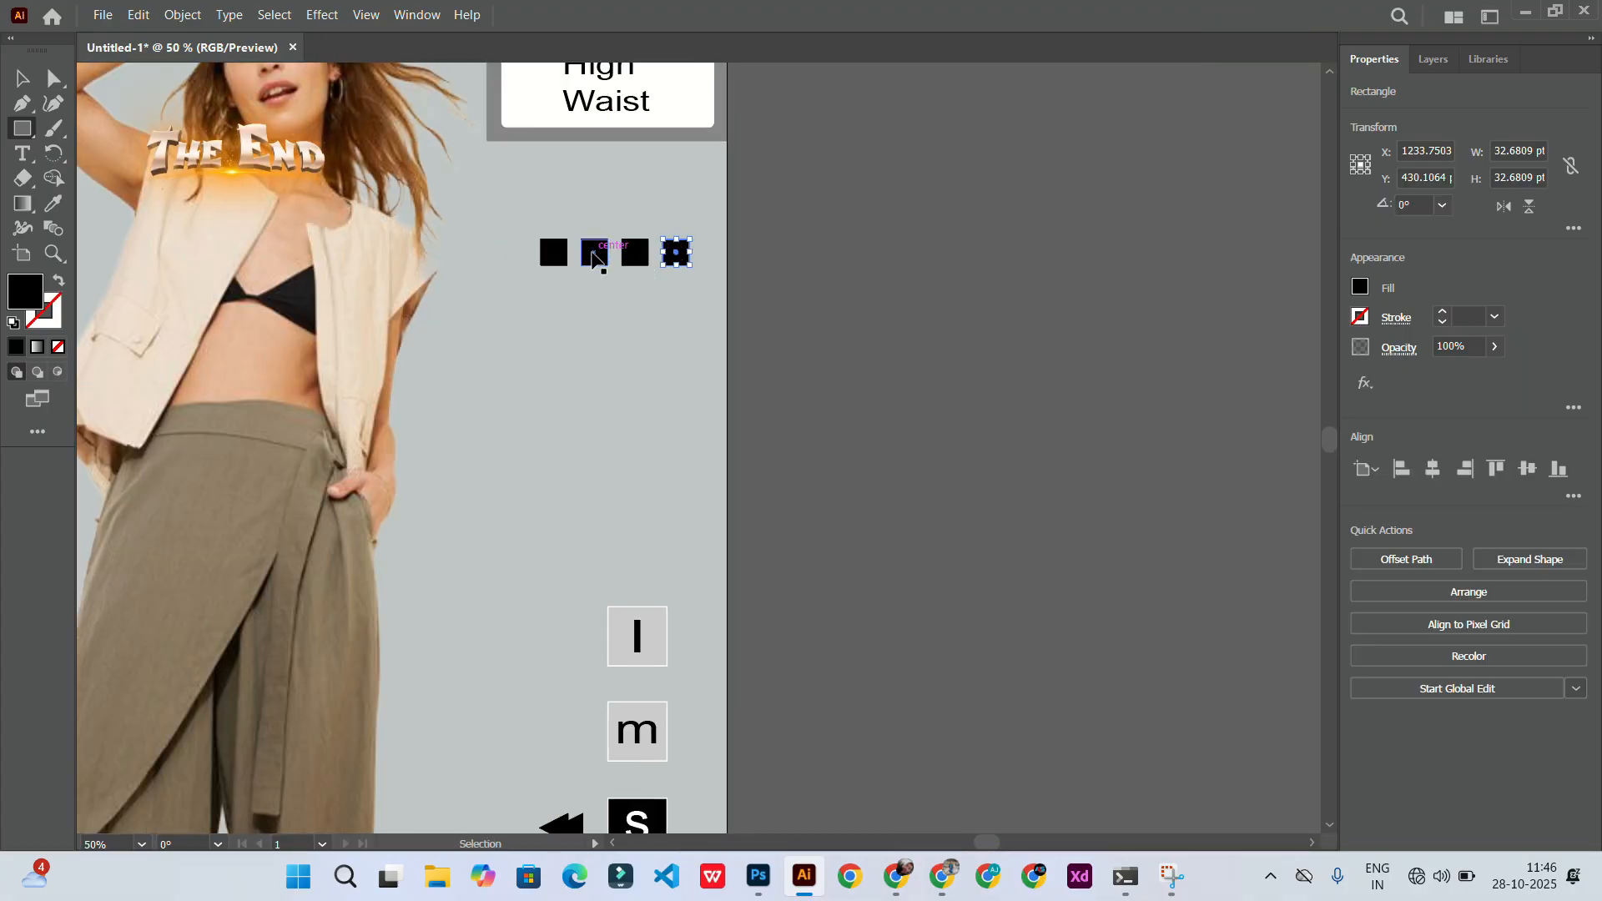
Step: Fill the second square with the trousers' colour using the Eyedropper
click(543, 303)
click(789, 469)
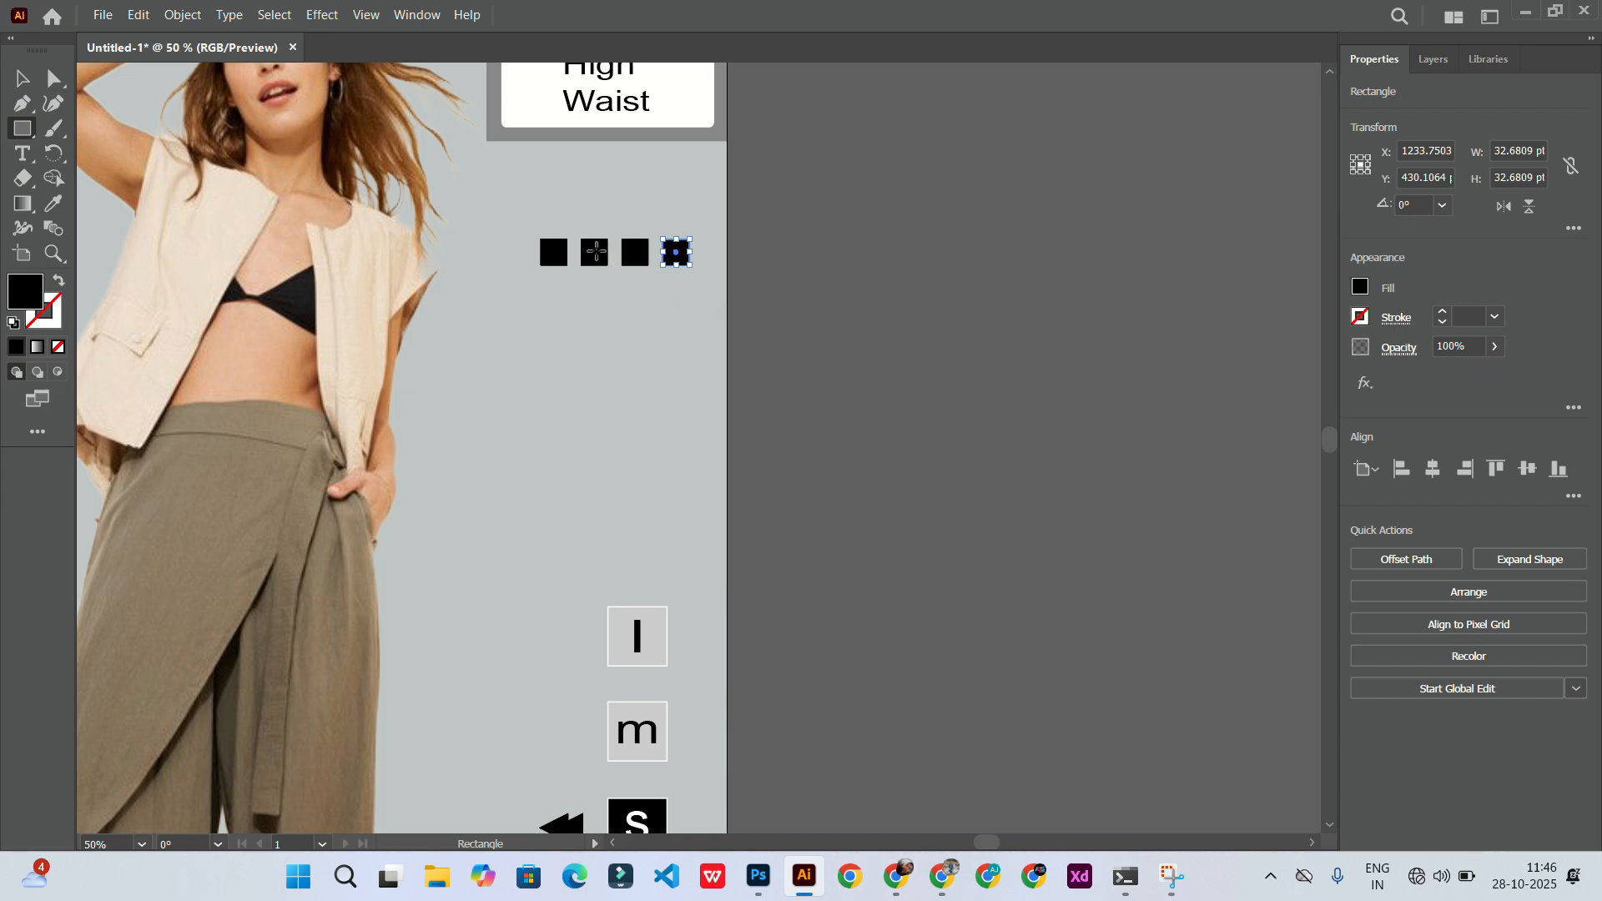
click(22, 78)
click(52, 203)
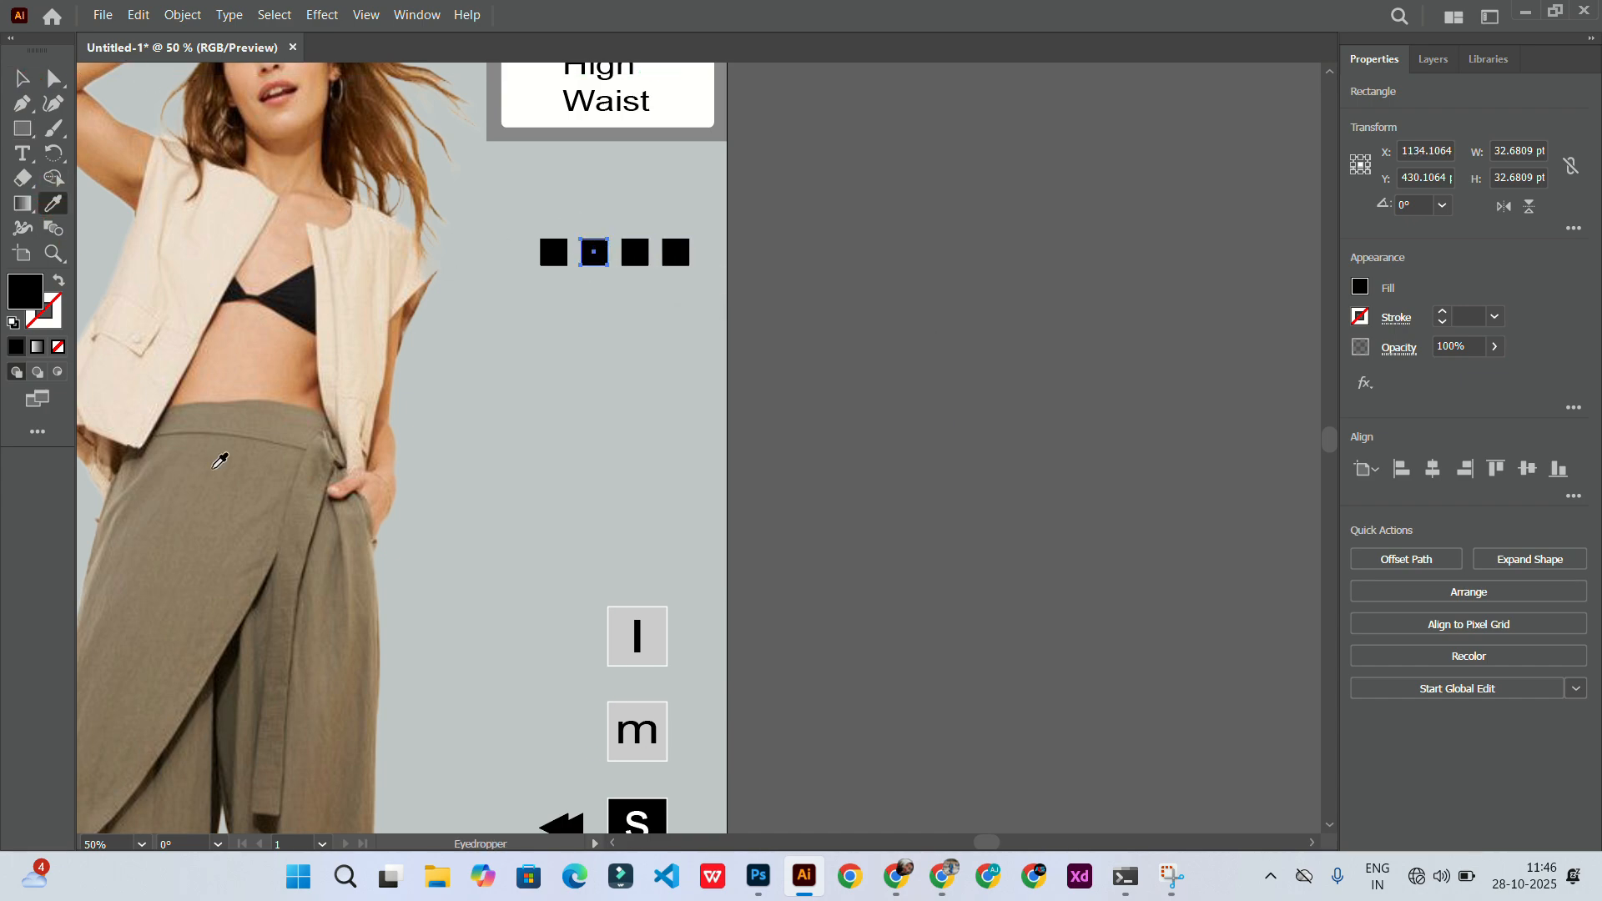
click(218, 462)
click(636, 261)
key(ctrl+z)
key(v)
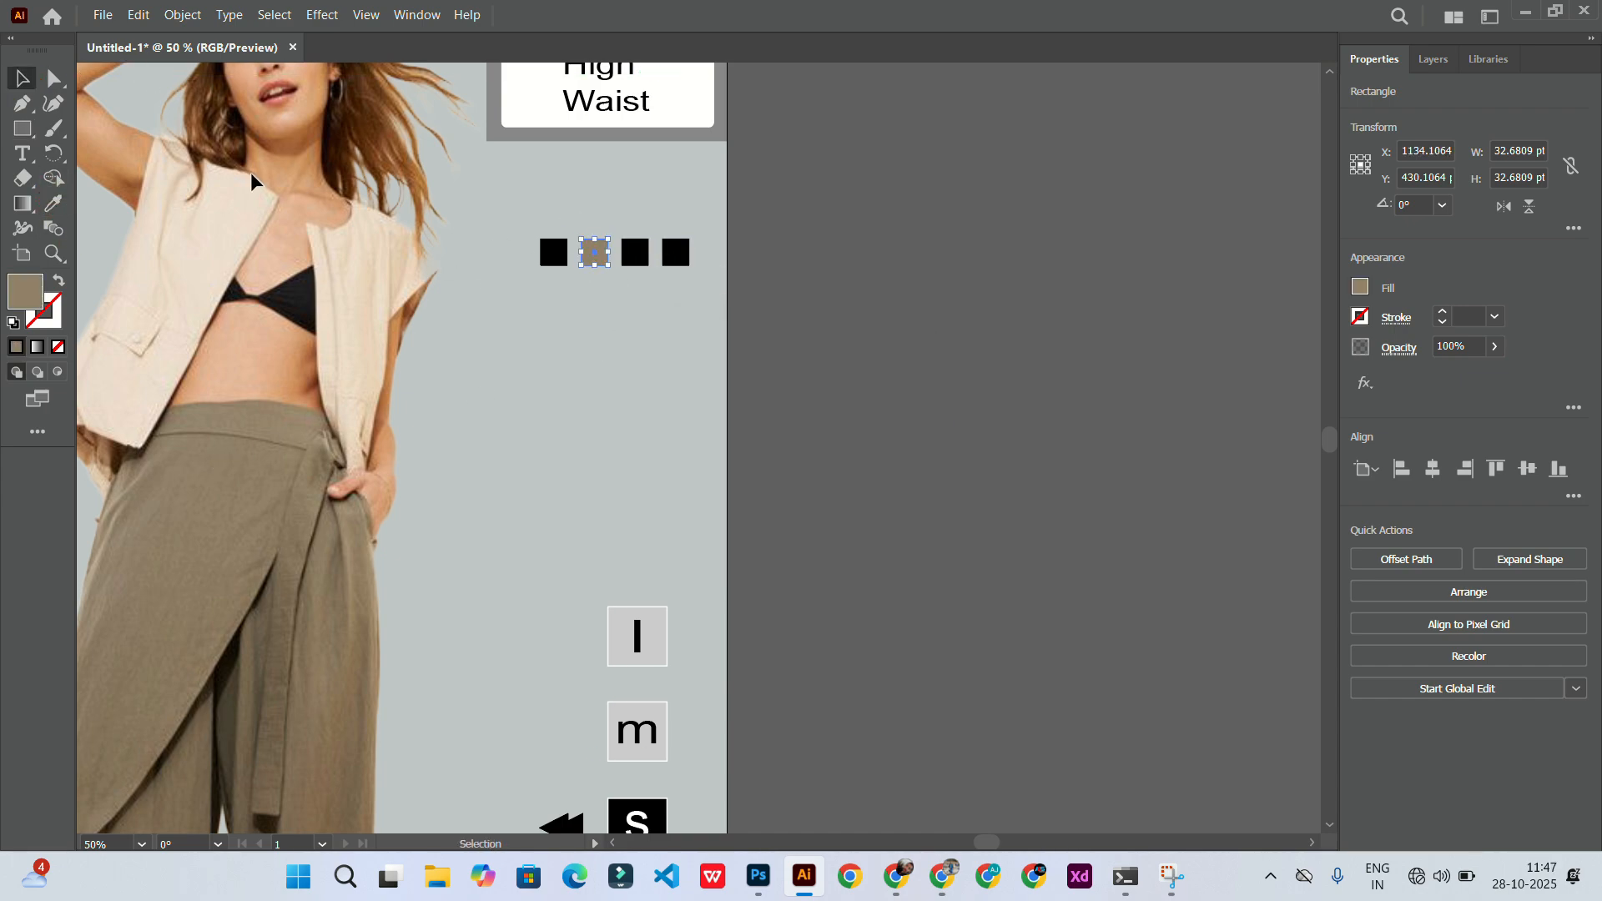
Step: Fill the third square with the vest's beige colour using the Eyedropper
click(632, 255)
click(52, 136)
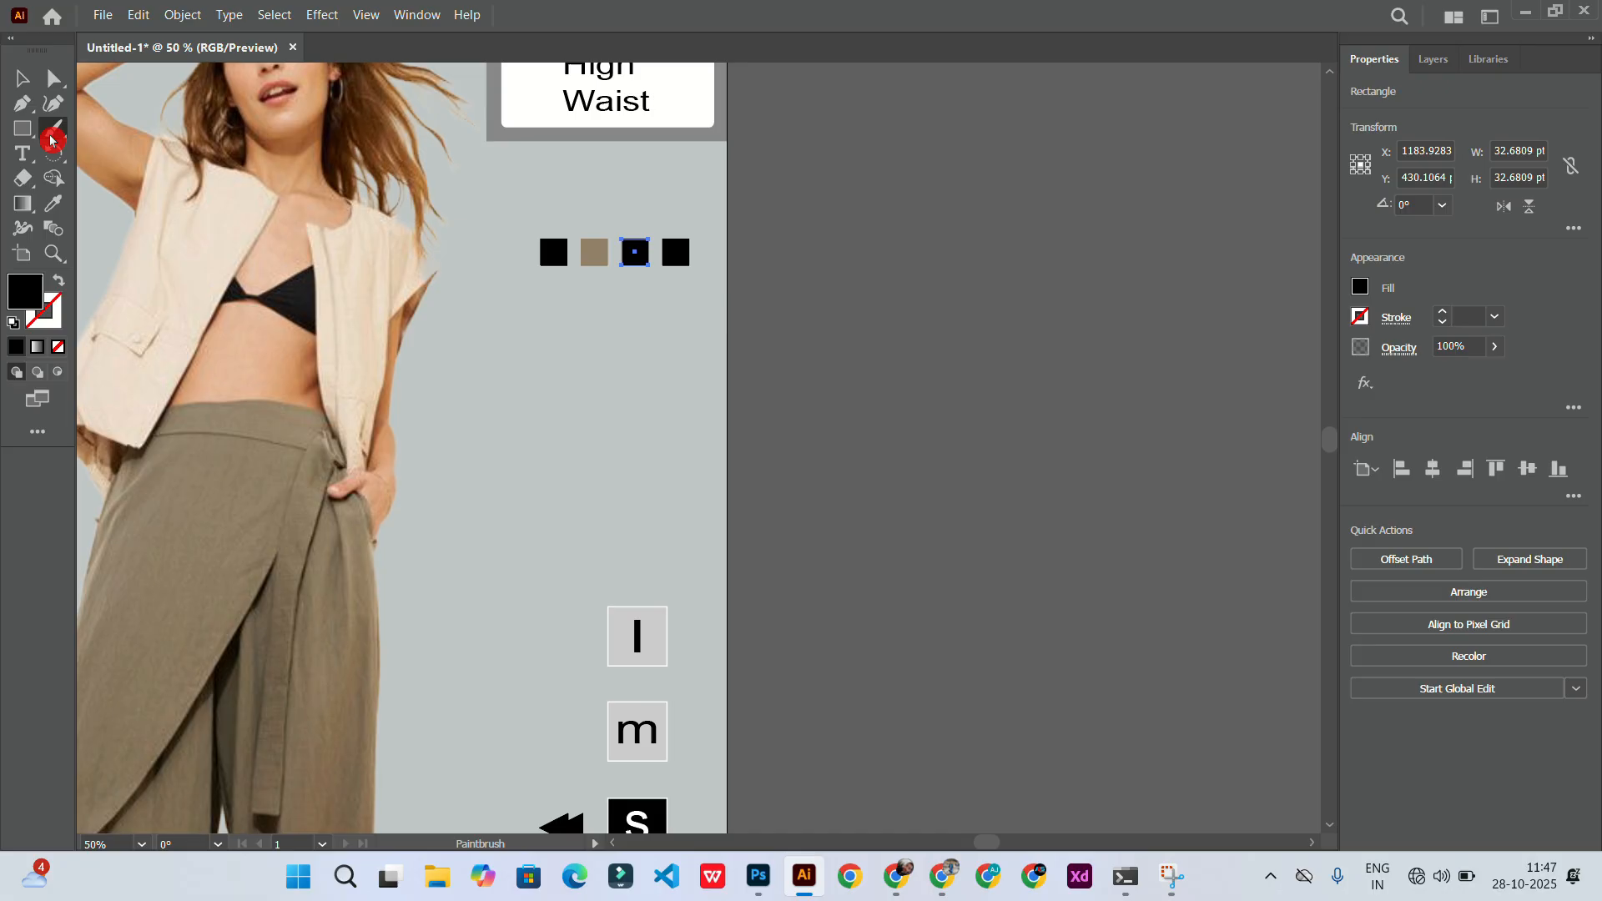
click(200, 291)
key(i)
click(397, 276)
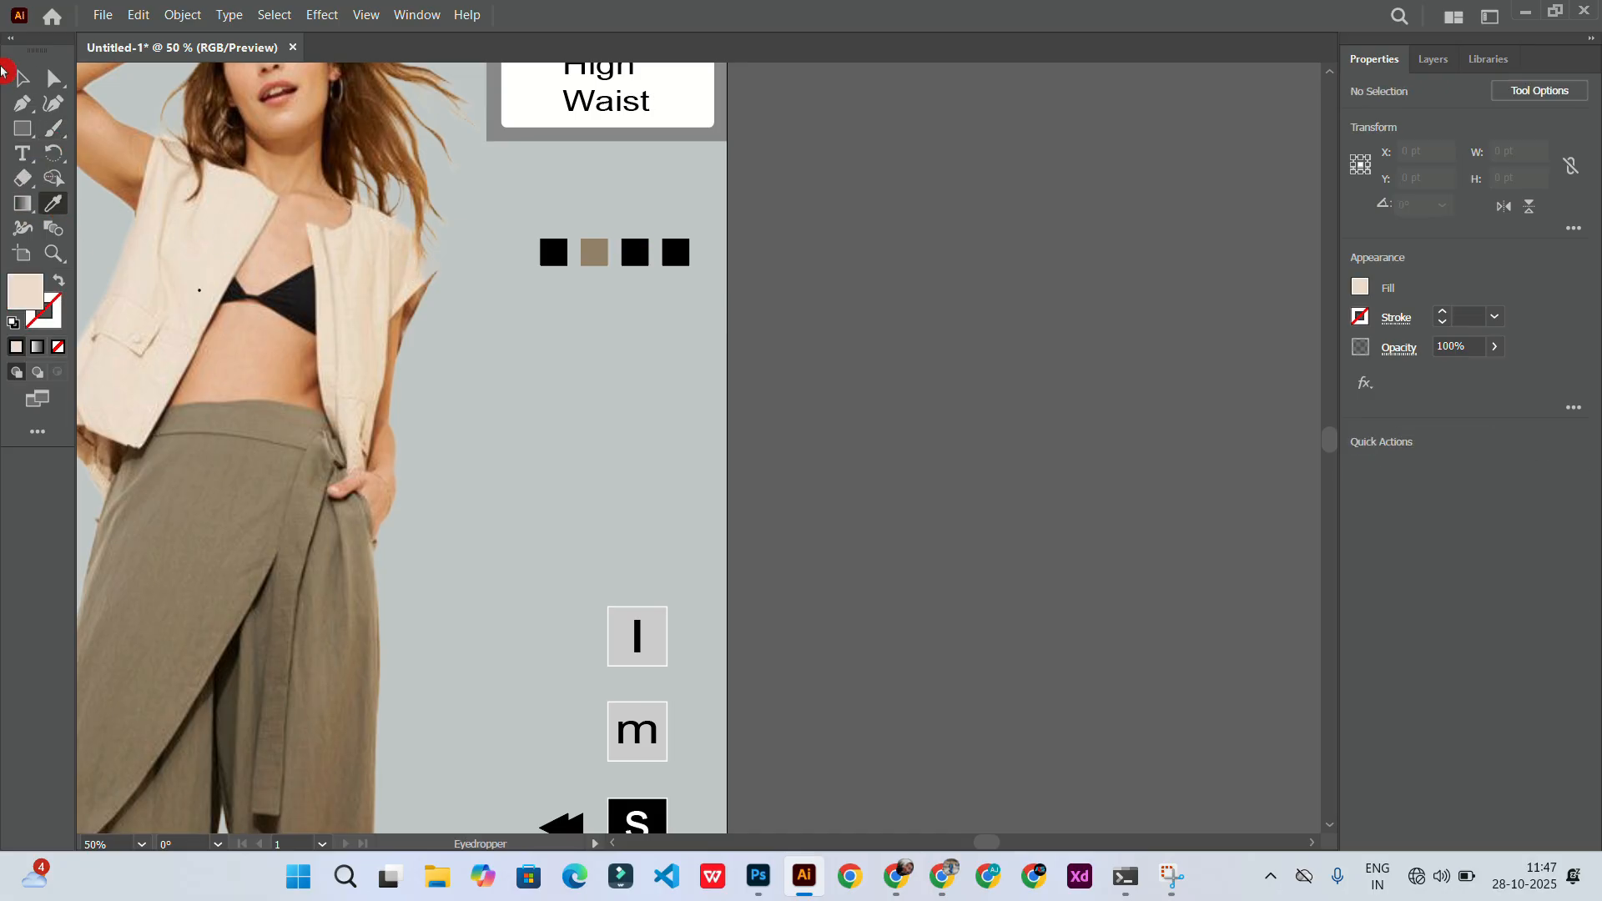
ctrl+click(632, 252)
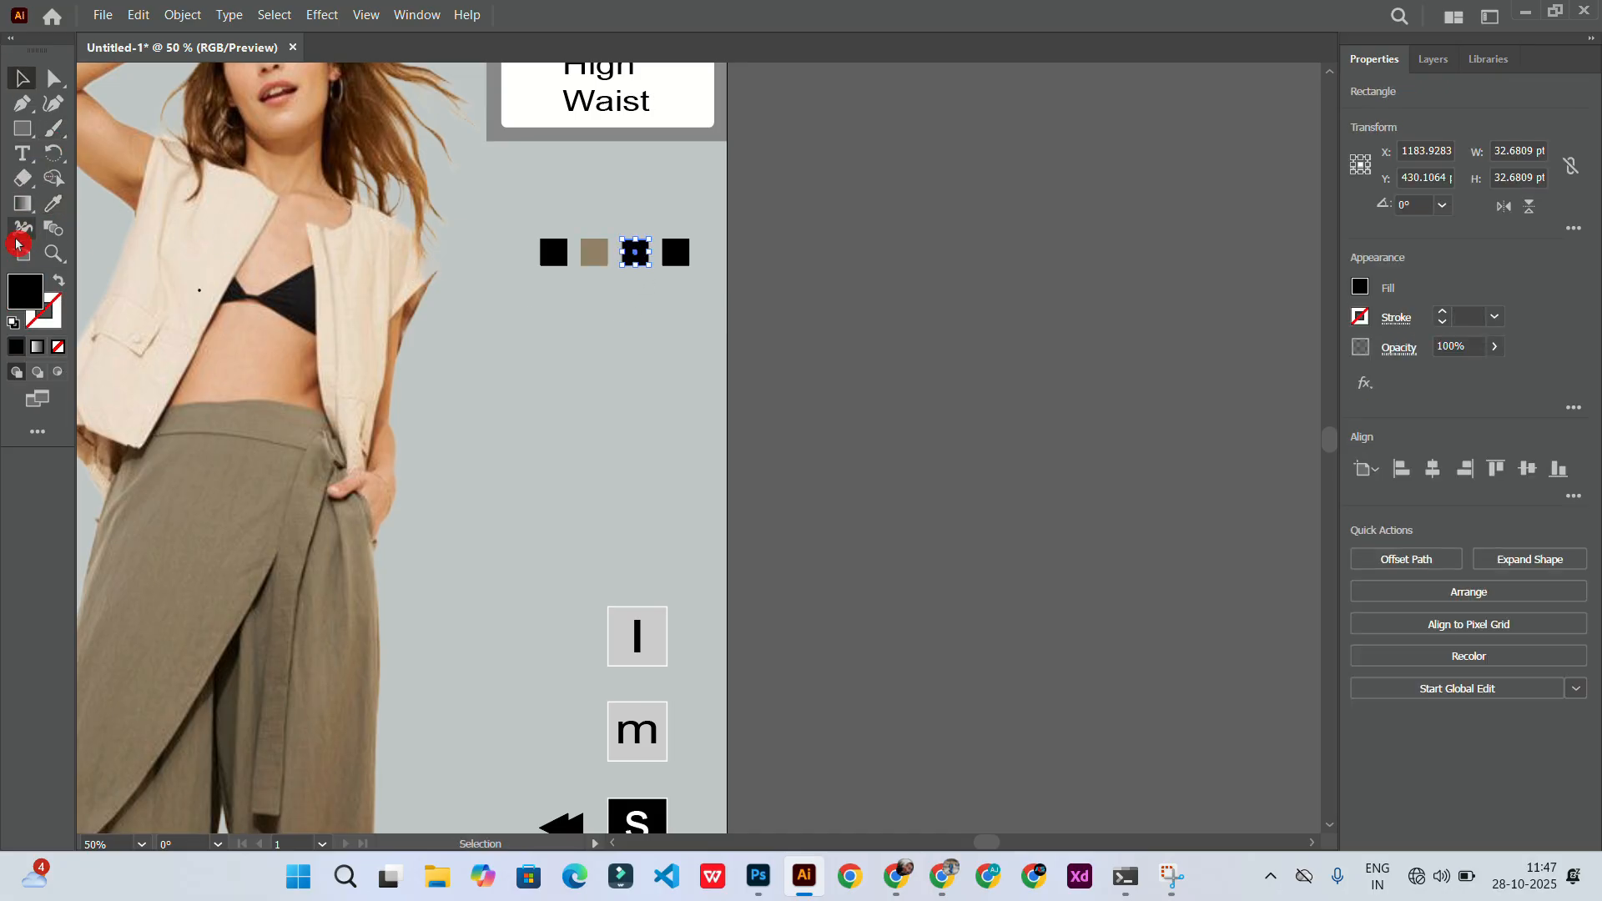
click(186, 281)
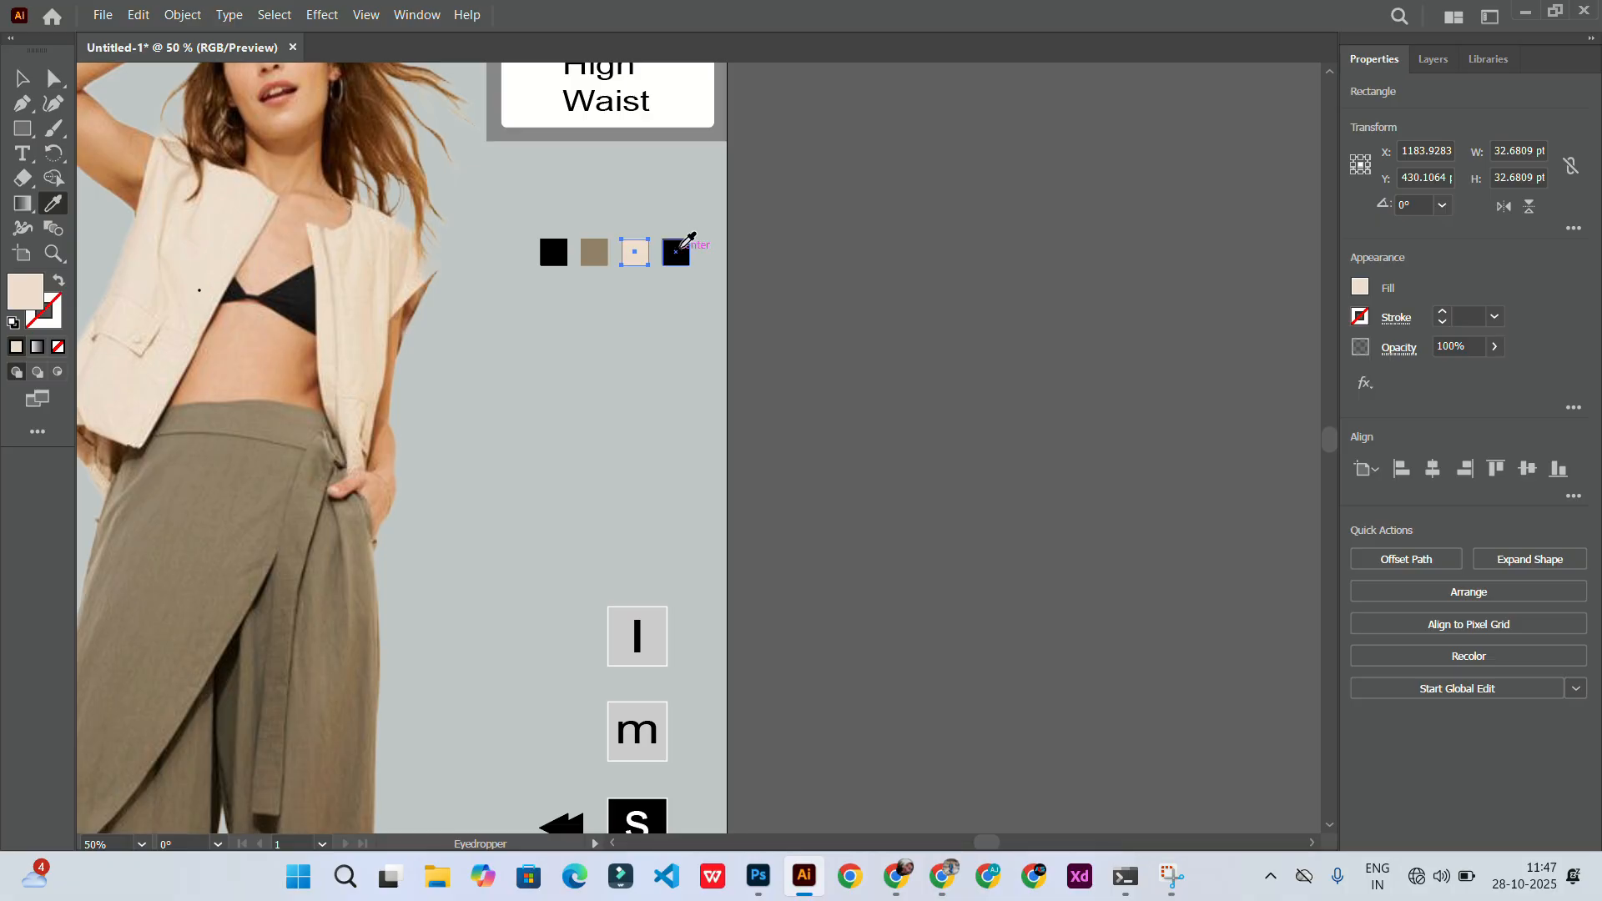
Step: Select all four colour squares and give them a 2 pt white stroke
click(23, 78)
click(681, 253)
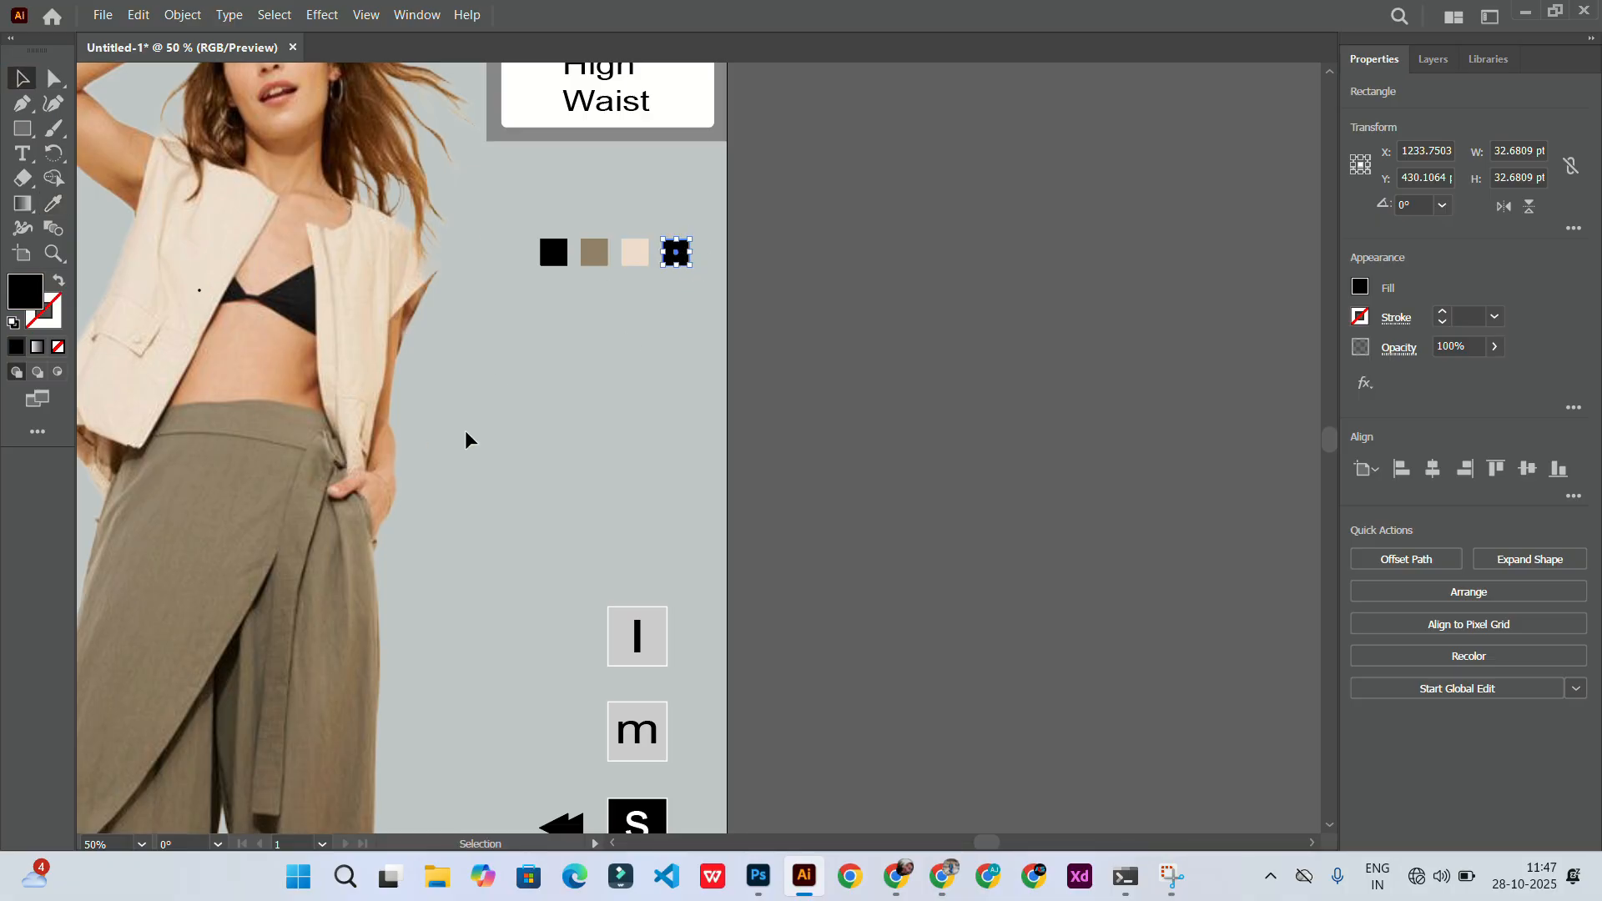
click(613, 413)
click(673, 256)
shift+click(635, 256)
shift+click(595, 257)
shift+click(560, 259)
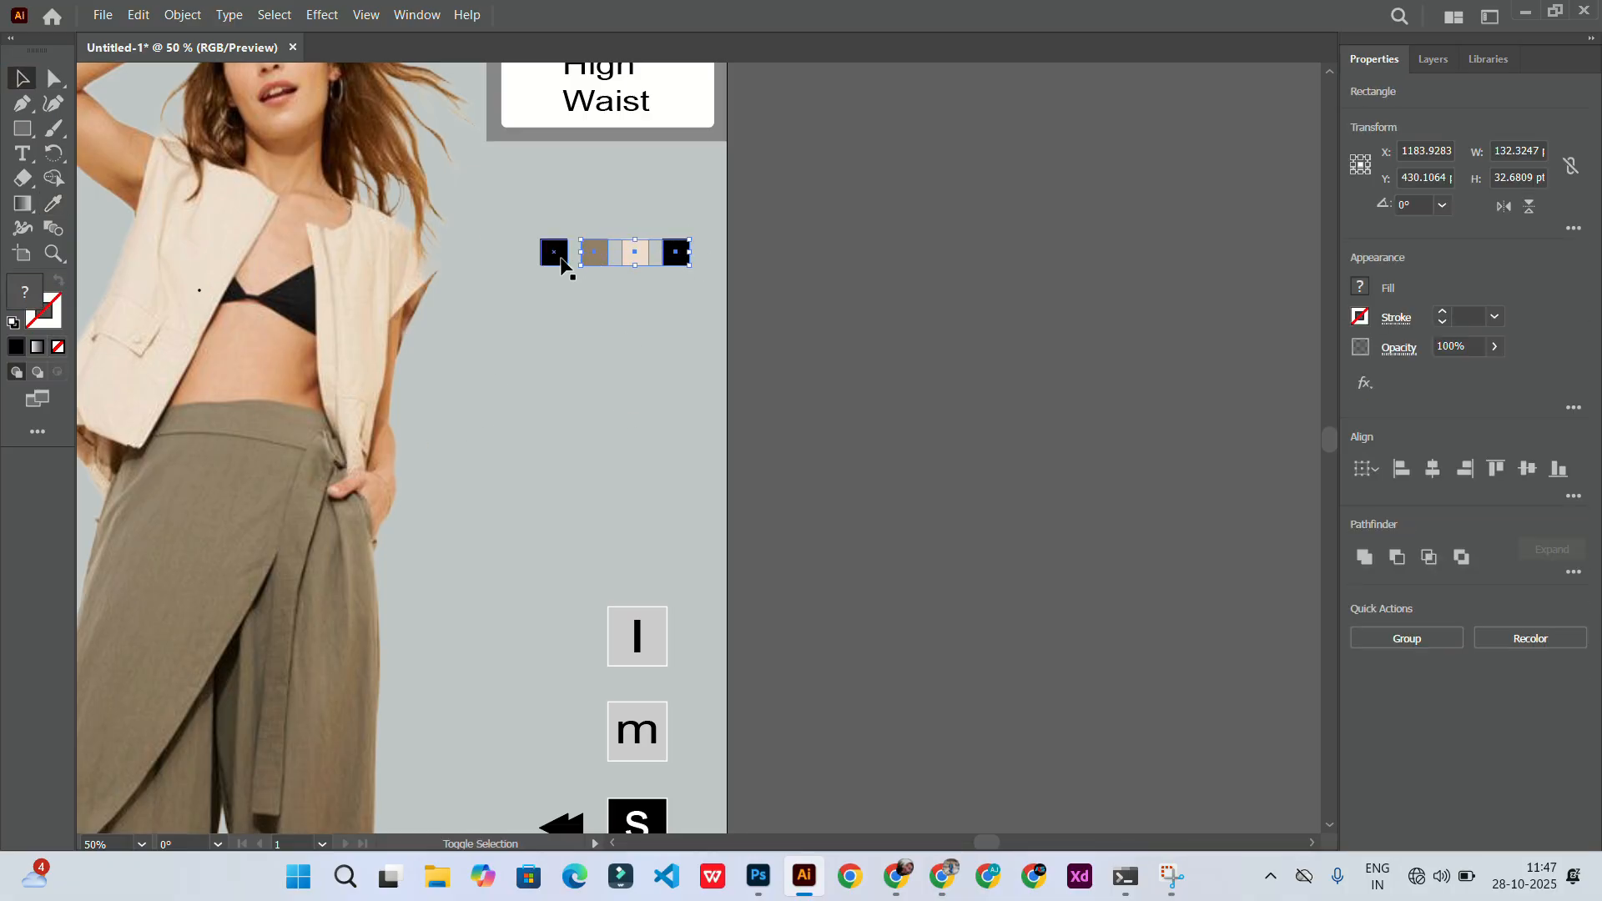
click(1442, 312)
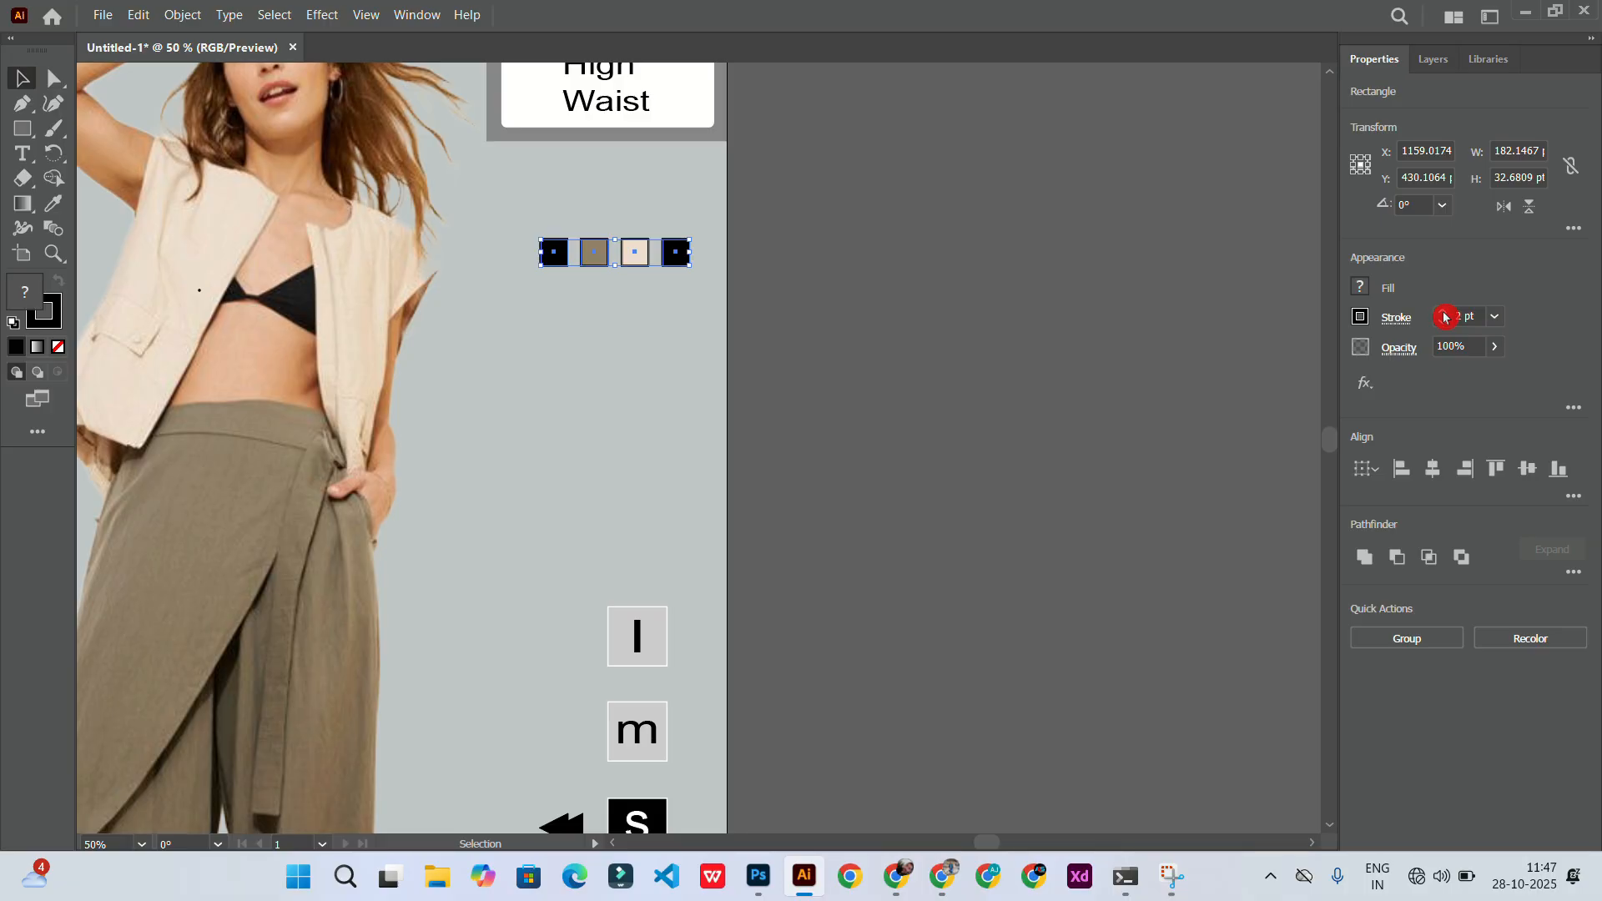
click(1360, 317)
click(739, 253)
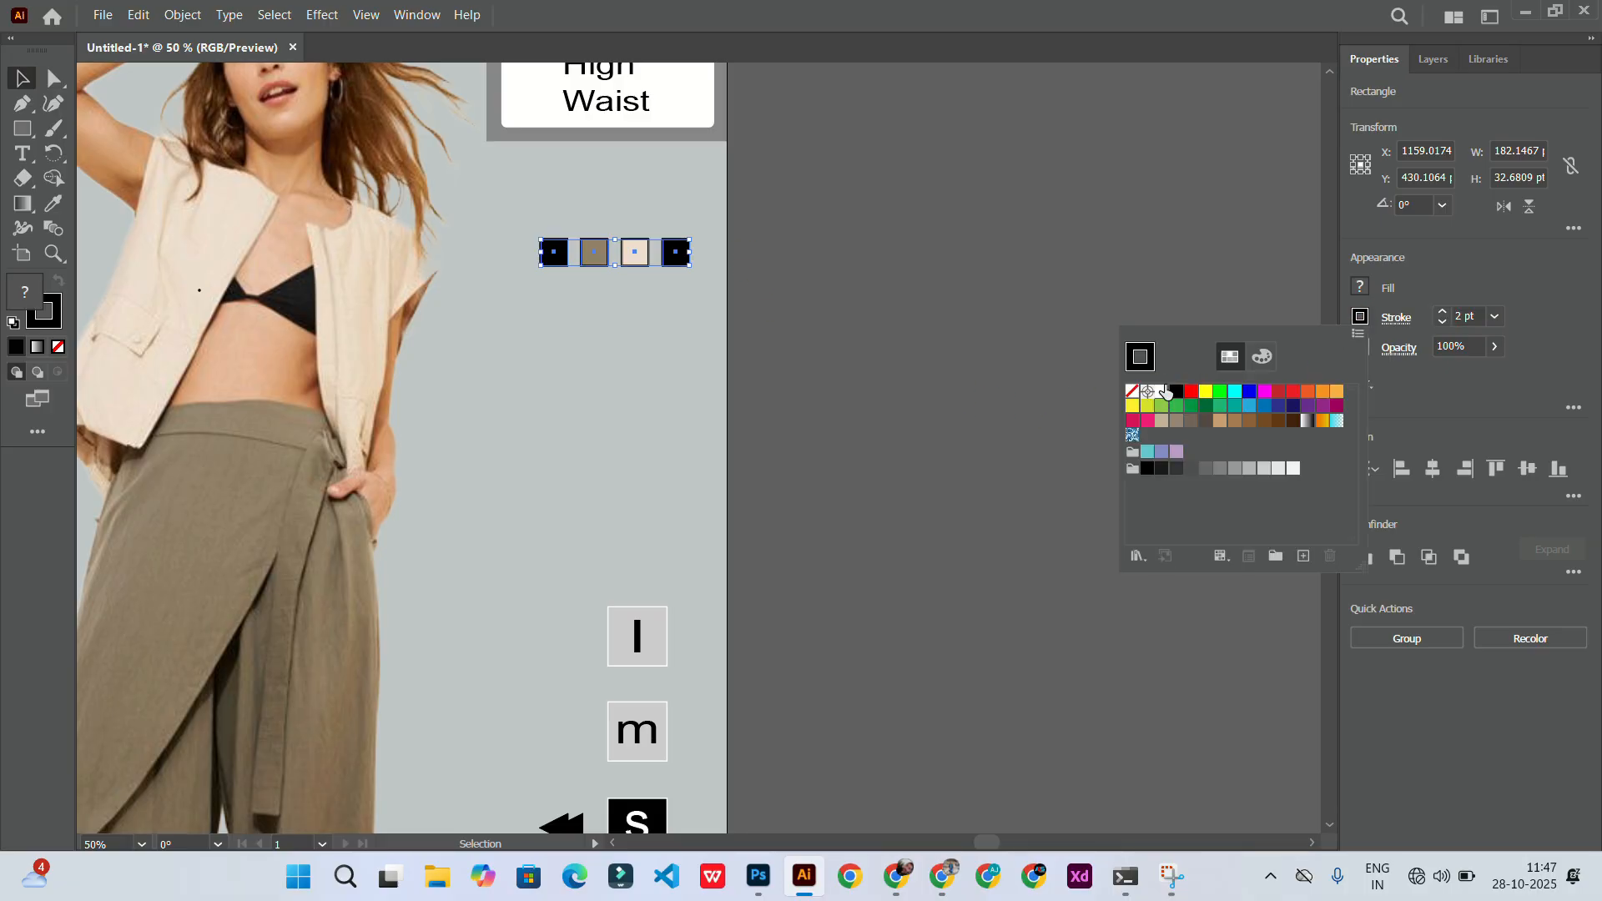
click(1163, 391)
click(23, 80)
click(796, 394)
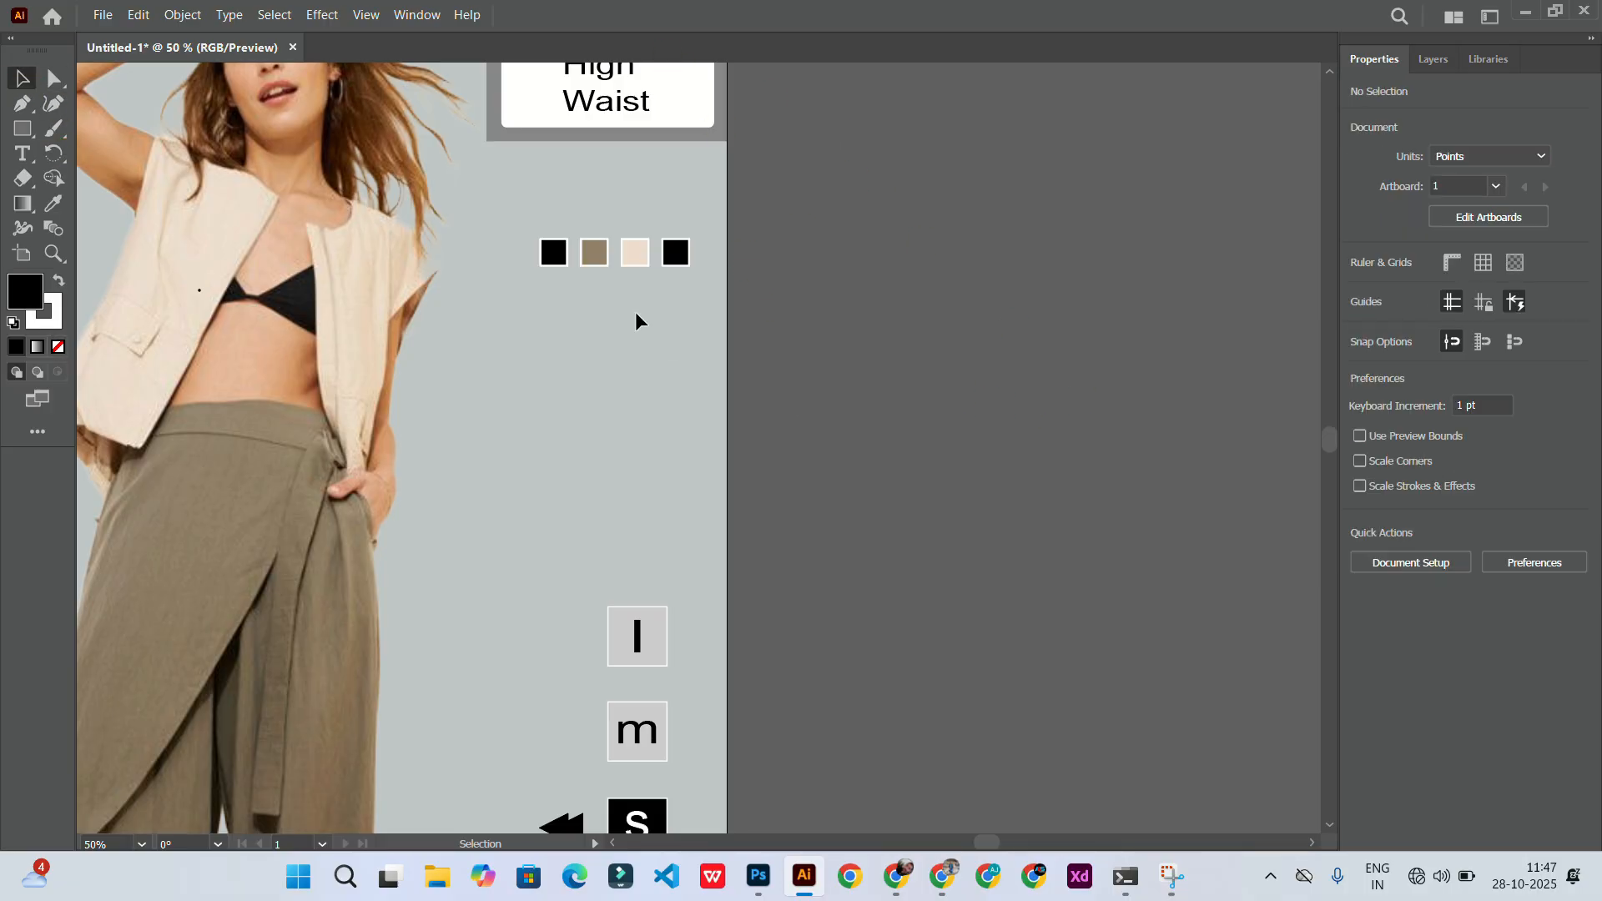
Step: Add the text "Available Heights" below the colour swatches
scroll(619, 295, down, 3)
scroll(619, 296, up, 3)
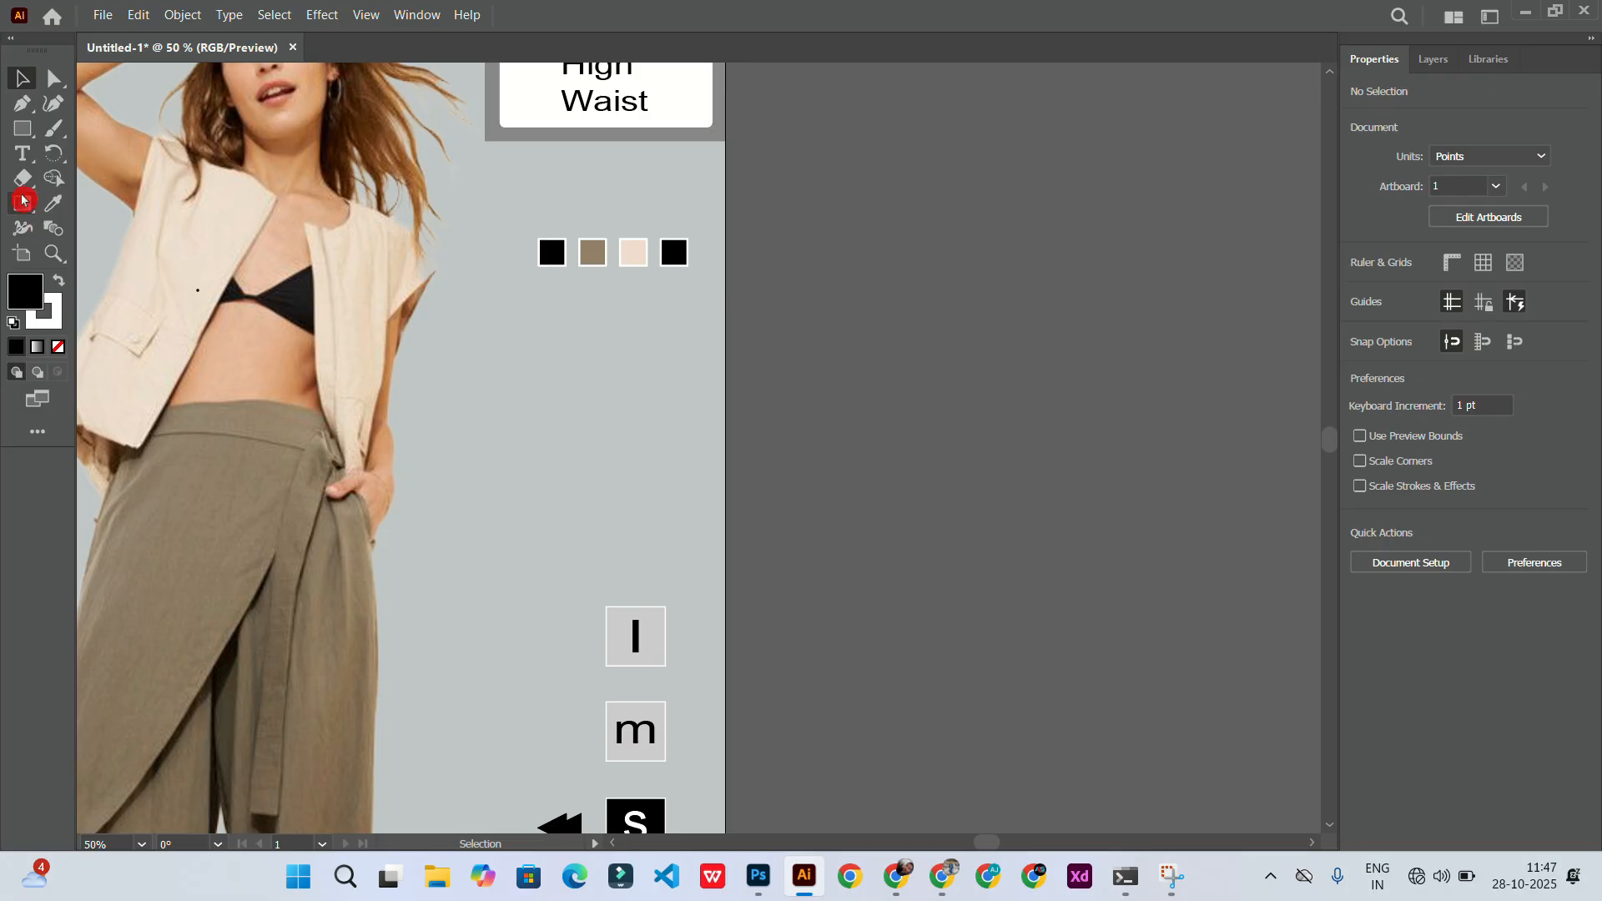
key(t)
click(509, 317)
text(Avu)
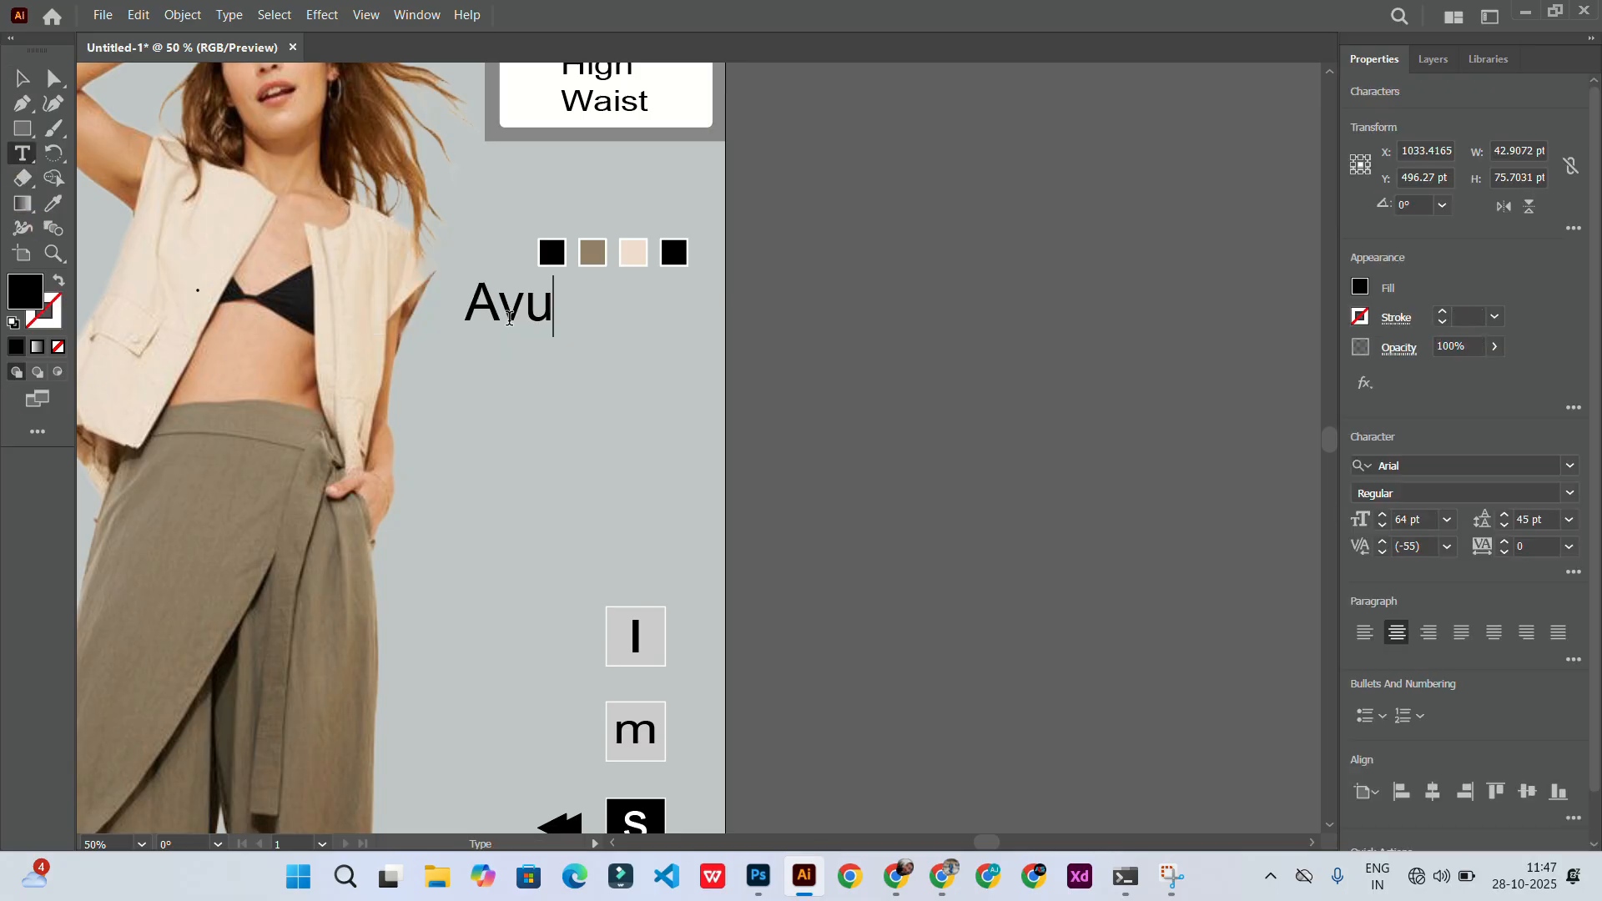
key(BackSpace)
text(ail)
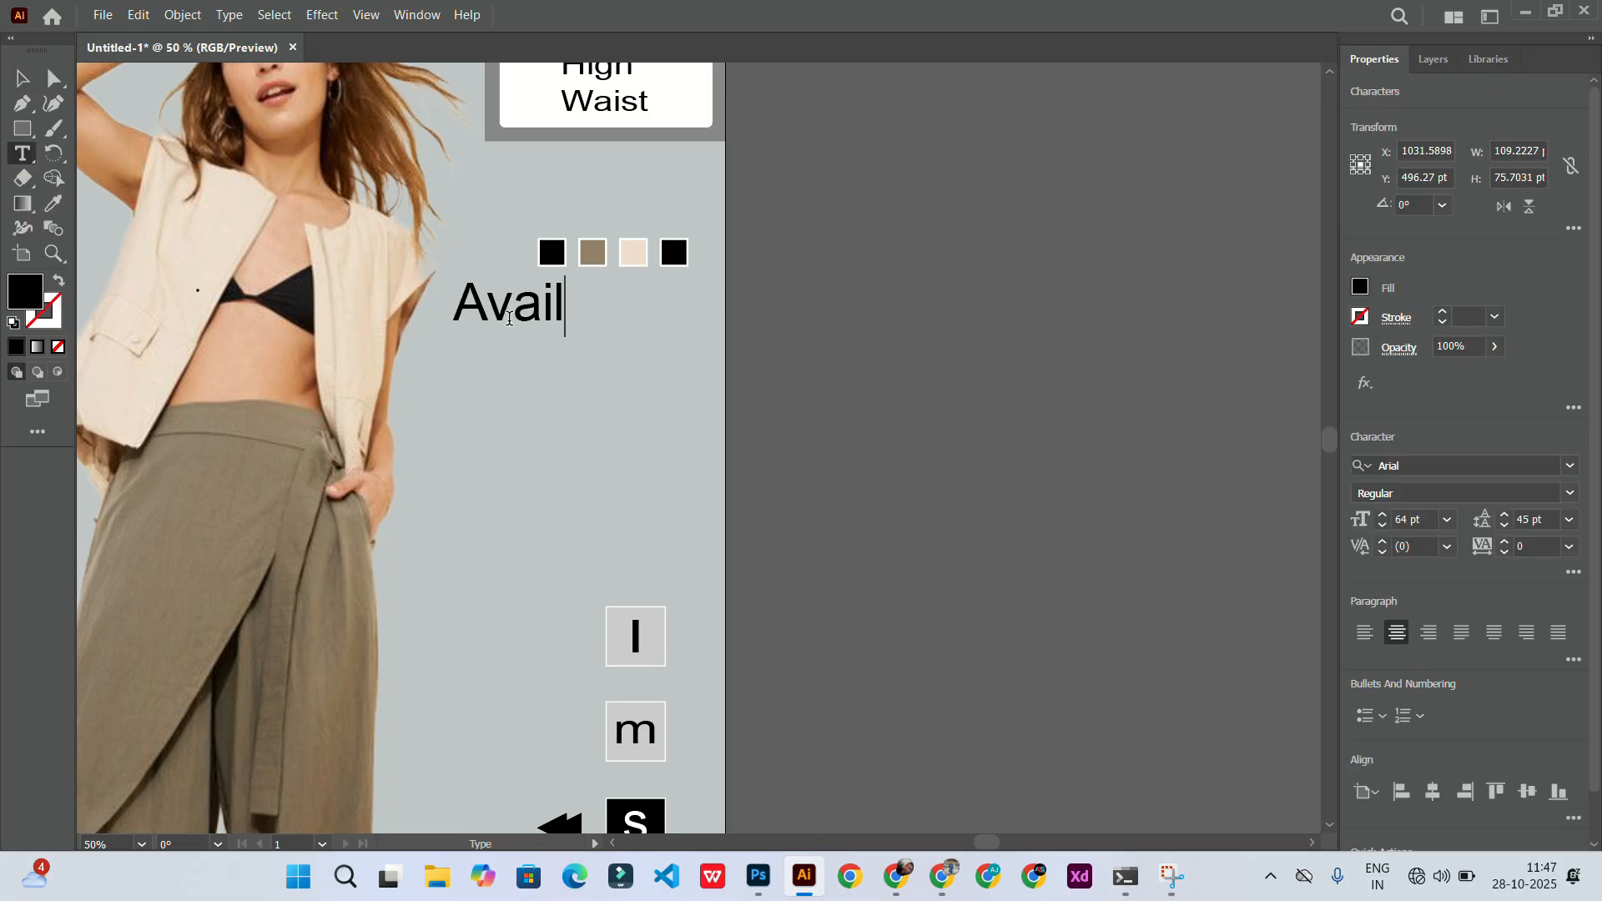
text(a)
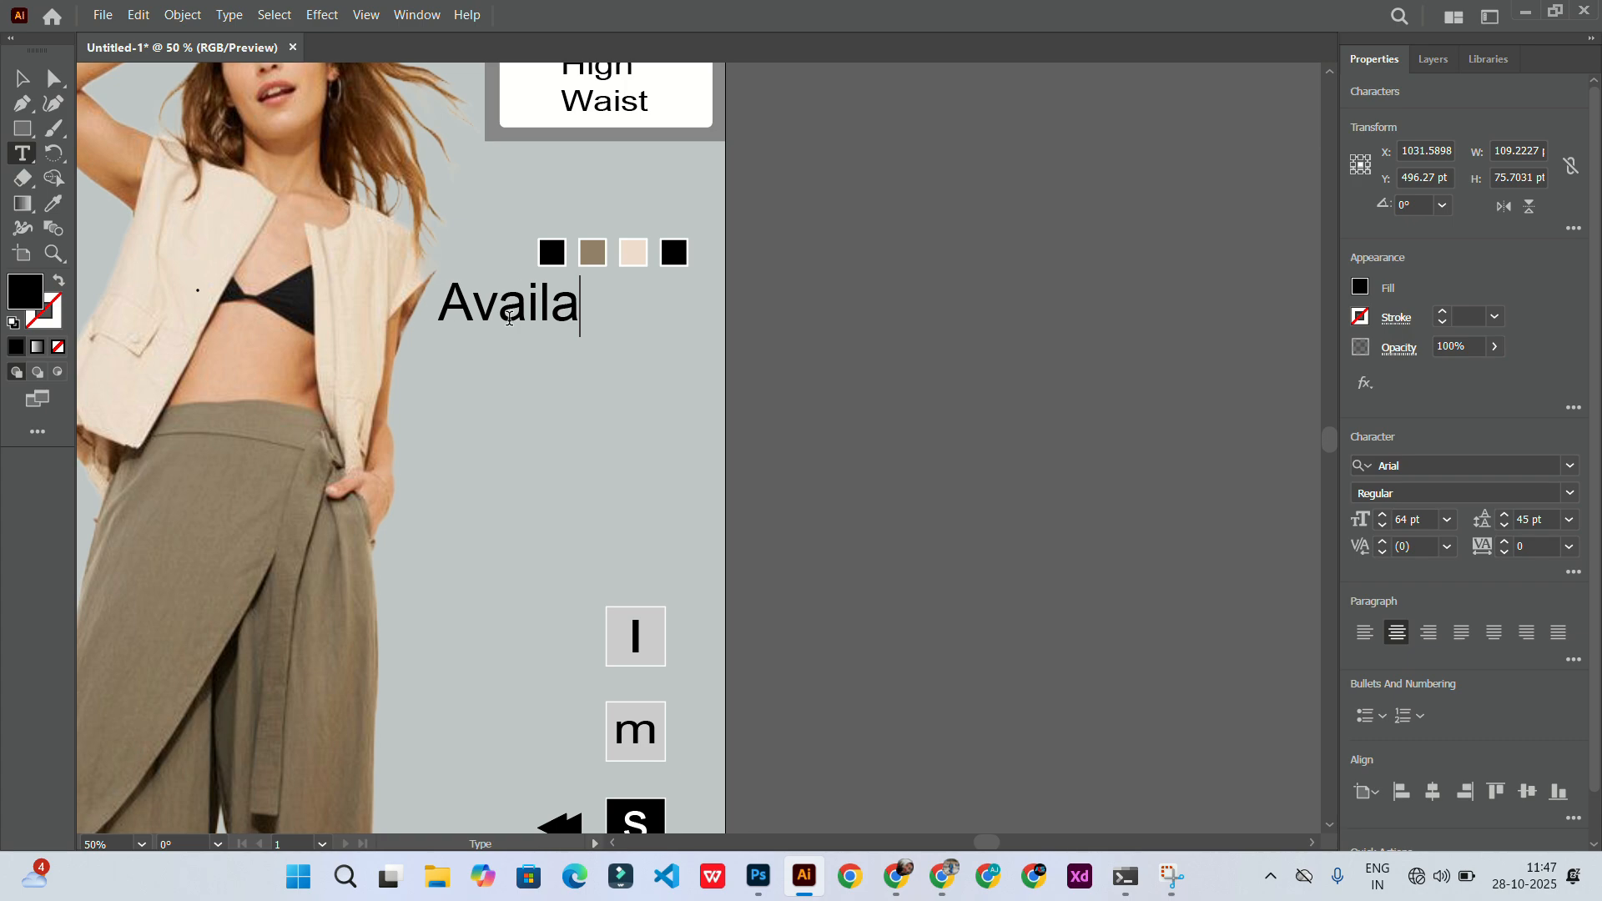
text(bke)
key(BackSpace)
key(BackSpace)
text(le)
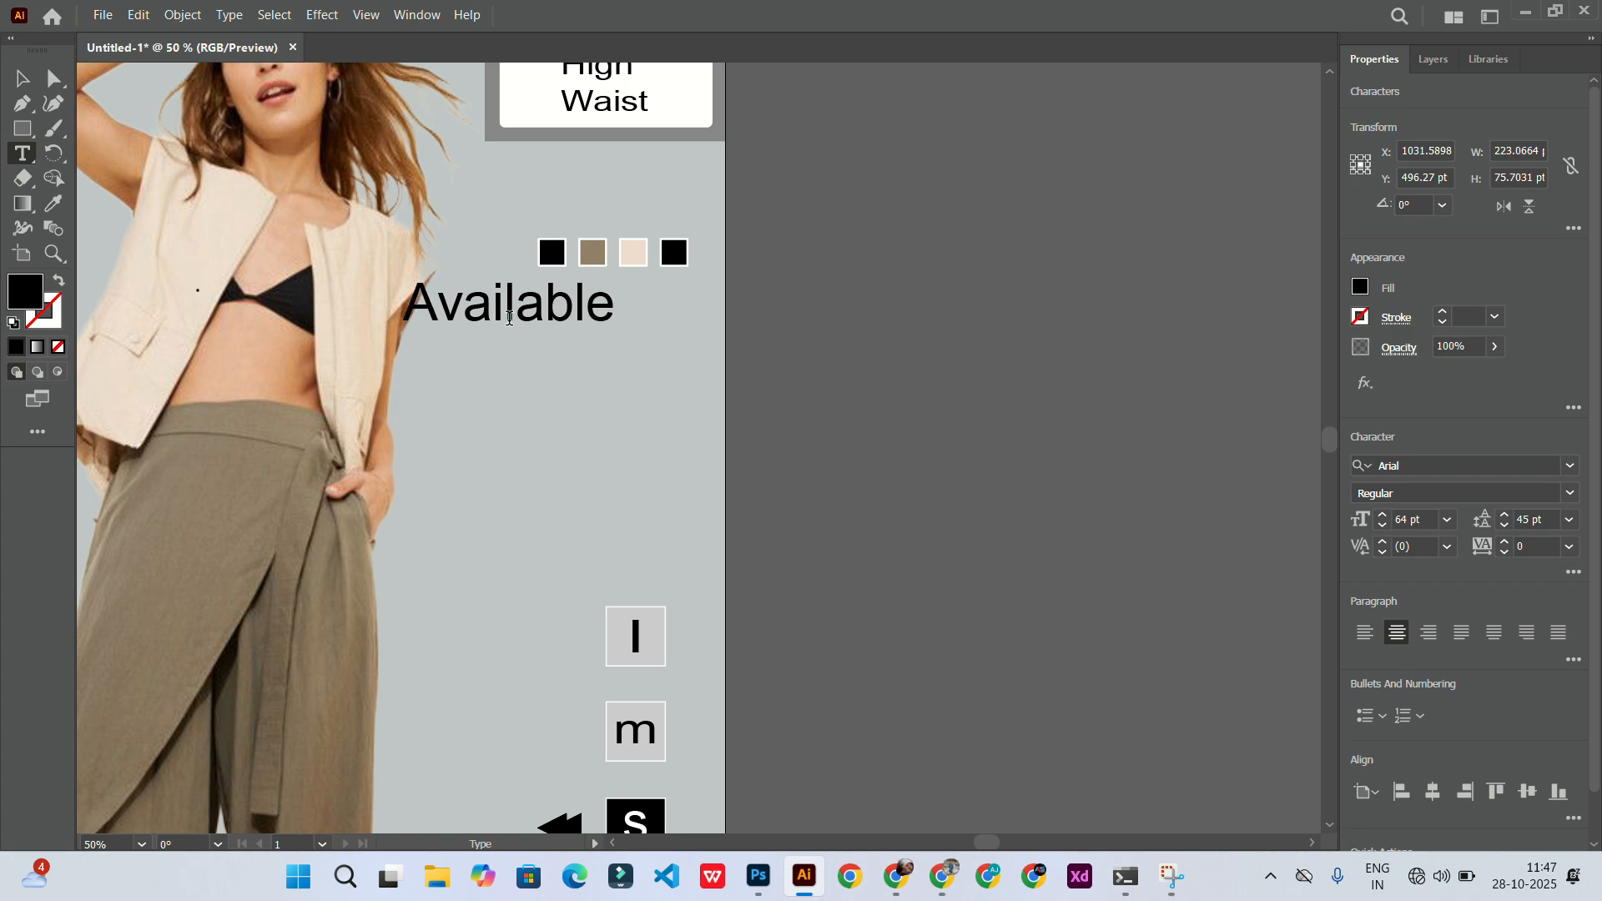
text( Heights)
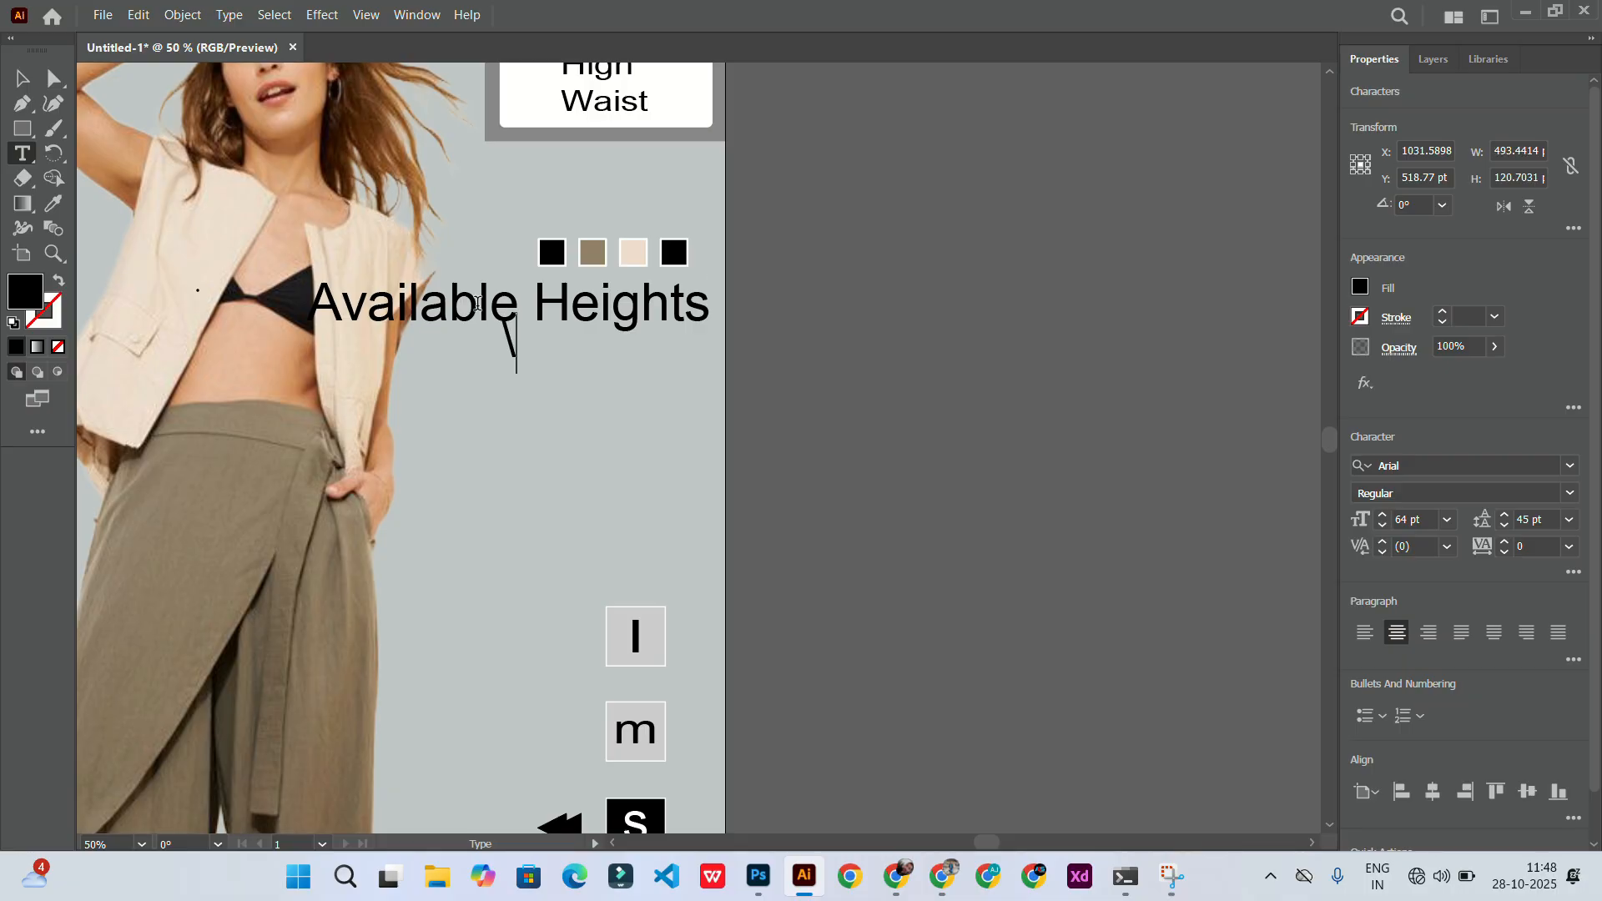
key(BackSpace)
key(BackSpace)
key(Escape)
Step: Set the "Available Heights" caption's font size to 25 pt
double_click(1402, 518)
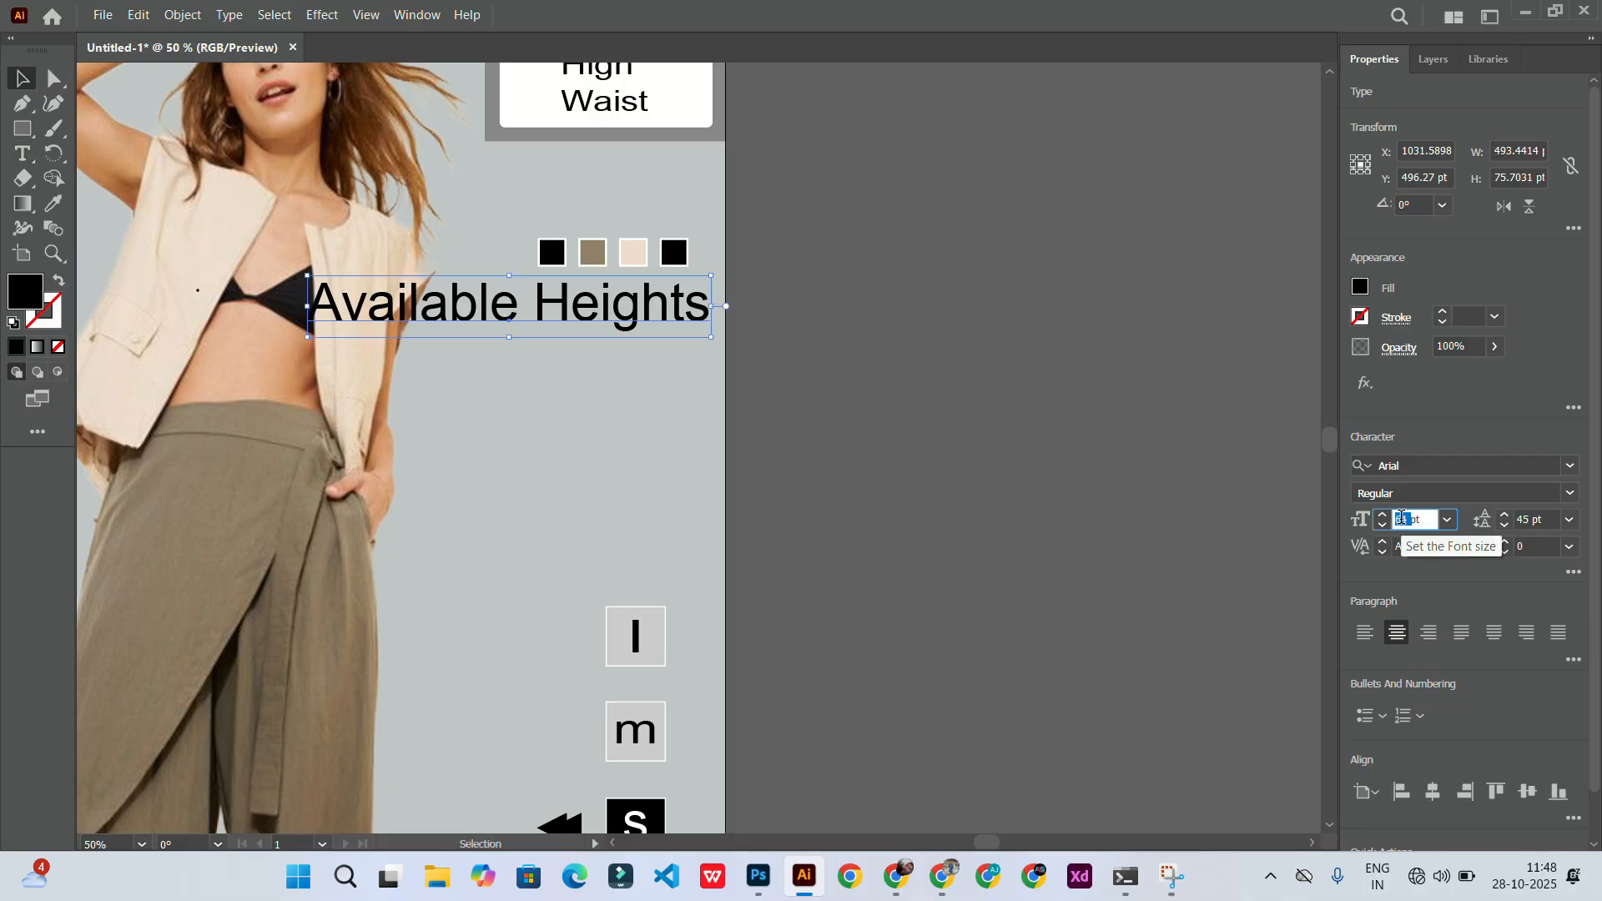
text(30)
key(Return)
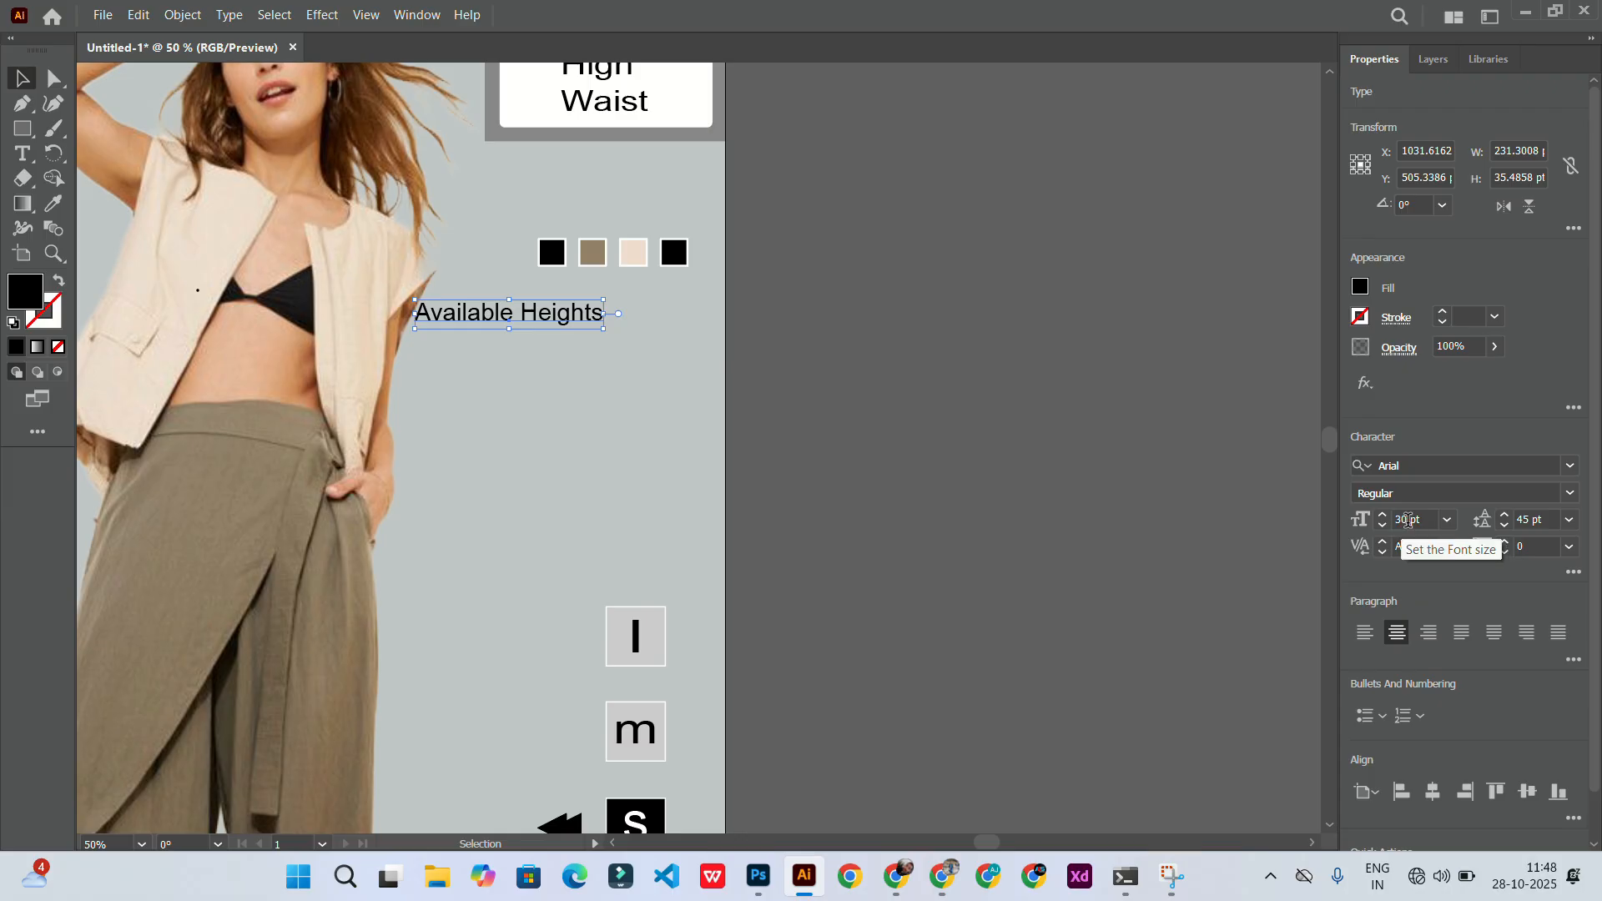
click(1405, 521)
key(Return)
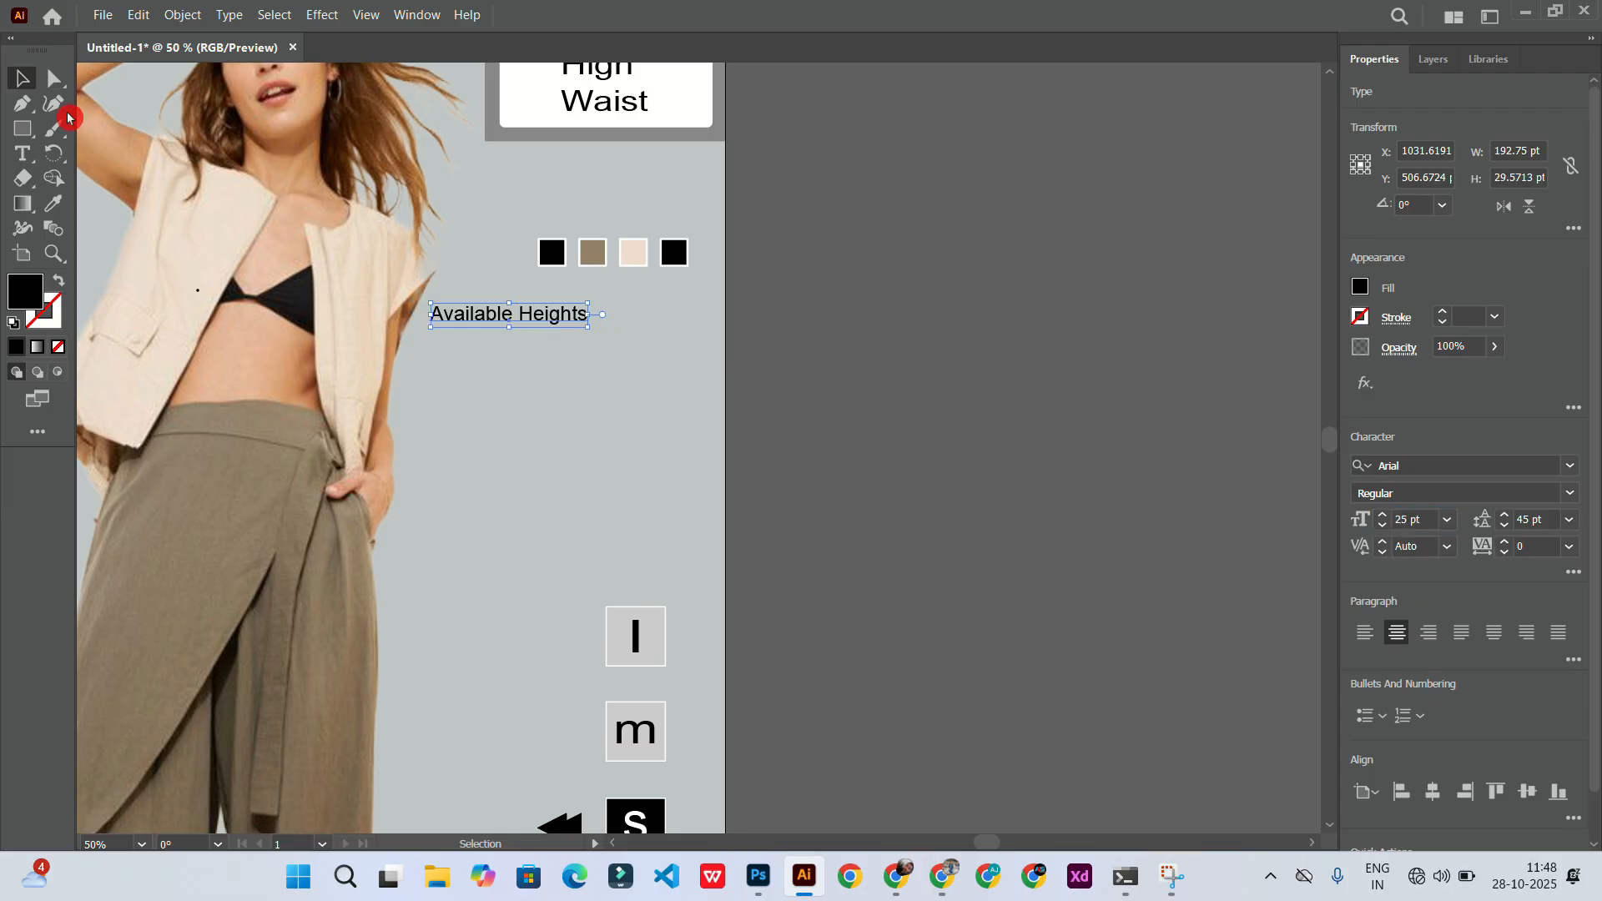
Step: Duplicate the caption just below it and replace the copy's text with "164 cm" and "174 cm" on two lines
click(20, 78)
drag(496, 314, 588, 342)
triple_click(588, 342)
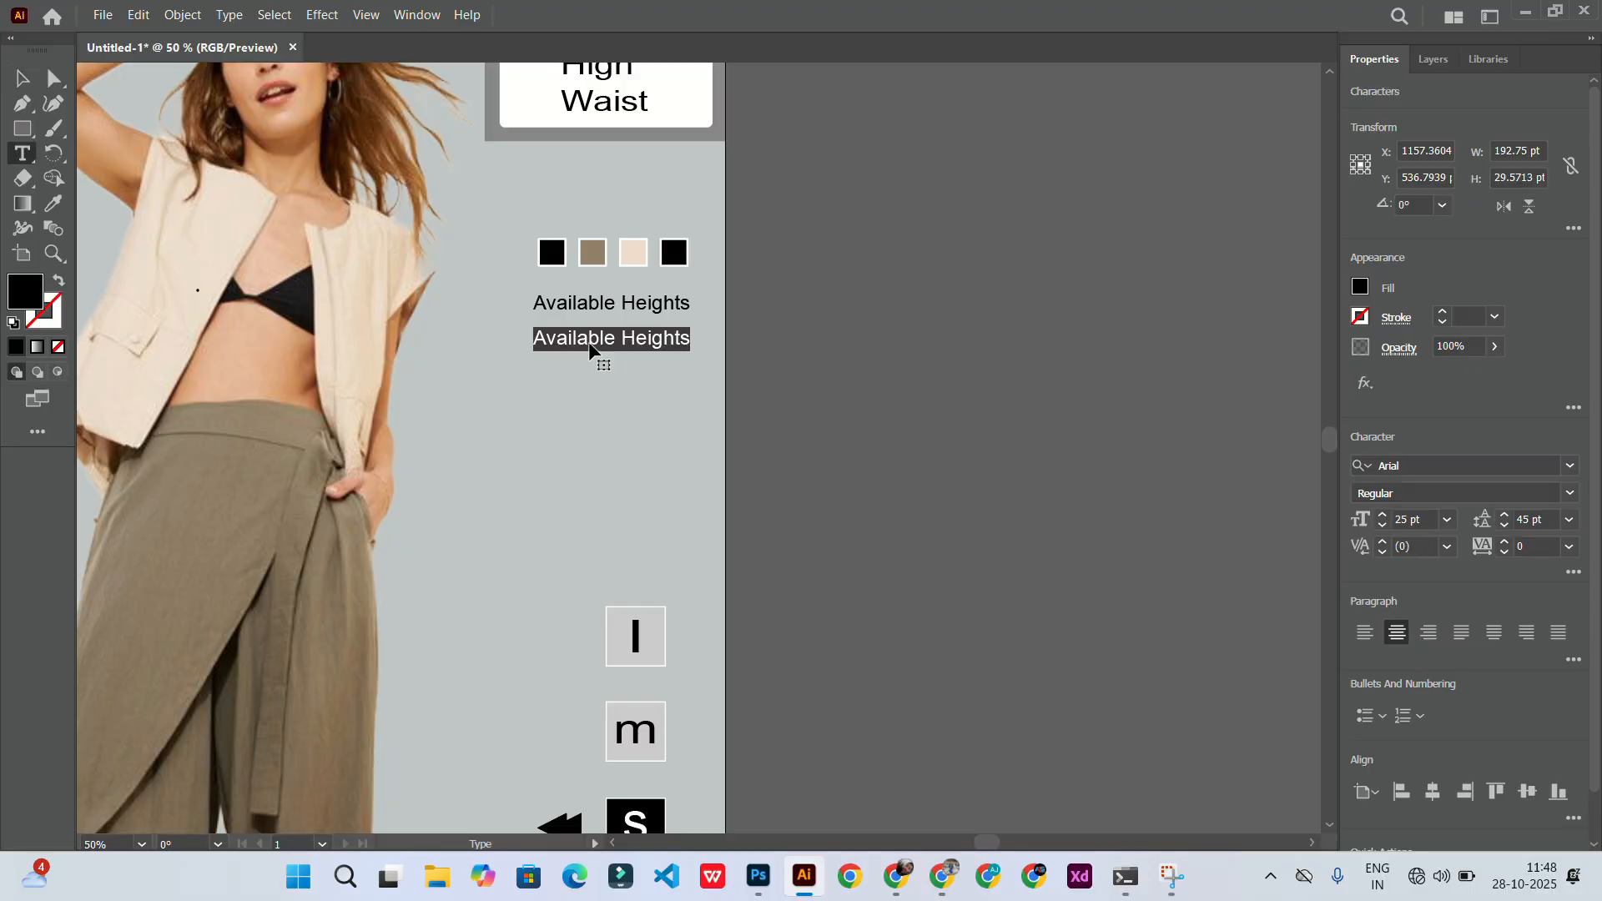
text(164 cm )
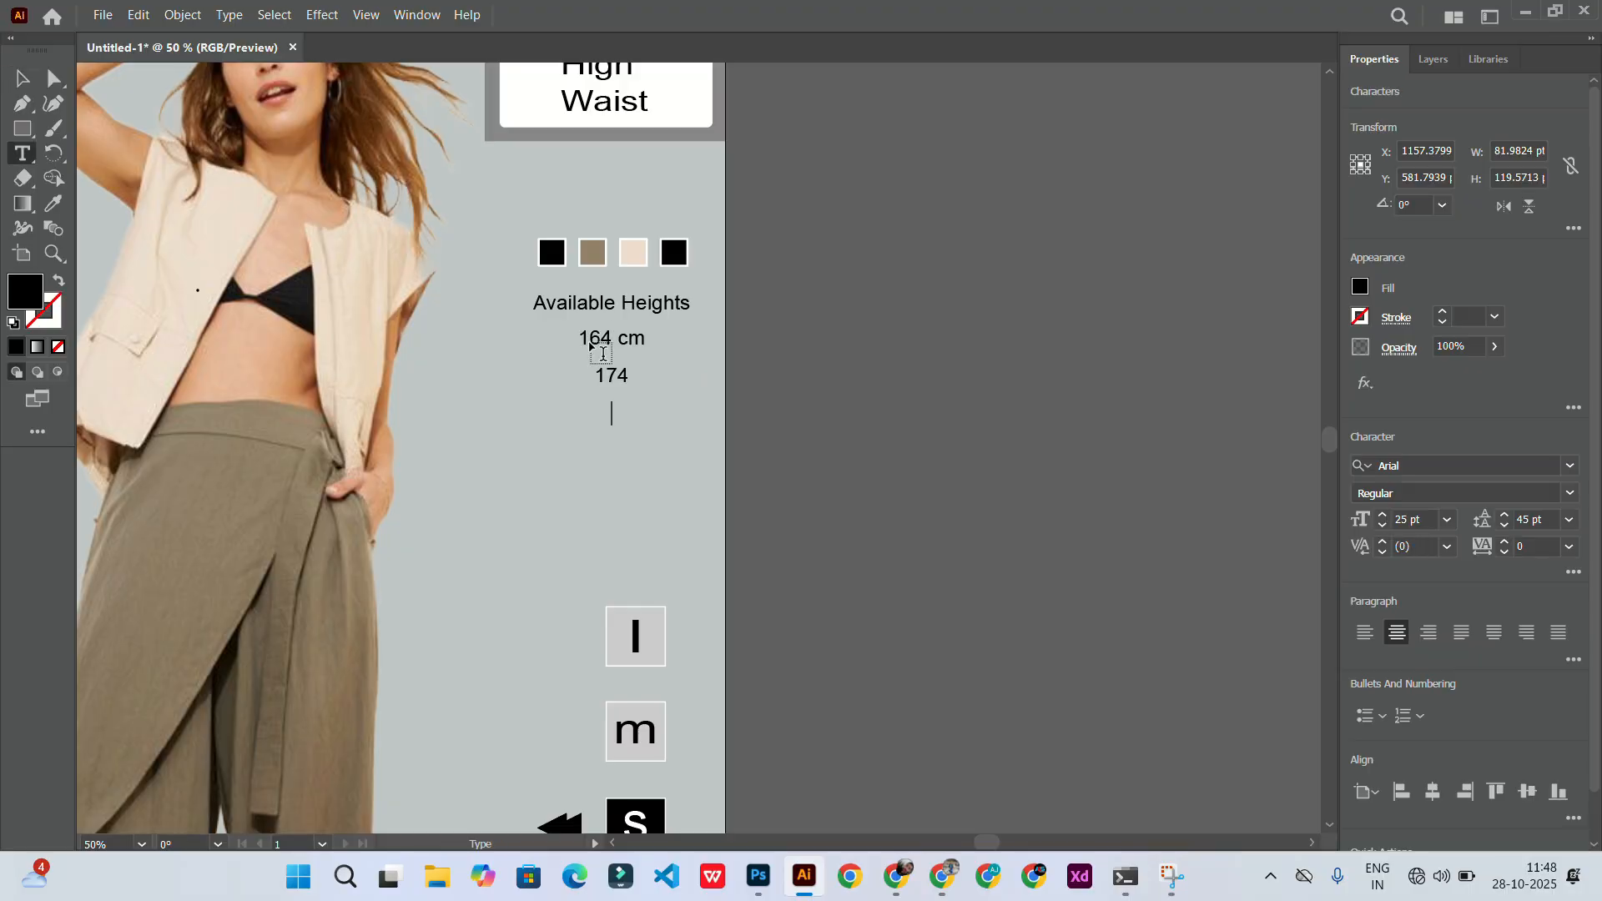
text(174 cm)
key(Escape)
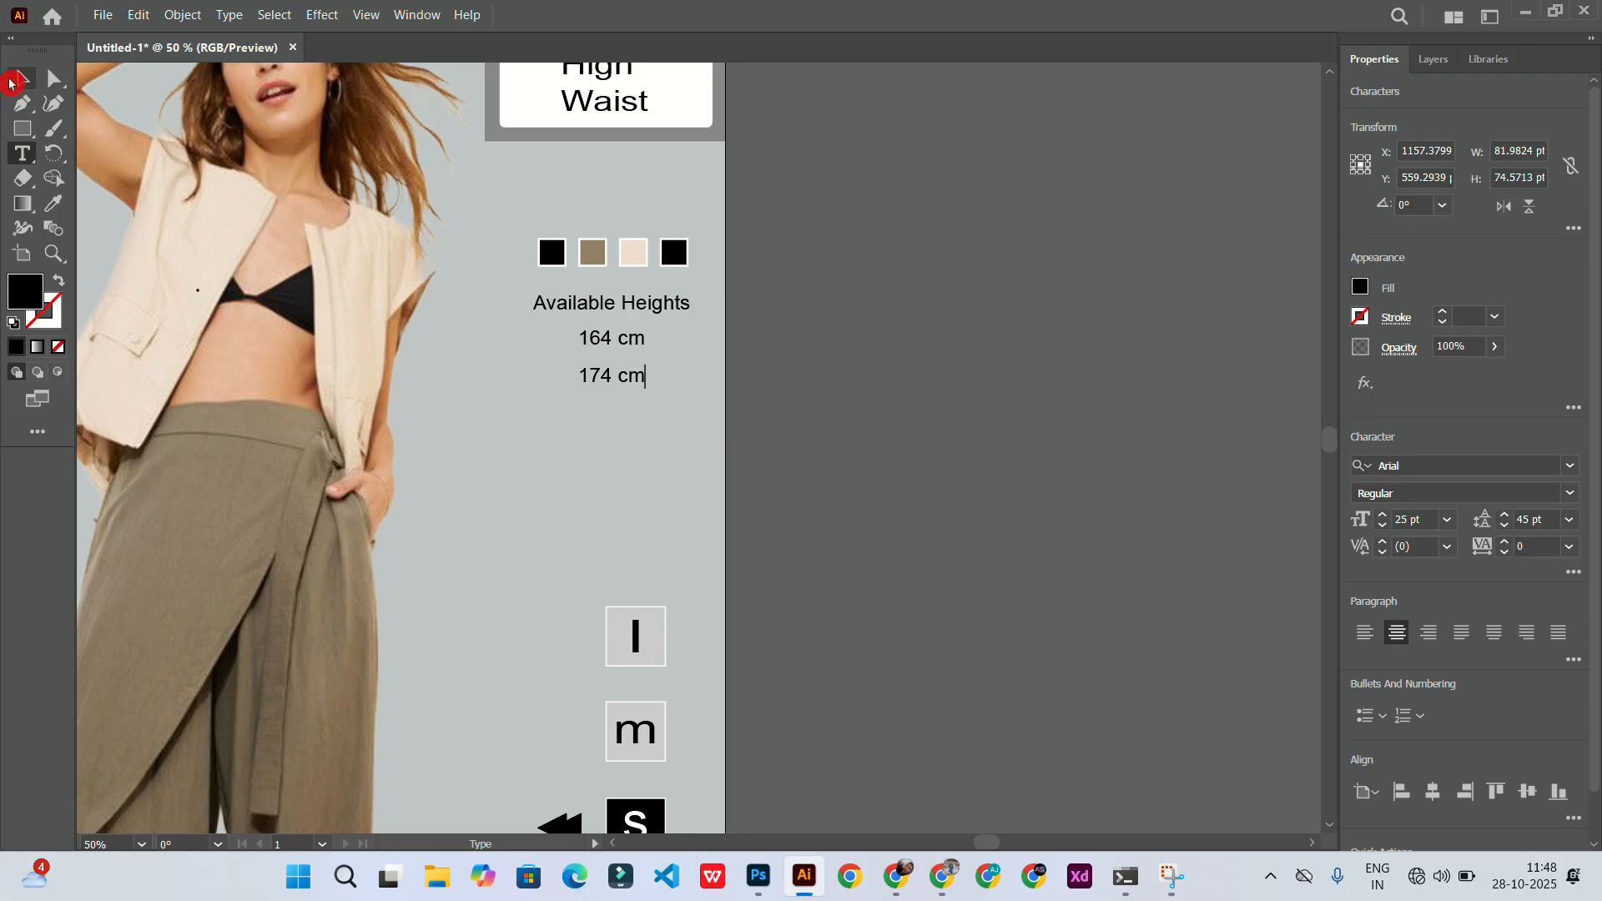
Step: Set the heights text to 30 pt with 36 pt leading
click(1383, 515)
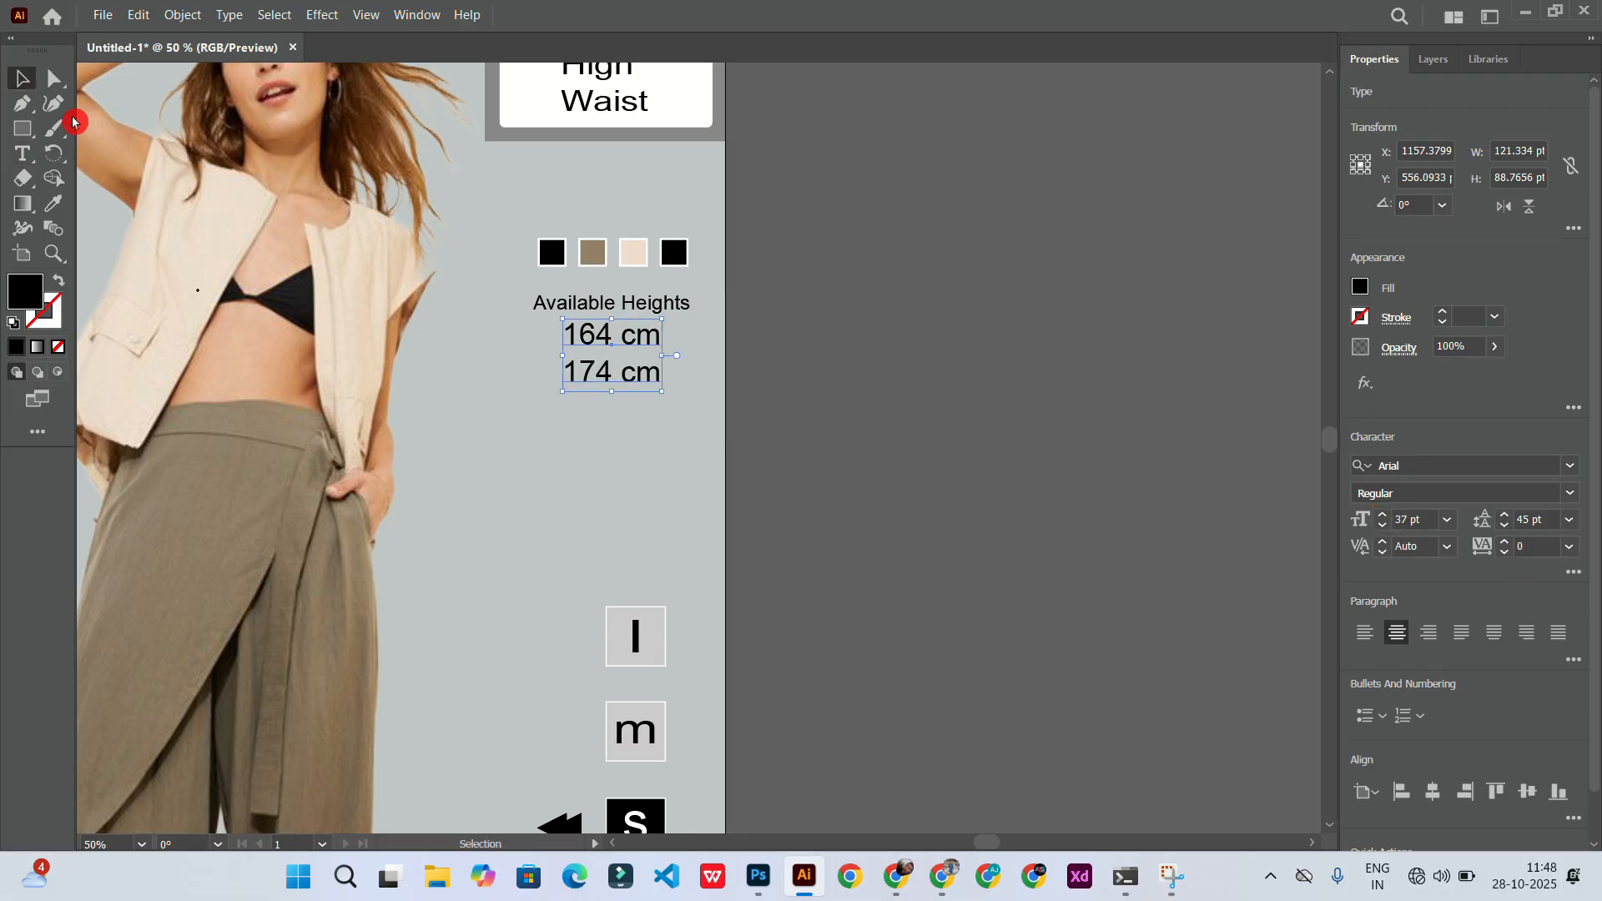
click(816, 377)
drag(594, 352, 587, 367)
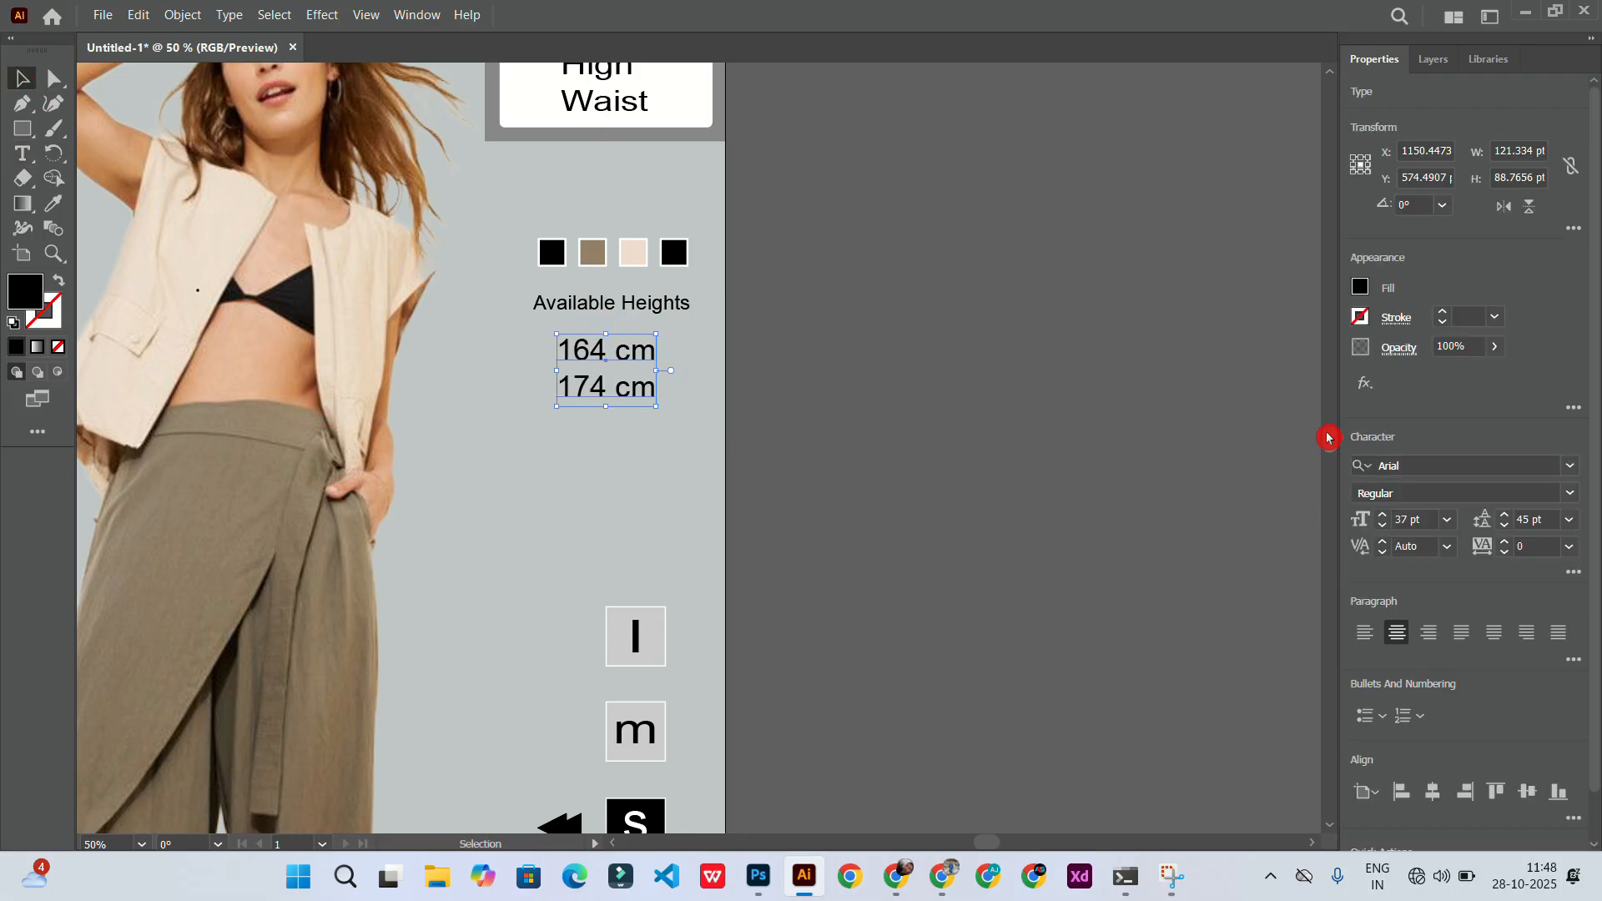
double_click(1403, 519)
text(30)
key(Return)
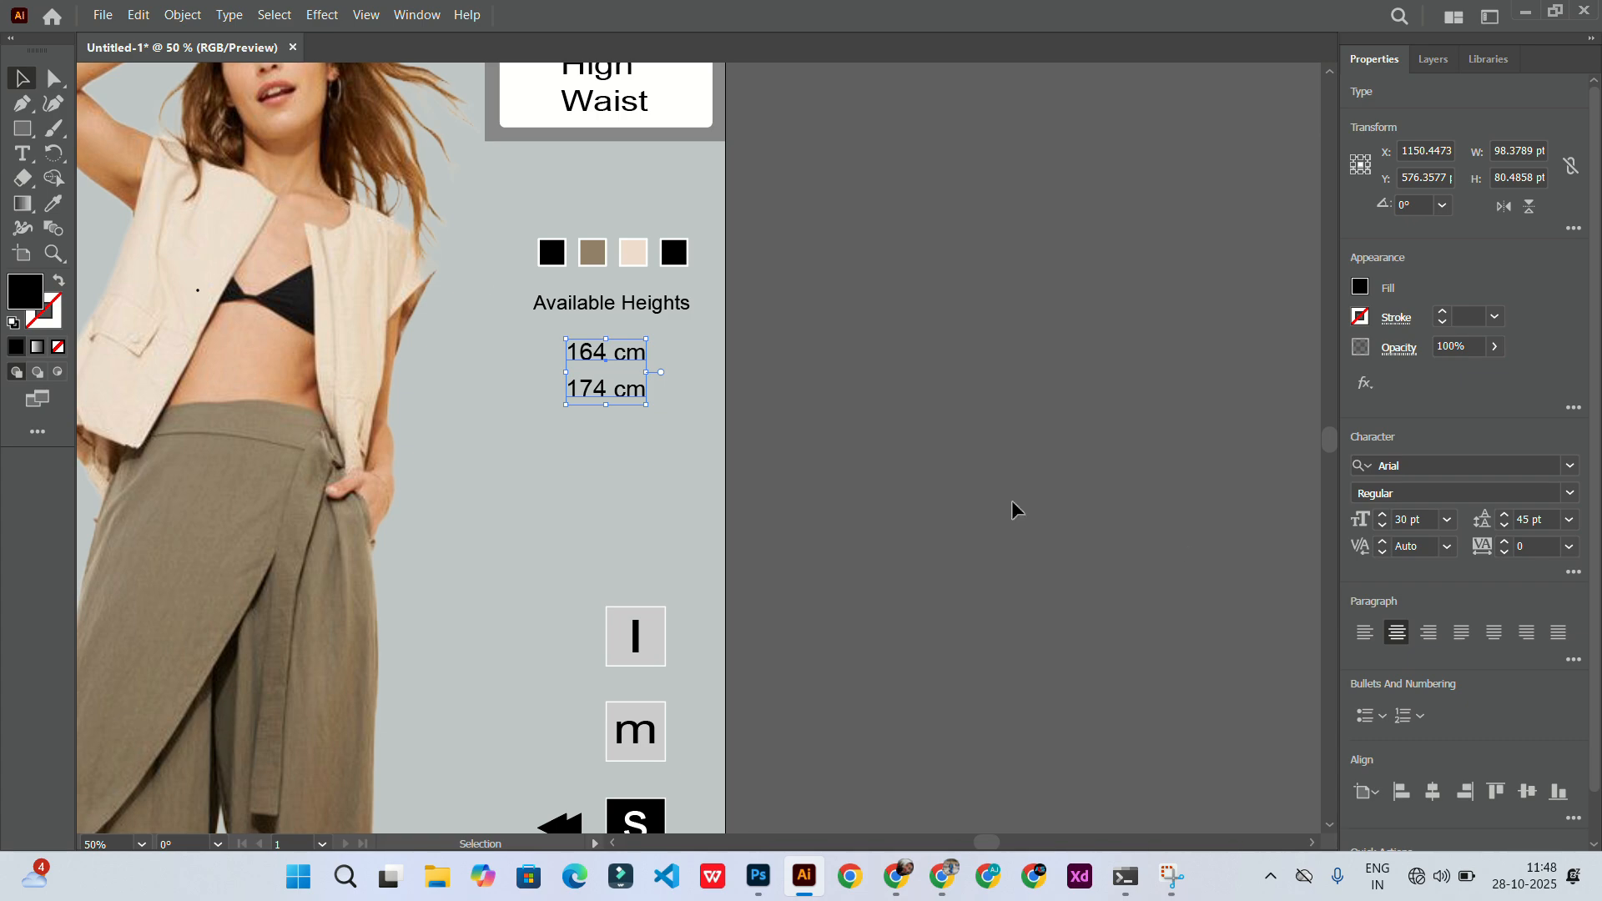
click(1505, 525)
click(1506, 526)
click(1505, 528)
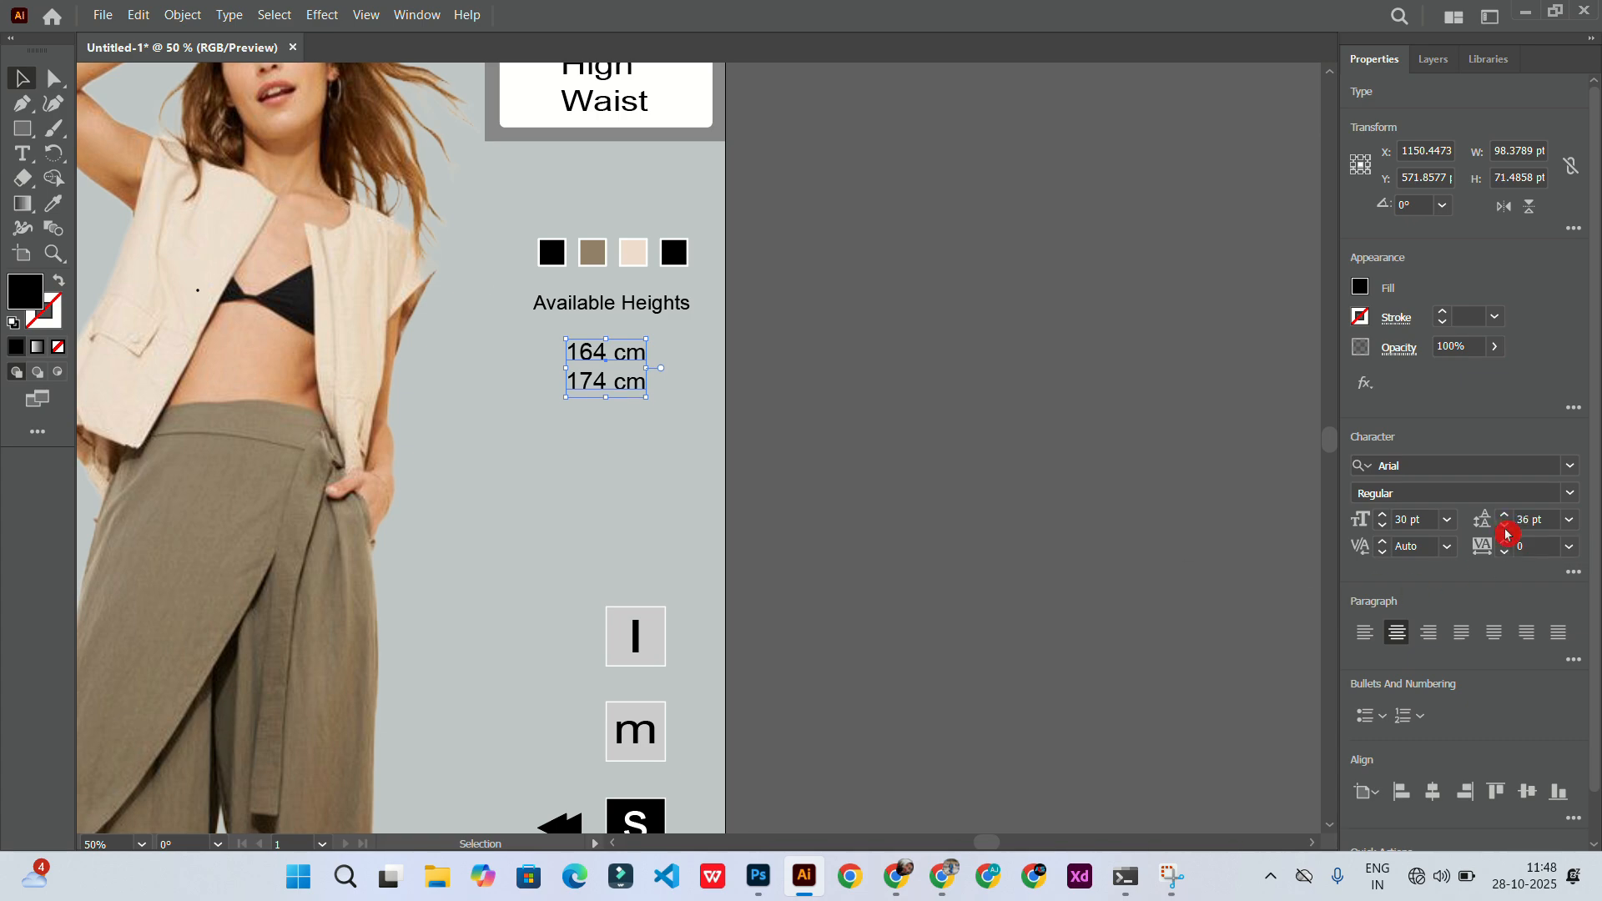
Step: Move the heights text slightly up beneath the "Available Heights" caption
click(1170, 512)
drag(605, 357, 613, 348)
click(812, 414)
scroll(659, 495, down, 3)
scroll(523, 524, up, 2)
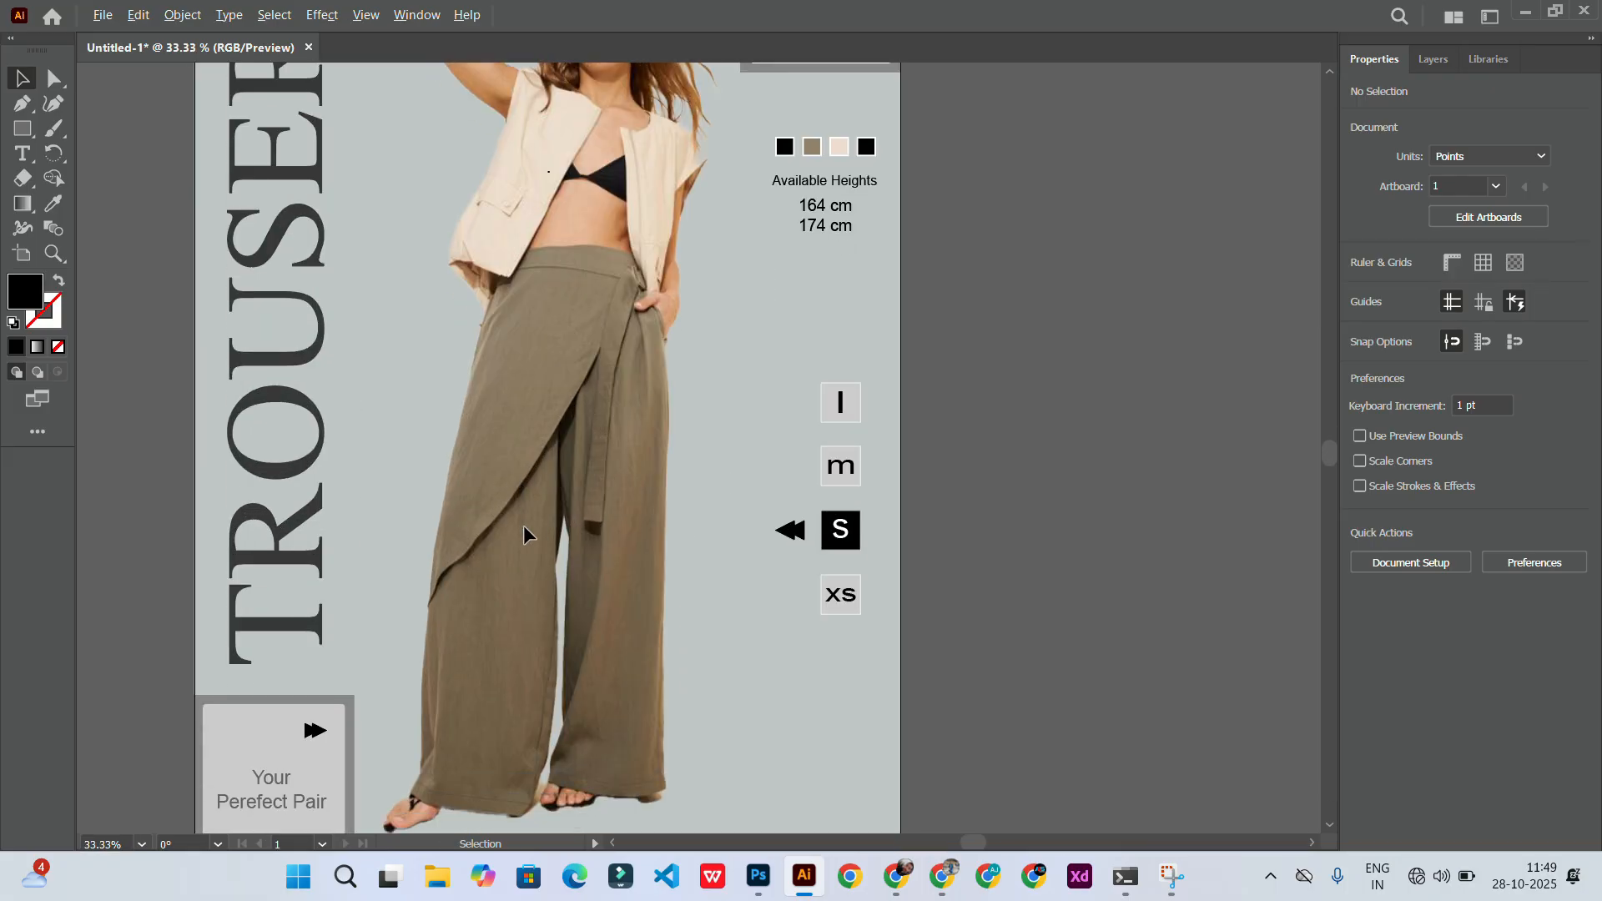
scroll(514, 573, down, 3)
scroll(514, 574, up, 1)
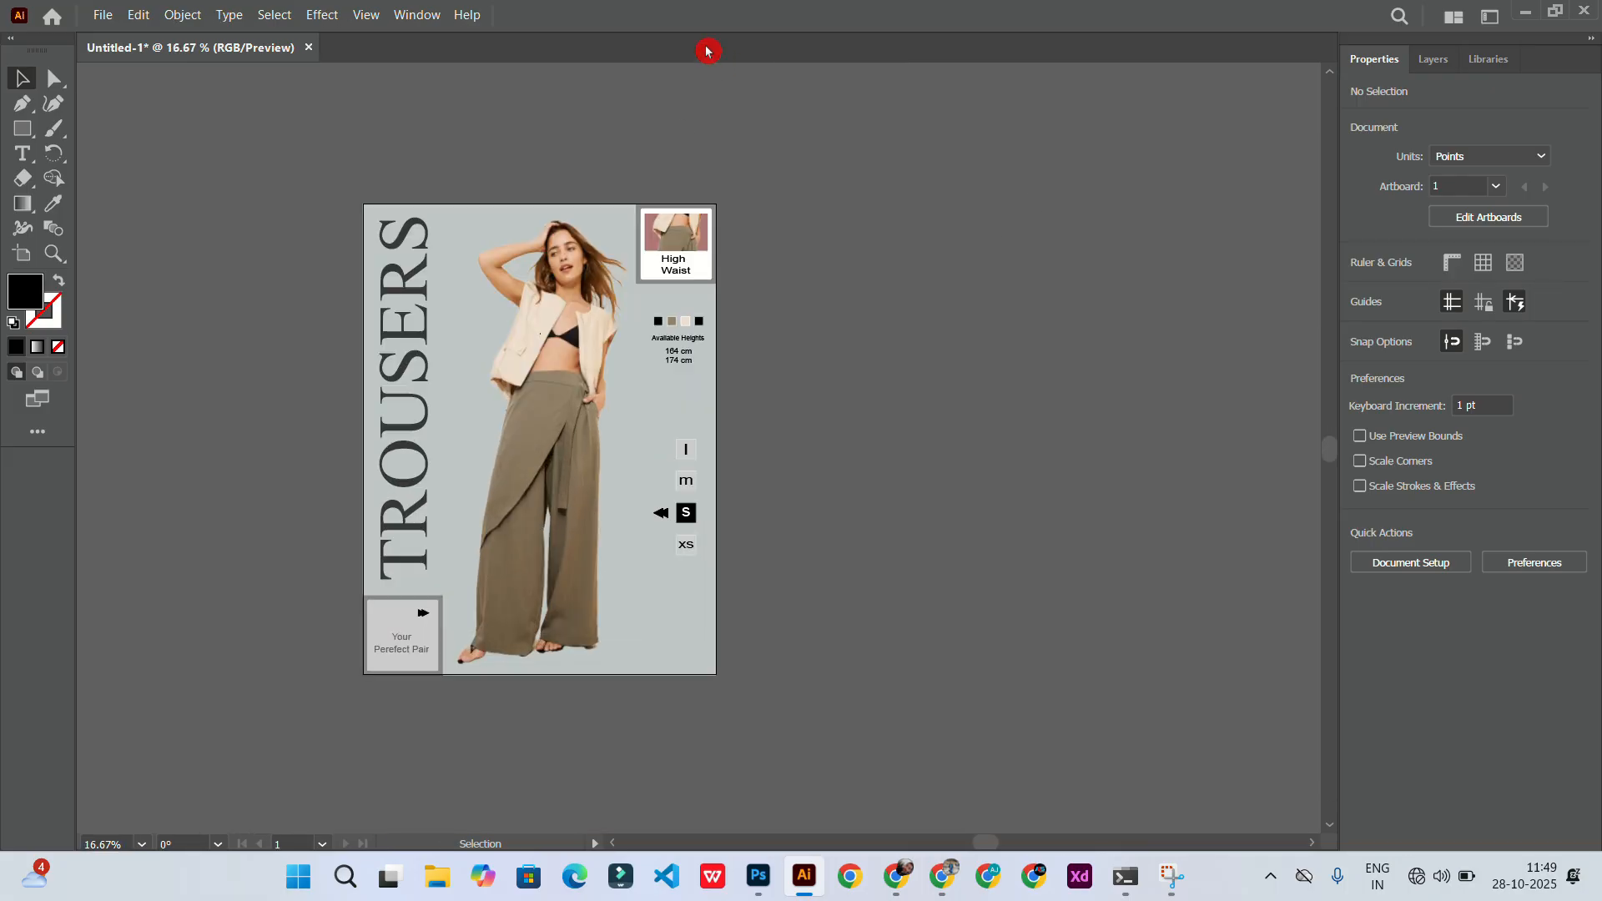
Step: Apply a Drop Shadow to the model photo with 67% opacity and 40 pt blur
key(ctrl+a)
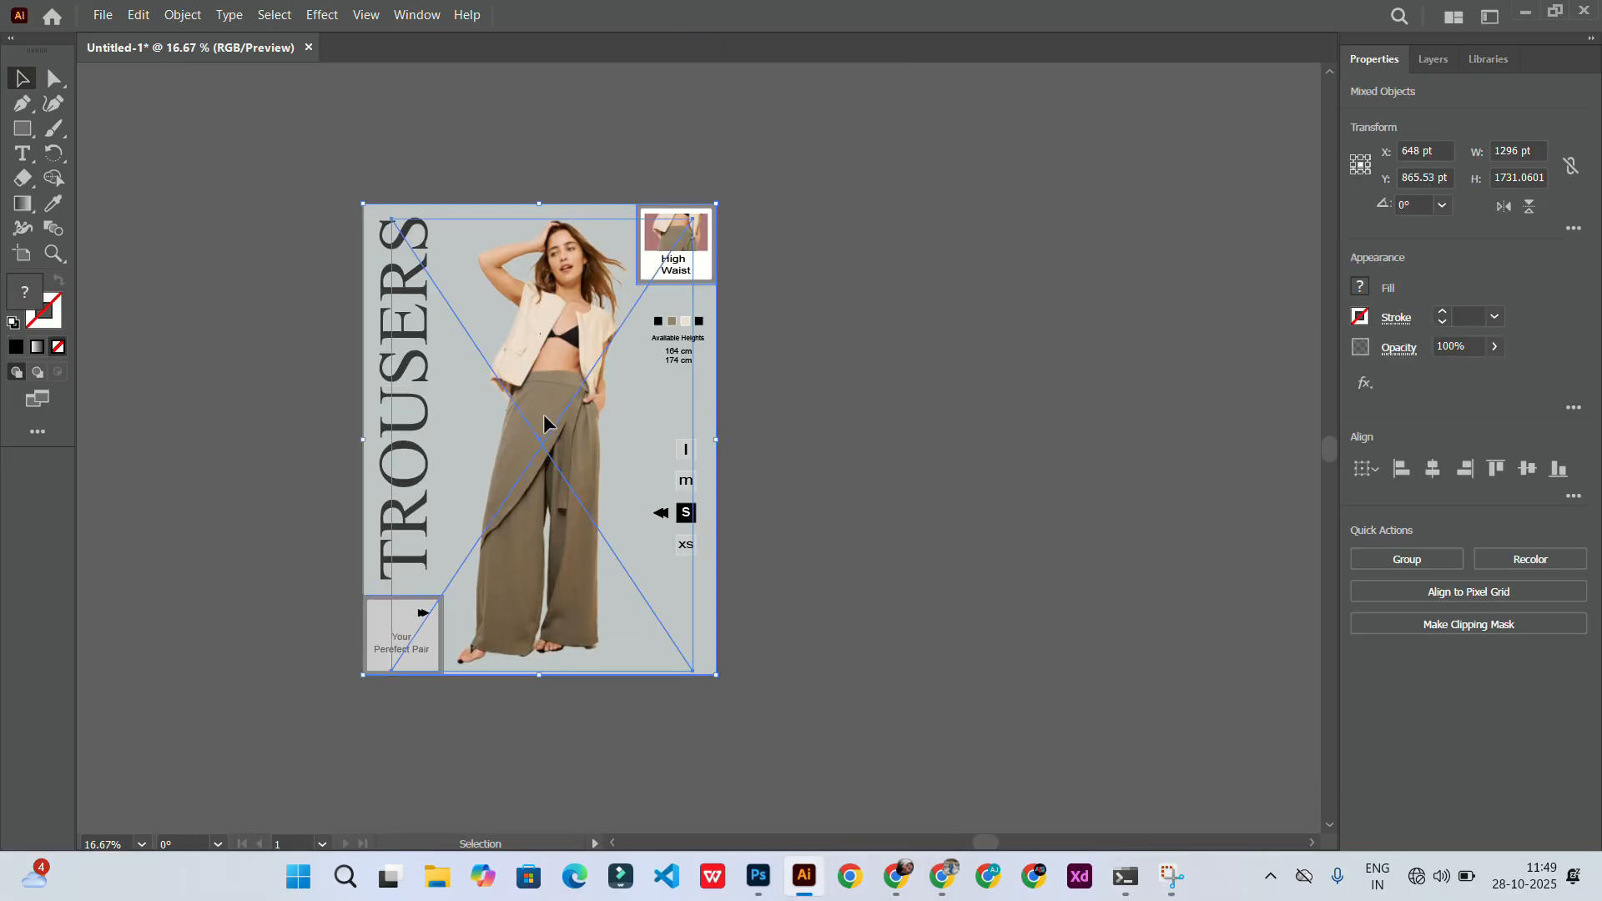
key(ctrl+shift+a)
click(554, 436)
click(324, 14)
mouse_move(401, 284)
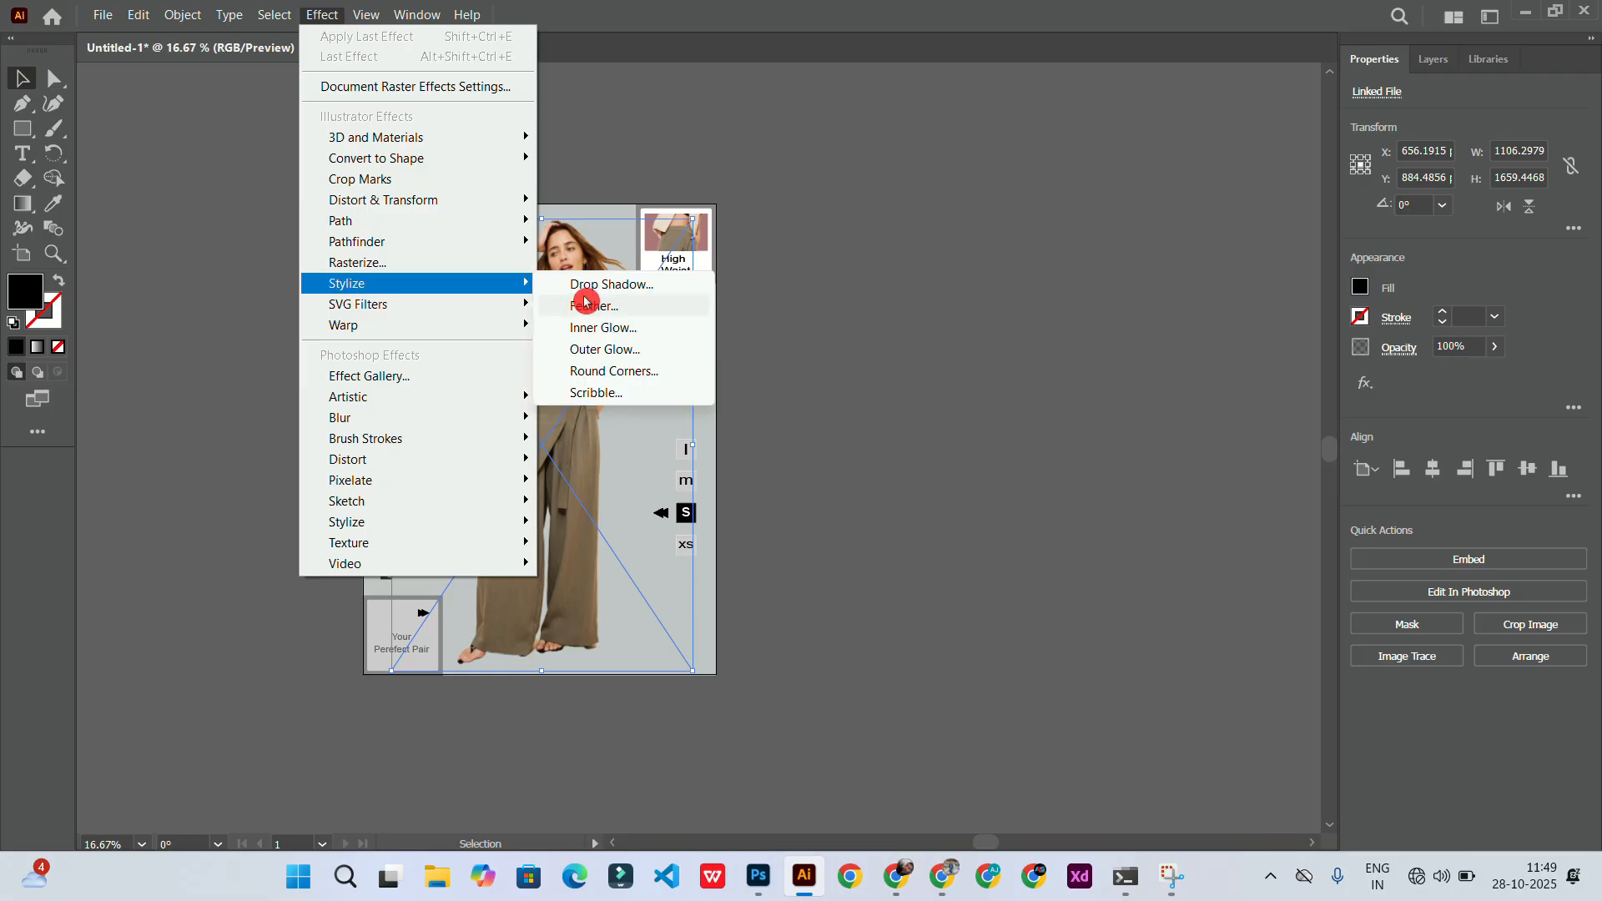
click(586, 284)
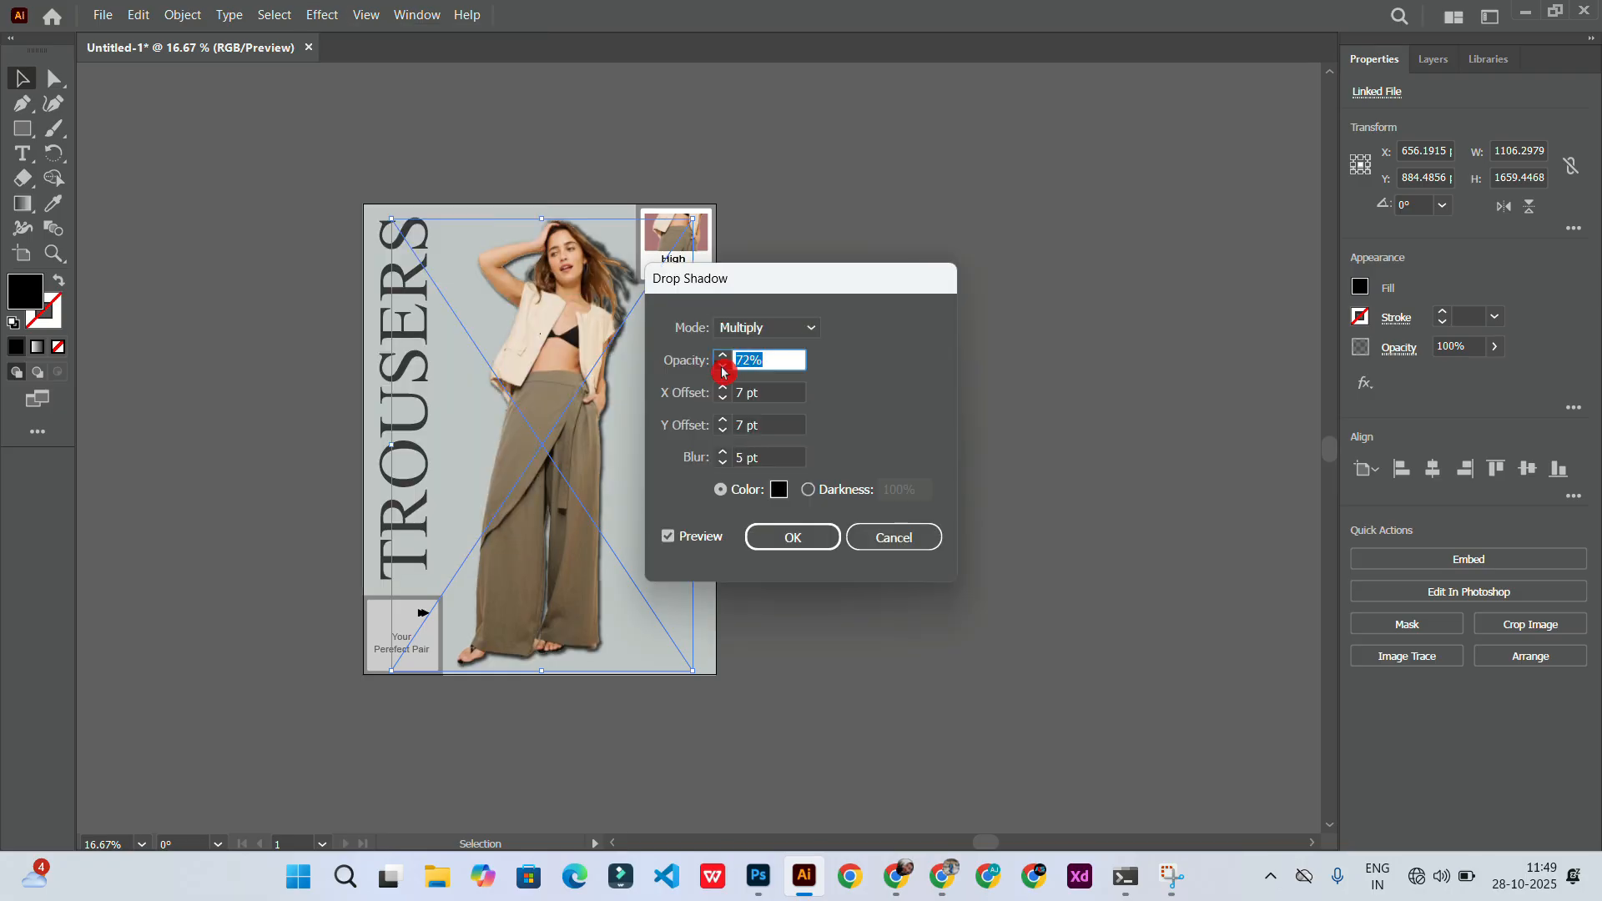
click(723, 367)
click(722, 367)
click(723, 367)
click(722, 367)
click(724, 452)
click(724, 451)
click(725, 452)
click(724, 451)
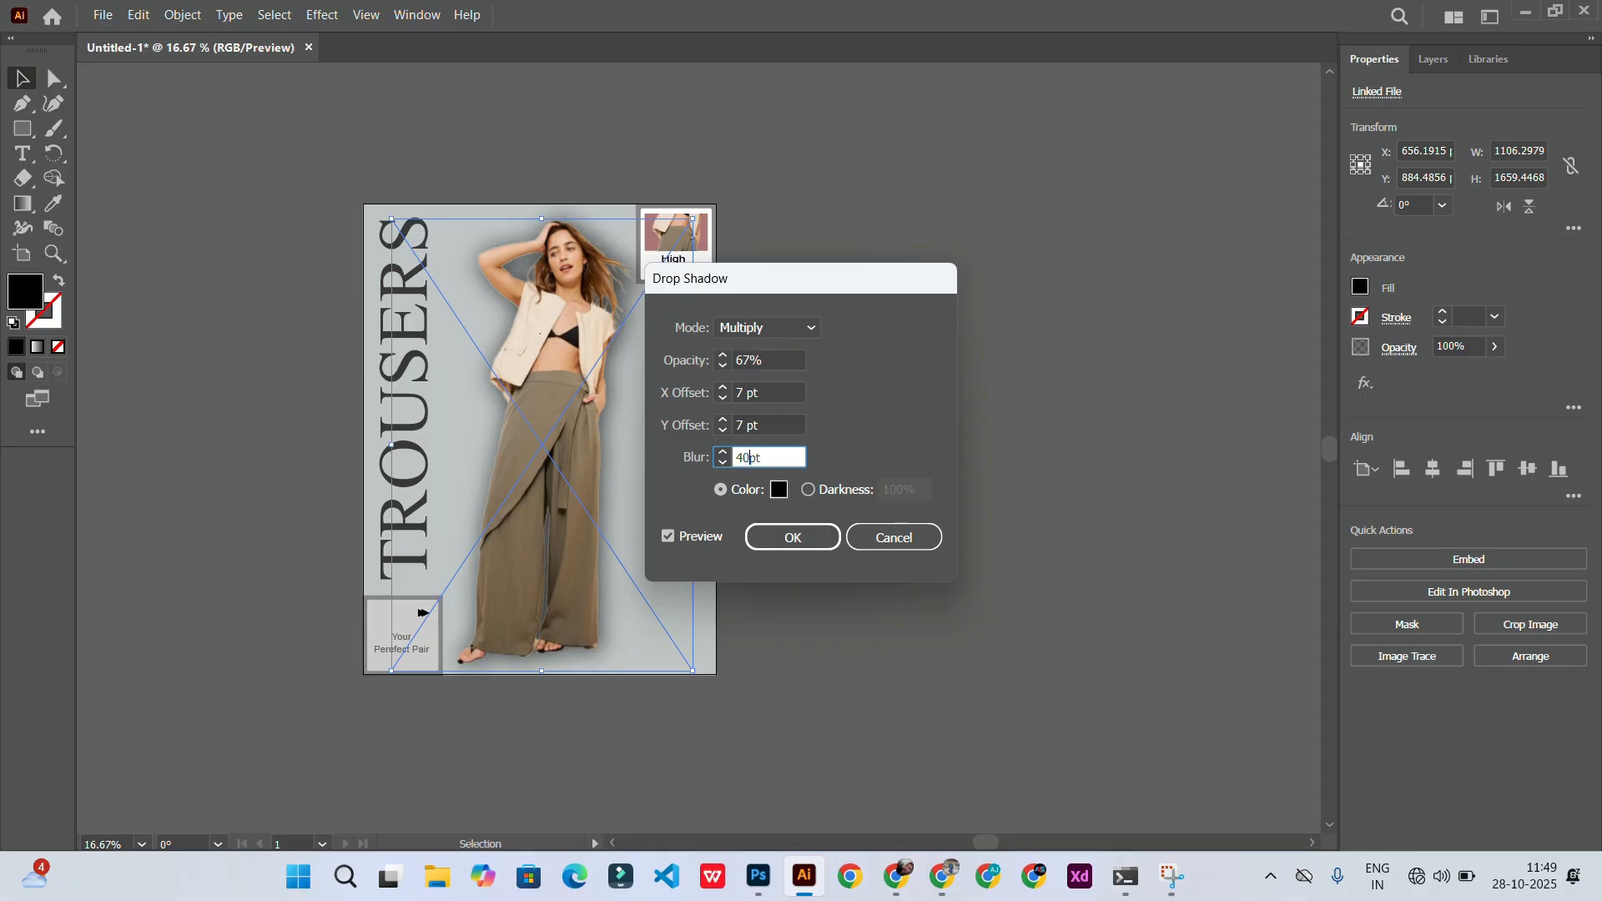
key(Return)
click(322, 14)
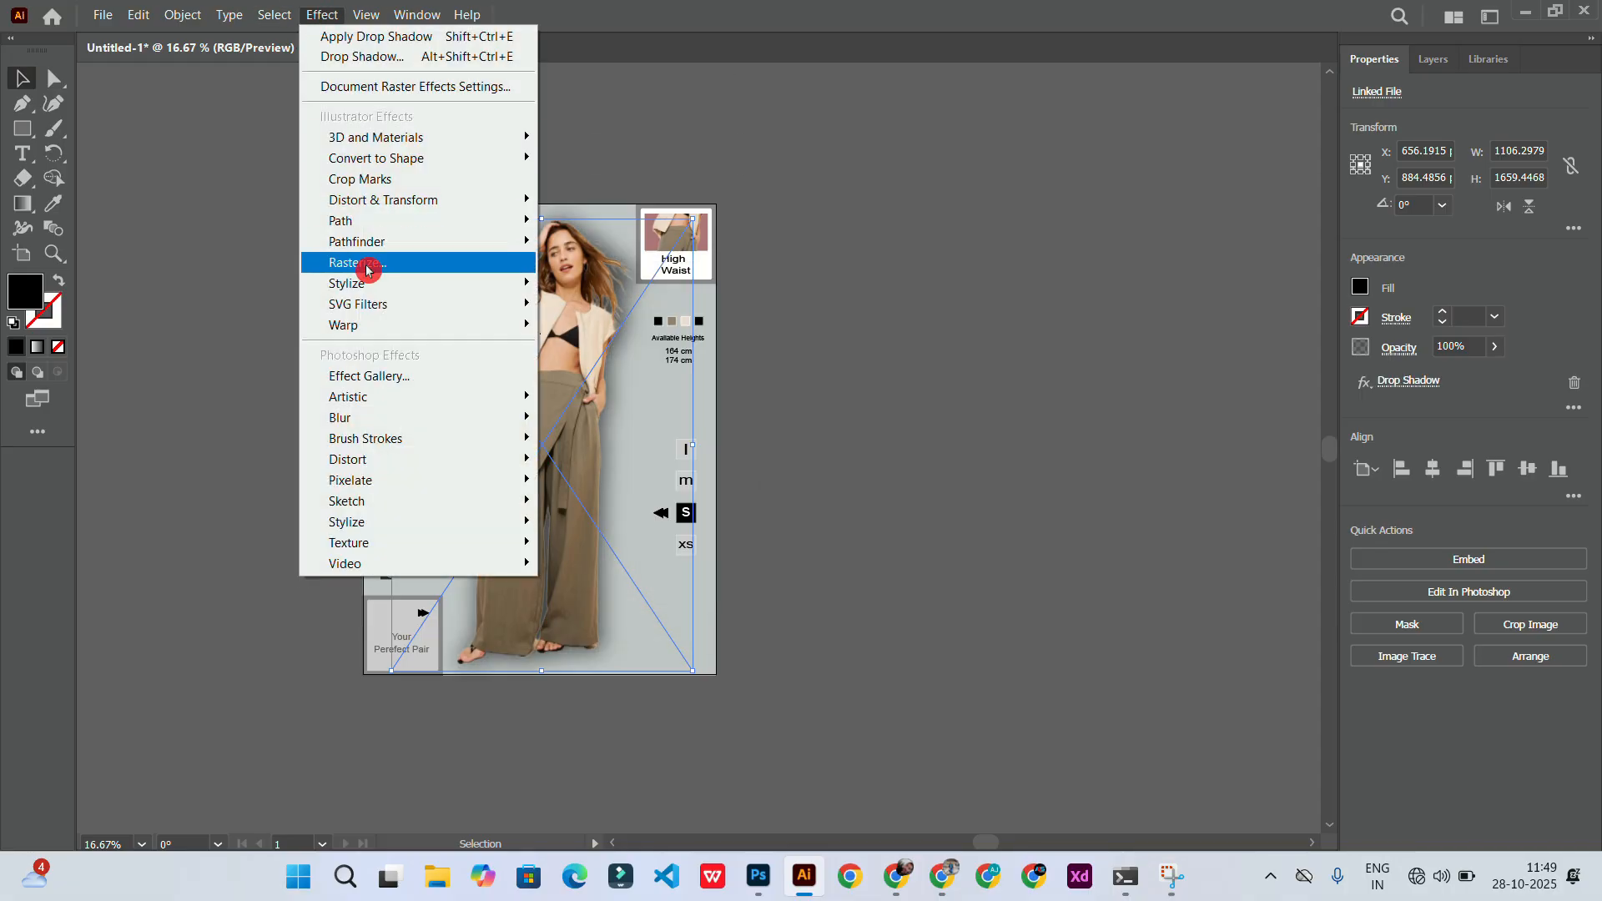
mouse_move(393, 283)
click(593, 285)
click(1001, 483)
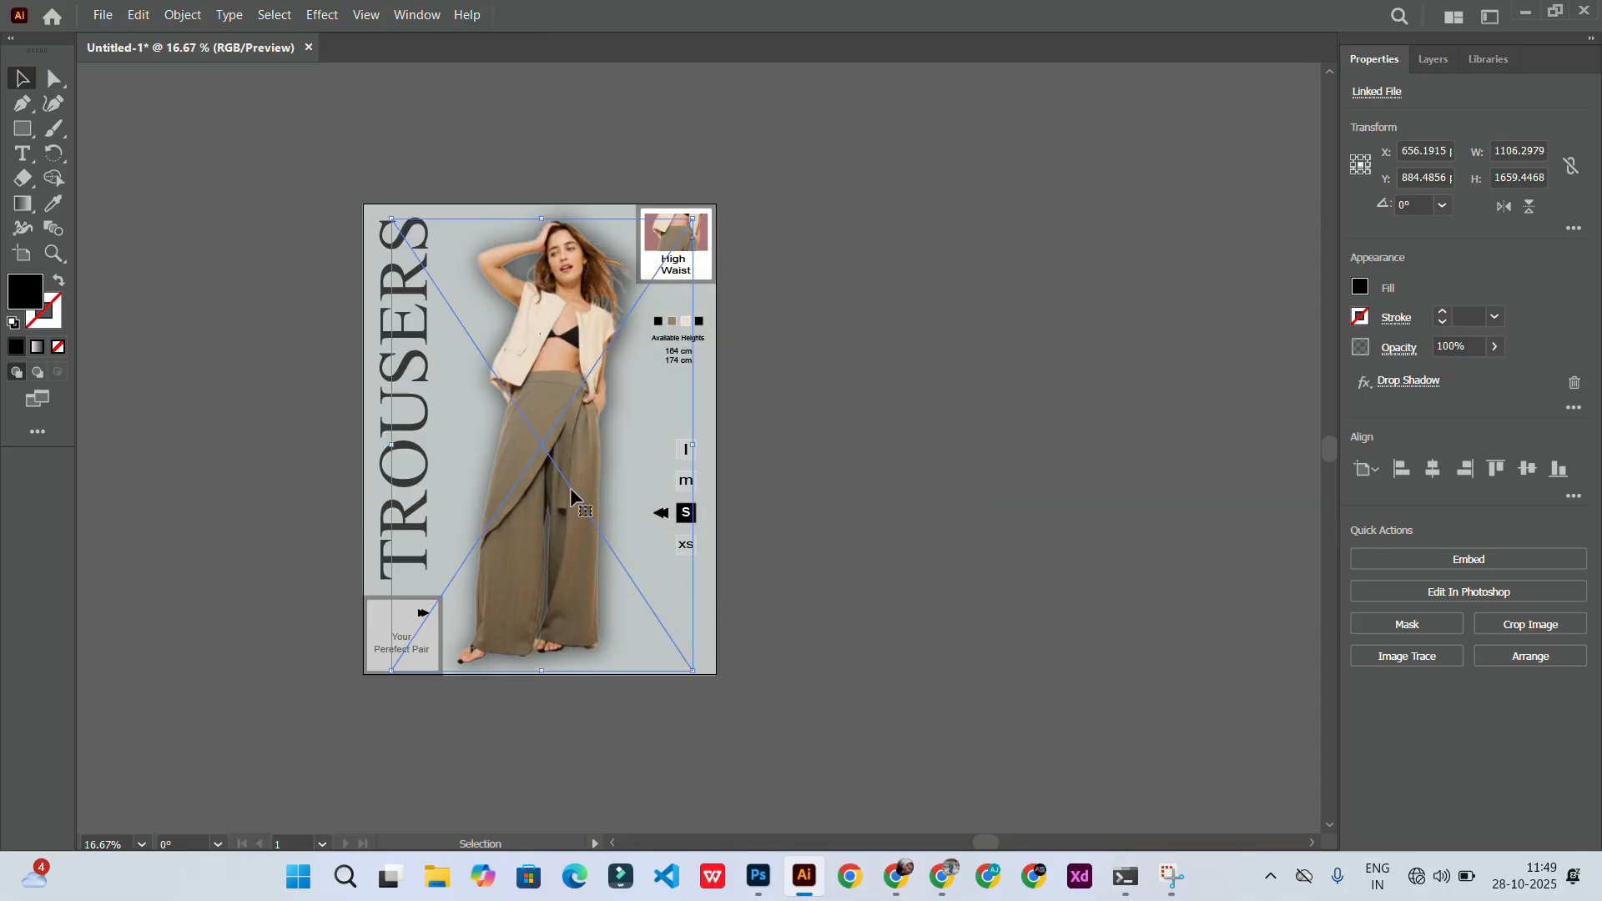
Step: Open the Layers panel to review the poster's layer stack
click(1450, 58)
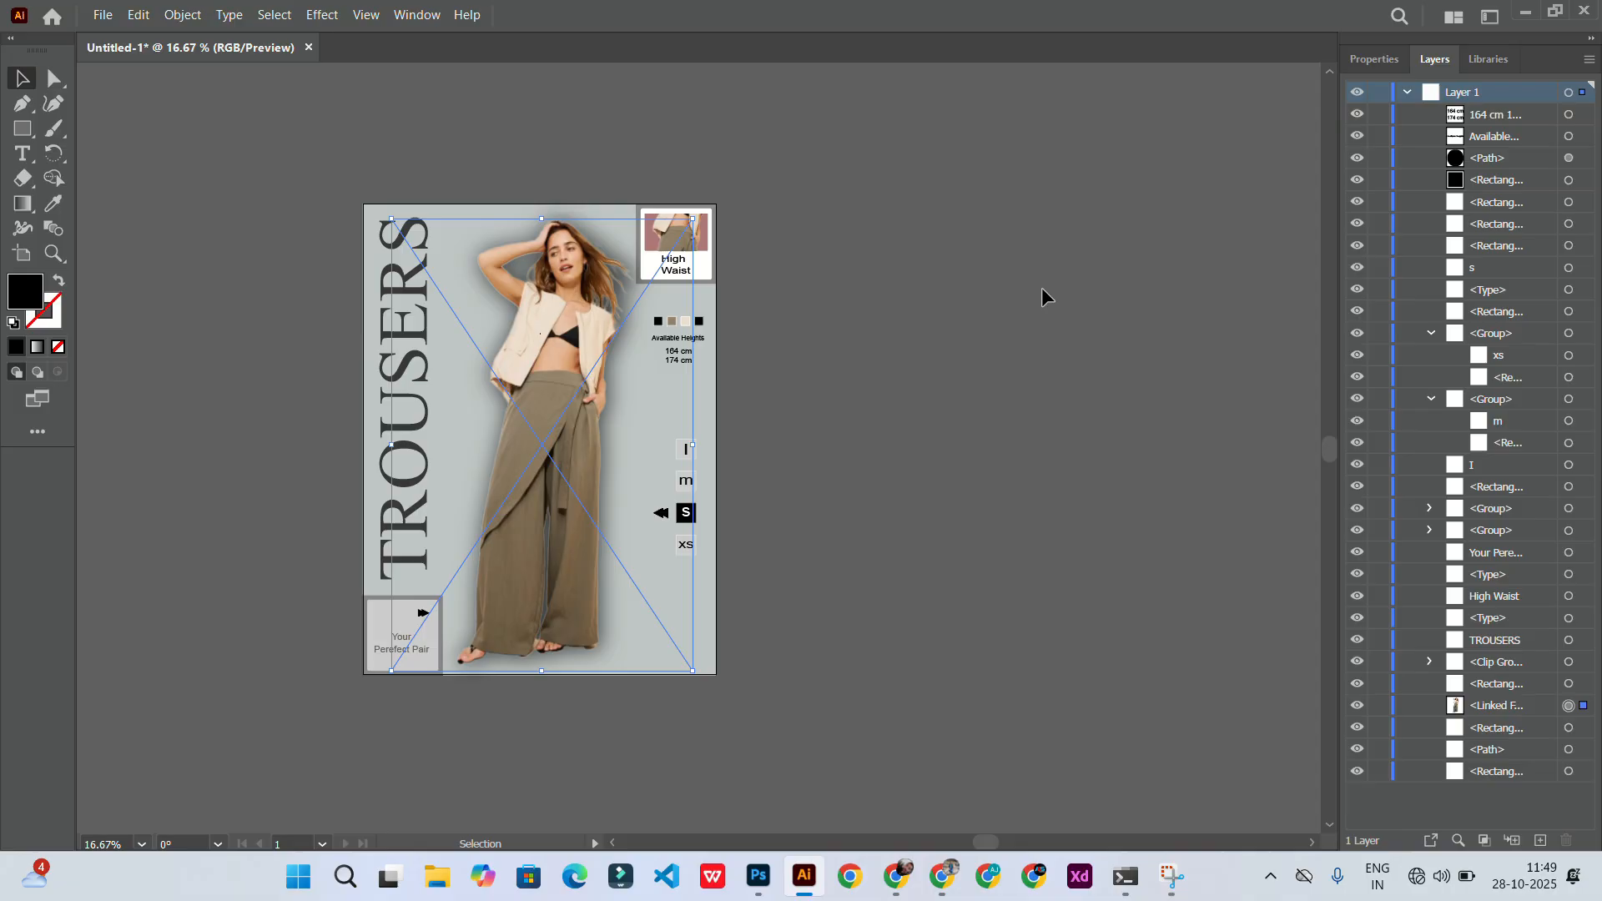
click(860, 381)
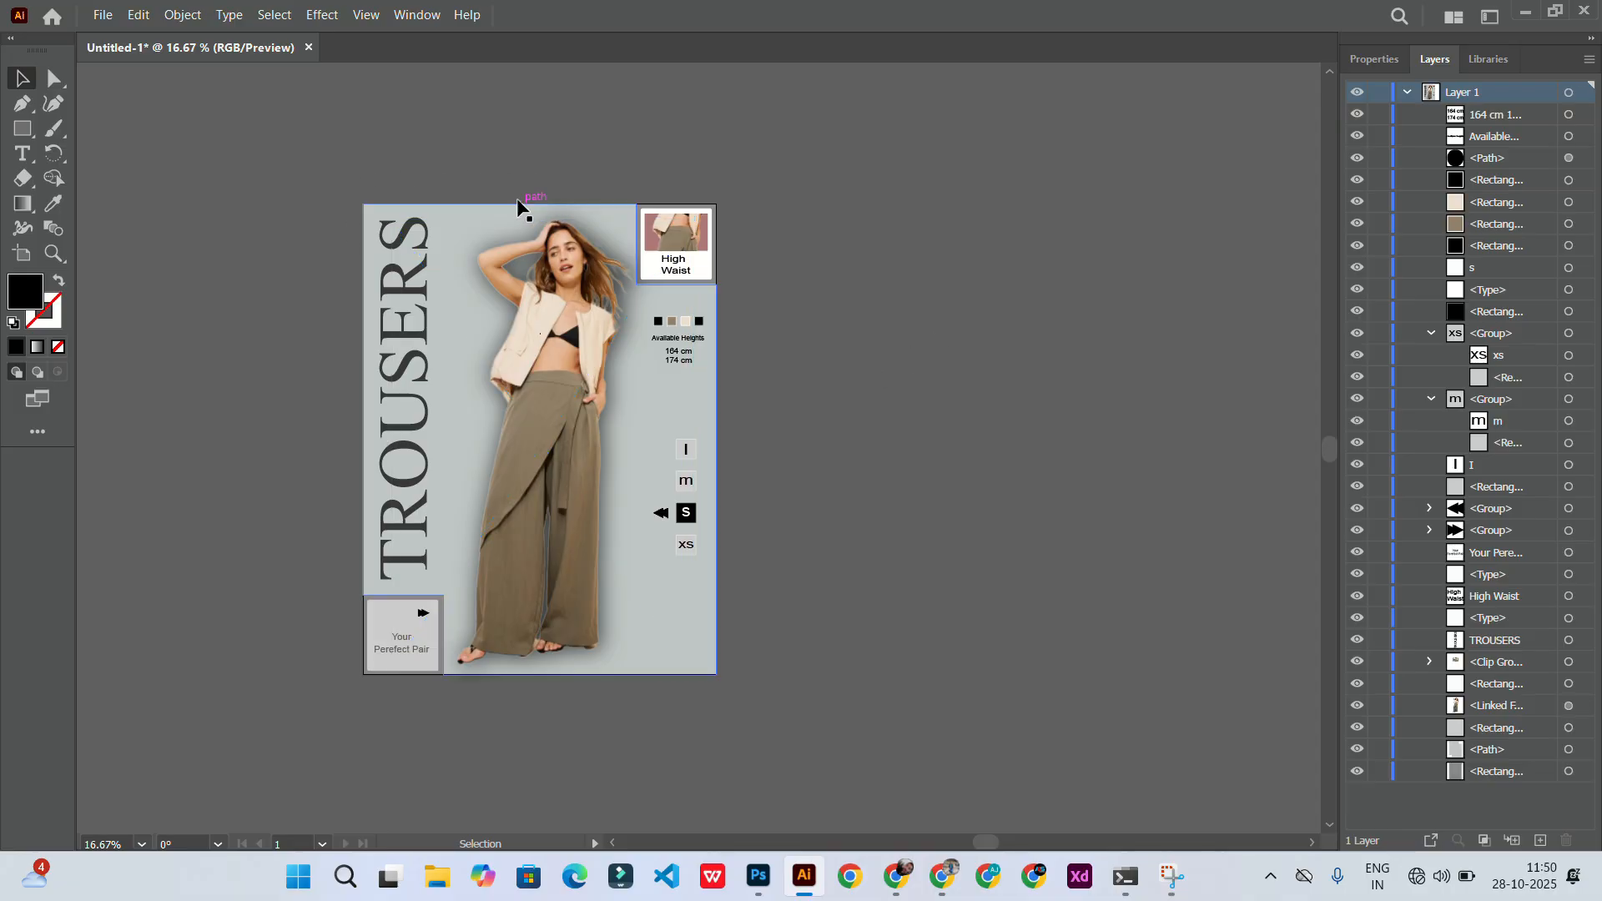
scroll(476, 320, left, 1)
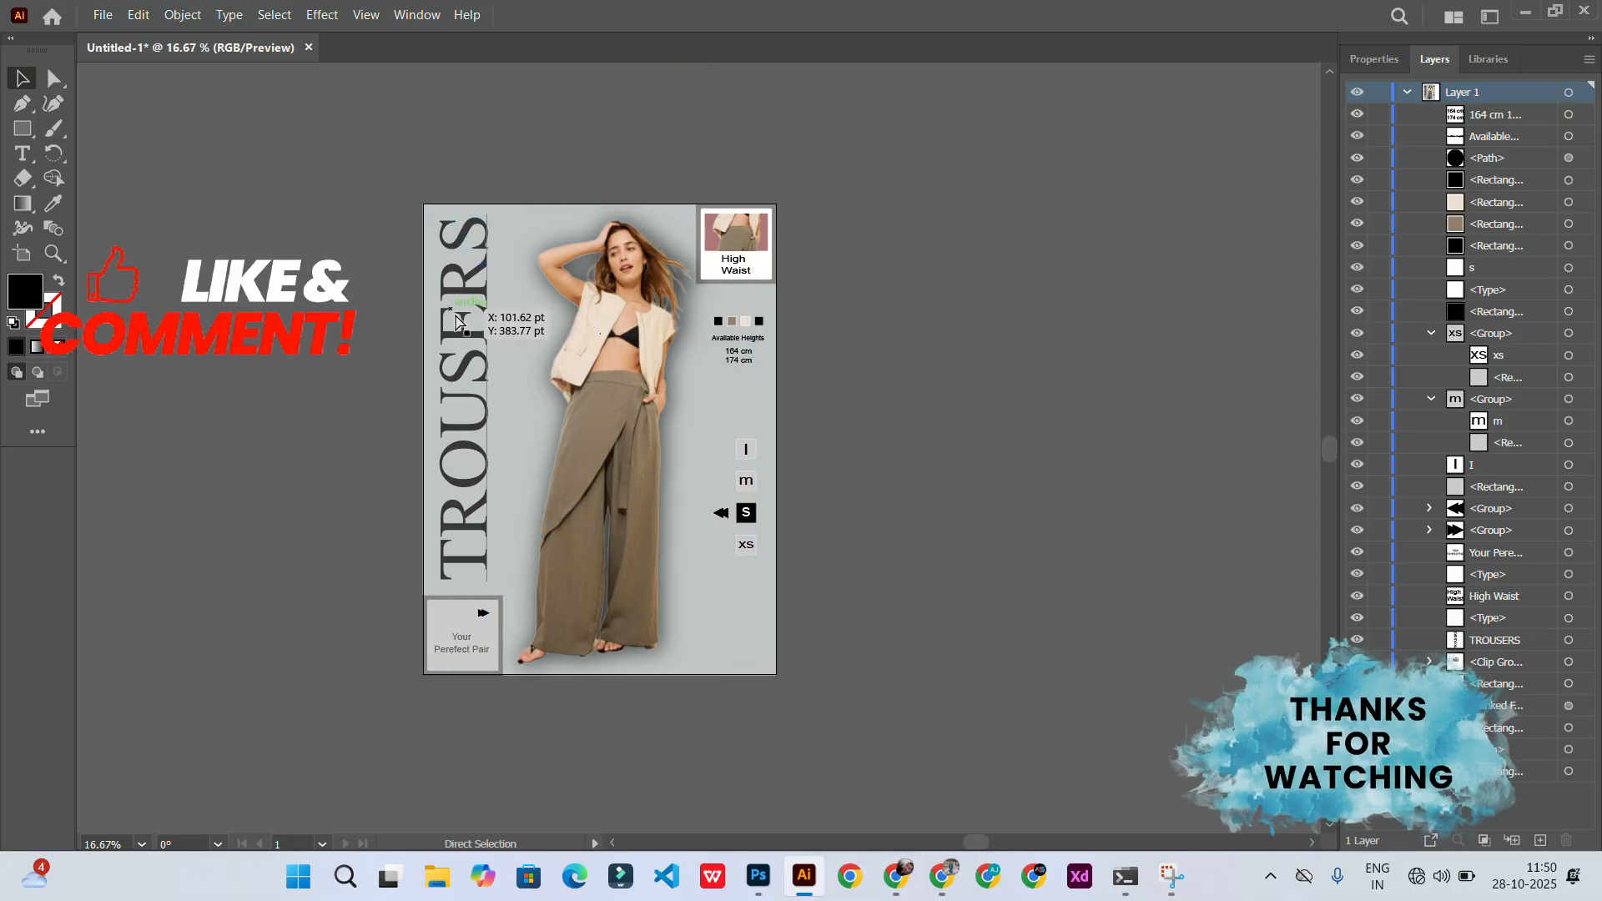